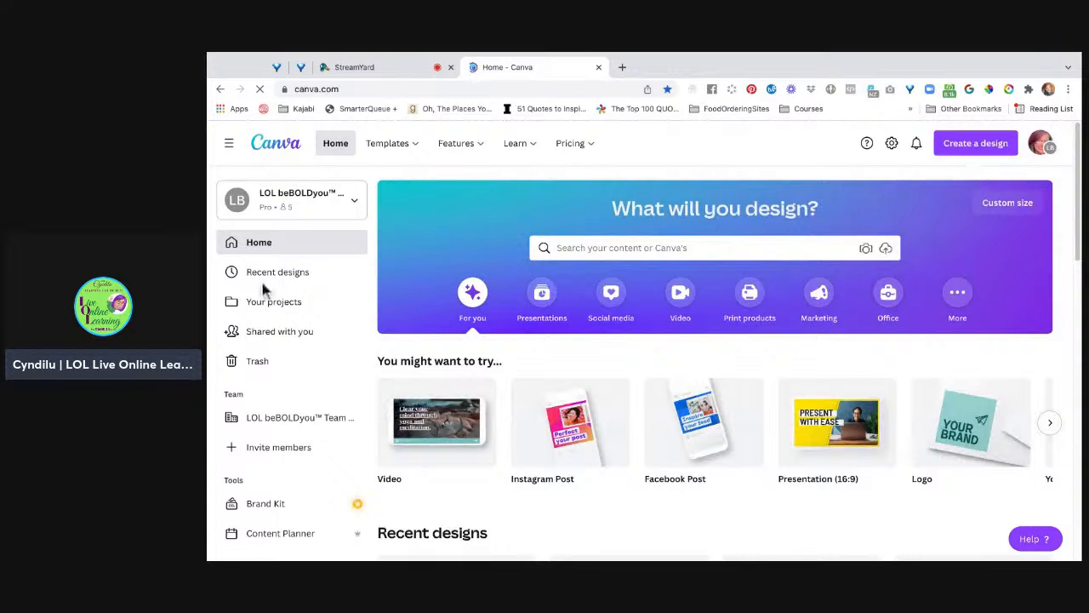
Step: Create a new projects folder named with the client's first name followed by "- Product Images"
{"action": "left_click", "coordinate": [274, 301]}
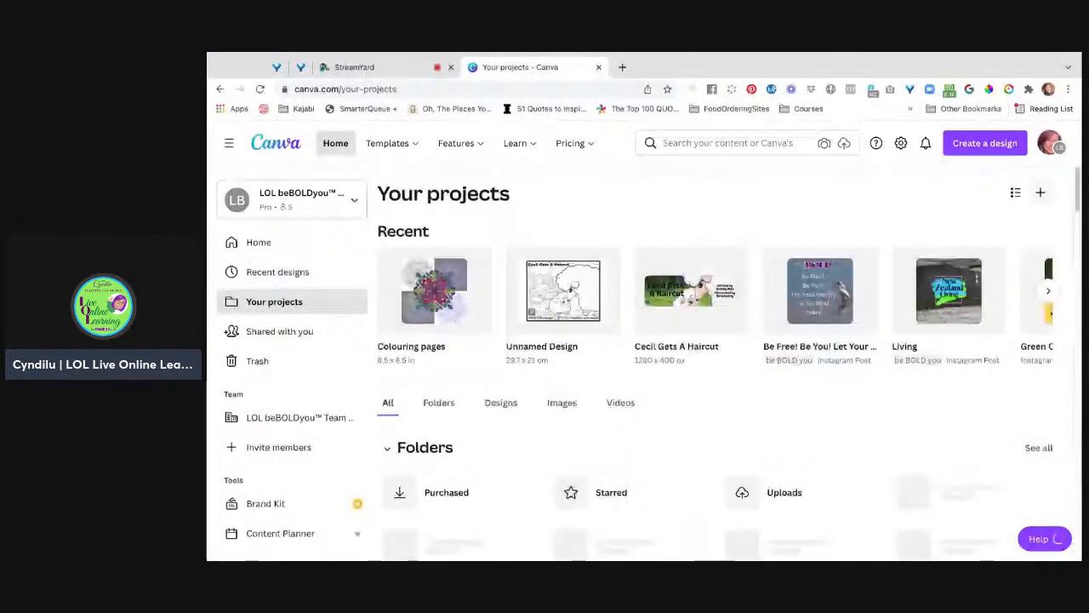
{"action": "left_click", "coordinate": [1039, 193]}
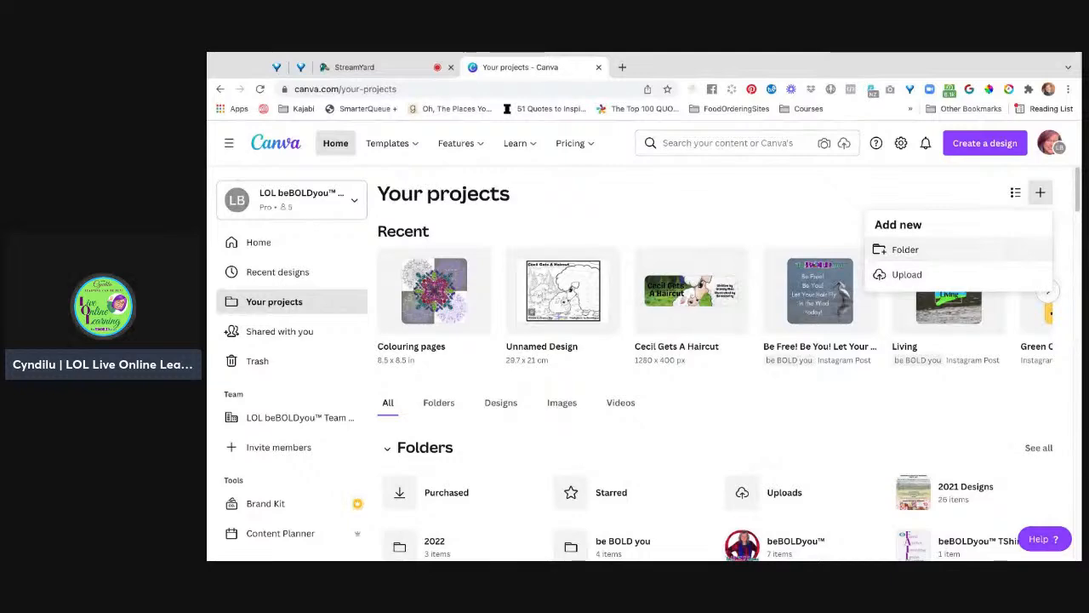
{"action": "left_click", "coordinate": [907, 250]}
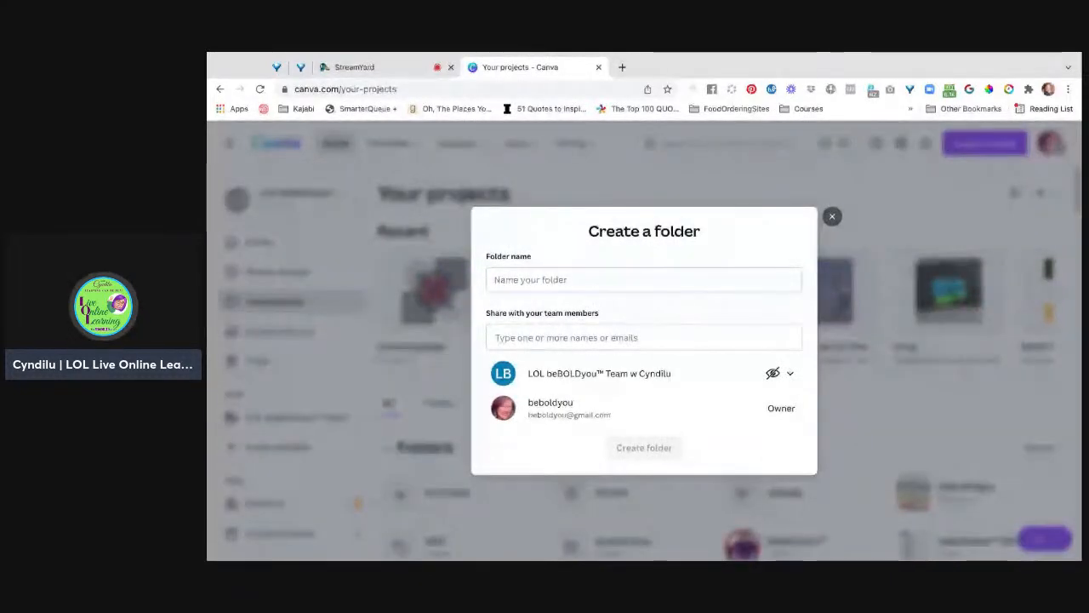
{"action": "type", "text": "Cro"}
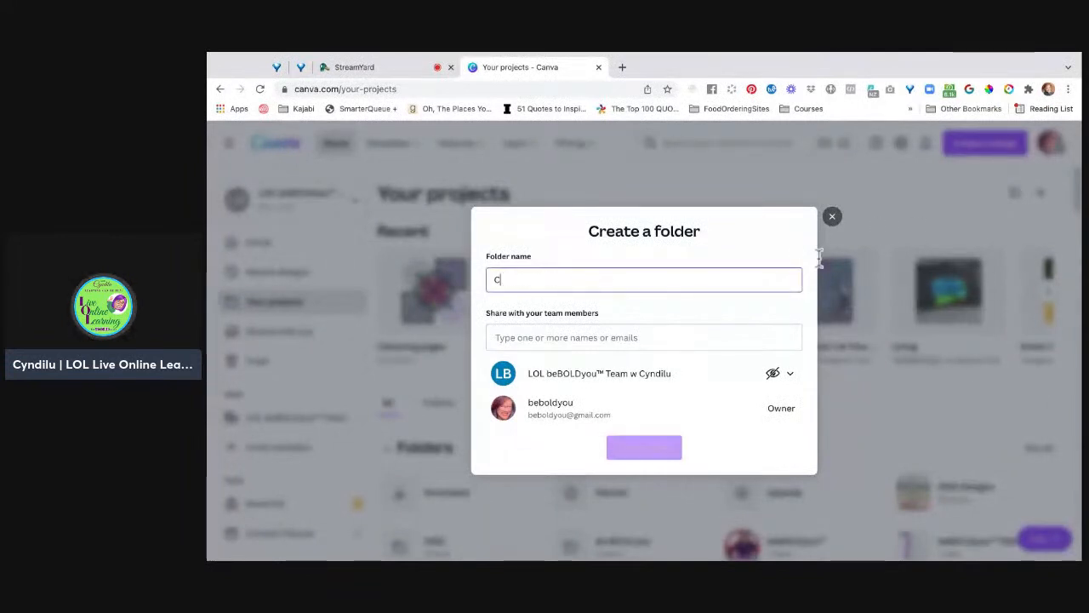
{"action": "key", "text": "BackSpace"}
{"action": "key", "text": "BackSpace"}
{"action": "type", "text": "orin"}
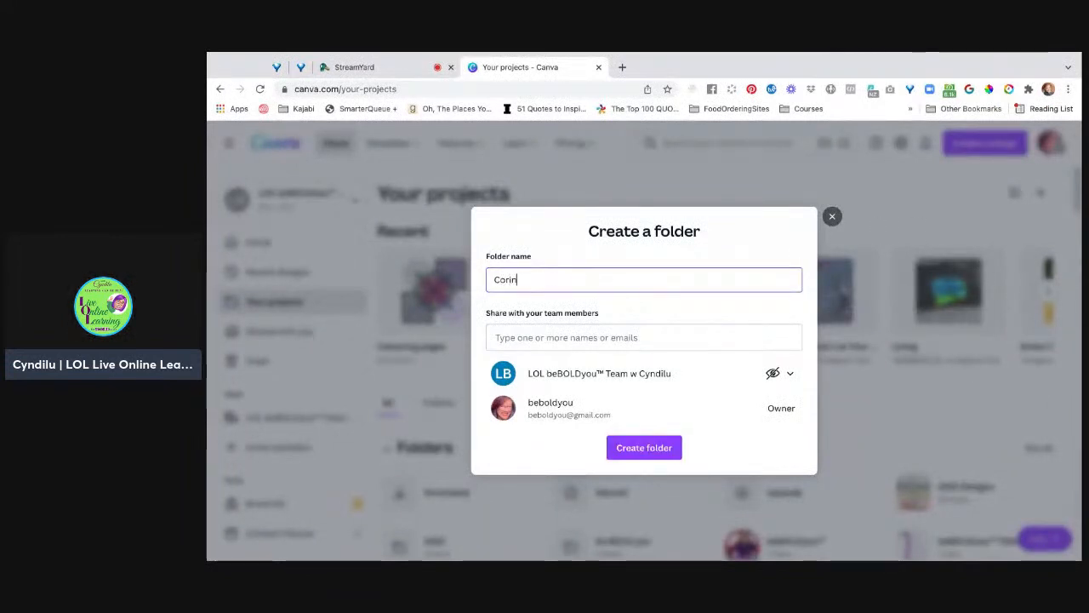
{"action": "type", "text": "a -"}
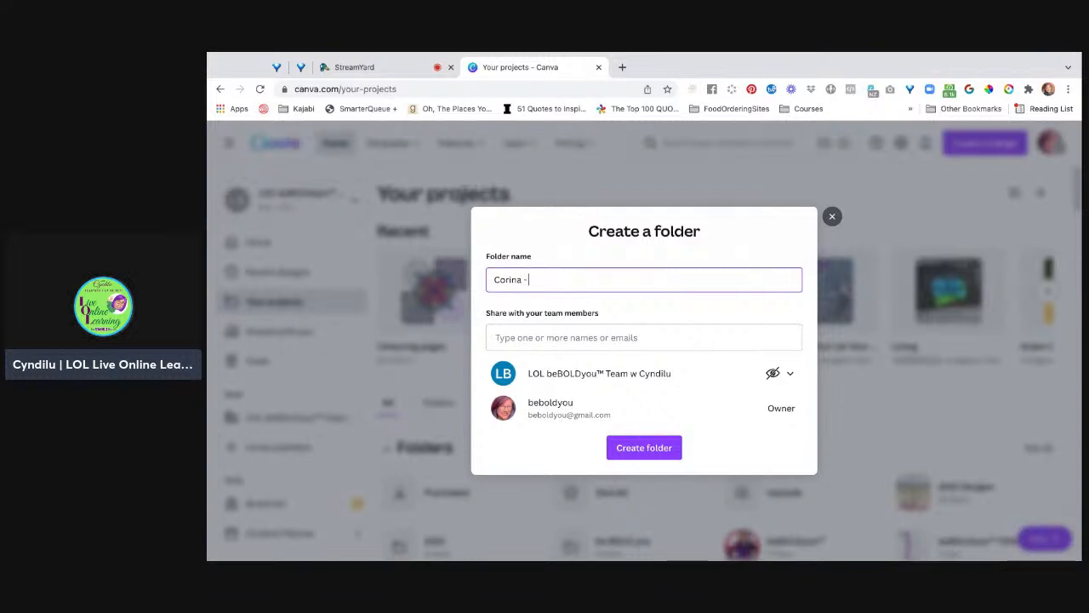
{"action": "type", "text": " Product Images"}
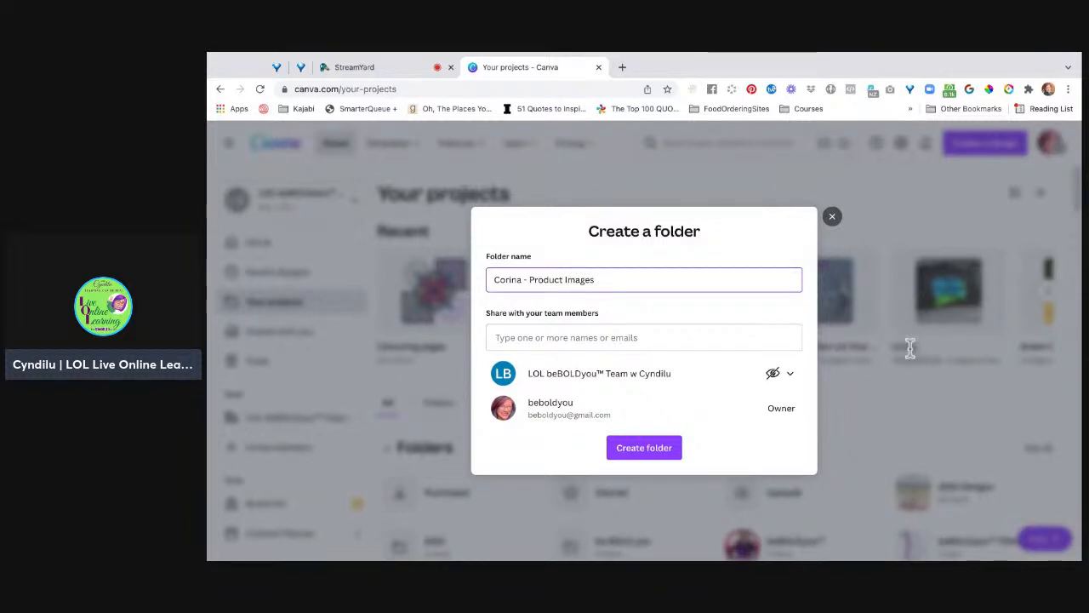
{"action": "left_click", "coordinate": [644, 447]}
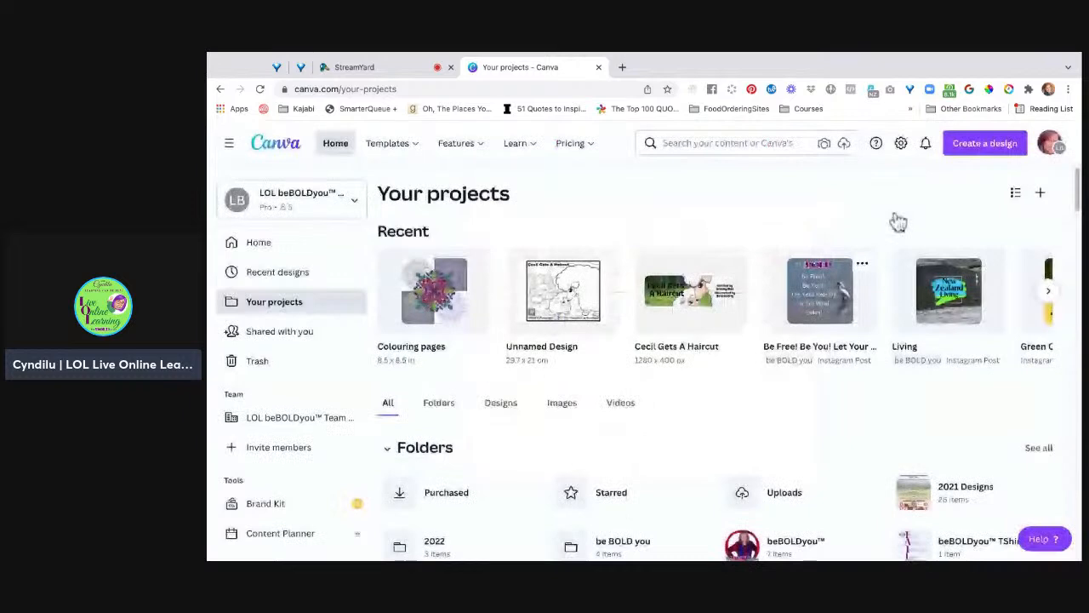
Step: Expand the folder list in the projects overview and open the new Product Images folder
{"action": "scroll", "coordinate": [880, 311], "scroll_direction": "down", "scroll_amount": 1}
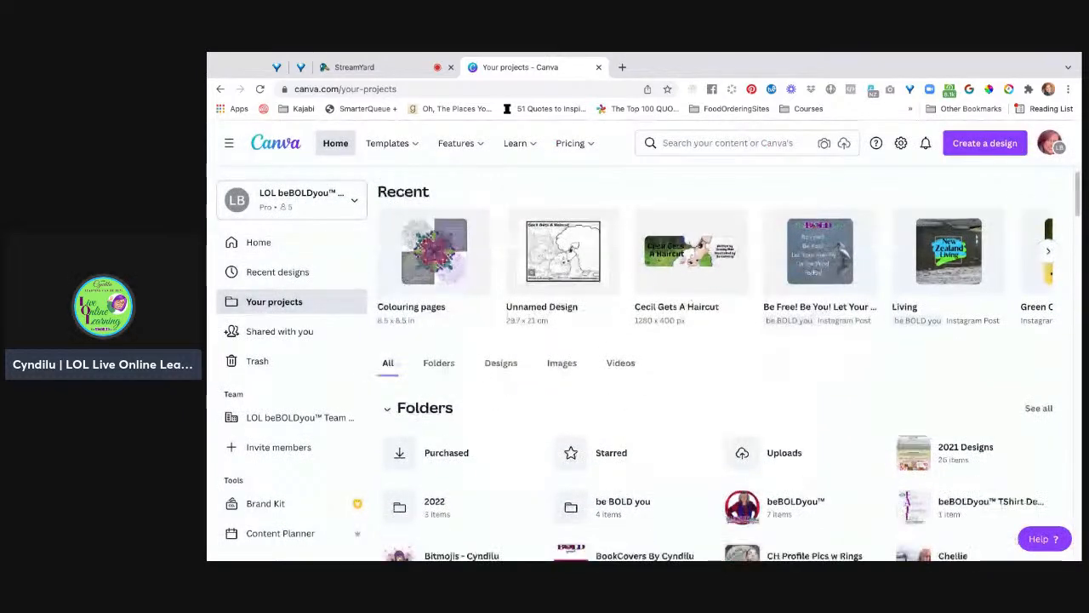
{"action": "scroll", "coordinate": [715, 358], "scroll_direction": "down", "scroll_amount": 3}
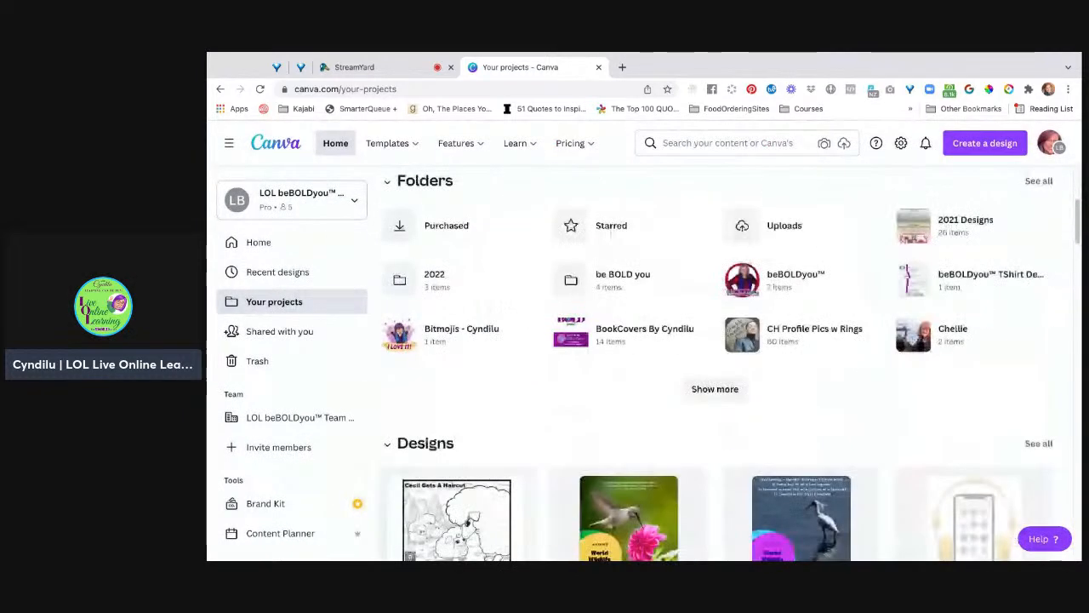
{"action": "left_click", "coordinate": [714, 362]}
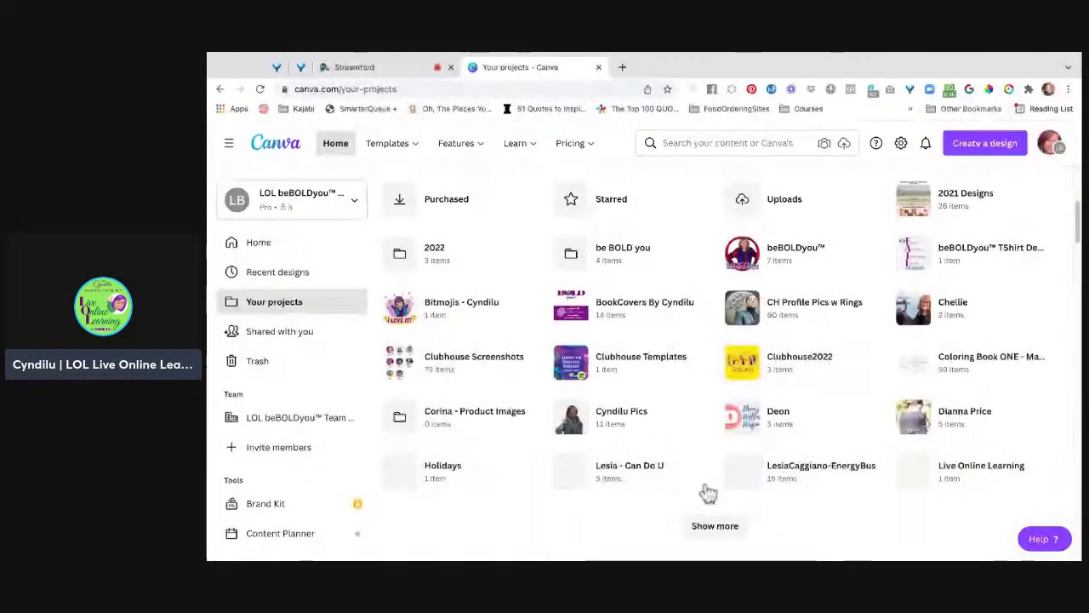
{"action": "scroll", "coordinate": [724, 549], "scroll_direction": "down", "scroll_amount": 1}
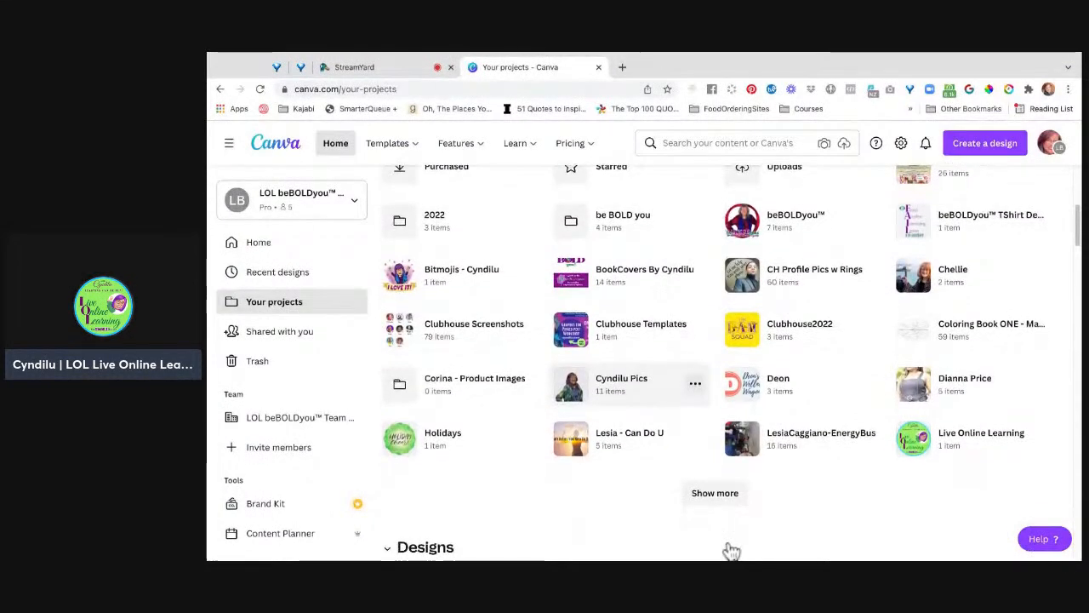
{"action": "left_click", "coordinate": [441, 425]}
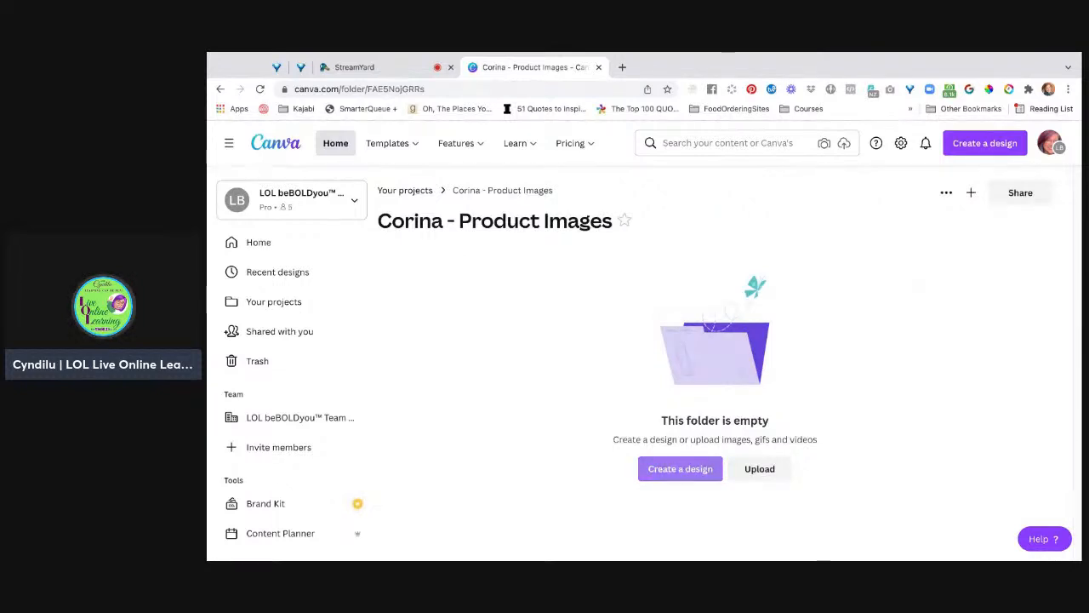
Step: Create an Instagram Post design in the empty folder and add a square shape to its page
{"action": "left_click", "coordinate": [679, 468]}
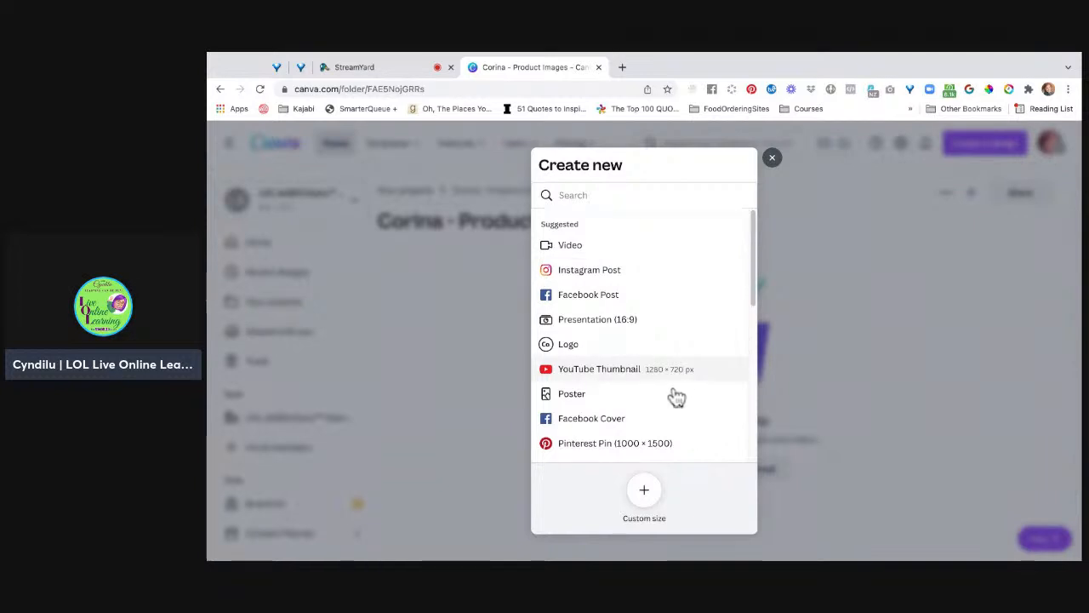
{"action": "left_click", "coordinate": [661, 242]}
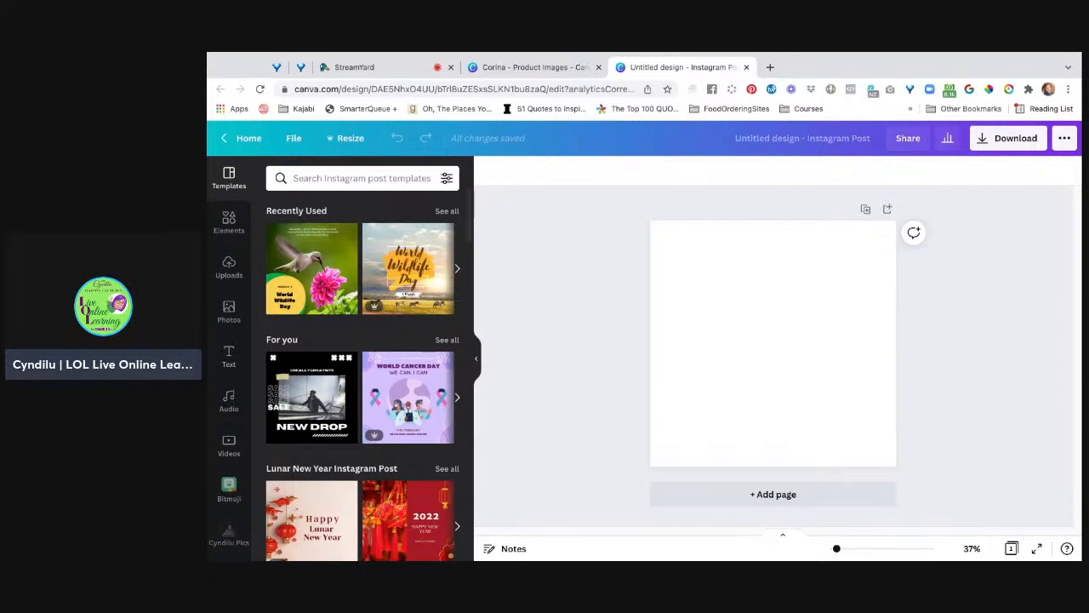
{"action": "left_click", "coordinate": [229, 222]}
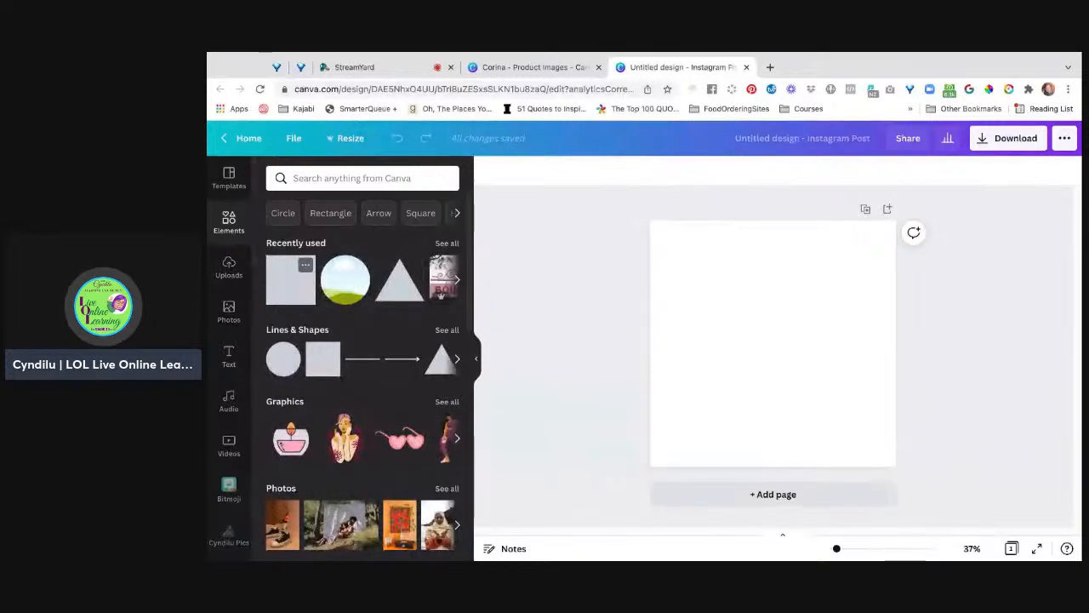
{"action": "left_click", "coordinate": [290, 279]}
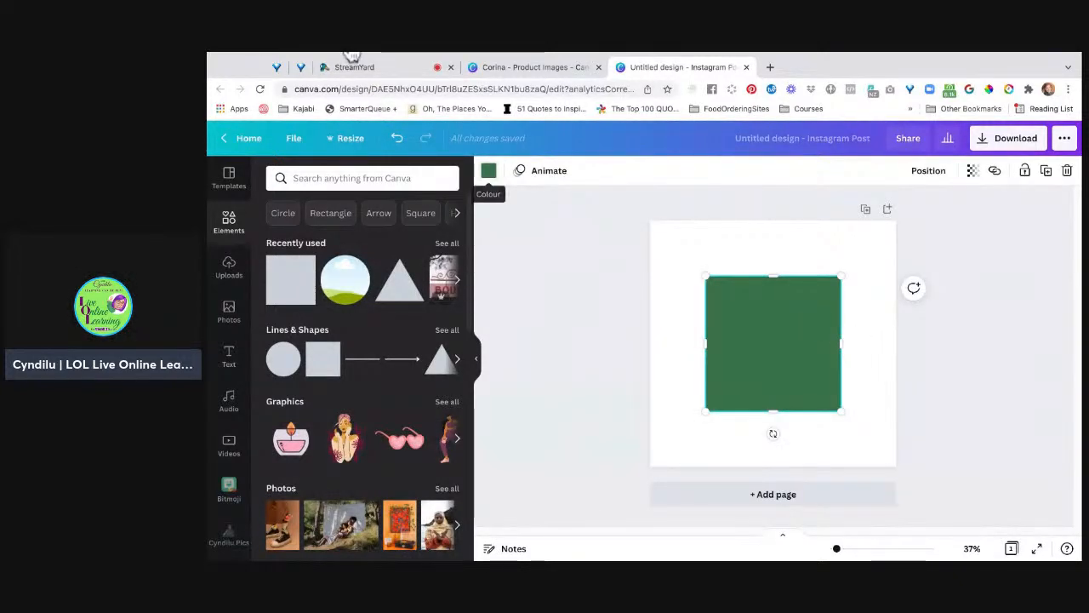
Step: Examine the colour palettes offered for the square and the available brand kits, keeping the beBOLDyou kit selected
{"action": "left_click", "coordinate": [488, 170]}
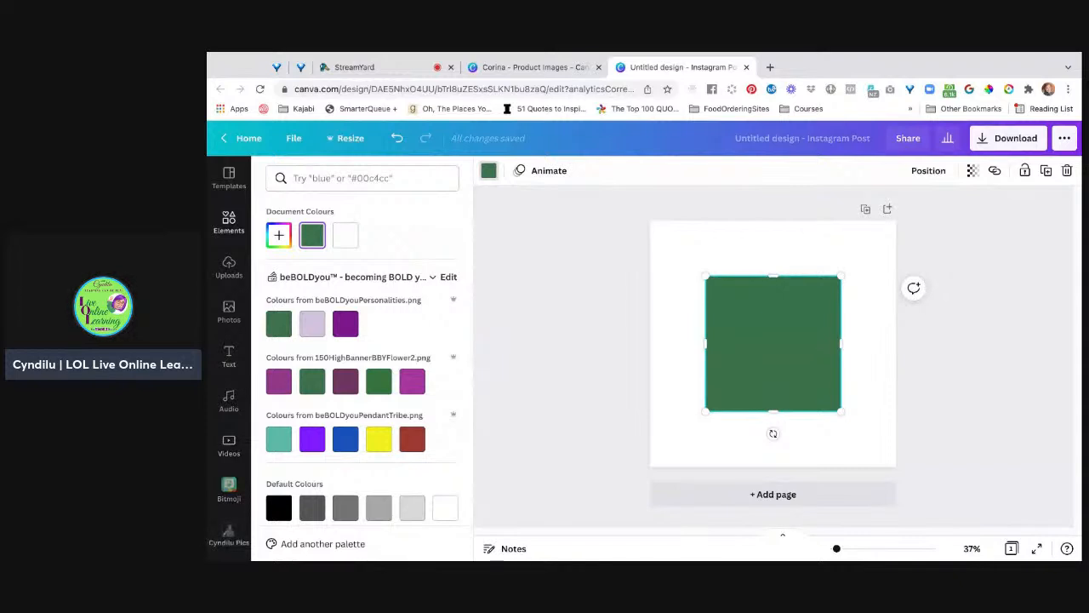
{"action": "scroll", "coordinate": [229, 357], "scroll_direction": "down", "scroll_amount": 4}
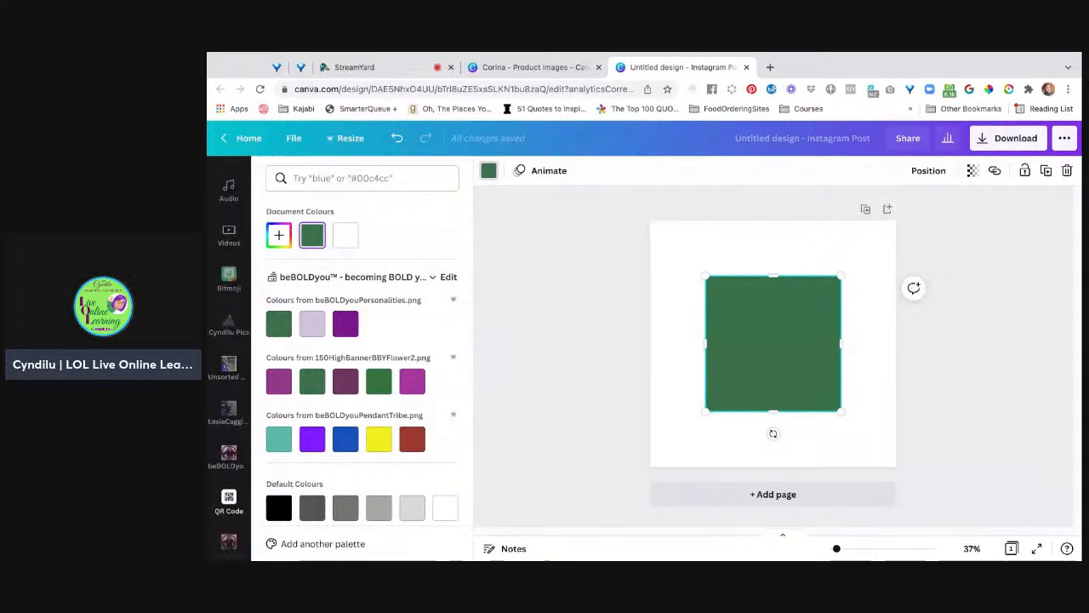
{"action": "scroll", "coordinate": [229, 358], "scroll_direction": "down", "scroll_amount": 8}
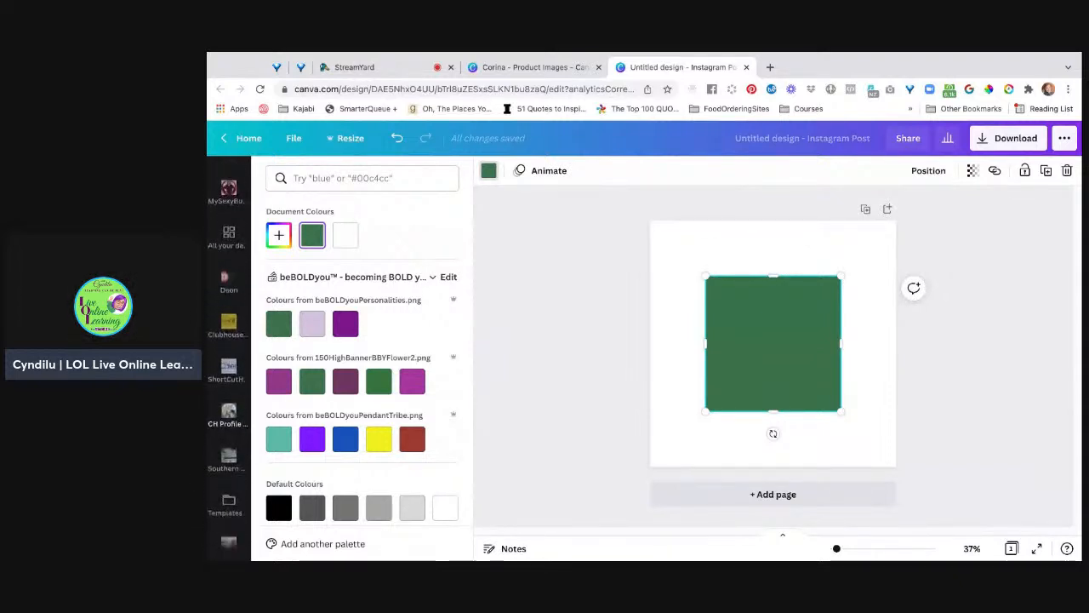
{"action": "scroll", "coordinate": [229, 358], "scroll_direction": "down", "scroll_amount": 8}
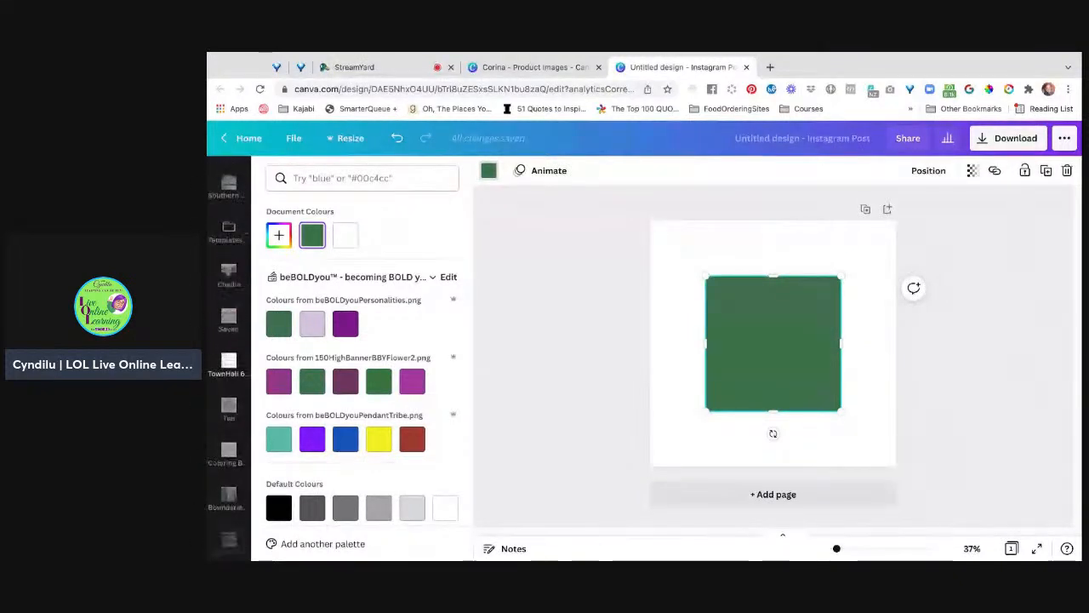
{"action": "scroll", "coordinate": [229, 358], "scroll_direction": "down", "scroll_amount": 1}
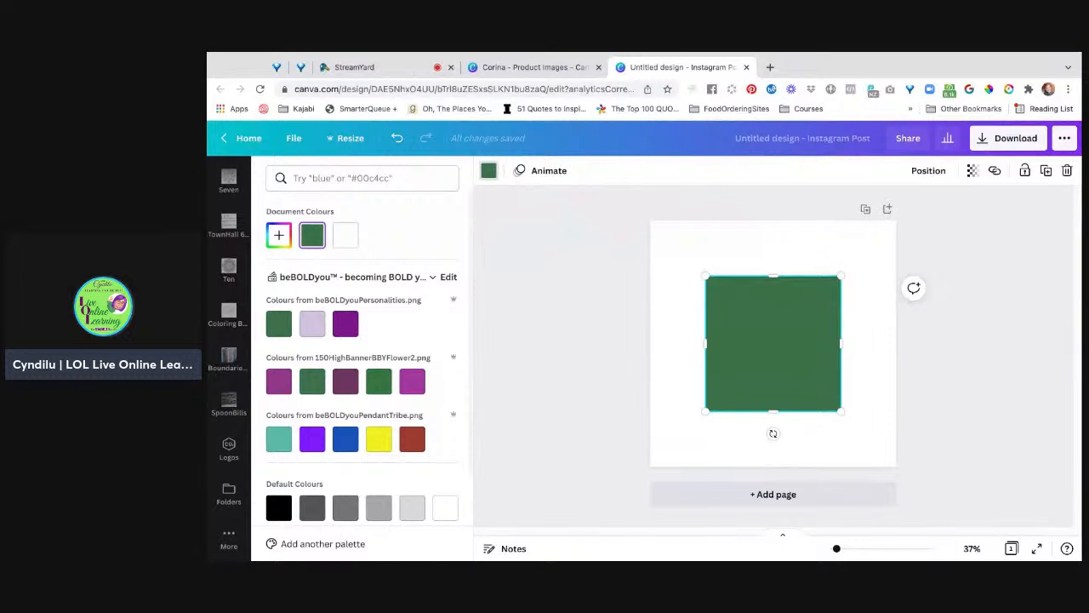
{"action": "left_click", "coordinate": [433, 276]}
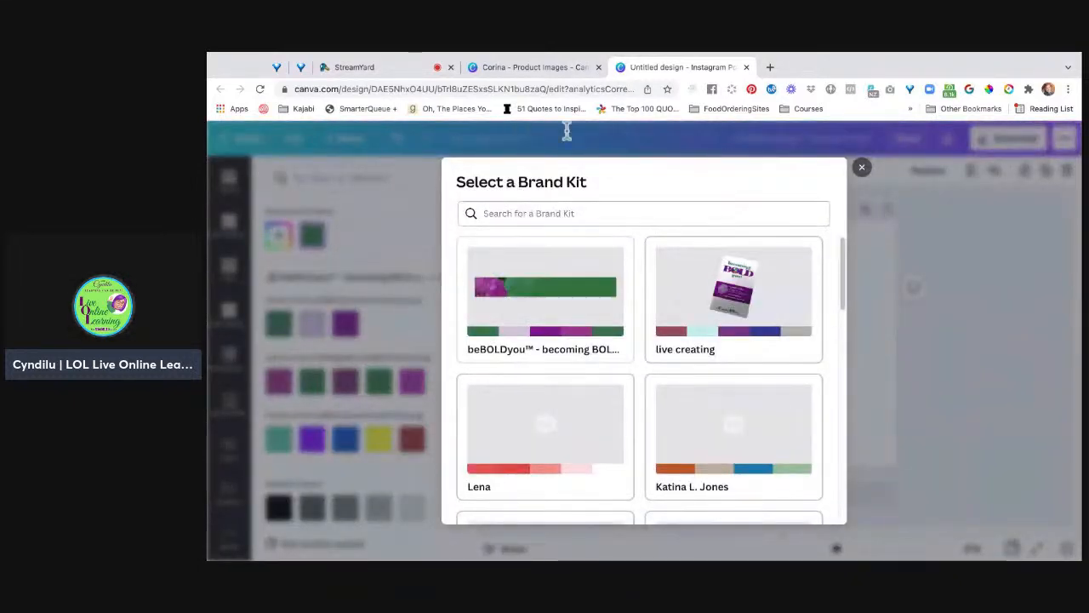
{"action": "scroll", "coordinate": [790, 354], "scroll_direction": "down", "scroll_amount": 3}
{"action": "scroll", "coordinate": [787, 355], "scroll_direction": "down", "scroll_amount": 10}
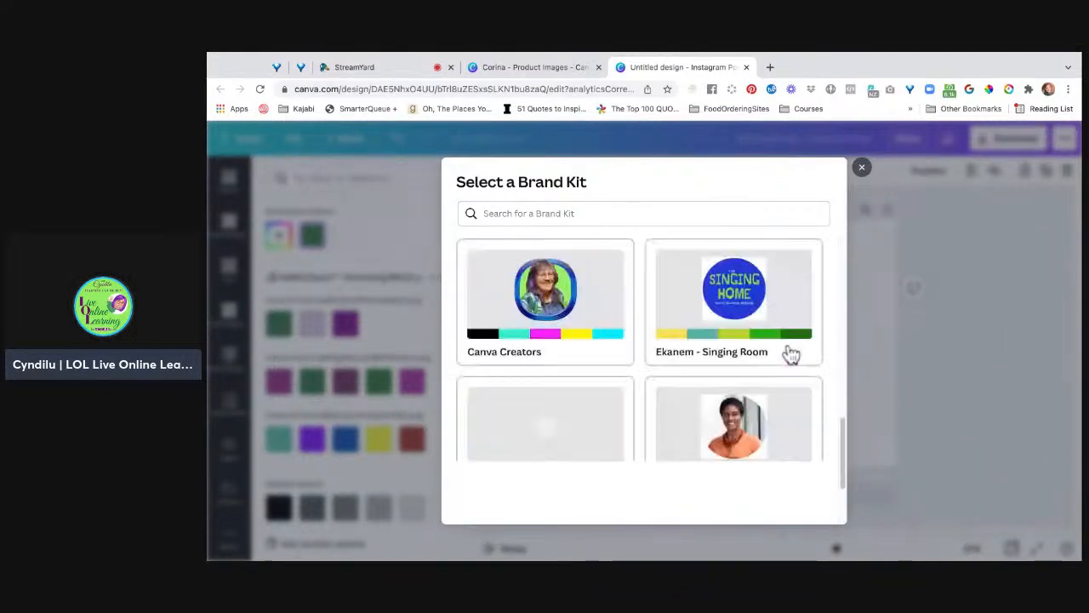
{"action": "scroll", "coordinate": [787, 355], "scroll_direction": "up", "scroll_amount": 5}
{"action": "scroll", "coordinate": [644, 379], "scroll_direction": "up", "scroll_amount": 3}
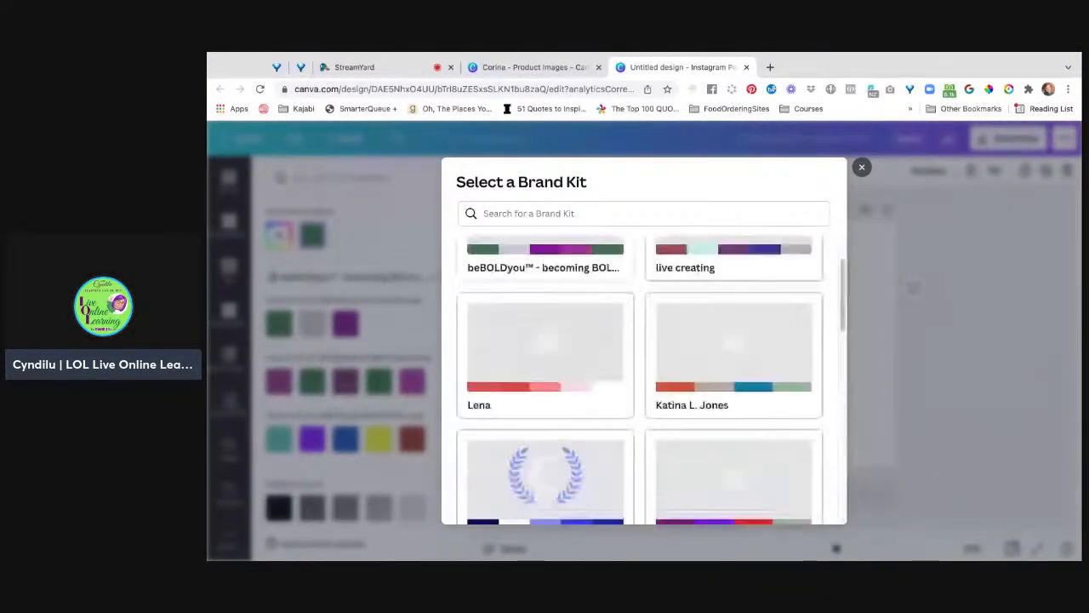
{"action": "scroll", "coordinate": [644, 379], "scroll_direction": "up", "scroll_amount": 1}
{"action": "left_click", "coordinate": [546, 300]}
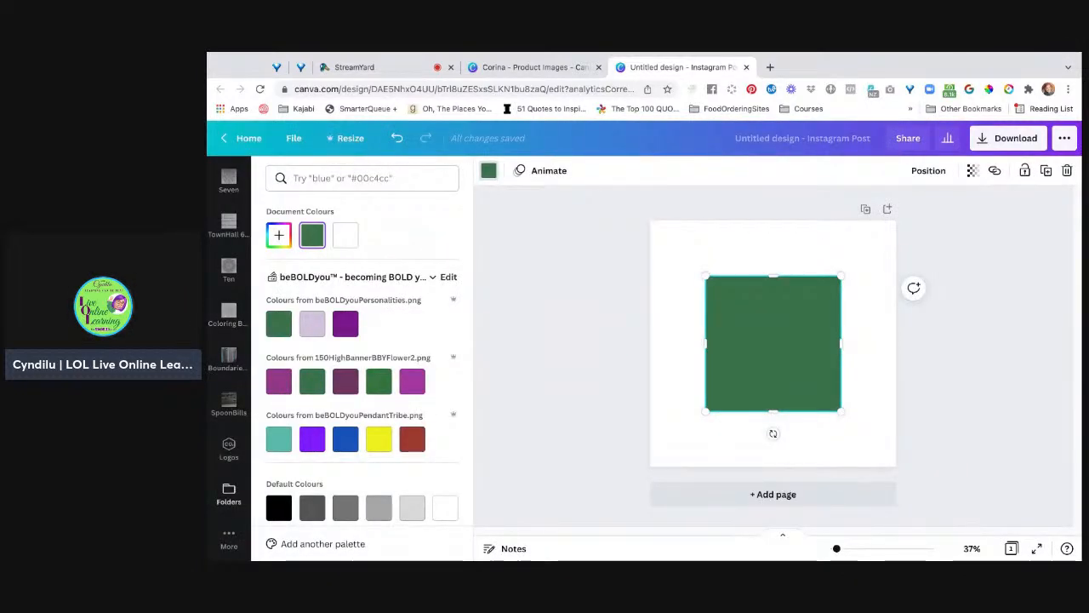
{"action": "left_click", "coordinate": [229, 537]}
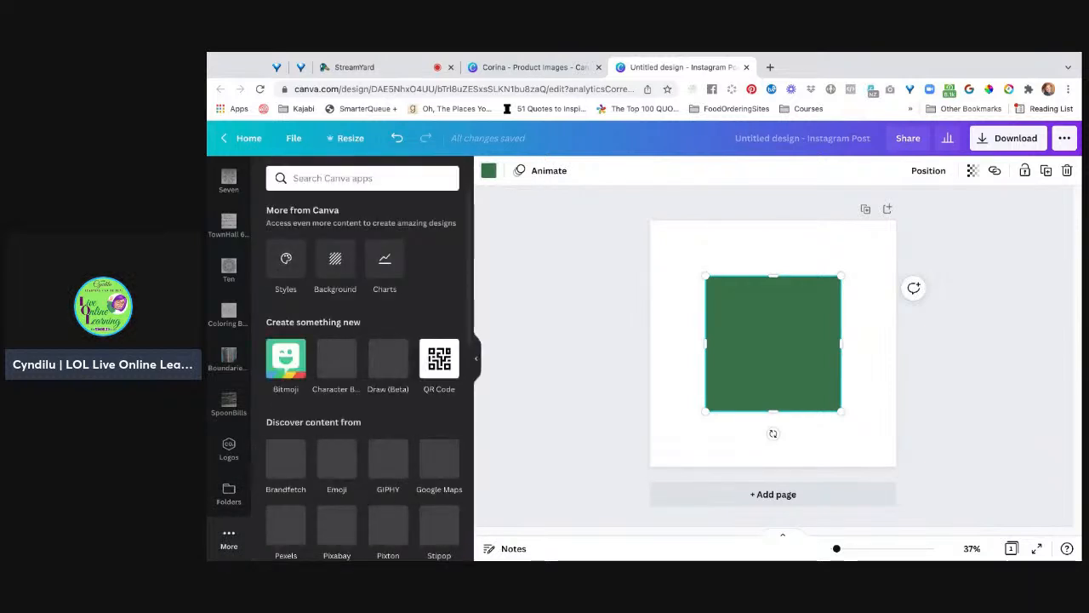
{"action": "scroll", "coordinate": [229, 357], "scroll_direction": "up", "scroll_amount": 10}
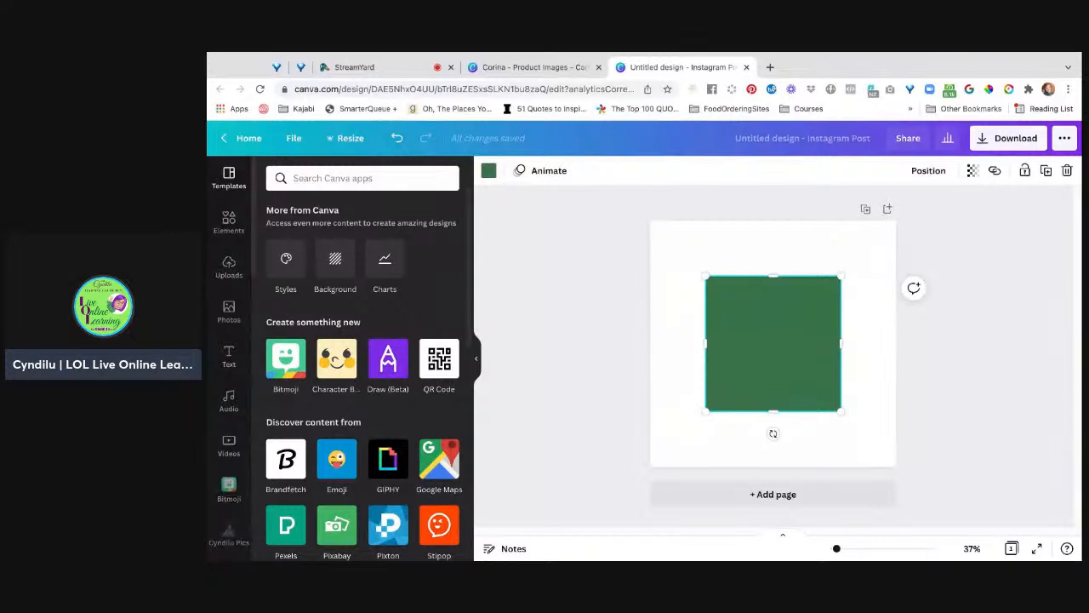
{"action": "left_click", "coordinate": [229, 177]}
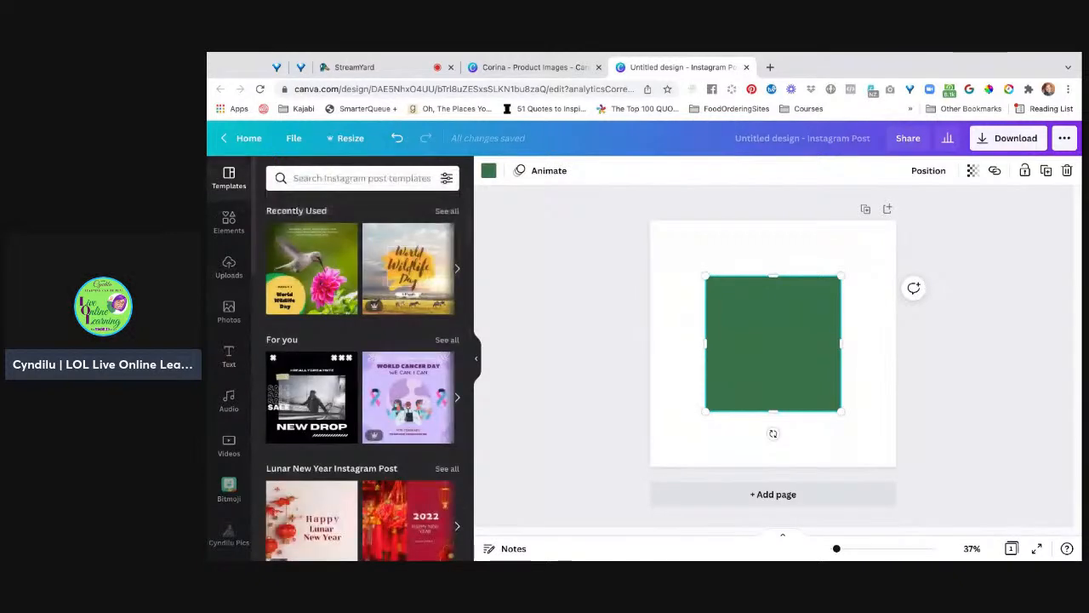
Step: Leave the Instagram Post design for the overview of all brand kits and start adding a new brand kit
{"action": "left_click", "coordinate": [245, 138]}
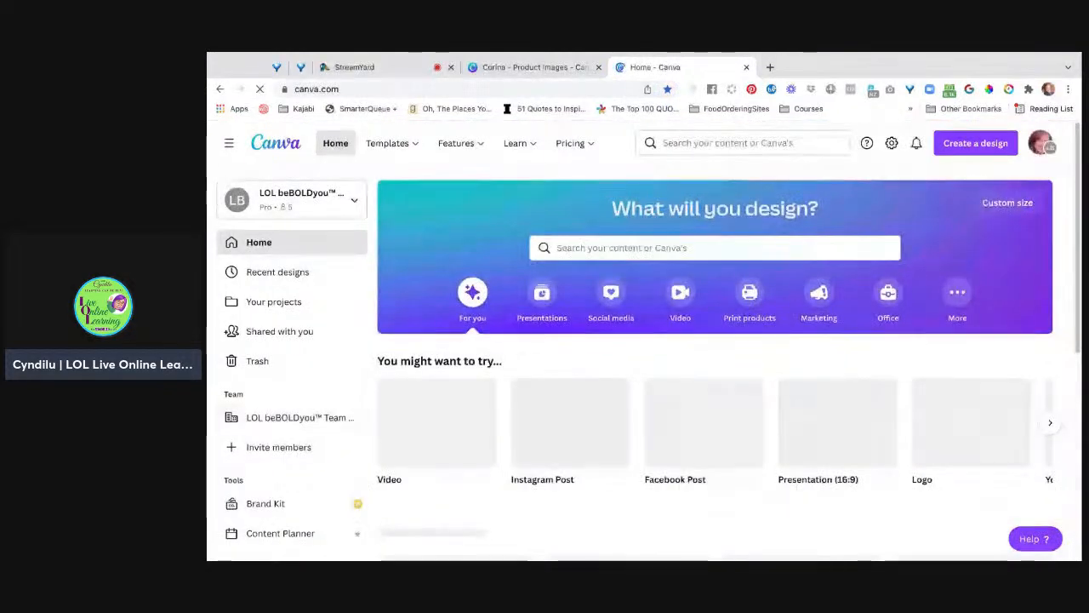
{"action": "left_click", "coordinate": [267, 504]}
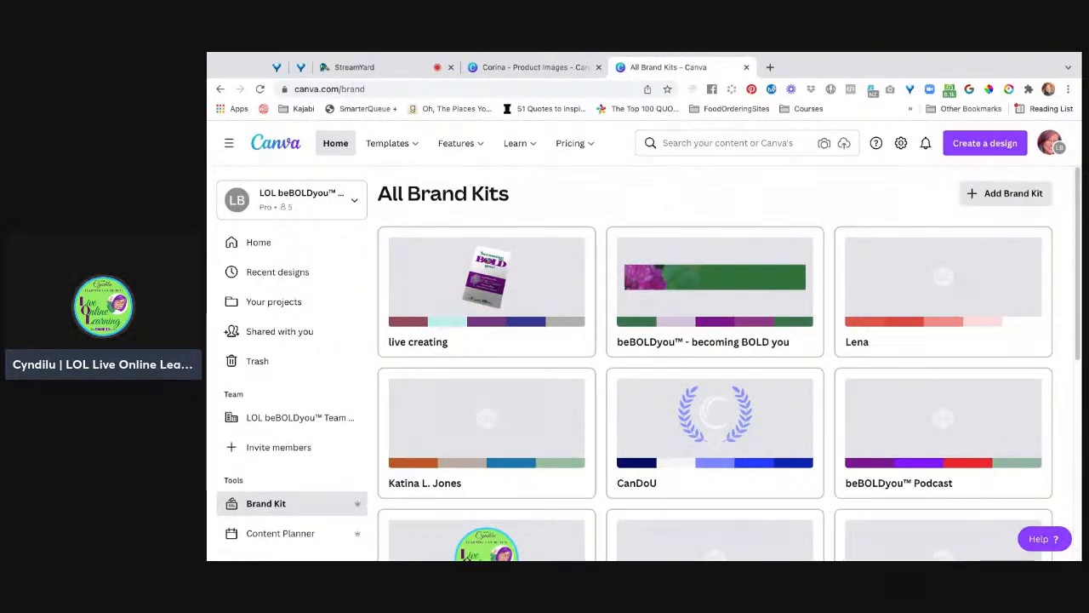
{"action": "left_click", "coordinate": [1006, 193]}
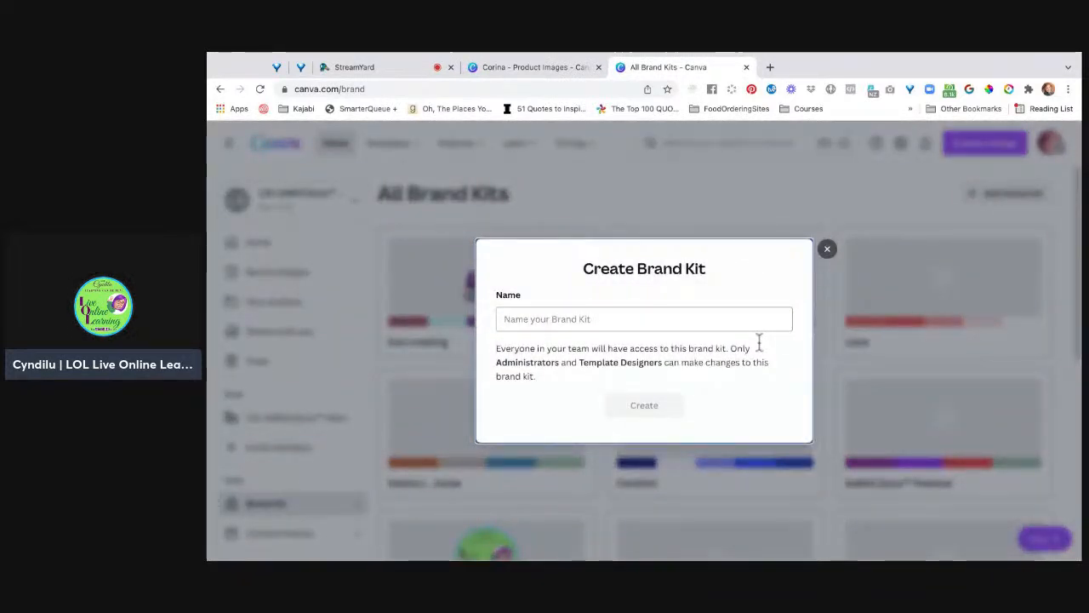
{"action": "left_click", "coordinate": [757, 320]}
{"action": "type", "text": "Corina"}
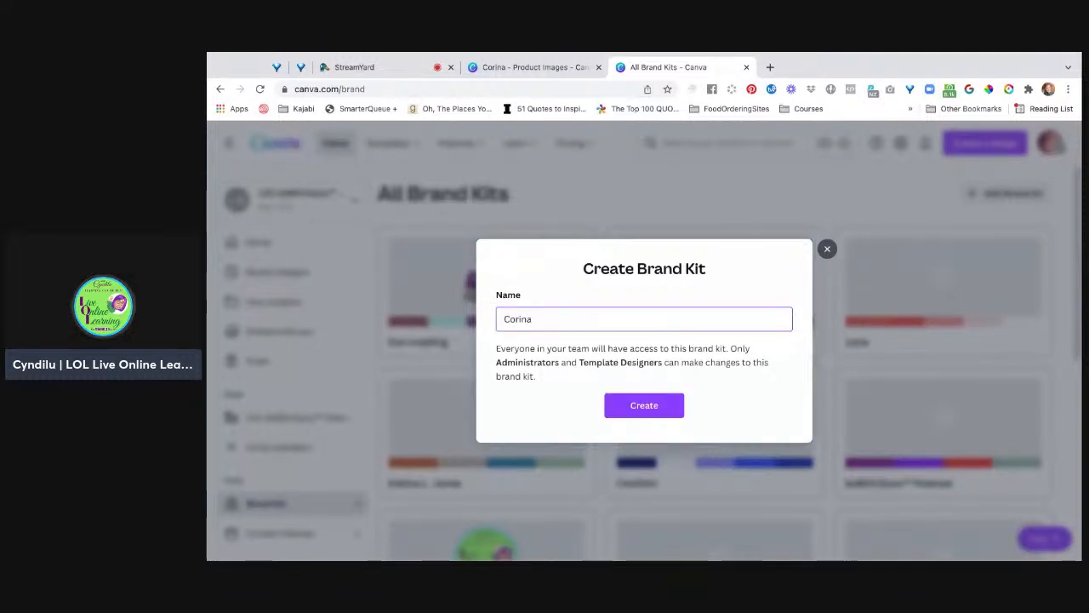
{"action": "key", "text": "BackSpace"}
{"action": "key", "text": "BackSpace"}
{"action": "type", "text": "Ge"}
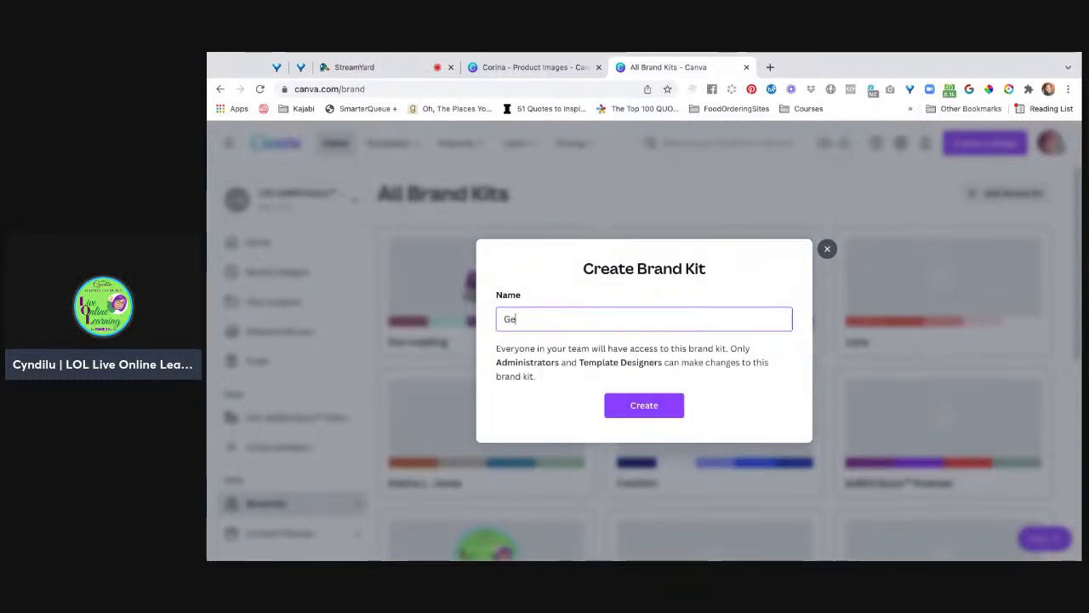
{"action": "type", "text": "t-Tech-Done"}
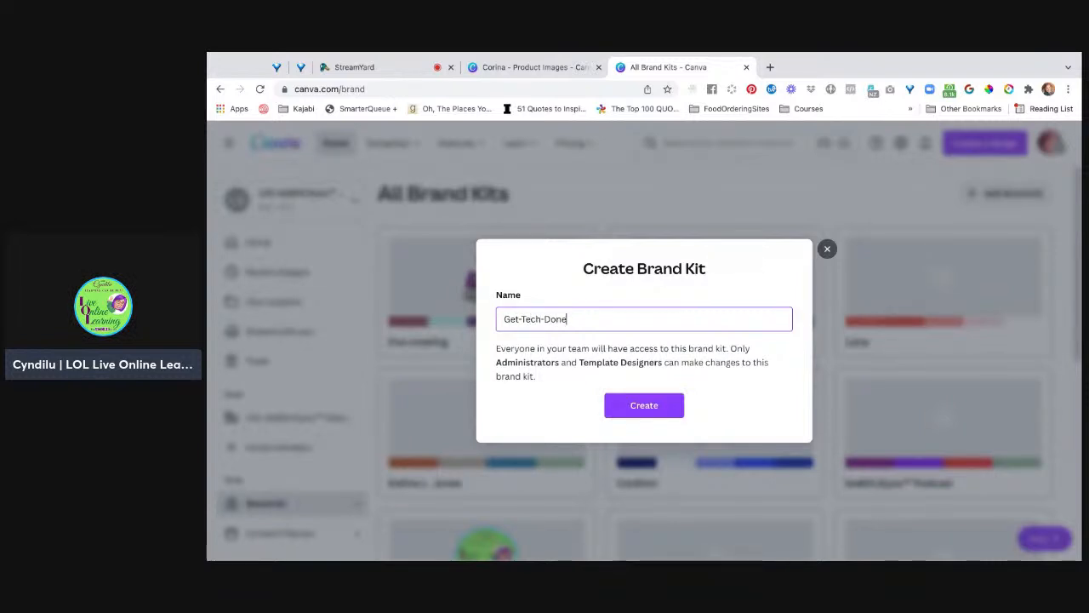
Step: Name the new brand kit "Virtual Assistants dot Institute" and create it
{"action": "key", "text": "ctrl+a"}
{"action": "type", "text": "CE"}
{"action": "key", "text": "BackSpace"}
{"action": "key", "text": "BackSpace"}
{"action": "type", "text": "Virtual"}
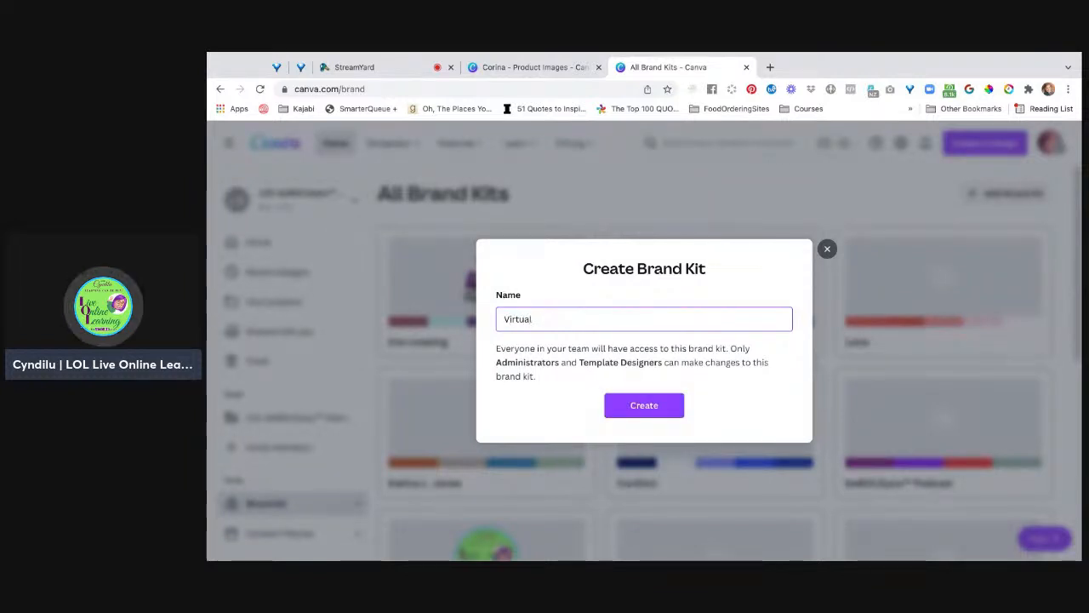
{"action": "type", "text": " Assistants dot Inst"}
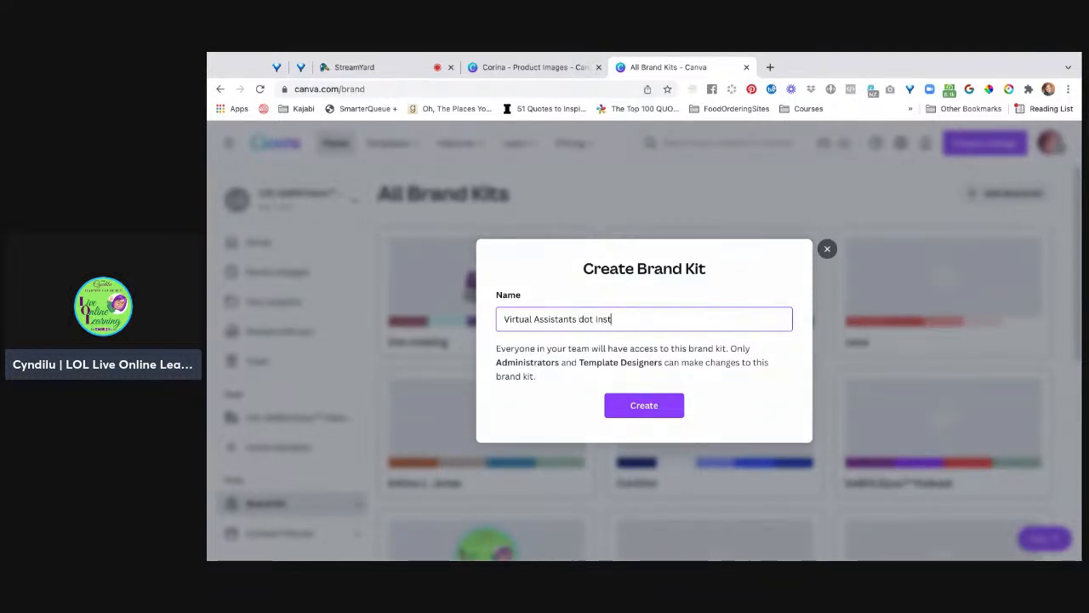
{"action": "type", "text": "itute"}
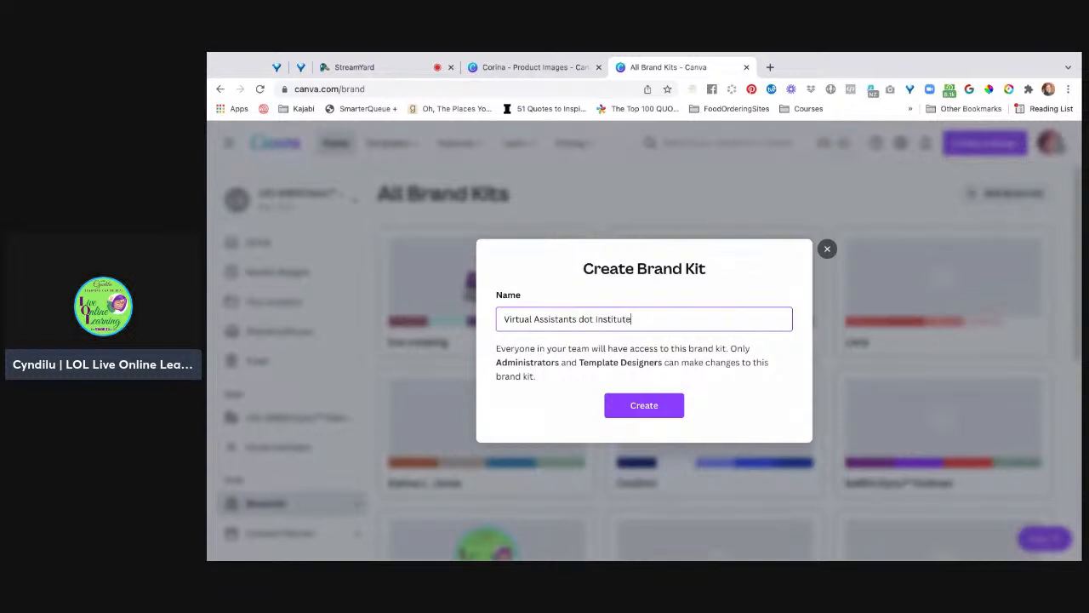
{"action": "left_click", "coordinate": [644, 405]}
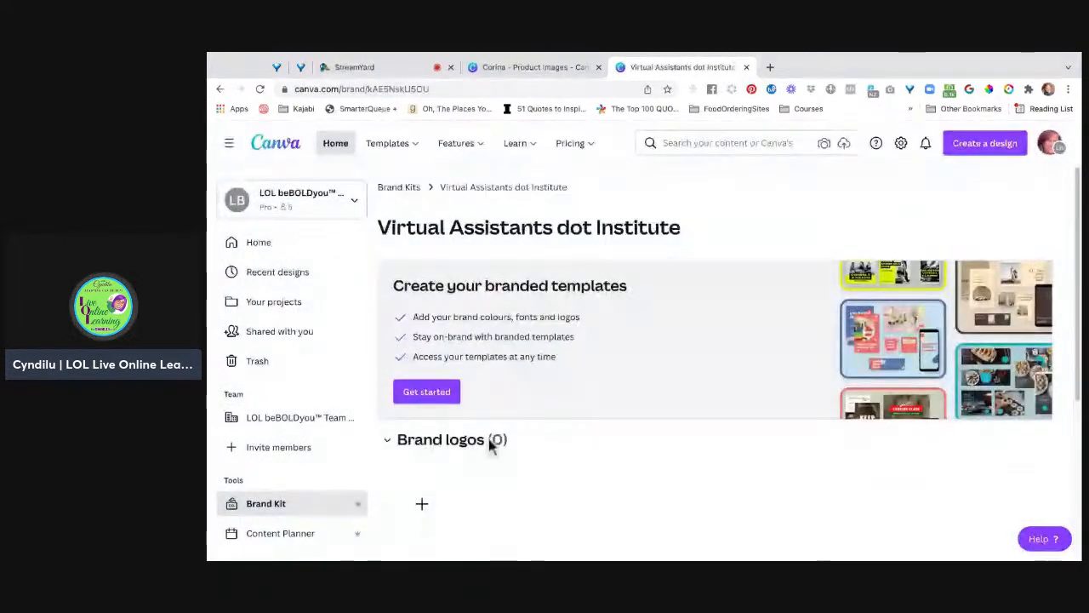
Step: Add the blue #264591 as the first colour of the brand kit's untitled palette
{"action": "scroll", "coordinate": [490, 442], "scroll_direction": "down", "scroll_amount": 1}
{"action": "scroll", "coordinate": [585, 483], "scroll_direction": "down", "scroll_amount": 2}
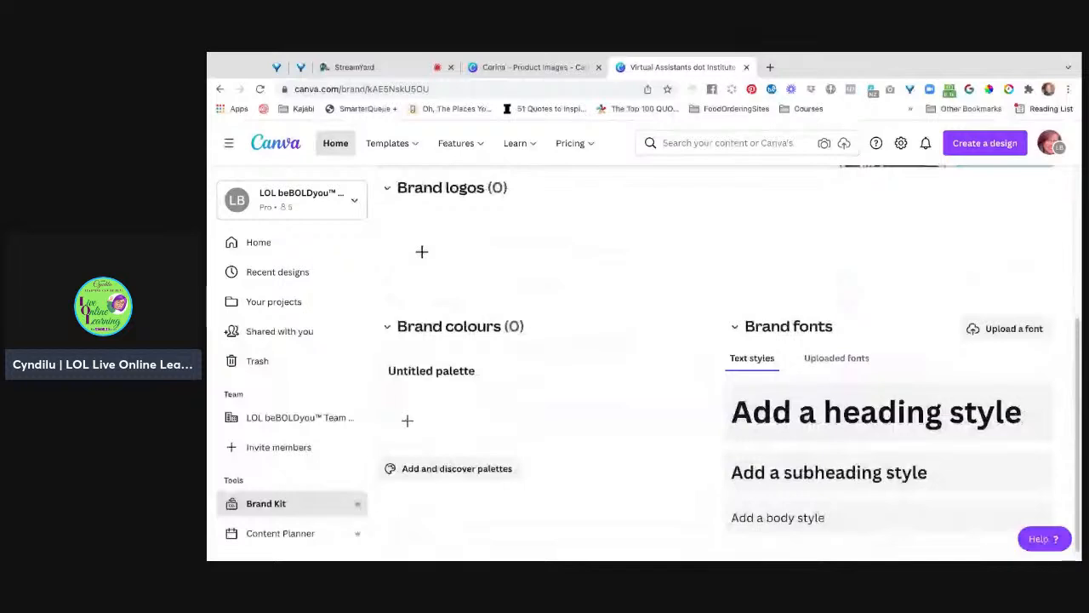
{"action": "scroll", "coordinate": [545, 374], "scroll_direction": "down", "scroll_amount": 1}
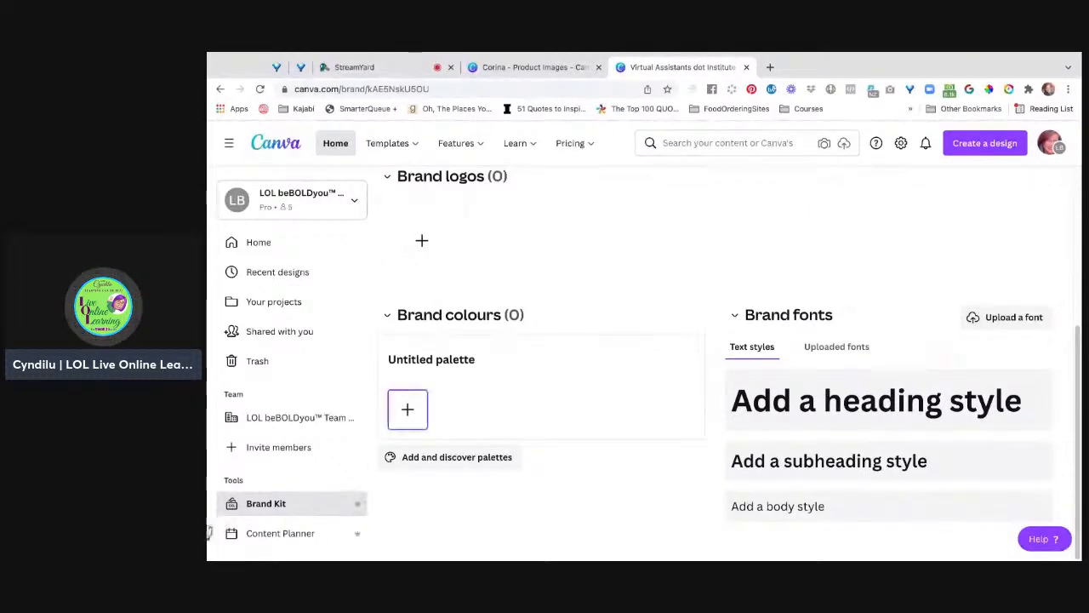
{"action": "key", "text": "Return"}
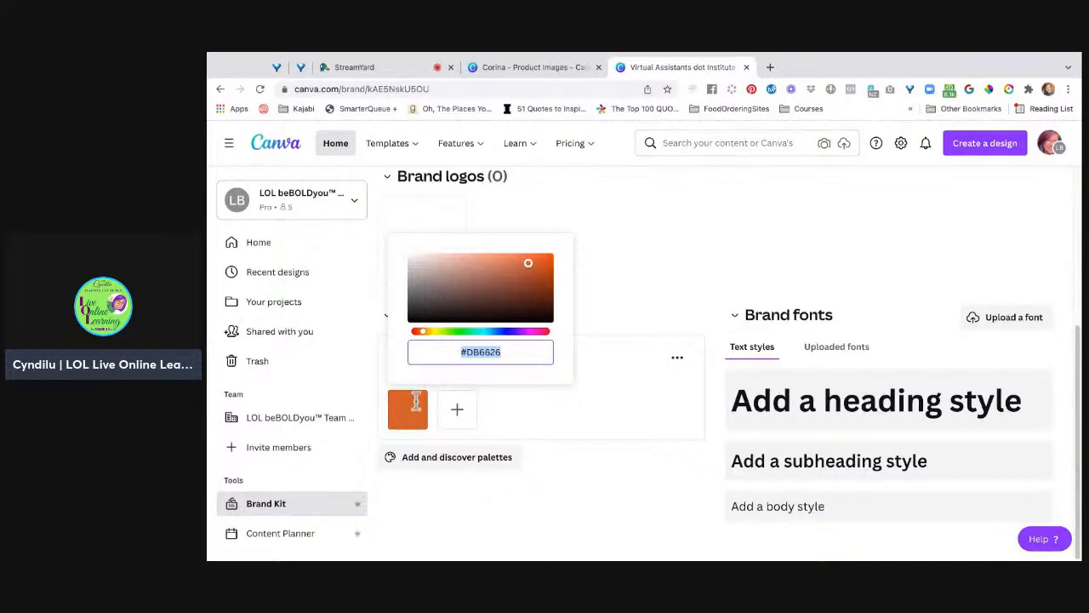
{"action": "type", "text": "#"}
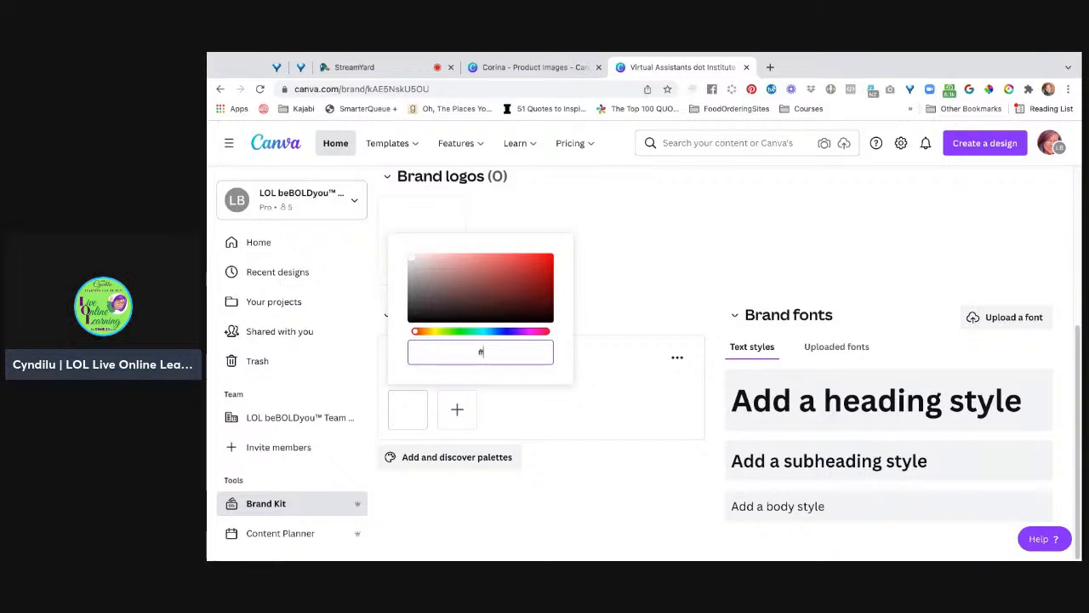
{"action": "type", "text": "264591"}
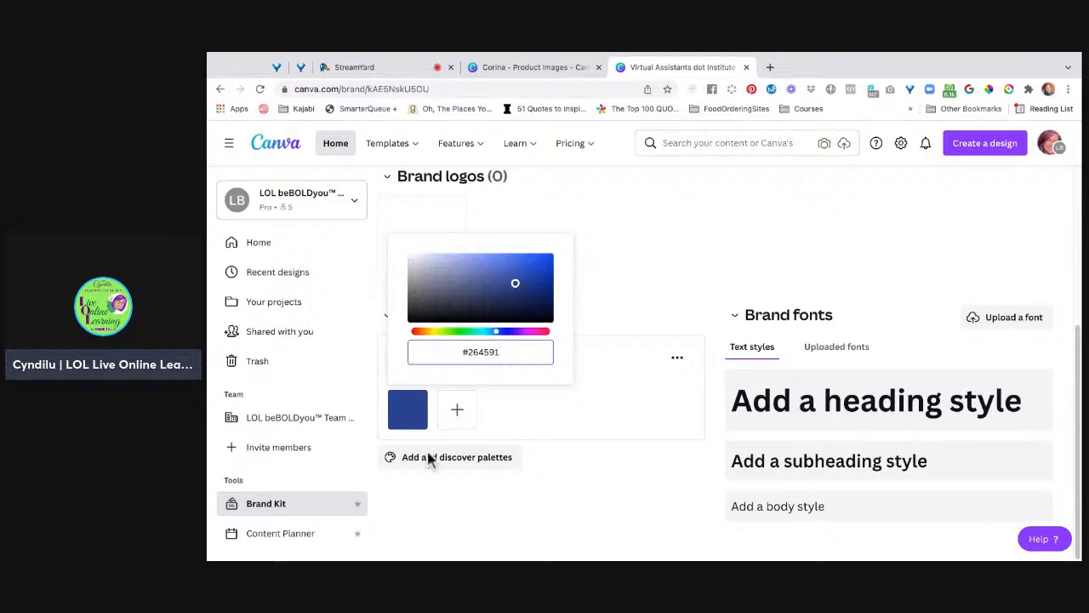
{"action": "key", "text": "Return"}
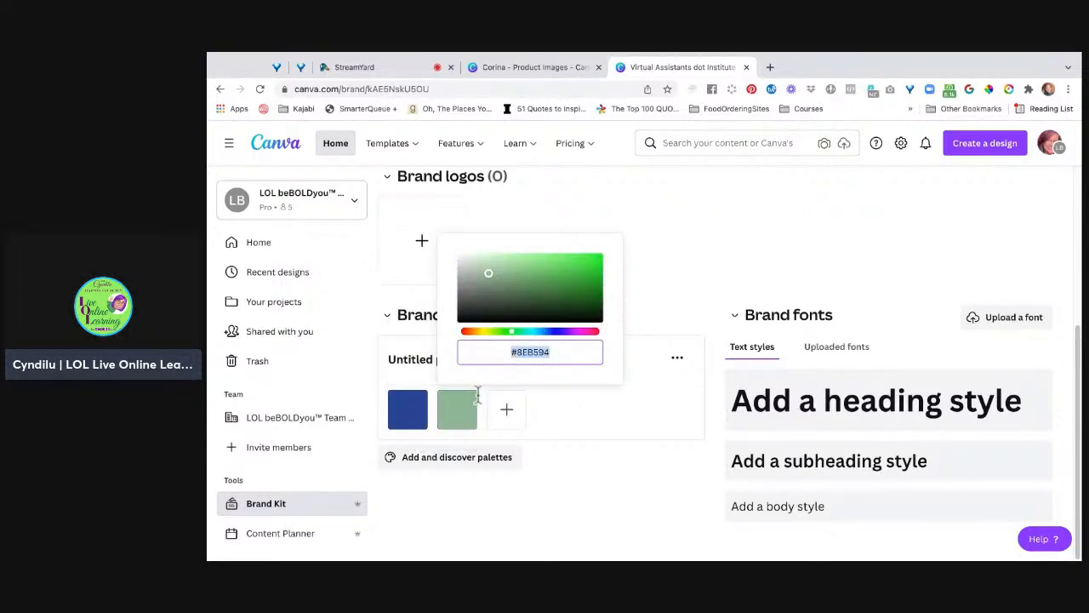
Step: Set the second brand colour in the untitled palette to the red #E00E0E
{"action": "key", "text": "BackSpace"}
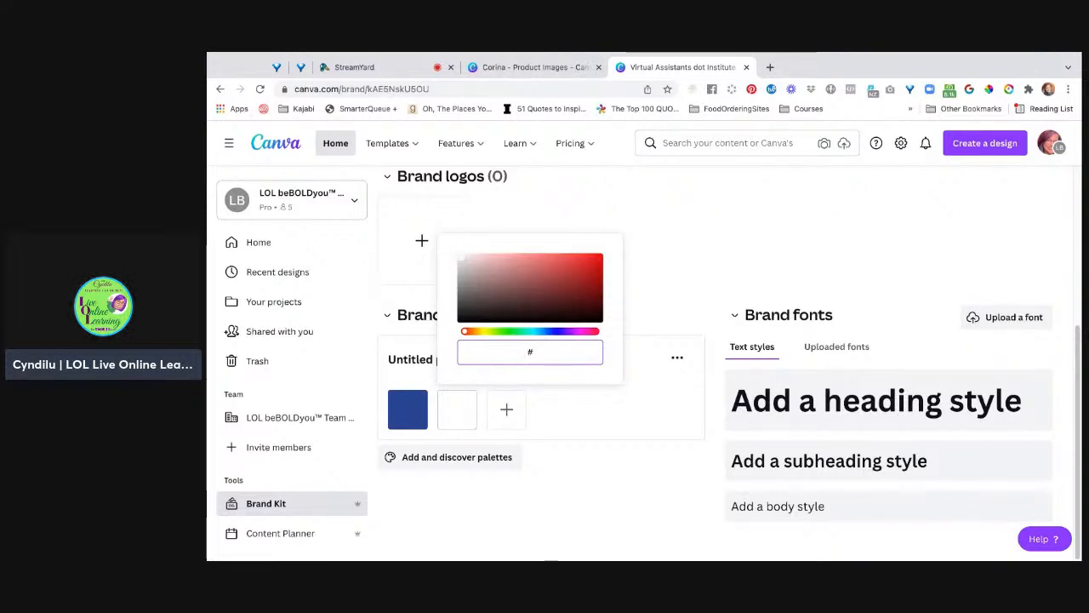
{"action": "type", "text": "E"}
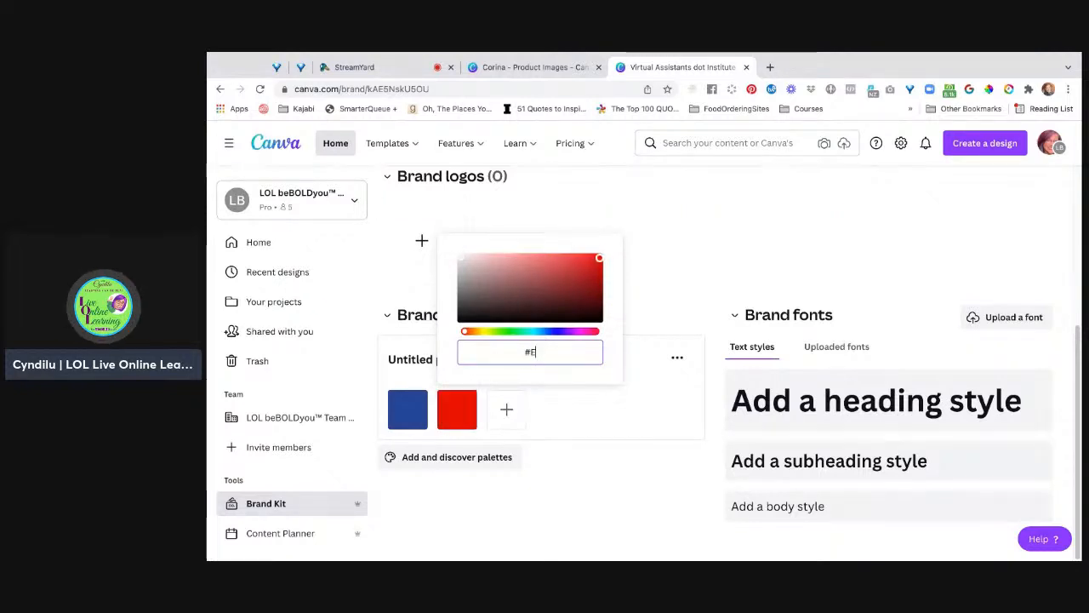
{"action": "type", "text": "00"}
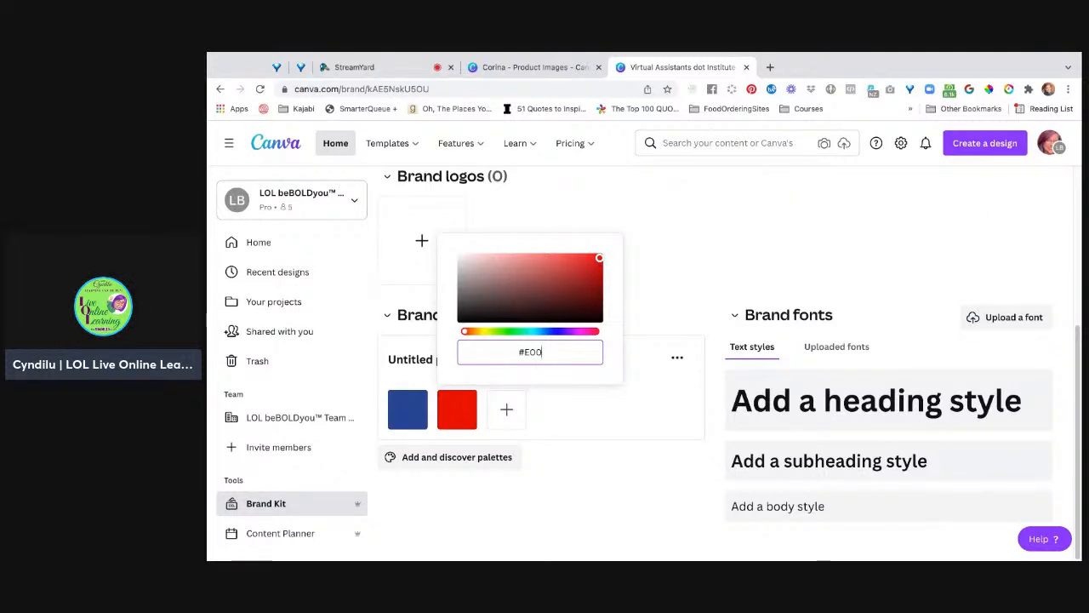
{"action": "type", "text": "E0E"}
{"action": "left_click", "coordinate": [587, 513]}
Step: Add a third brand colour to the untitled palette and set it to the yellow #F5D925
{"action": "left_click", "coordinate": [506, 409]}
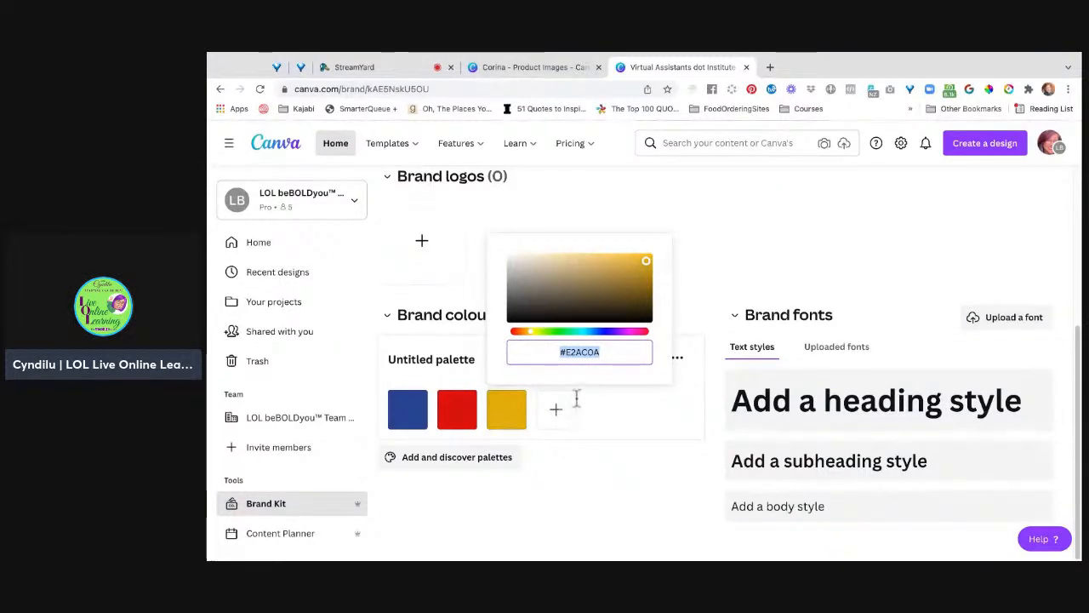
{"action": "type", "text": "#"}
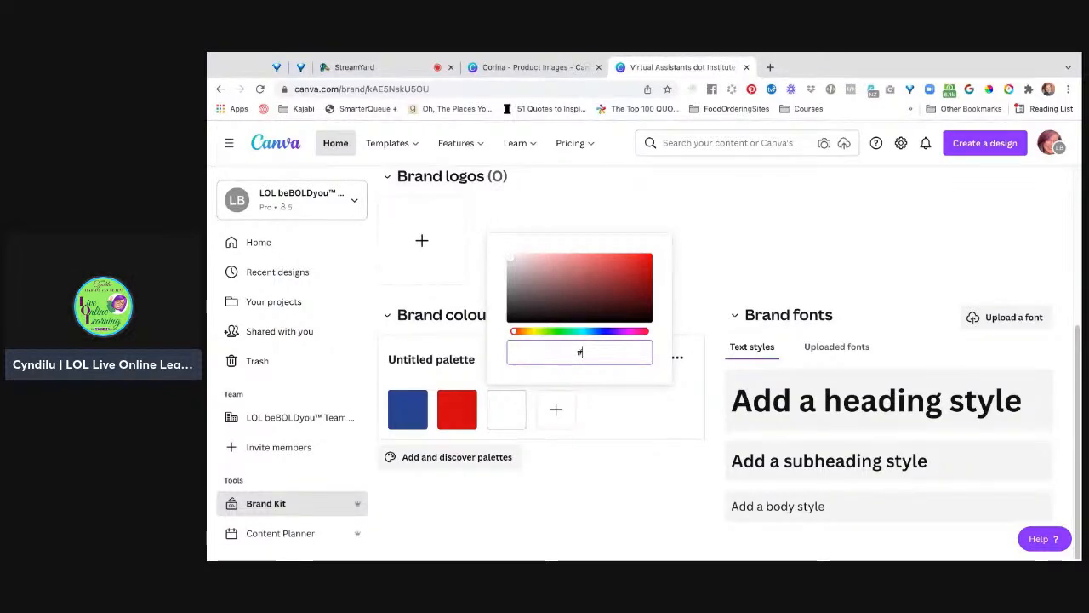
{"action": "type", "text": "F5"}
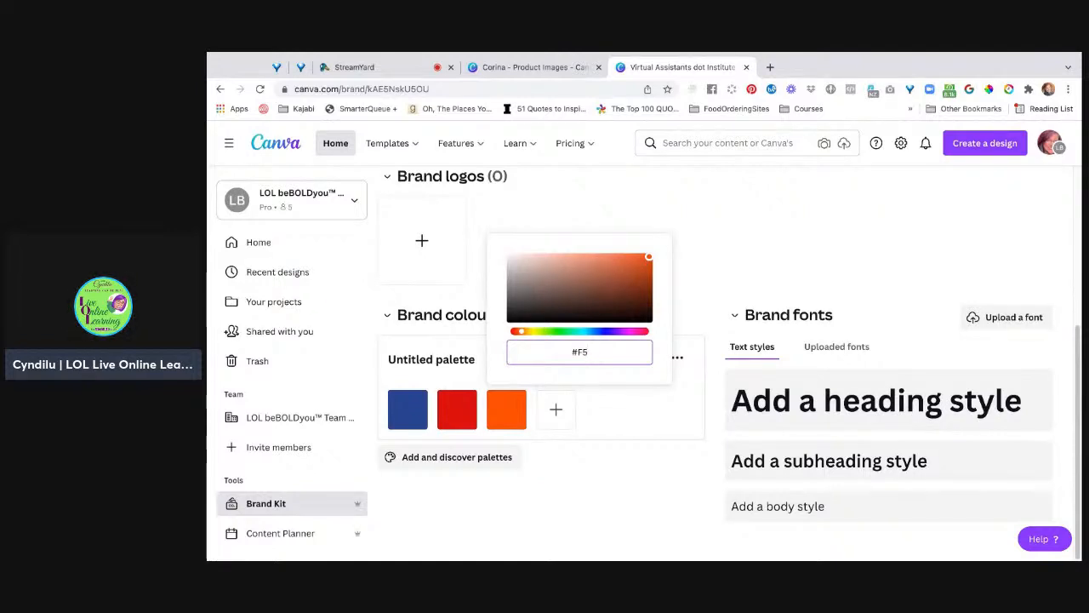
{"action": "type", "text": "D"}
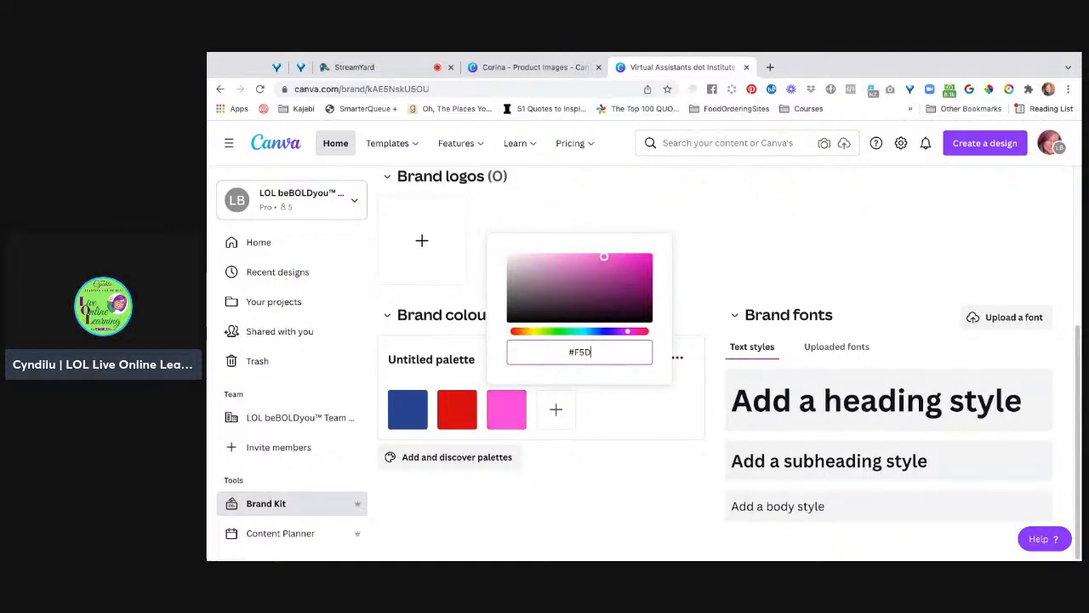
{"action": "type", "text": "9"}
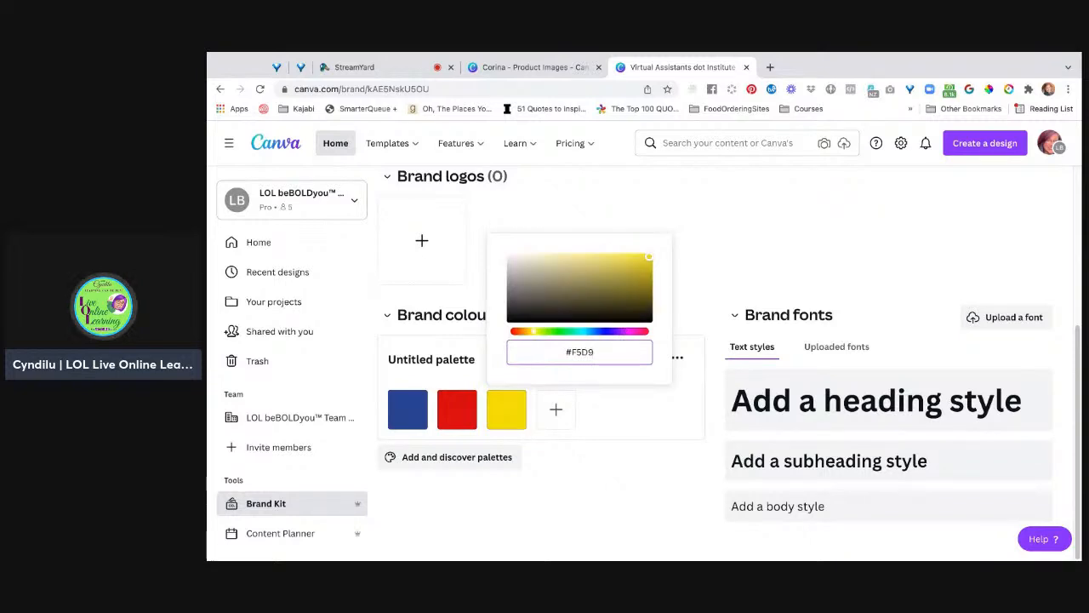
{"action": "type", "text": "25"}
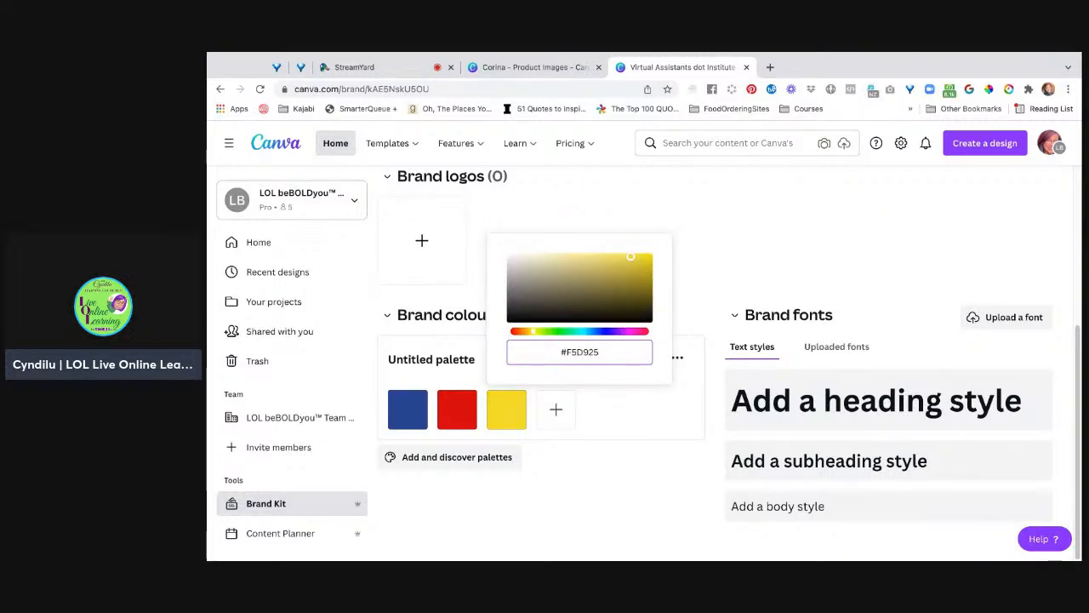
Step: Add a fourth brand colour to the untitled palette and set it to the orange #F66F18
{"action": "left_click", "coordinate": [556, 409]}
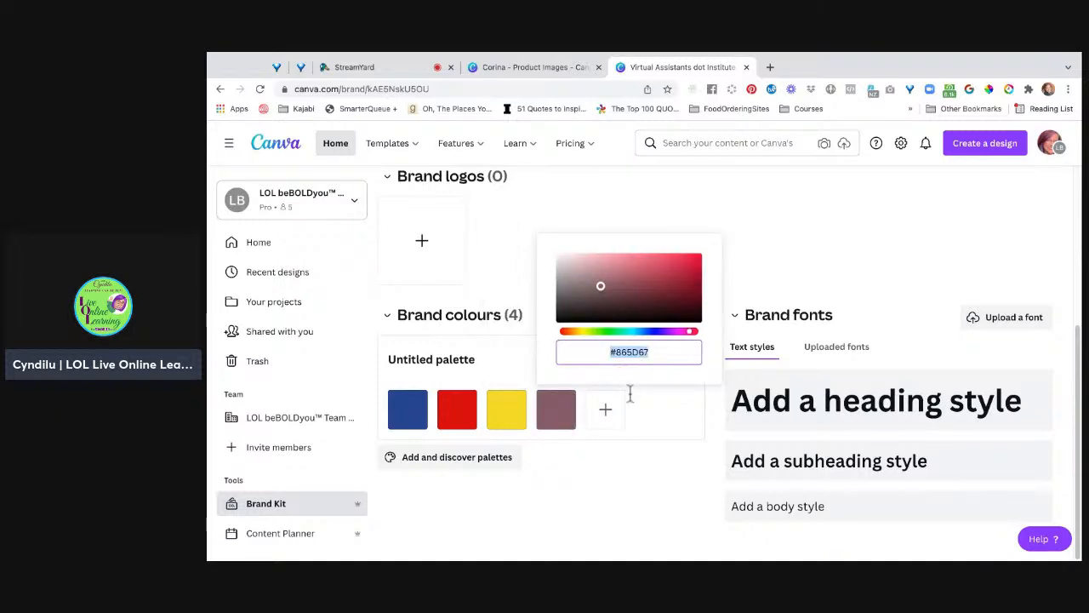
{"action": "type", "text": "#F"}
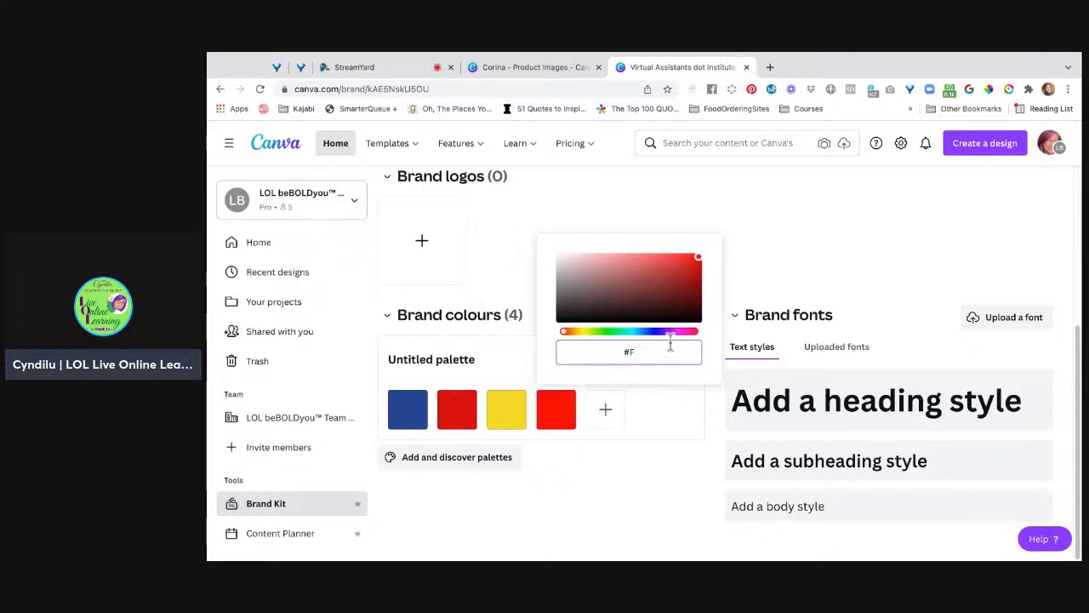
{"action": "type", "text": "66"}
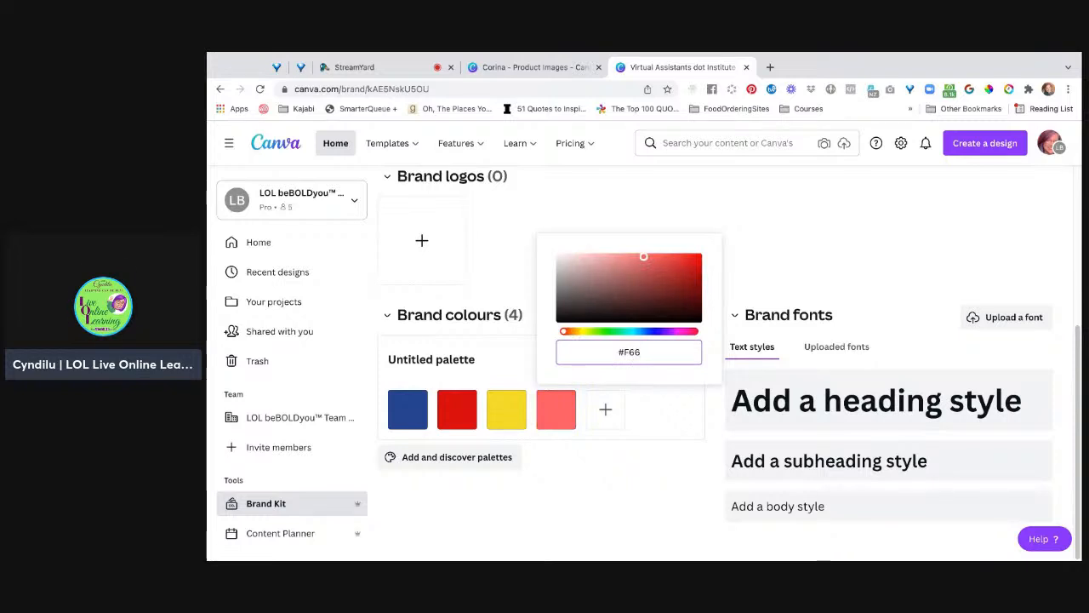
{"action": "type", "text": "F1"}
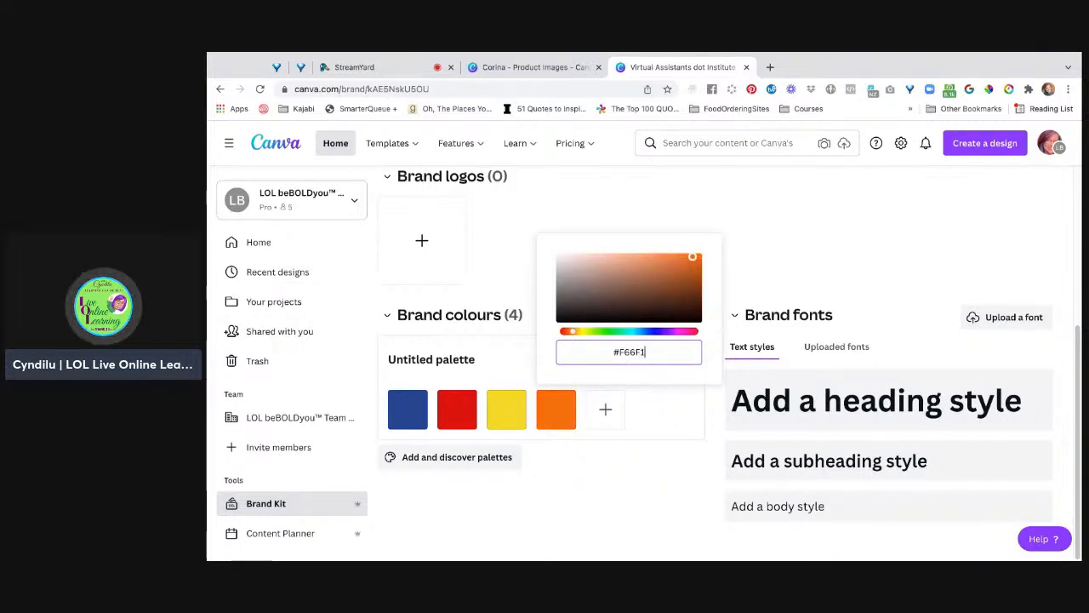
{"action": "type", "text": "8"}
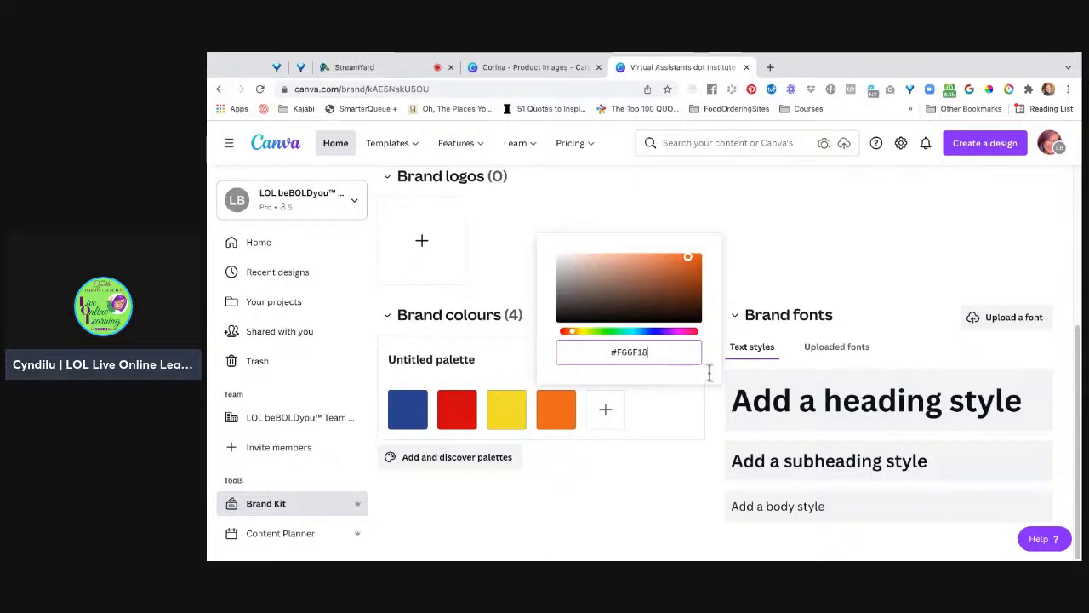
Step: Add a fifth brand colour to the untitled palette and set it to the green #1BA621
{"action": "left_click", "coordinate": [605, 409]}
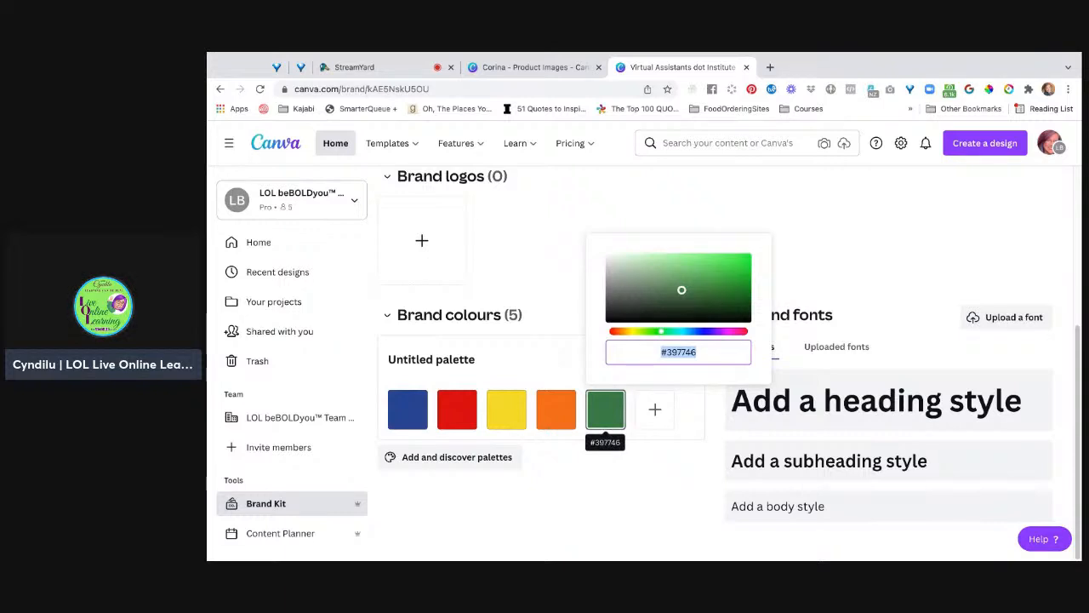
{"action": "type", "text": "#1BA"}
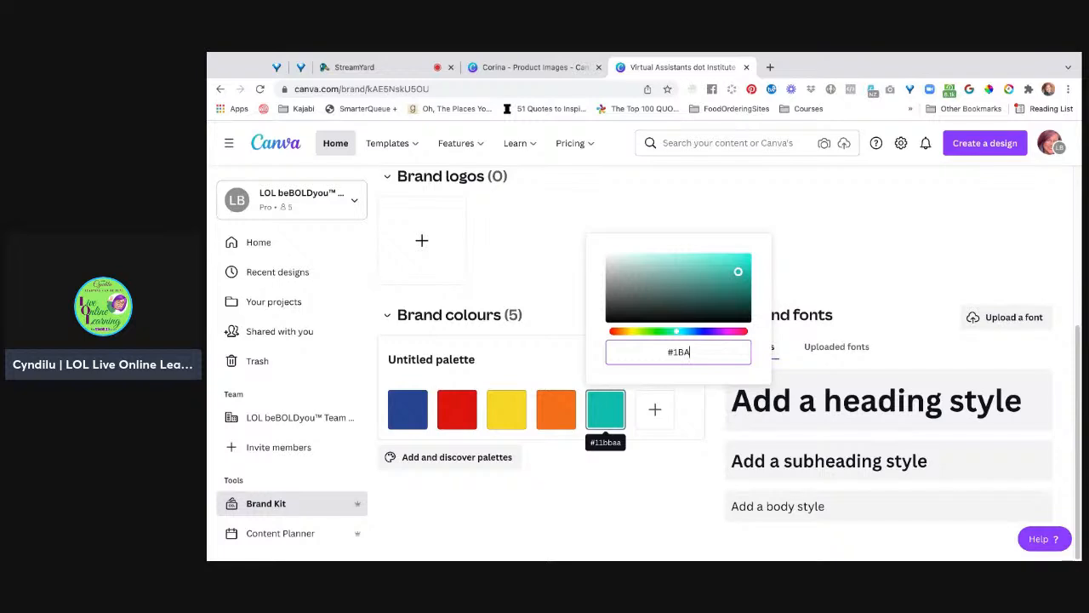
{"action": "type", "text": "621"}
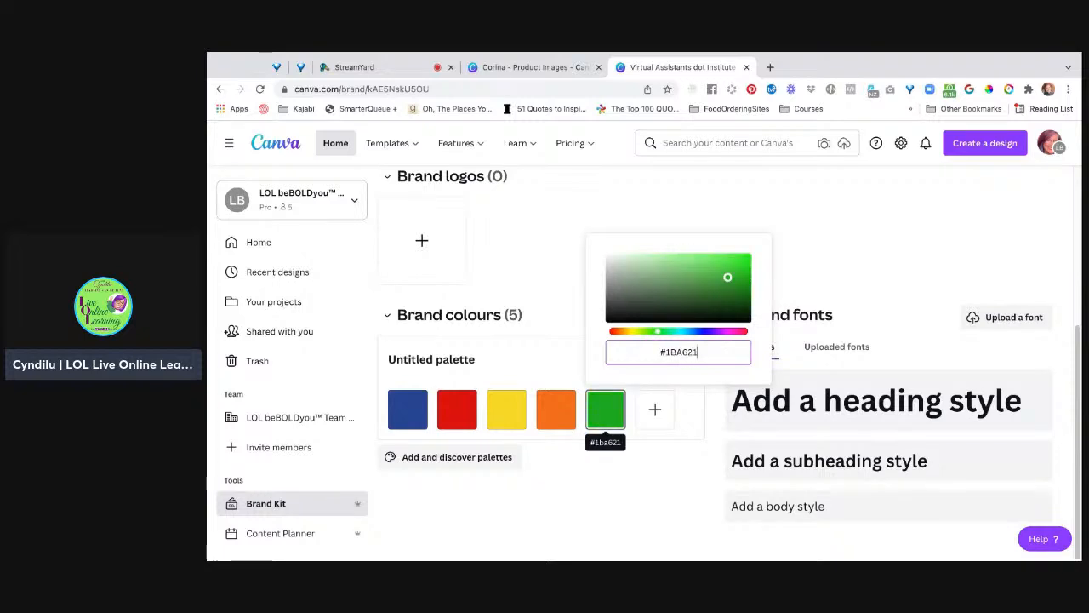
{"action": "key", "text": "Return"}
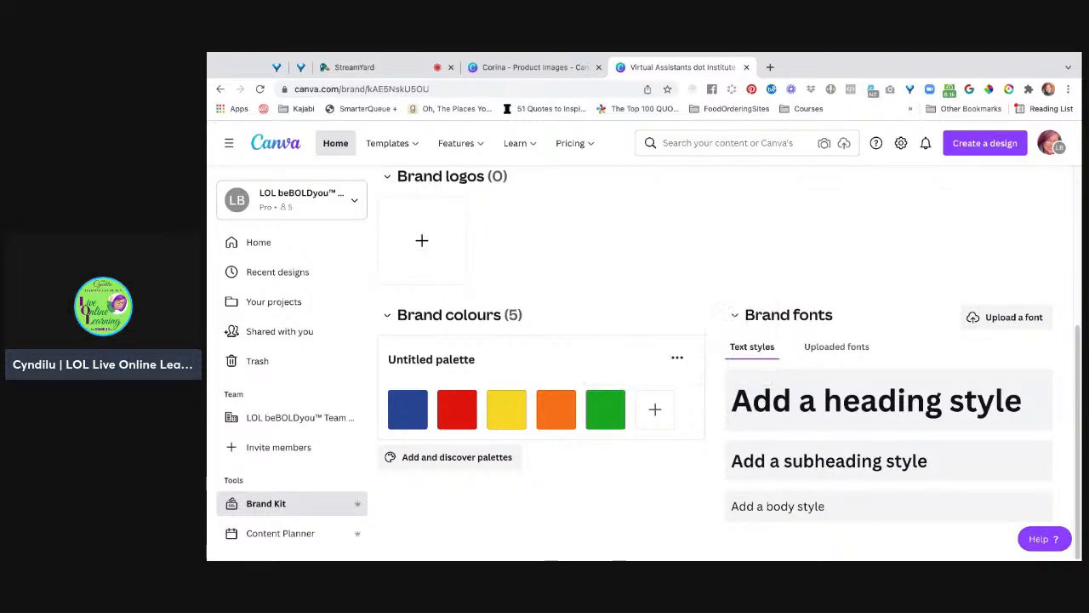
{"action": "scroll", "coordinate": [714, 362], "scroll_direction": "up", "scroll_amount": 1}
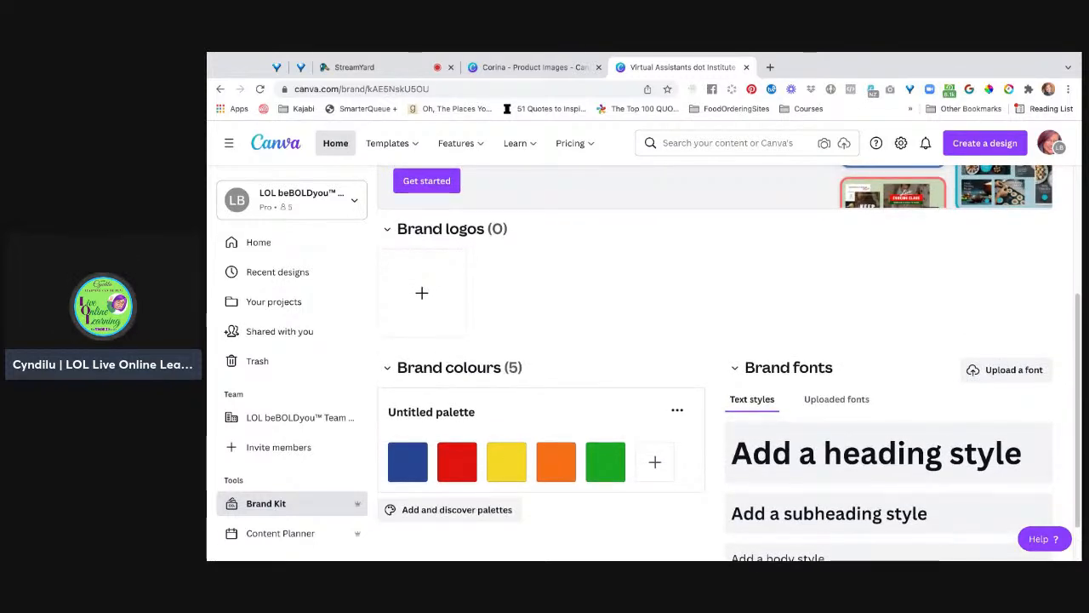
Step: Set the brand kit's heading text style to the Montserrat font
{"action": "scroll", "coordinate": [715, 363], "scroll_direction": "down", "scroll_amount": 1}
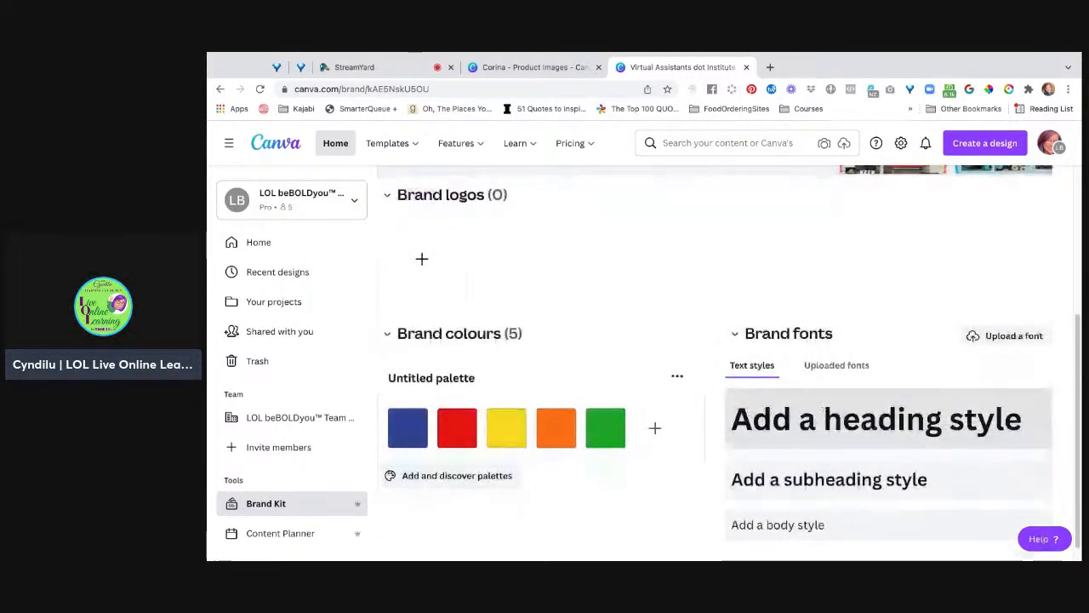
{"action": "left_click", "coordinate": [850, 418]}
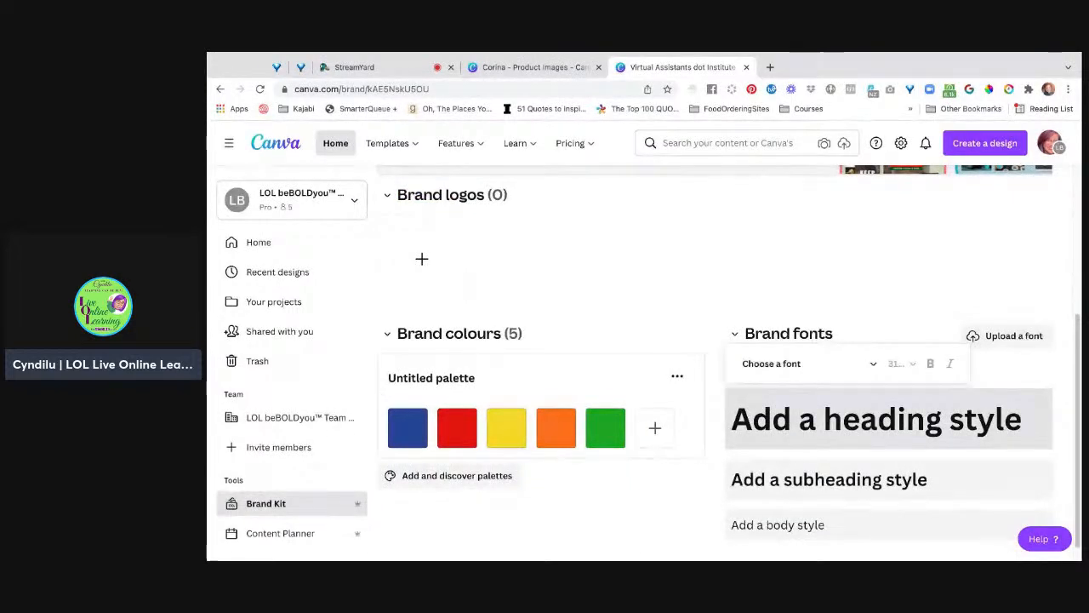
{"action": "left_click", "coordinate": [809, 363]}
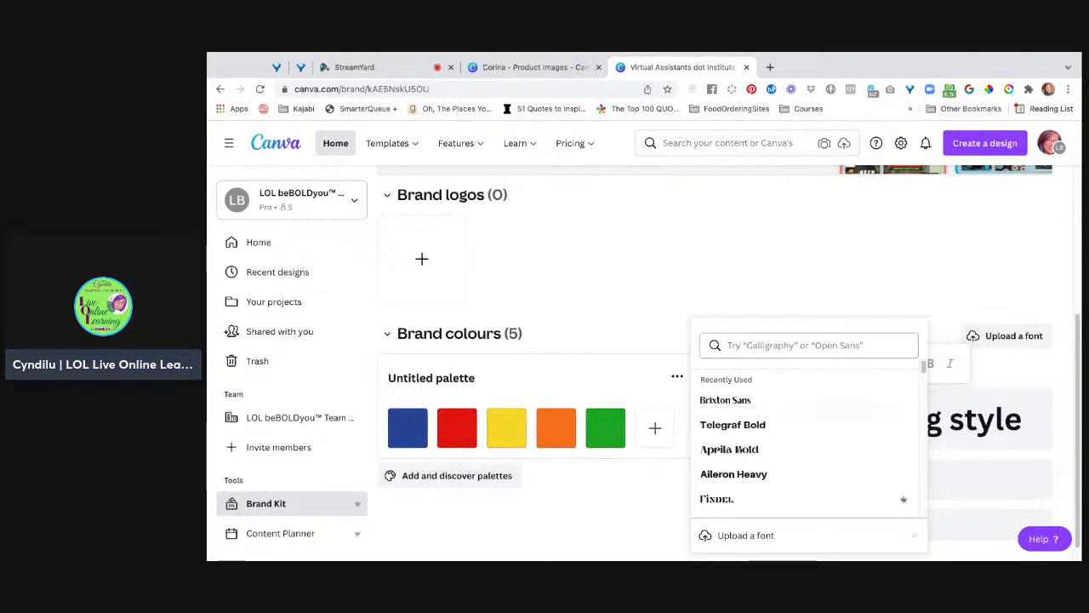
{"action": "type", "text": "mont"}
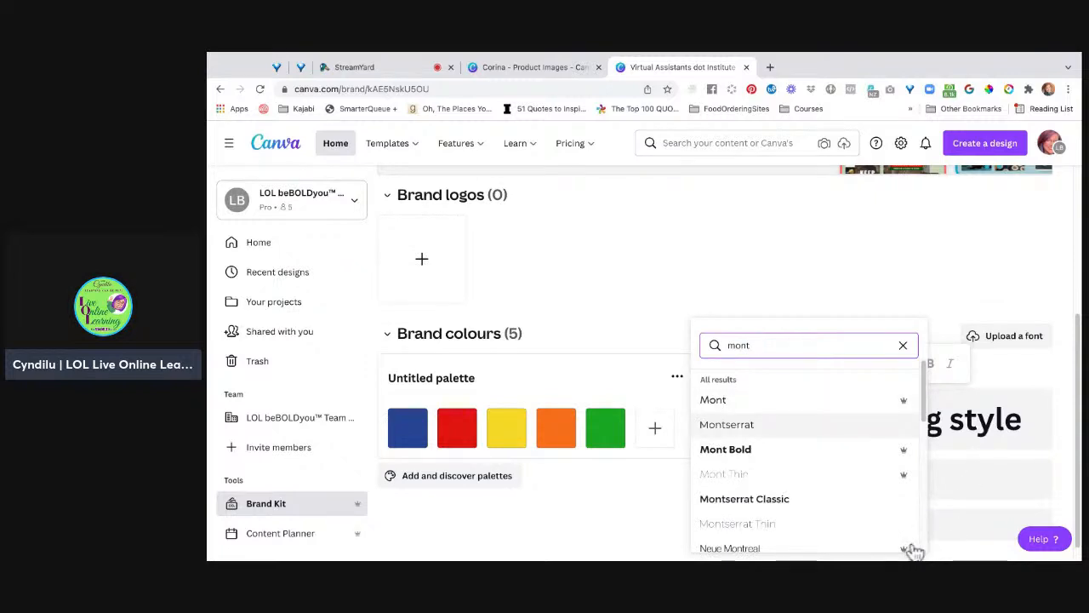
{"action": "scroll", "coordinate": [912, 549], "scroll_direction": "down", "scroll_amount": 2}
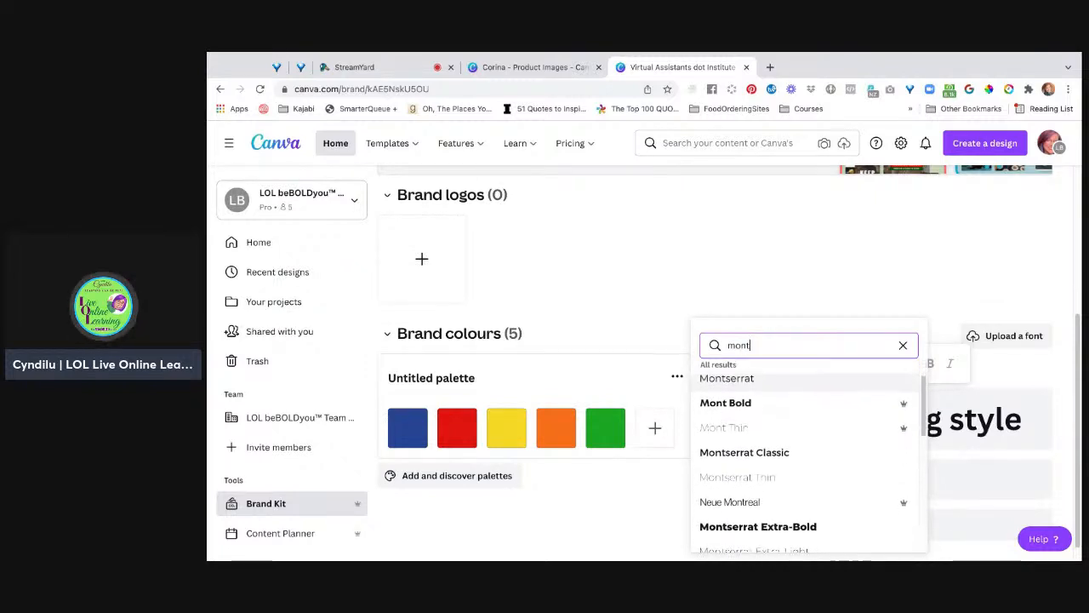
{"action": "scroll", "coordinate": [808, 462], "scroll_direction": "down", "scroll_amount": 2}
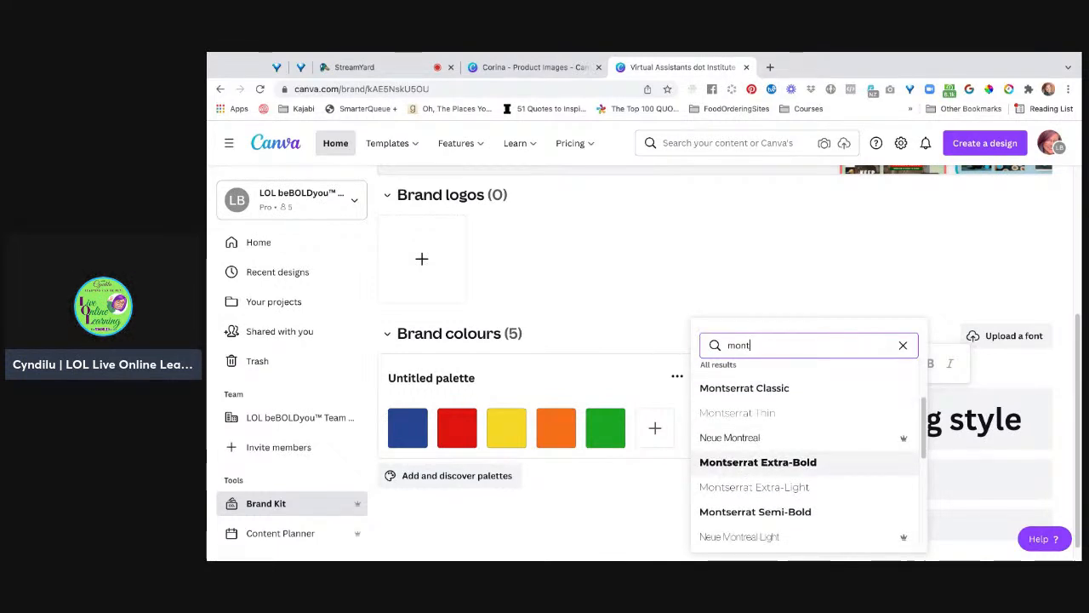
{"action": "scroll", "coordinate": [808, 467], "scroll_direction": "down", "scroll_amount": 2}
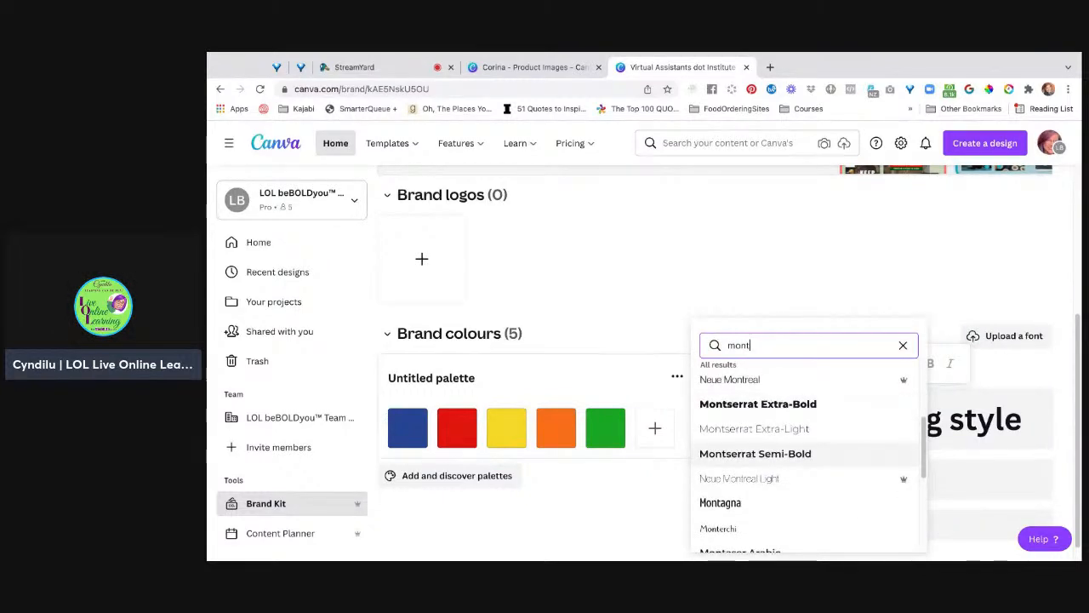
{"action": "scroll", "coordinate": [808, 459], "scroll_direction": "up", "scroll_amount": 6}
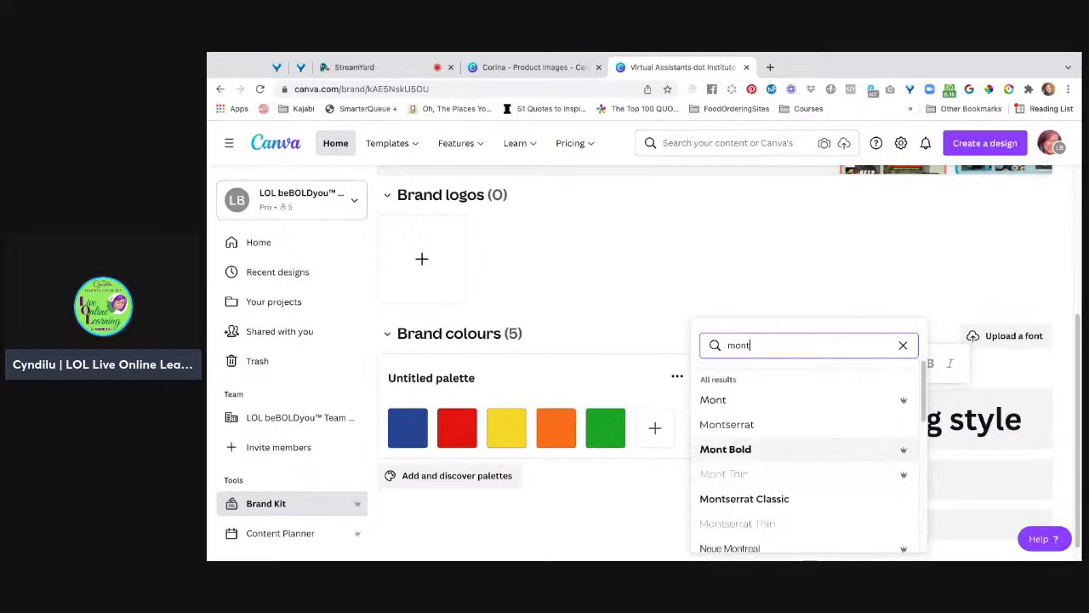
{"action": "scroll", "coordinate": [808, 451], "scroll_direction": "down", "scroll_amount": 1}
{"action": "left_click", "coordinate": [732, 404]}
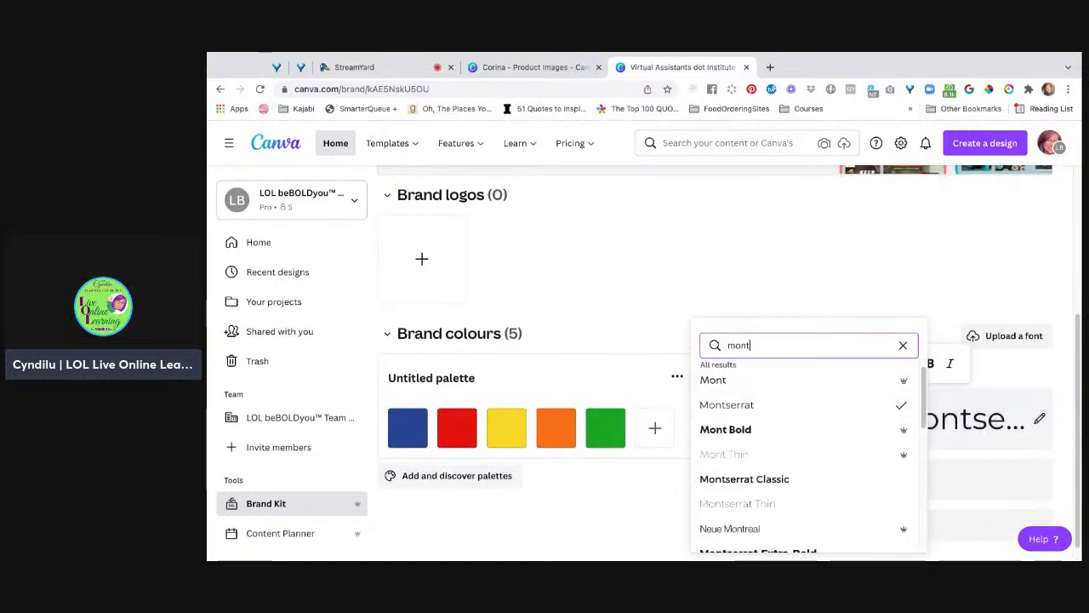
{"action": "key", "text": "Escape"}
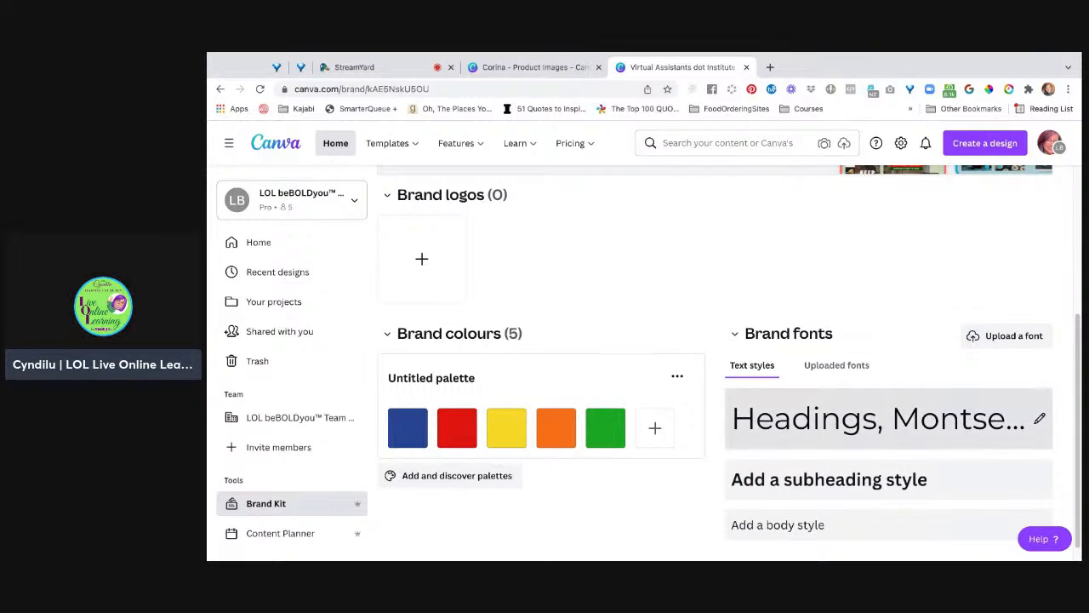
{"action": "left_click", "coordinate": [1039, 418]}
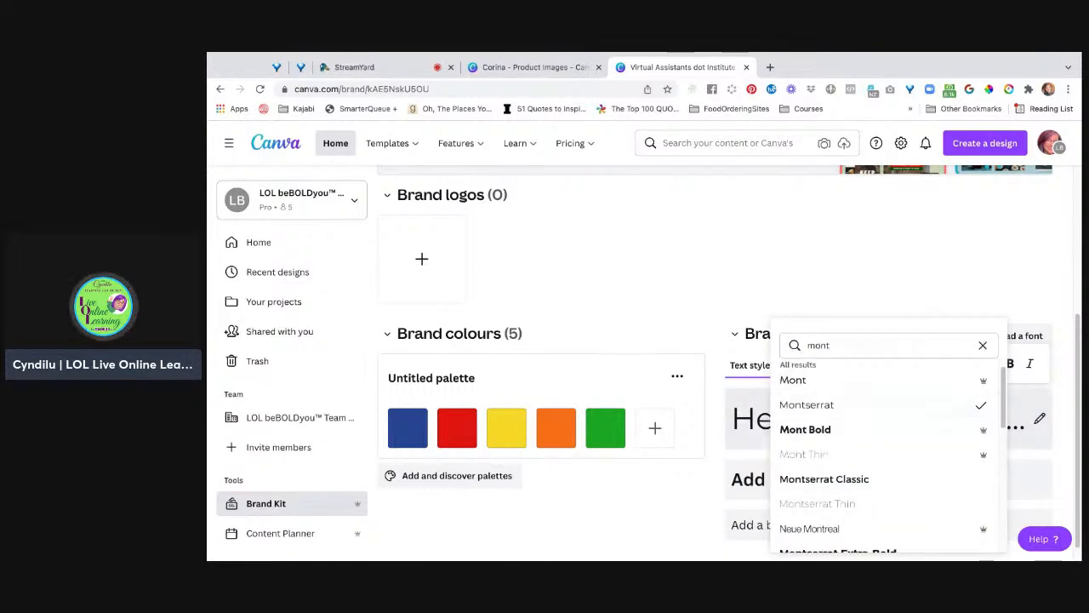
{"action": "scroll", "coordinate": [715, 366], "scroll_direction": "down", "scroll_amount": 1}
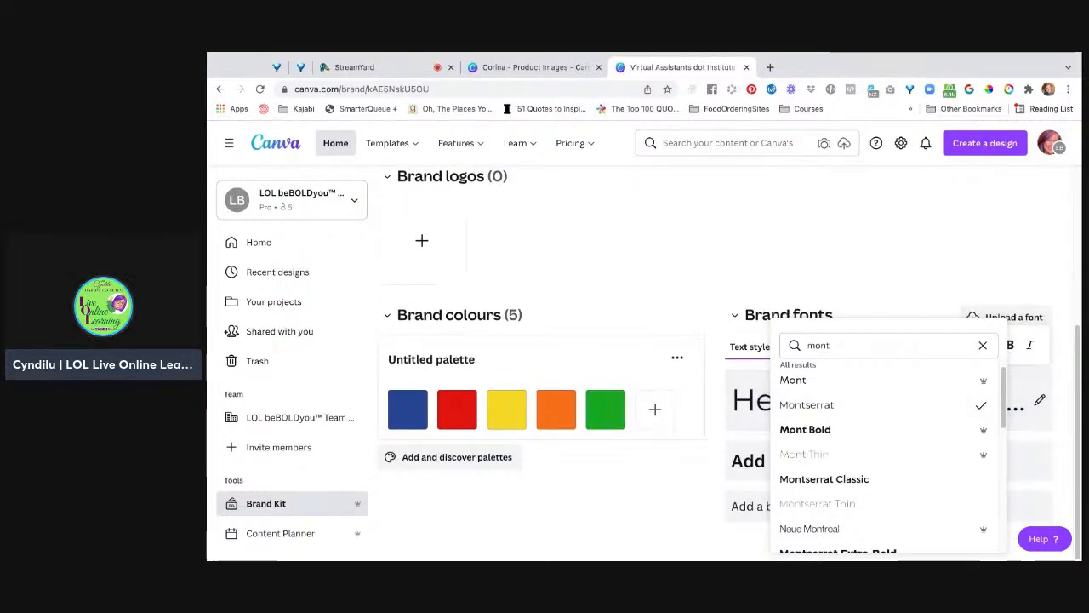
{"action": "key", "text": "Escape"}
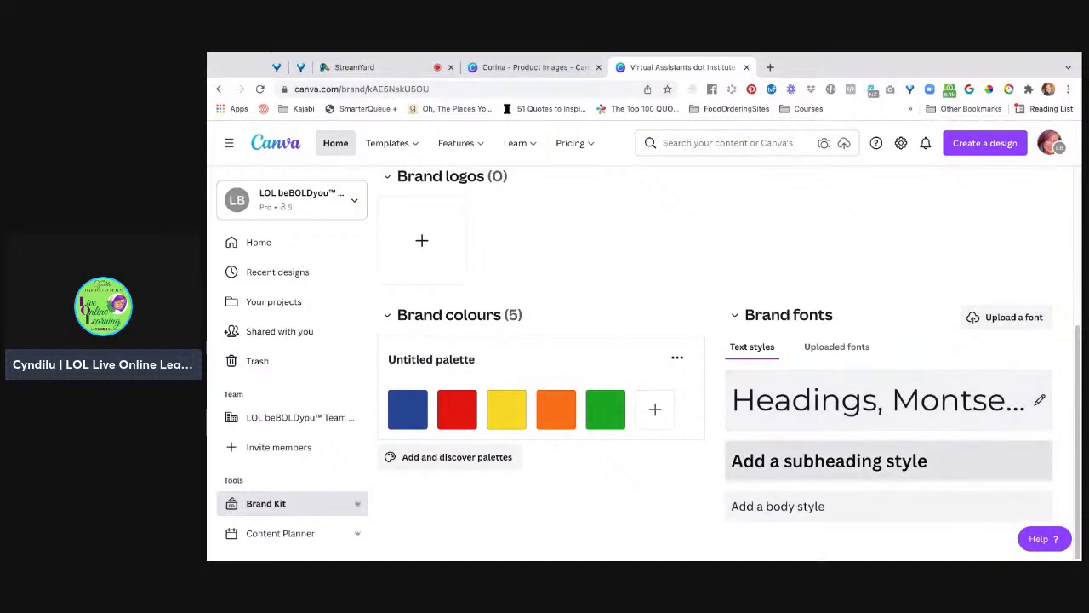
Step: Set the subheading style's font to Montserrat and the heading style's size to 32
{"action": "left_click", "coordinate": [888, 461]}
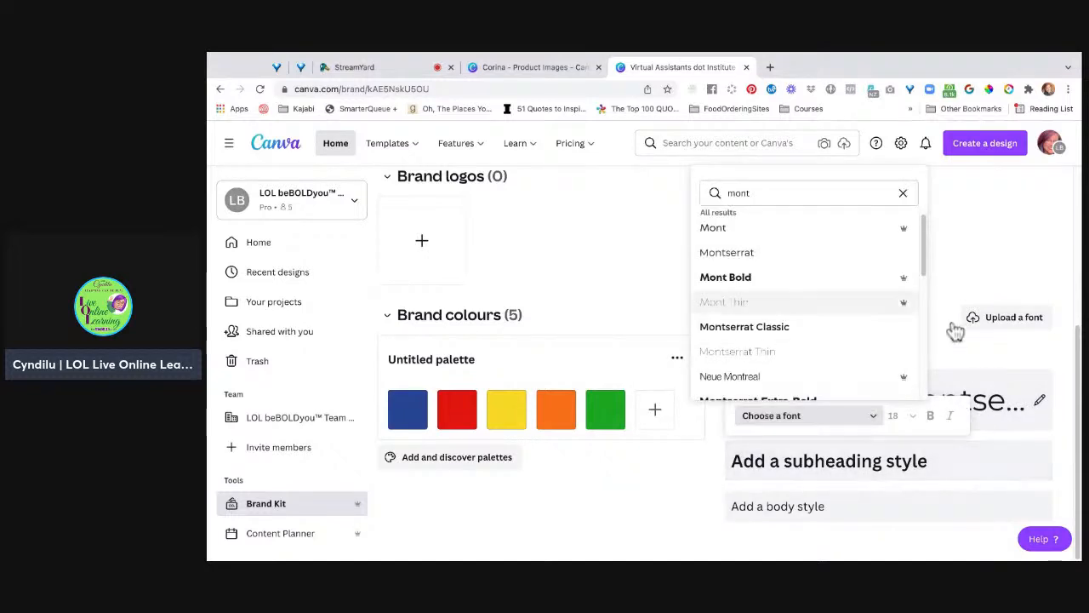
{"action": "key", "text": "Return"}
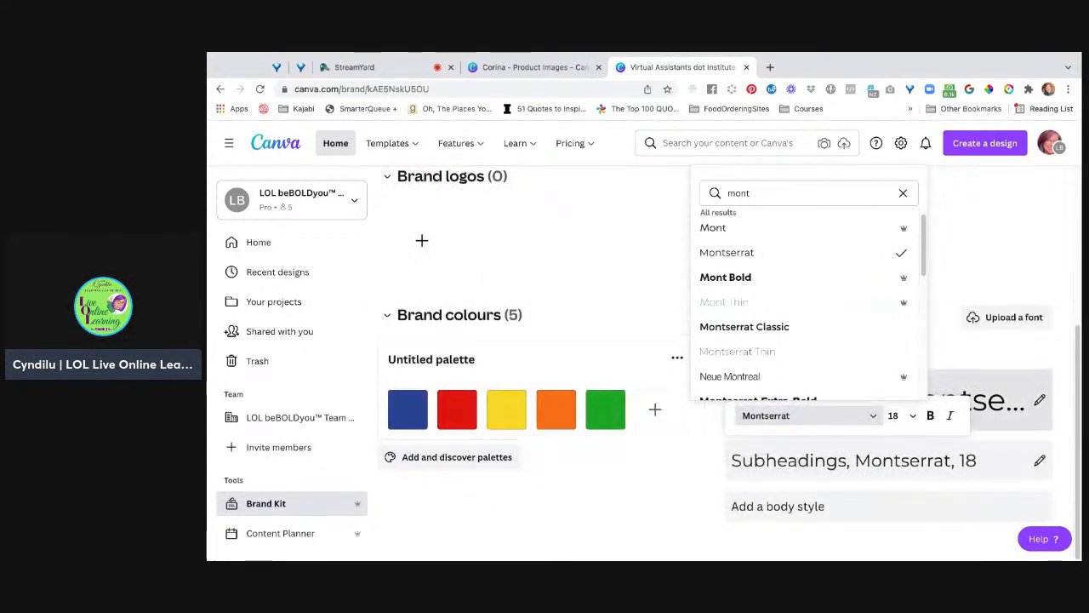
{"action": "left_click", "coordinate": [1039, 400]}
{"action": "key", "text": "Escape"}
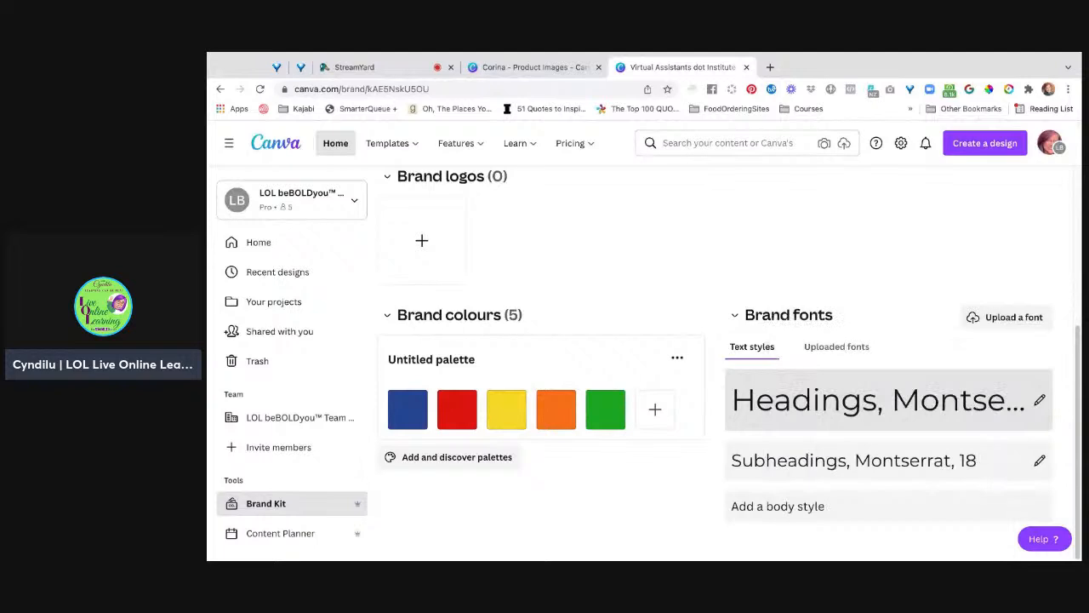
{"action": "left_click", "coordinate": [1040, 400]}
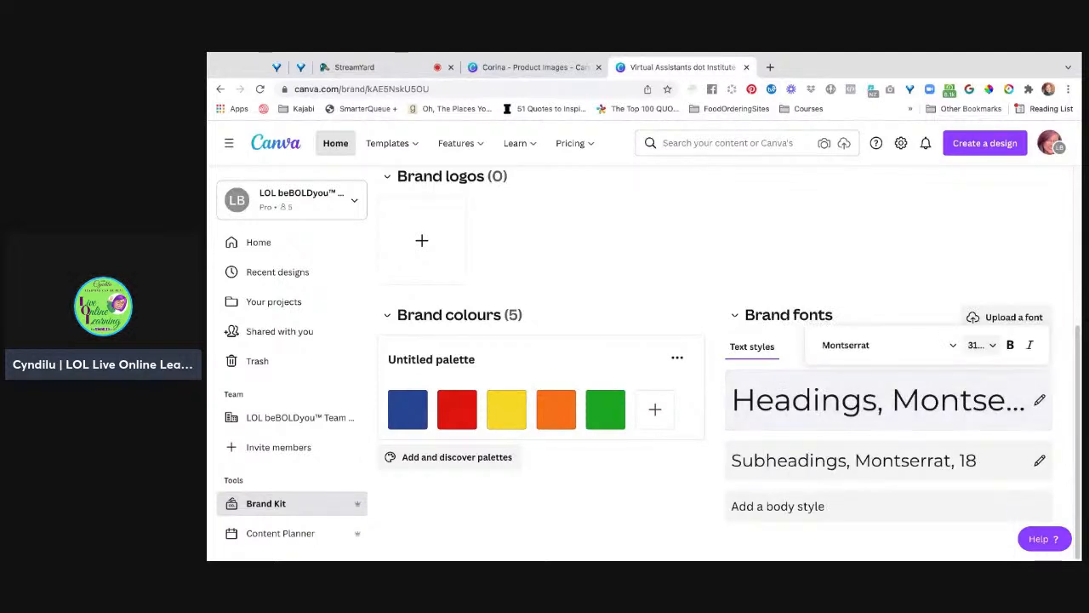
{"action": "left_click", "coordinate": [977, 344]}
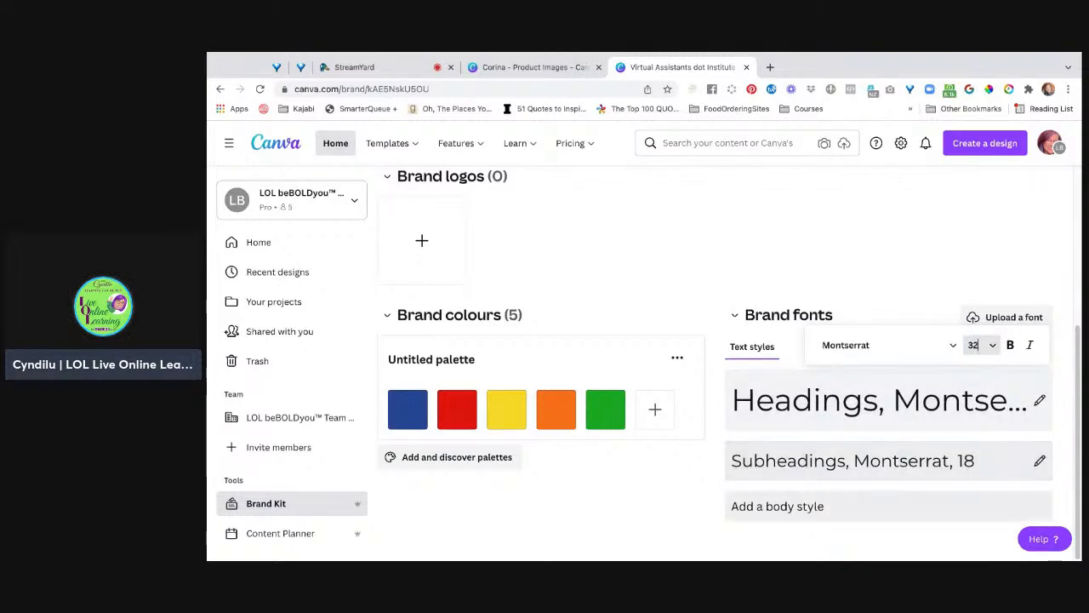
Step: Set the brand kit's body text style to Montserrat at size 14
{"action": "left_click", "coordinate": [847, 506]}
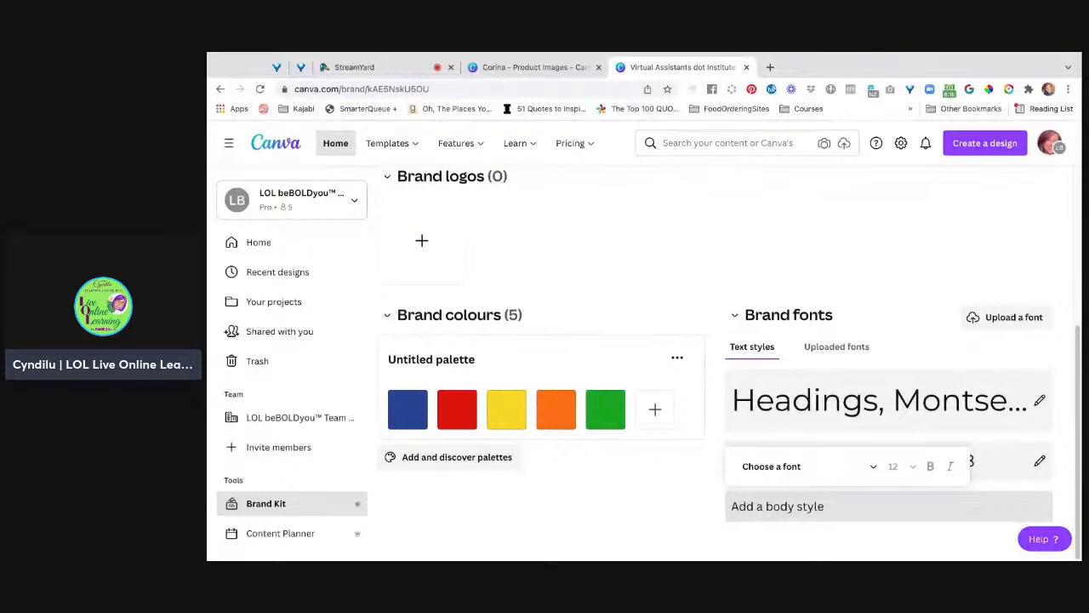
{"action": "left_click", "coordinate": [808, 467]}
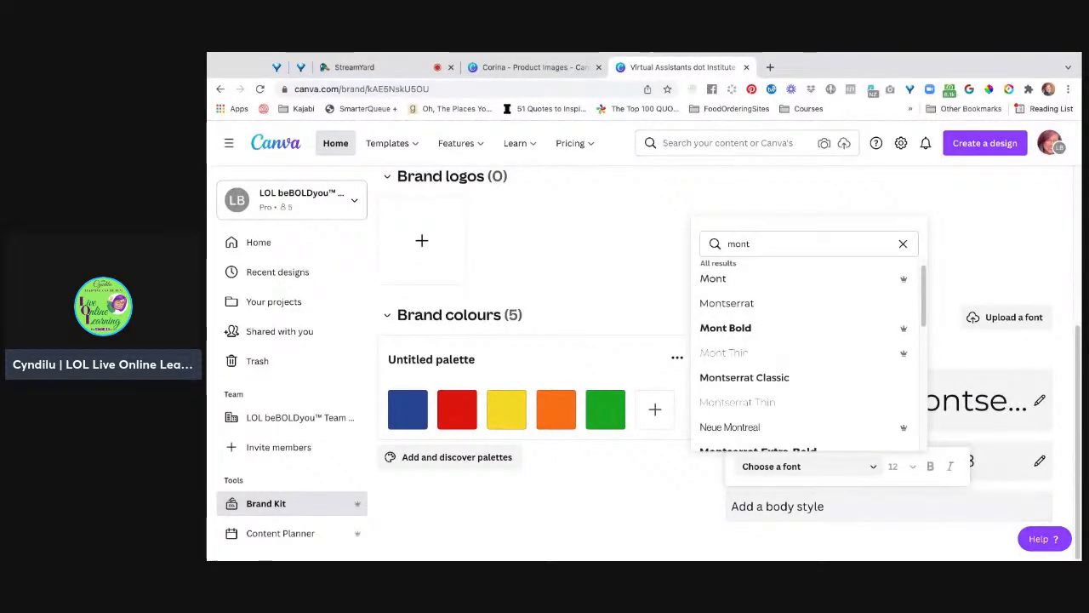
{"action": "left_click", "coordinate": [934, 303]}
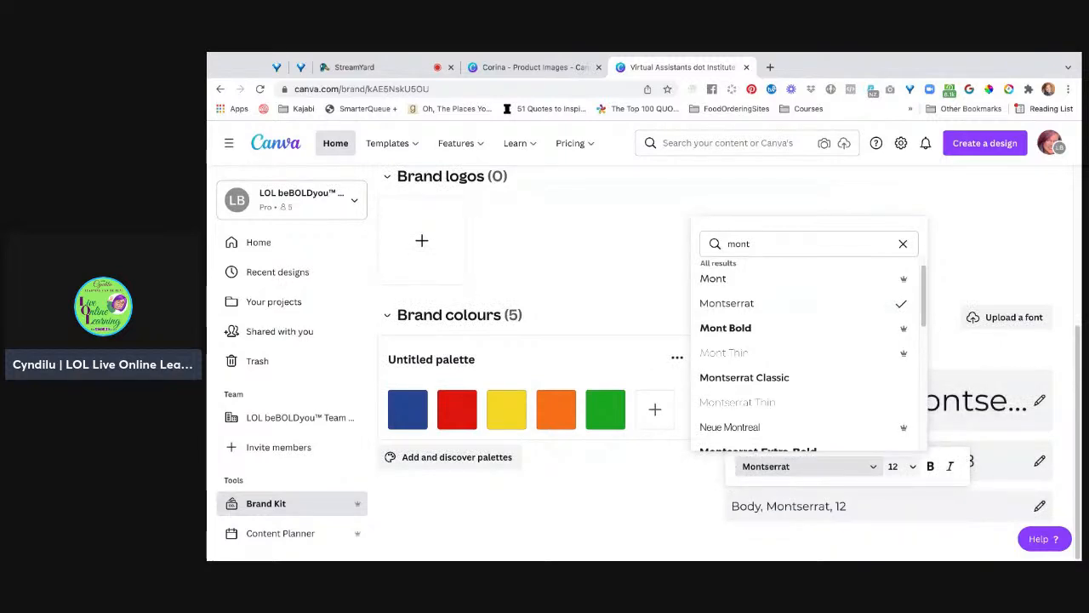
{"action": "left_click", "coordinate": [900, 466]}
{"action": "left_click", "coordinate": [912, 466]}
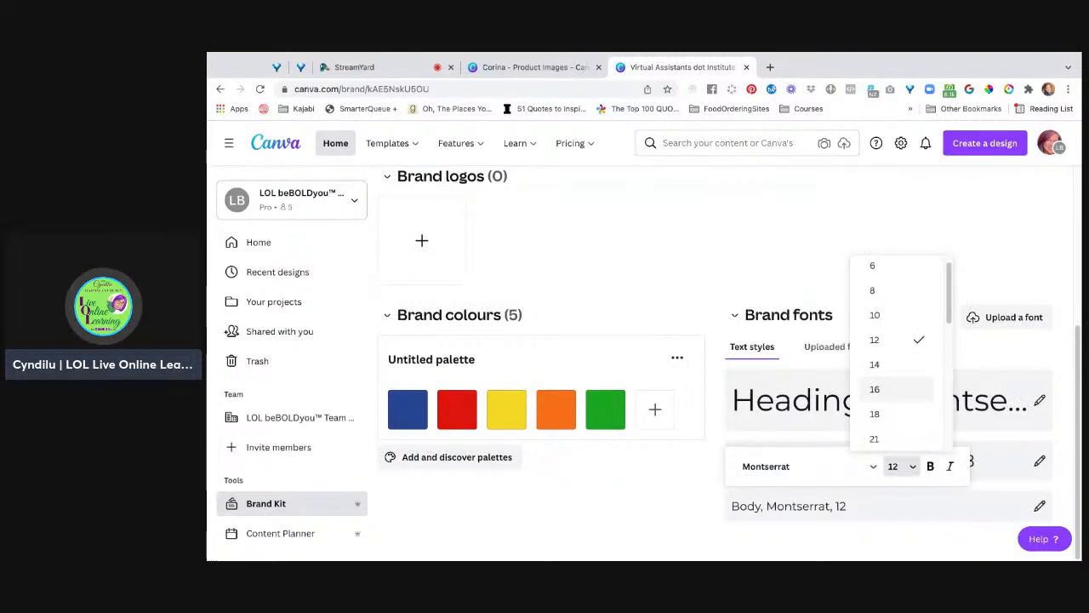
{"action": "left_click", "coordinate": [876, 364]}
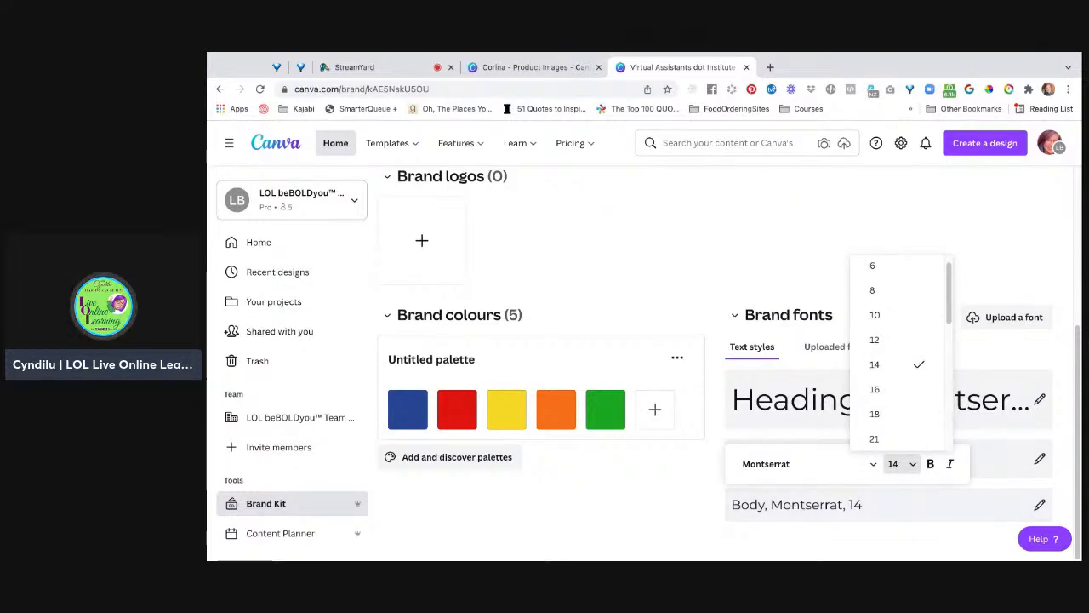
{"action": "left_click", "coordinate": [885, 539]}
{"action": "scroll", "coordinate": [644, 321], "scroll_direction": "up", "scroll_amount": 3}
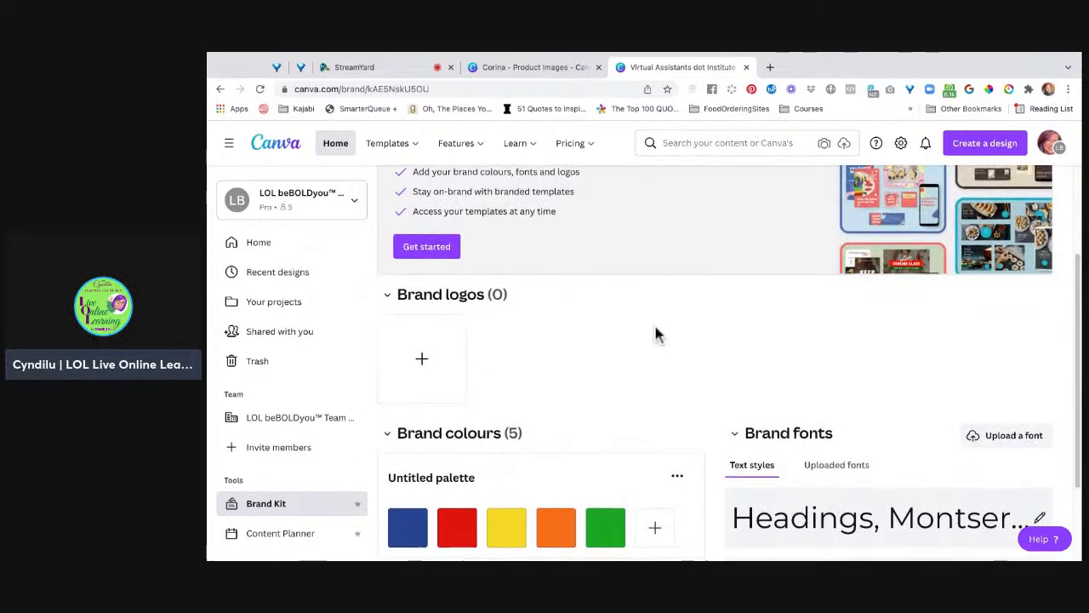
{"action": "scroll", "coordinate": [656, 333], "scroll_direction": "down", "scroll_amount": 3}
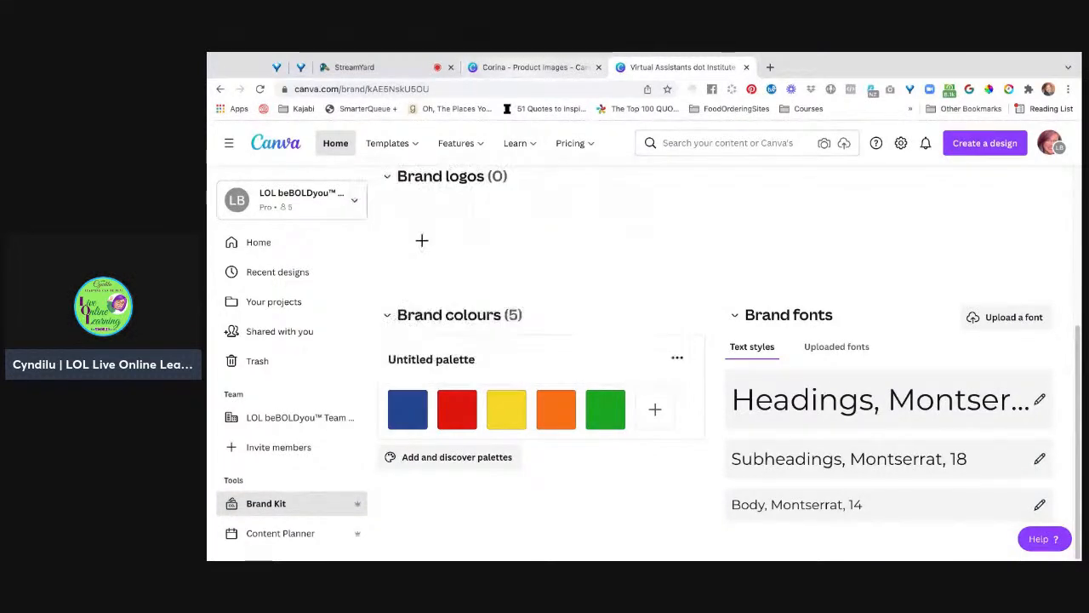
Step: Return to the untitled Instagram Post design and name it "Product Images IG Size - Courses - VA Institute"
{"action": "left_click", "coordinate": [529, 67]}
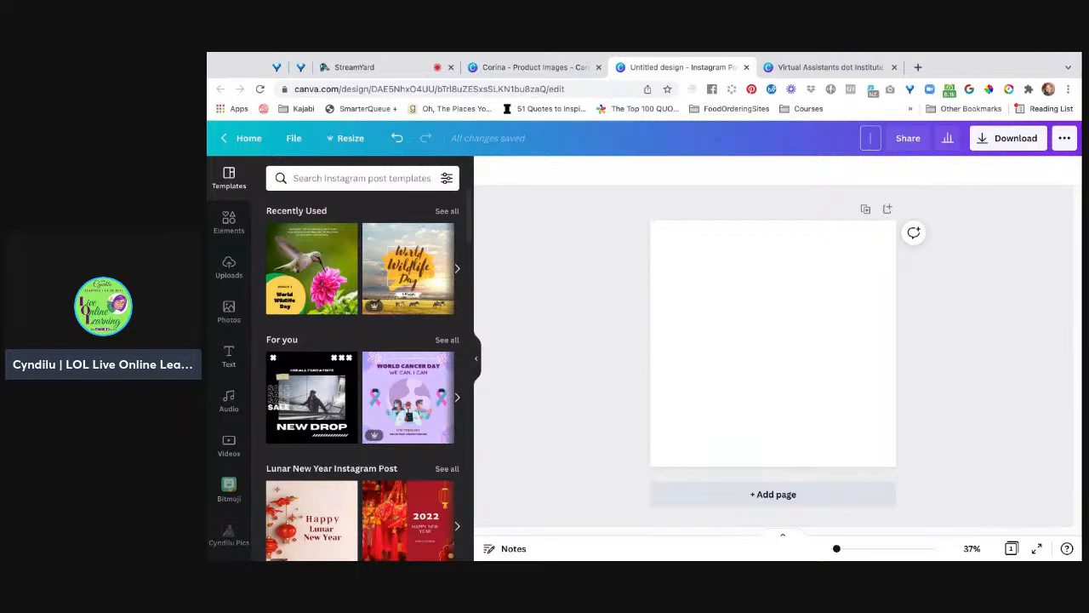
{"action": "type", "text": "Product Images ("}
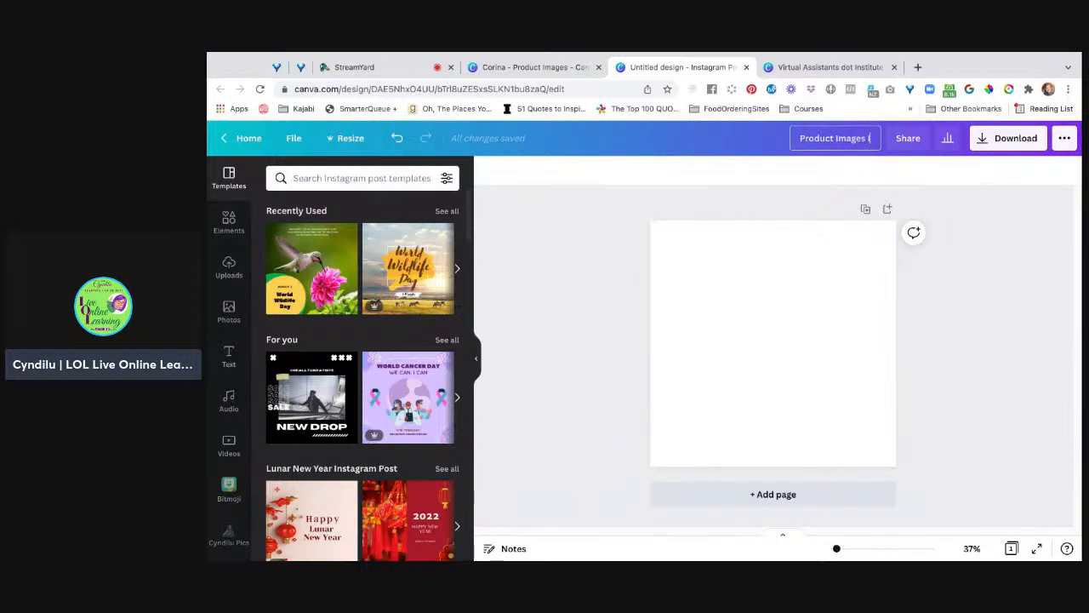
{"action": "type", "text": "G Size - Courses"}
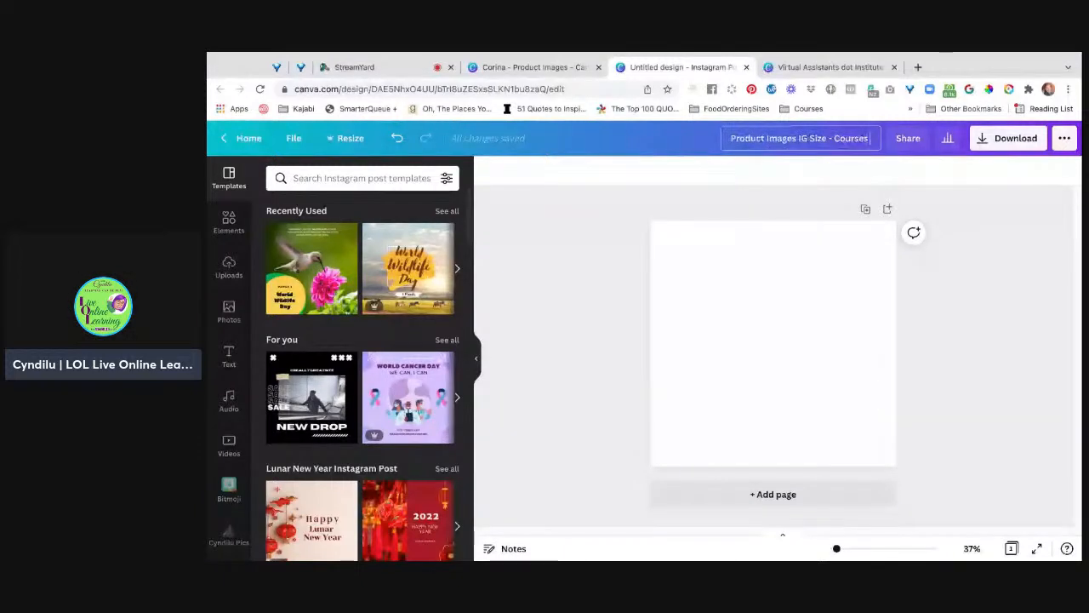
{"action": "type", "text": " -"}
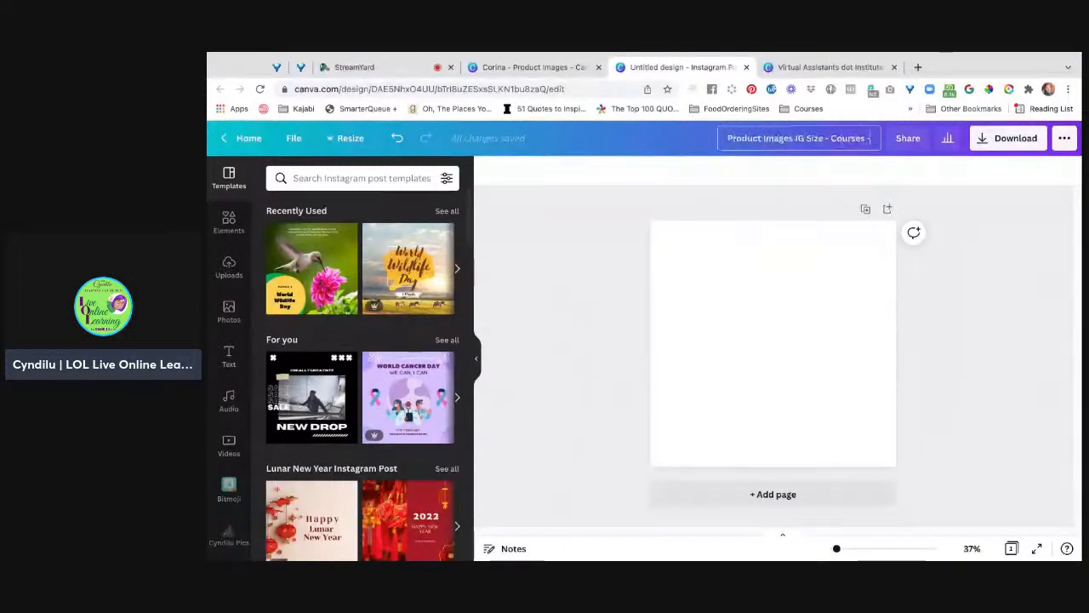
{"action": "type", "text": " VA Institute"}
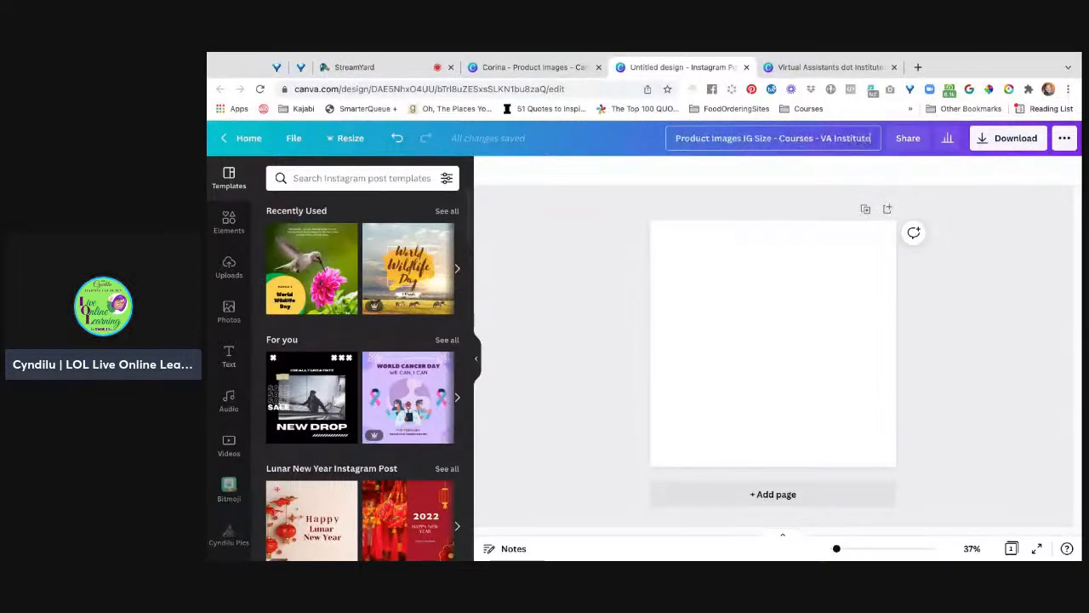
{"action": "key", "text": "Return"}
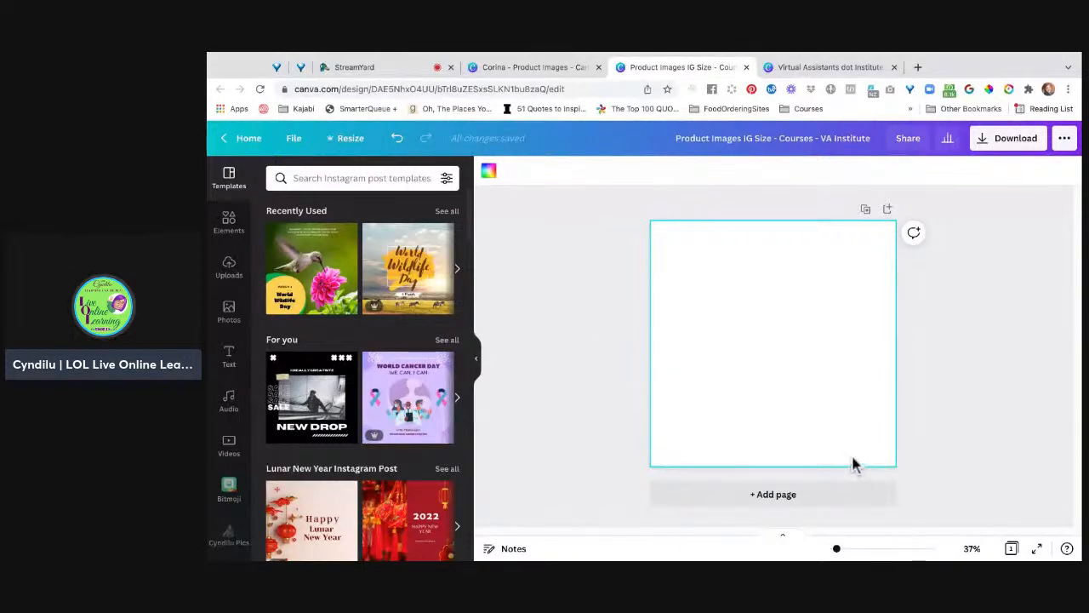
Step: Open the blank page's background colour options and switch their brand kit to Virtual Assistants dot Institute
{"action": "left_click", "coordinate": [488, 171]}
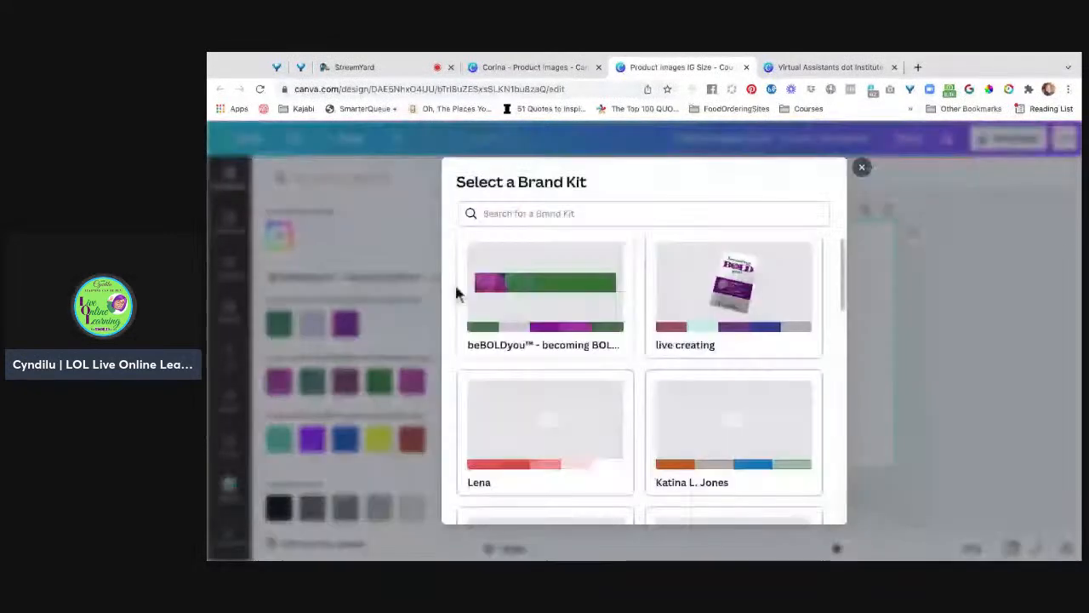
{"action": "scroll", "coordinate": [456, 292], "scroll_direction": "down", "scroll_amount": 5}
{"action": "scroll", "coordinate": [456, 292], "scroll_direction": "down", "scroll_amount": 3}
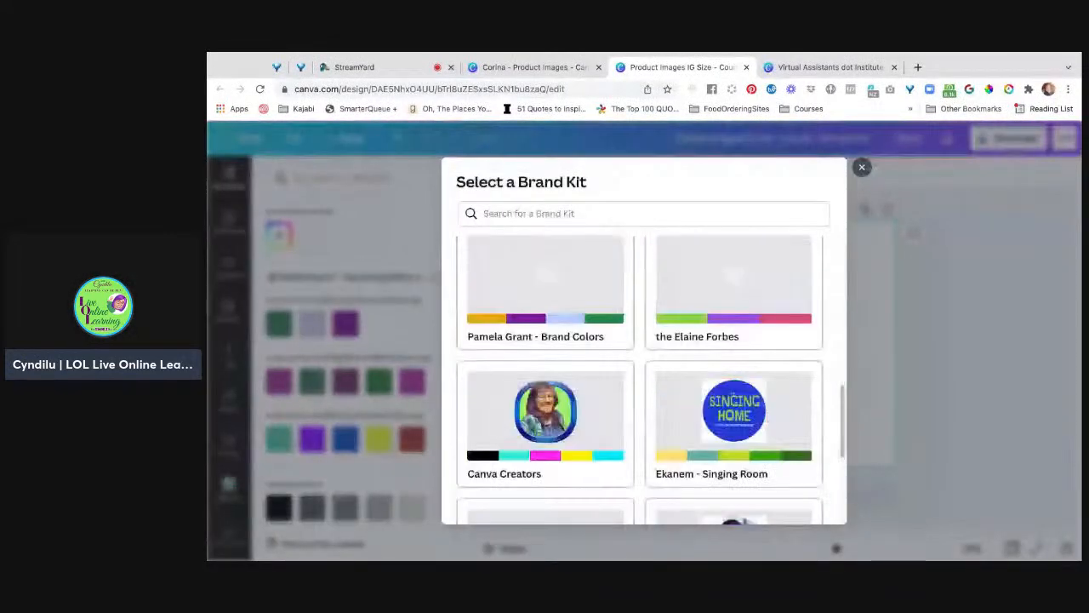
{"action": "scroll", "coordinate": [643, 378], "scroll_direction": "down", "scroll_amount": 2}
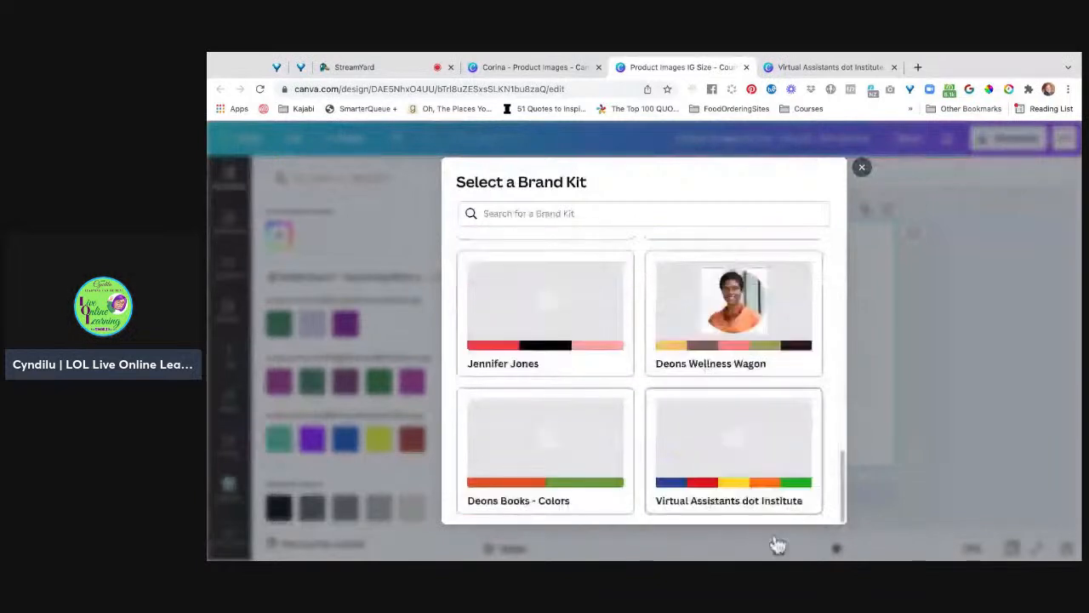
{"action": "left_click", "coordinate": [764, 477]}
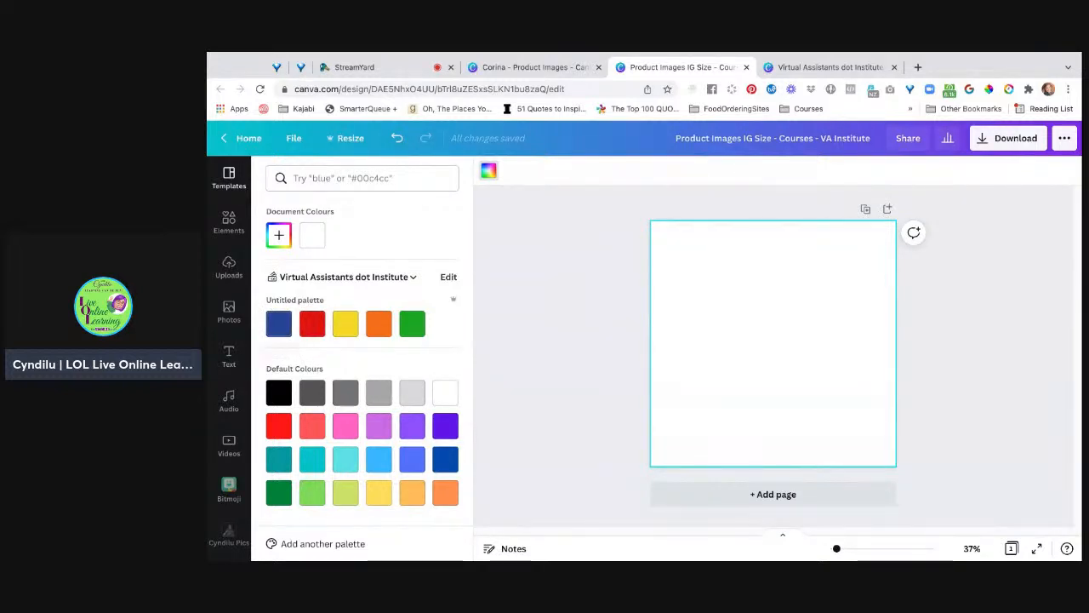
Step: Fill page 1's background with the brand palette's yellow, and add a second page with the palette's green background
{"action": "left_click", "coordinate": [346, 323]}
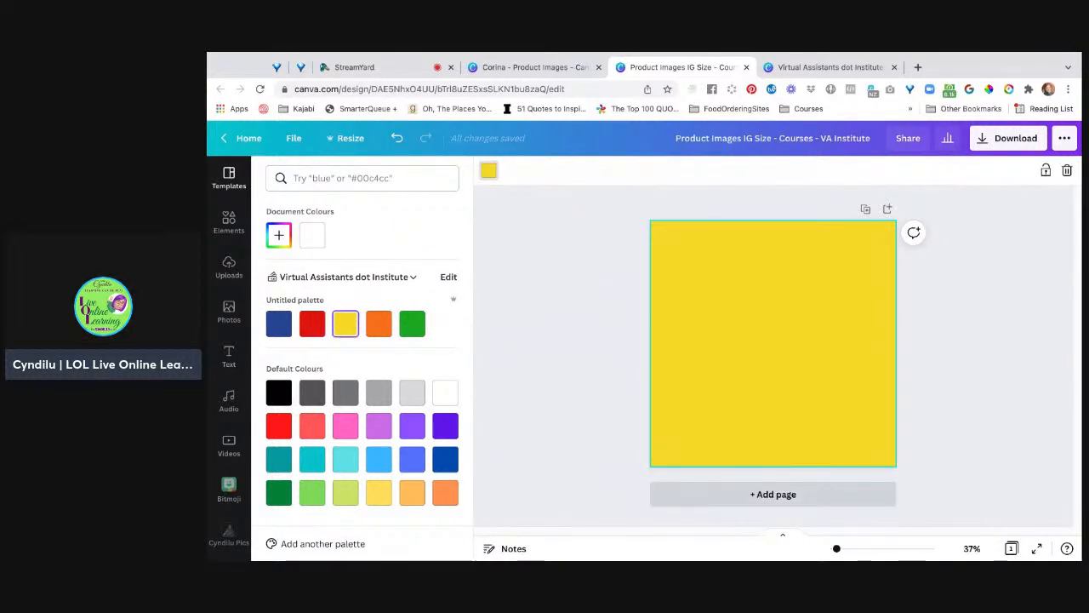
{"action": "left_click", "coordinate": [772, 493]}
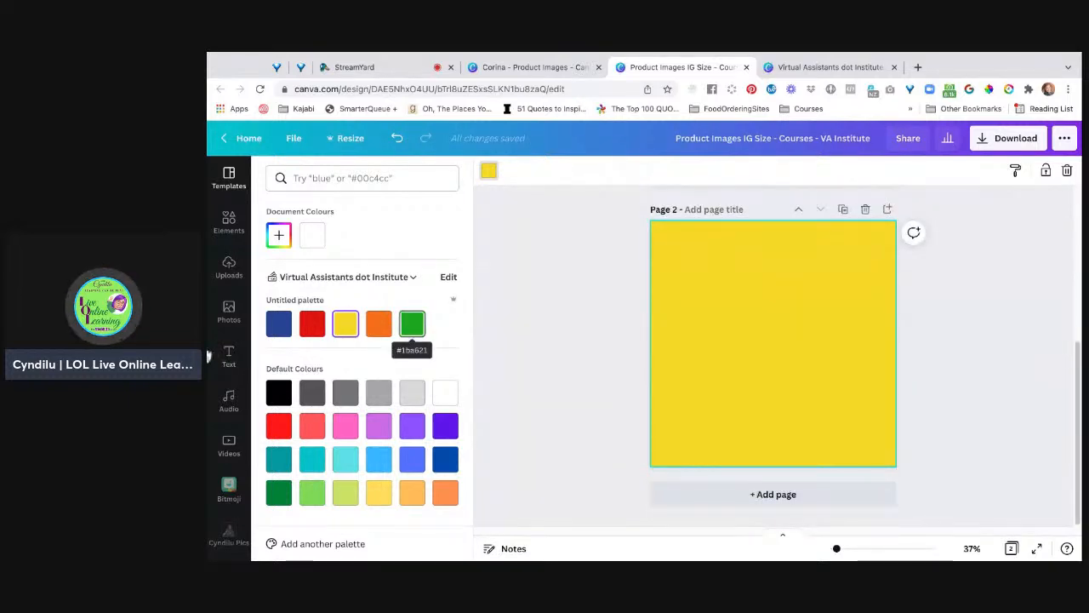
{"action": "left_click", "coordinate": [412, 324]}
{"action": "scroll", "coordinate": [684, 355], "scroll_direction": "up", "scroll_amount": 1}
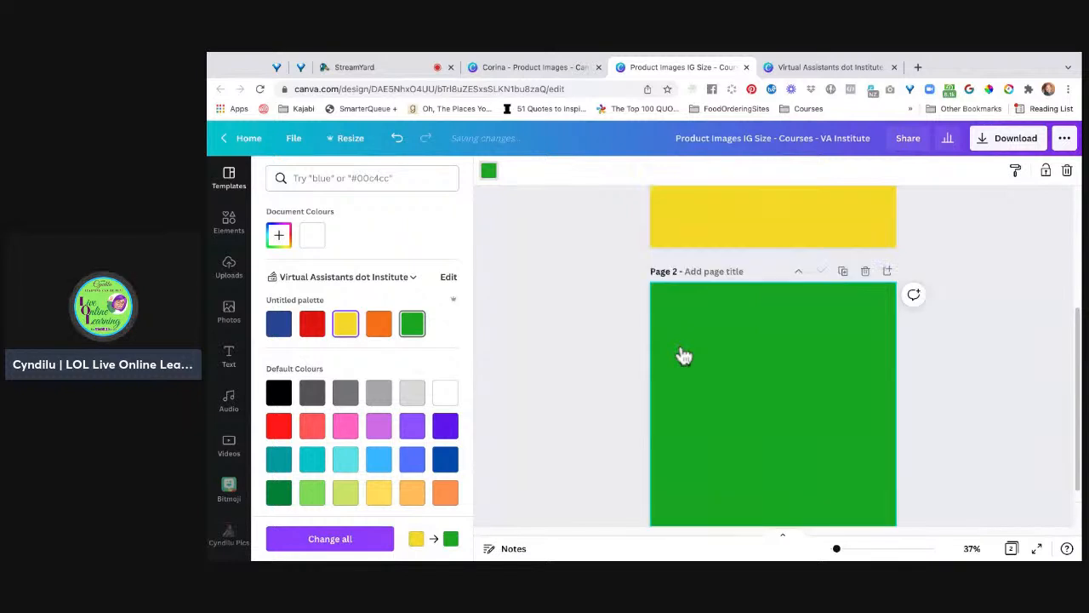
{"action": "scroll", "coordinate": [683, 355], "scroll_direction": "up", "scroll_amount": 3}
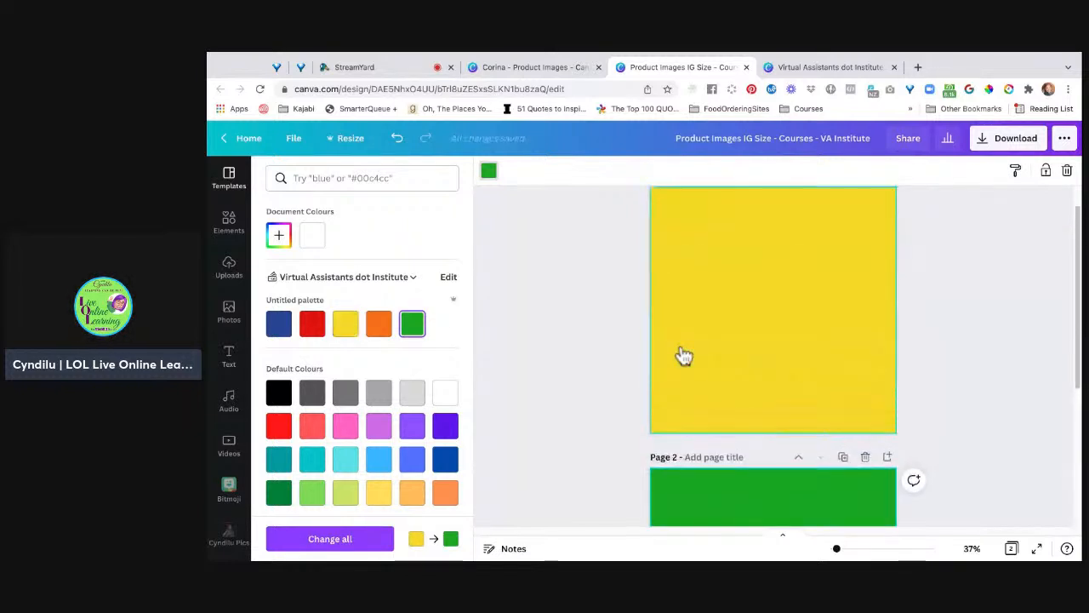
{"action": "scroll", "coordinate": [561, 333], "scroll_direction": "up", "scroll_amount": 1}
{"action": "left_click", "coordinate": [558, 332]}
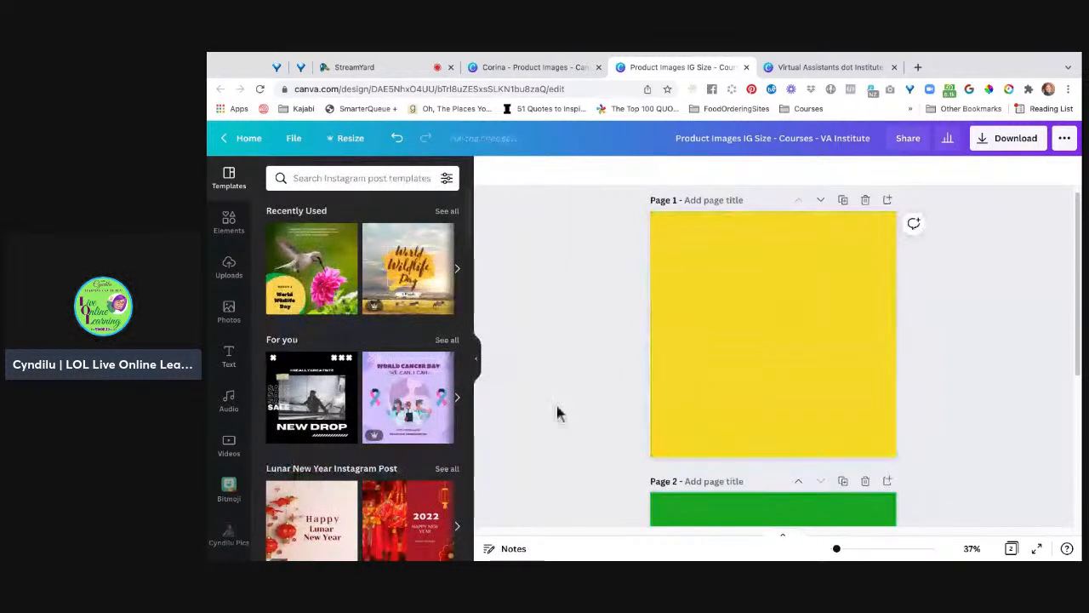
Step: Add a heading text box to page 1 using the Virtual Assistants dot Institute heading style and make it bold
{"action": "key", "text": "t"}
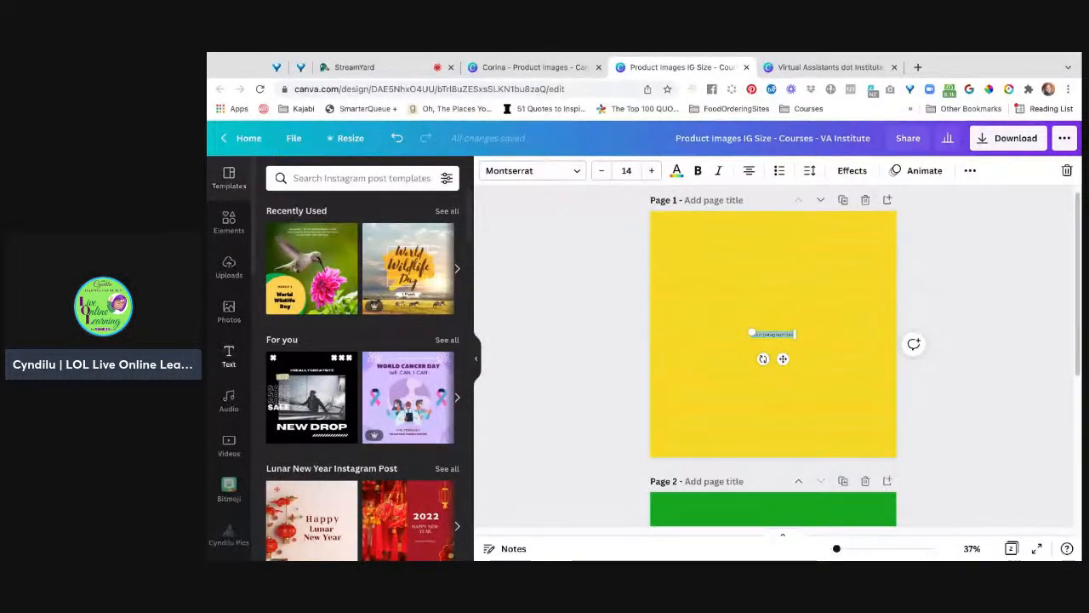
{"action": "left_click", "coordinate": [229, 356]}
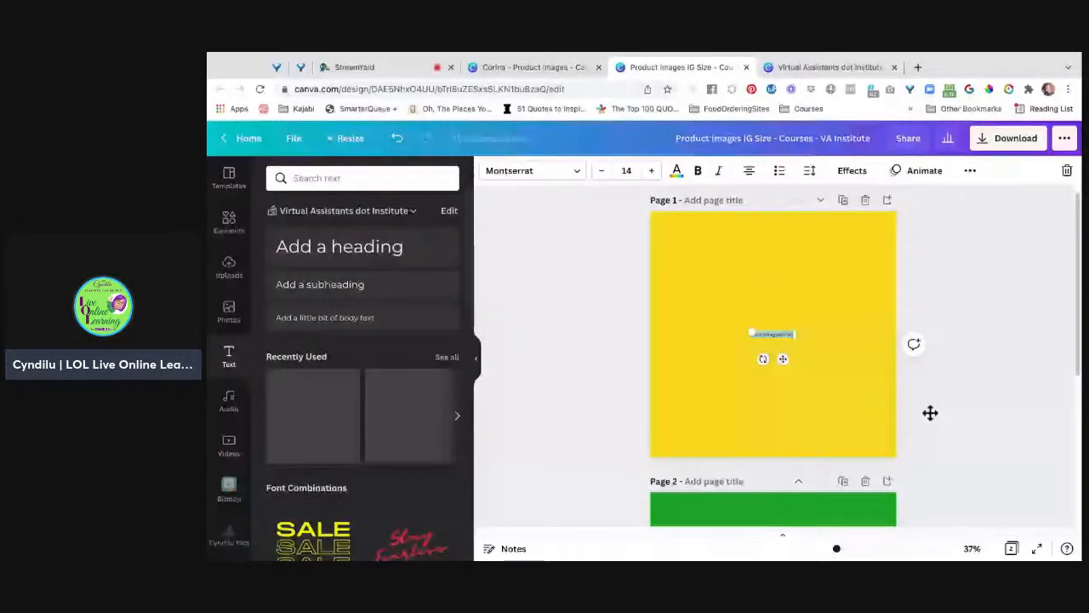
{"action": "left_click", "coordinate": [357, 255]}
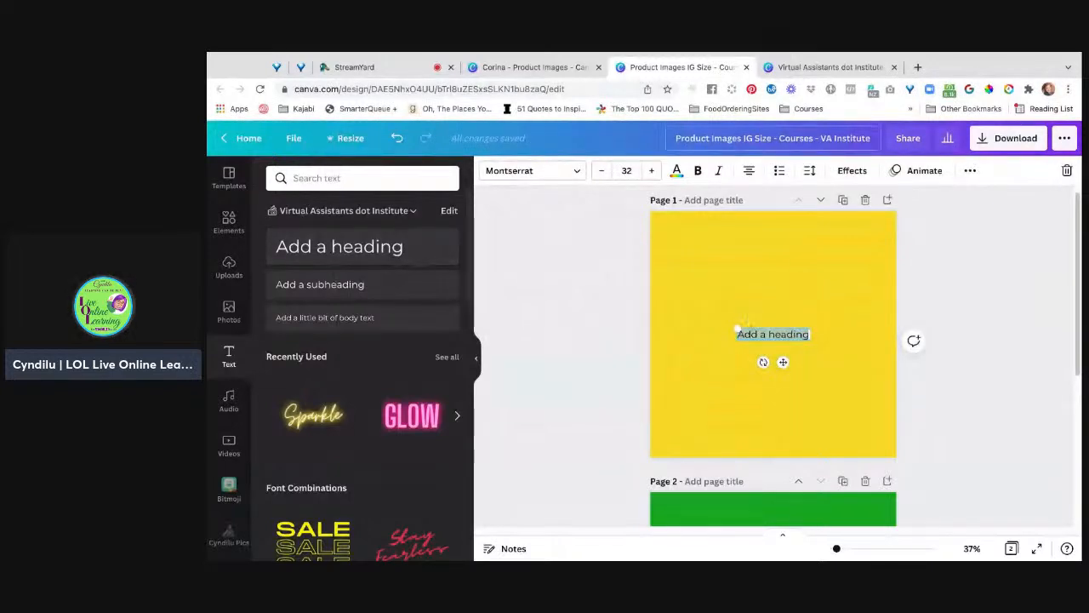
{"action": "key", "text": "ctrl+b"}
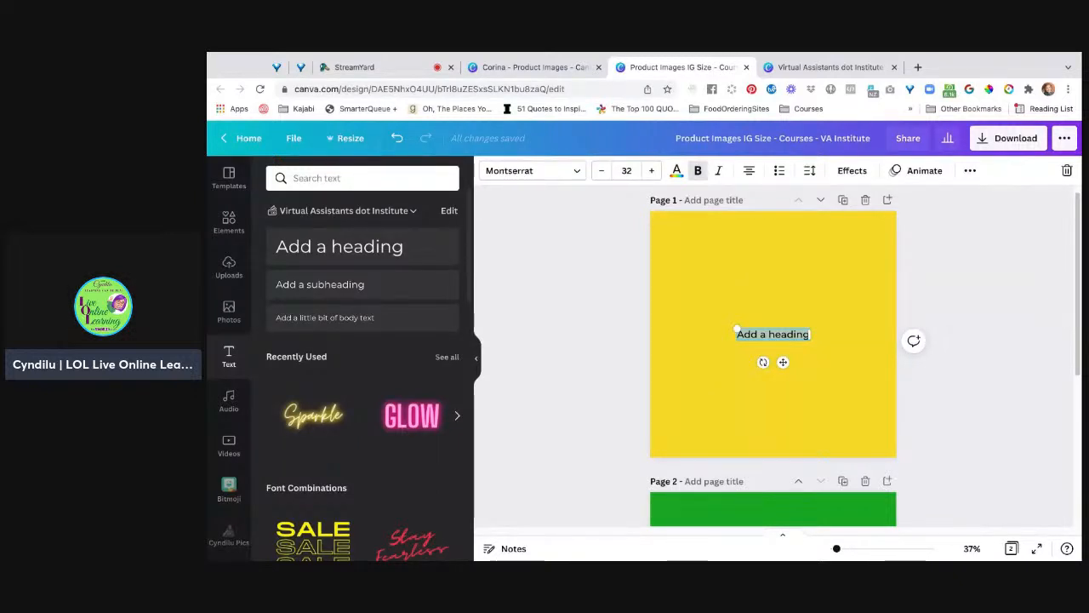
Step: Enter "Microsoft Office Training the Basics" as the heading text on the yellow page
{"action": "type", "text": "Micro"}
{"action": "key", "text": "BackSpace"}
{"action": "key", "text": "BackSpace"}
{"action": "type", "text": "ro"}
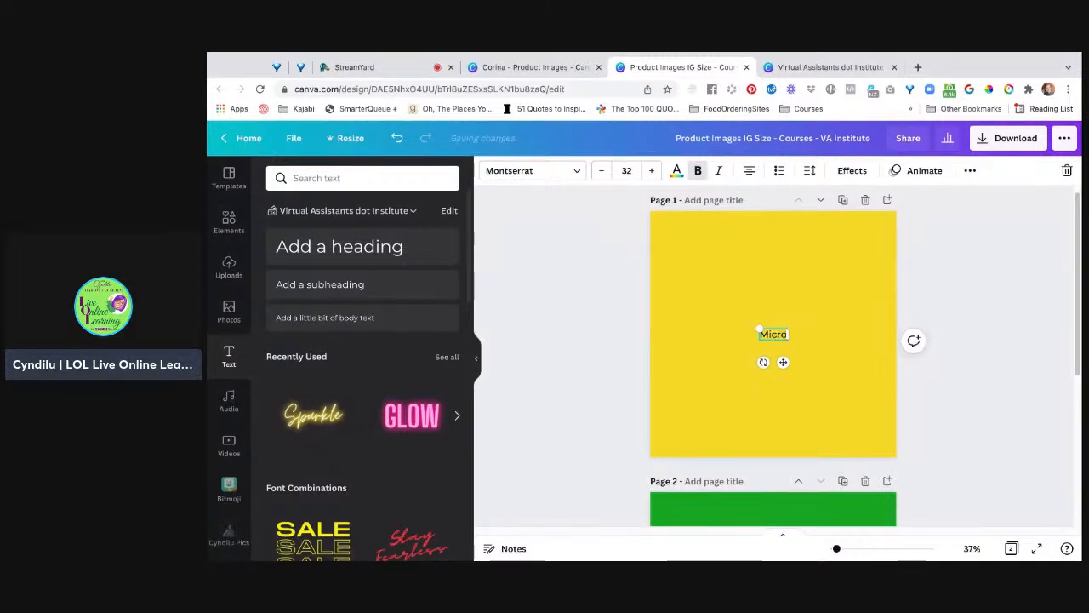
{"action": "type", "text": "soft Office"}
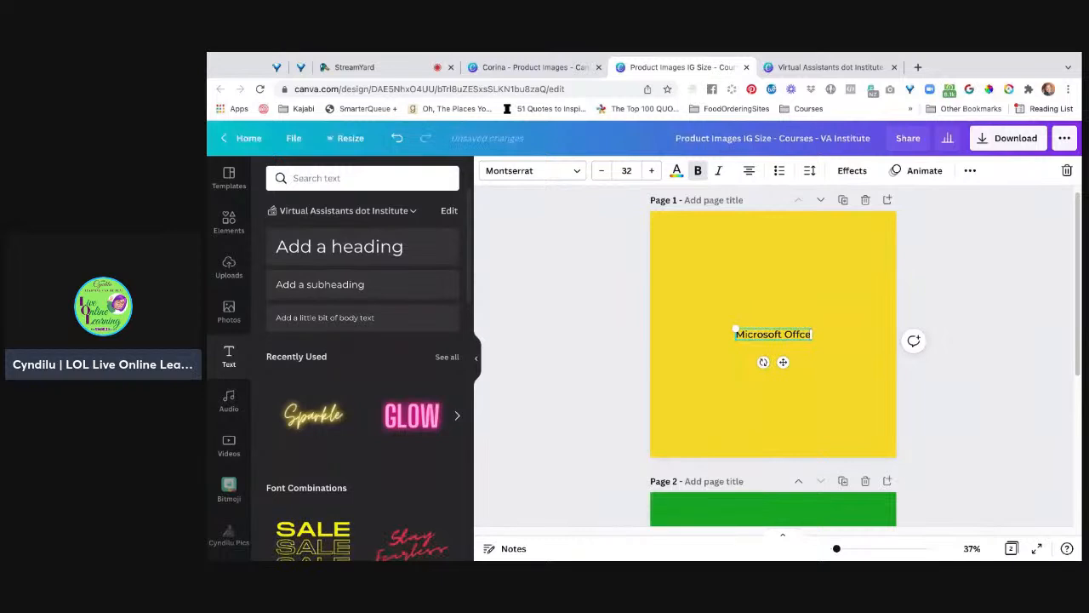
{"action": "type", "text": " Train"}
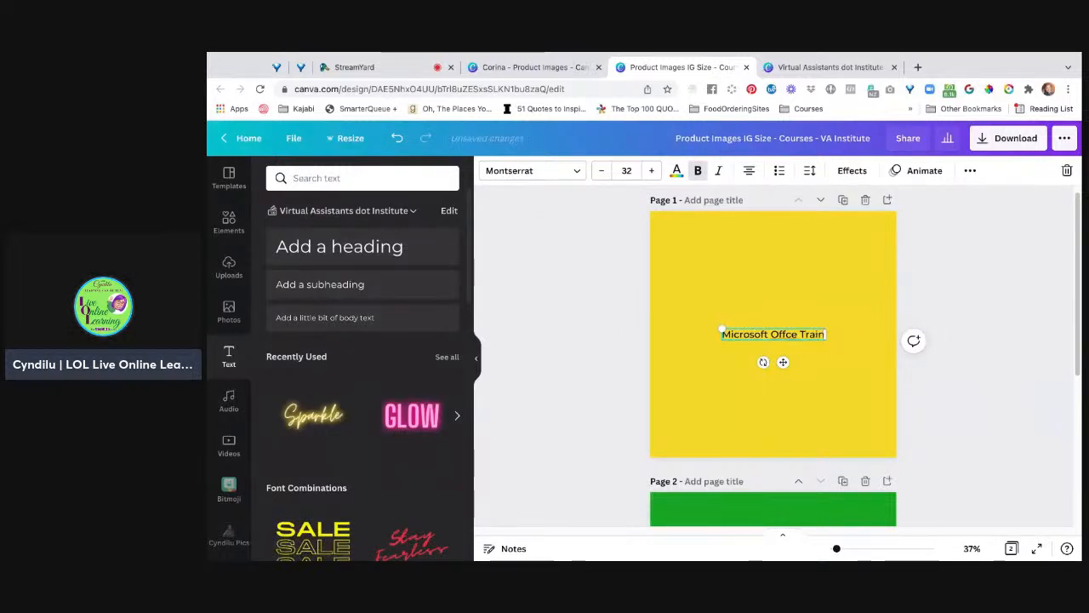
{"action": "type", "text": "ing the Basics"}
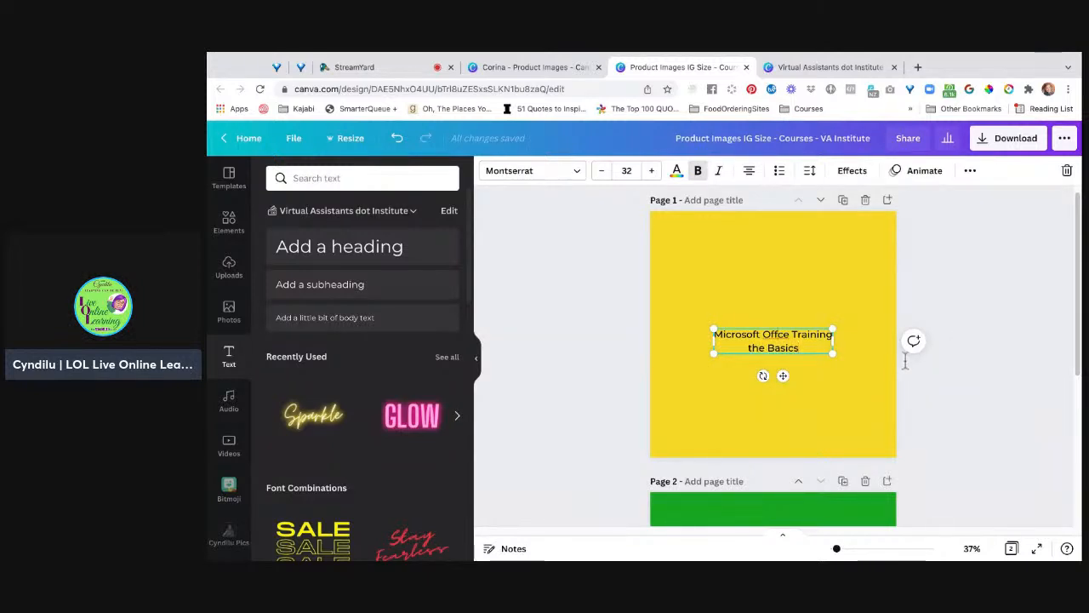
{"action": "type", "text": "i"}
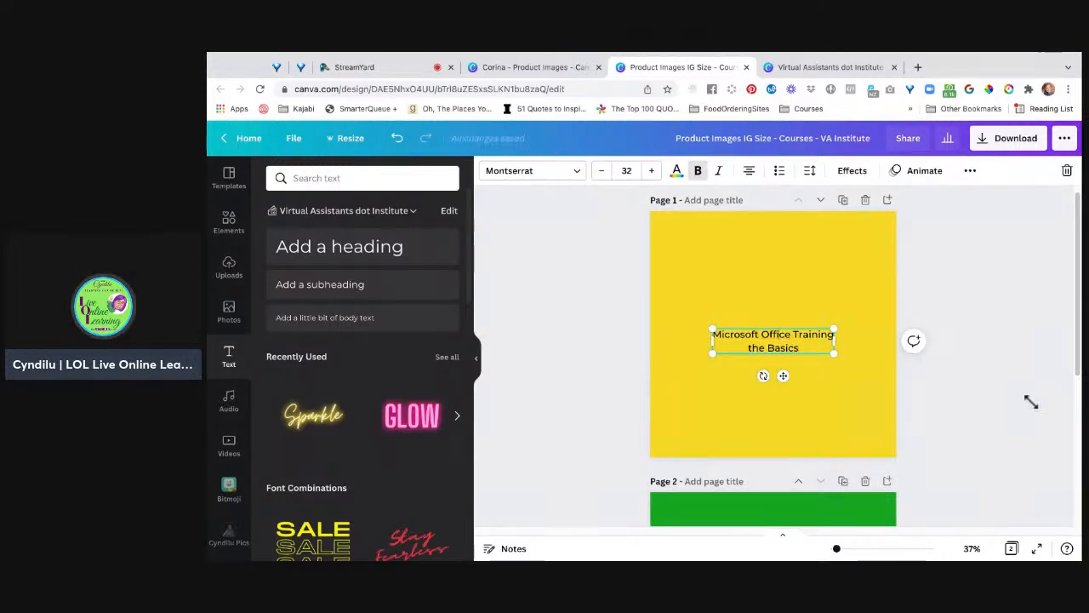
{"action": "left_click", "coordinate": [997, 454]}
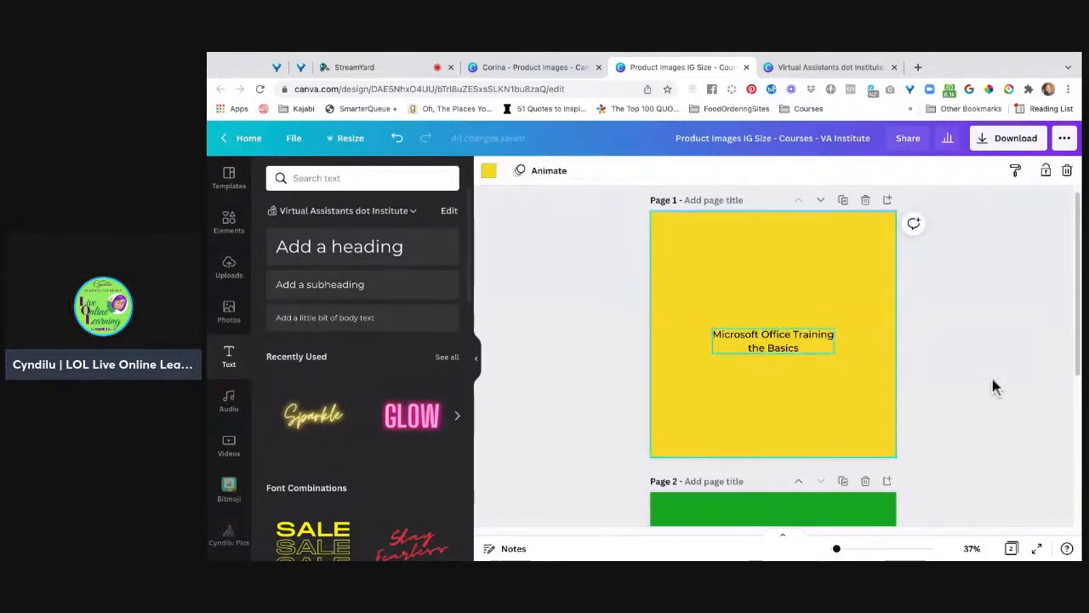
{"action": "left_click", "coordinate": [994, 381]}
Step: Enlarge the heading to a font size of about 51.8 and move it to the upper part of page 1, horizontally centred
{"action": "left_click_drag", "start_coordinate": [834, 353], "coordinate": [871, 361]}
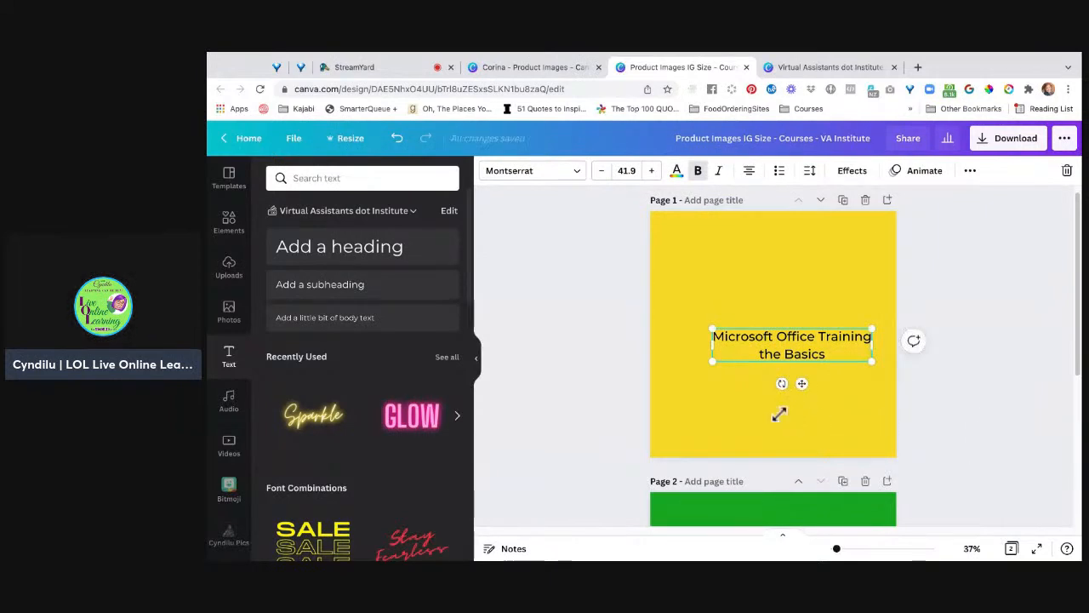
{"action": "left_click_drag", "start_coordinate": [711, 361], "coordinate": [676, 369]}
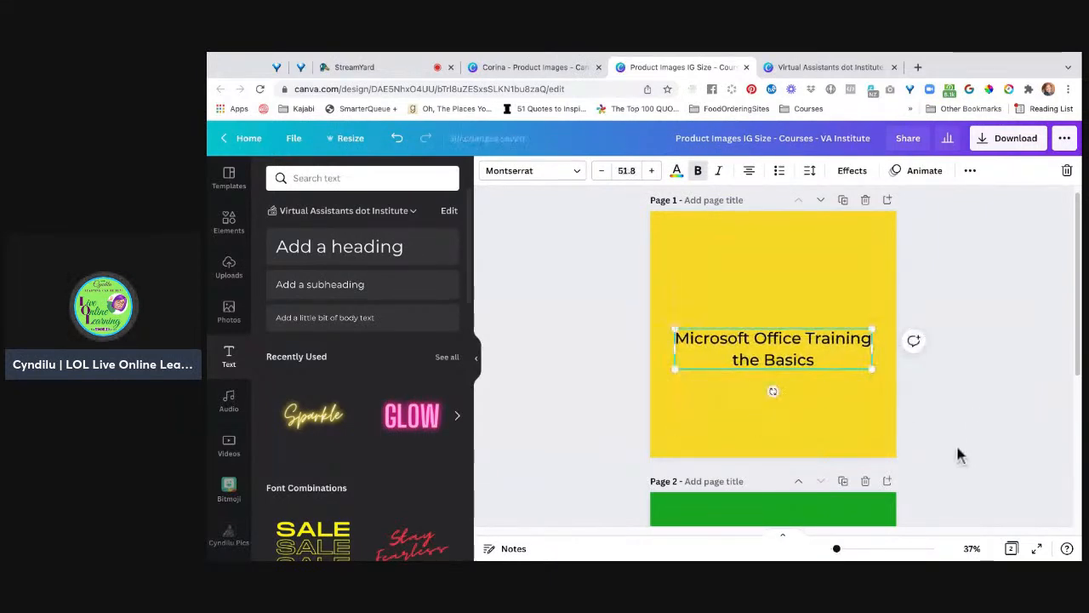
{"action": "left_click_drag", "start_coordinate": [772, 349], "coordinate": [773, 257]}
{"action": "left_click", "coordinate": [1011, 410]}
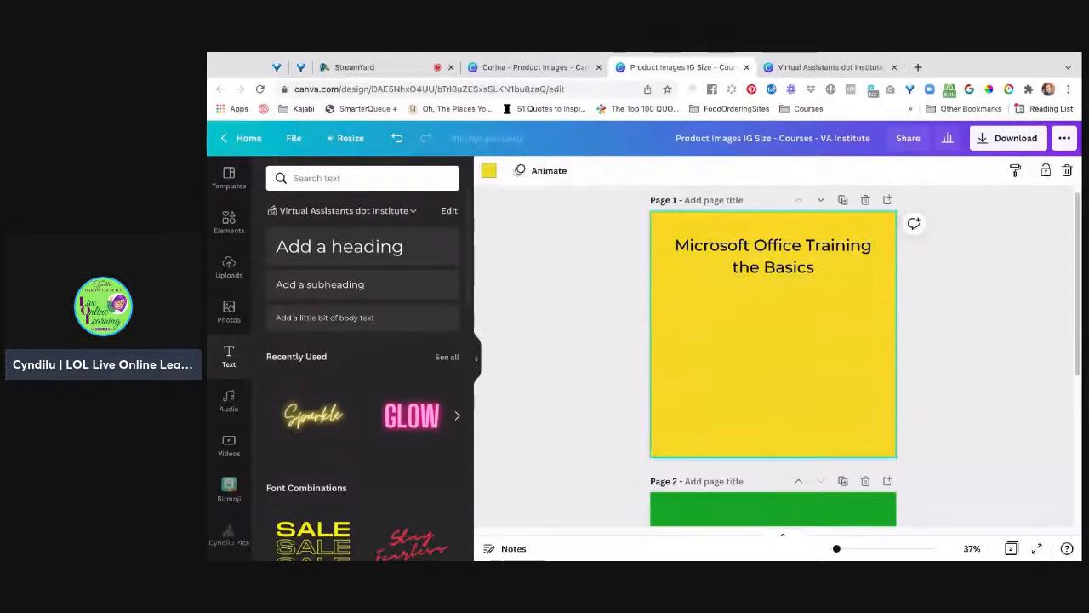
Step: Change the page 1 heading's text colour to the brand palette's blue
{"action": "scroll", "coordinate": [942, 522], "scroll_direction": "down", "scroll_amount": 2}
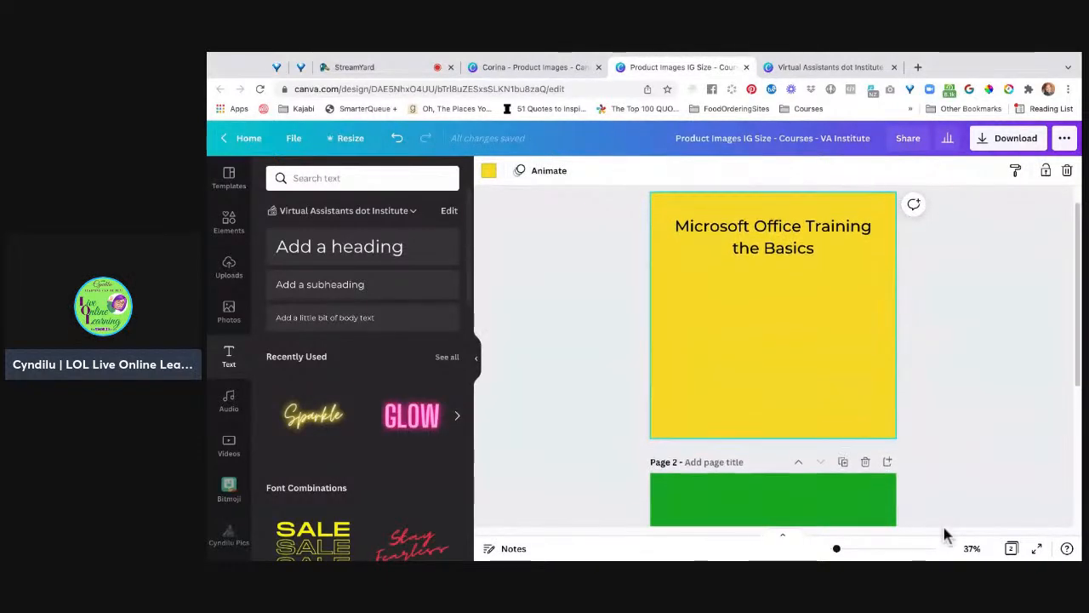
{"action": "scroll", "coordinate": [944, 528], "scroll_direction": "up", "scroll_amount": 1}
{"action": "scroll", "coordinate": [944, 527], "scroll_direction": "down", "scroll_amount": 1}
{"action": "scroll", "coordinate": [944, 527], "scroll_direction": "up", "scroll_amount": 1}
{"action": "left_click", "coordinate": [864, 231]}
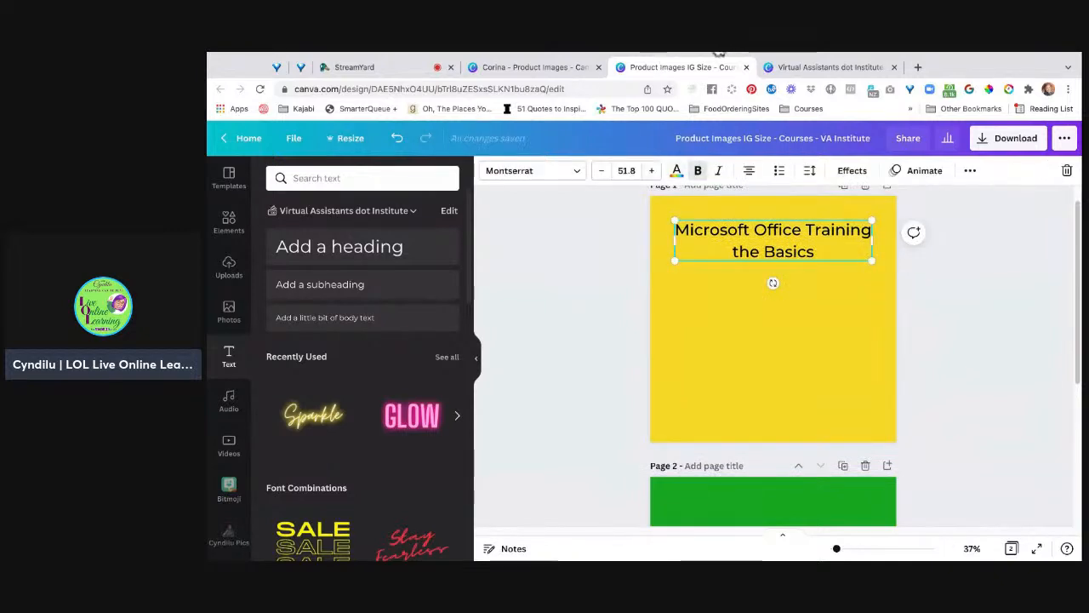
{"action": "left_click", "coordinate": [677, 170]}
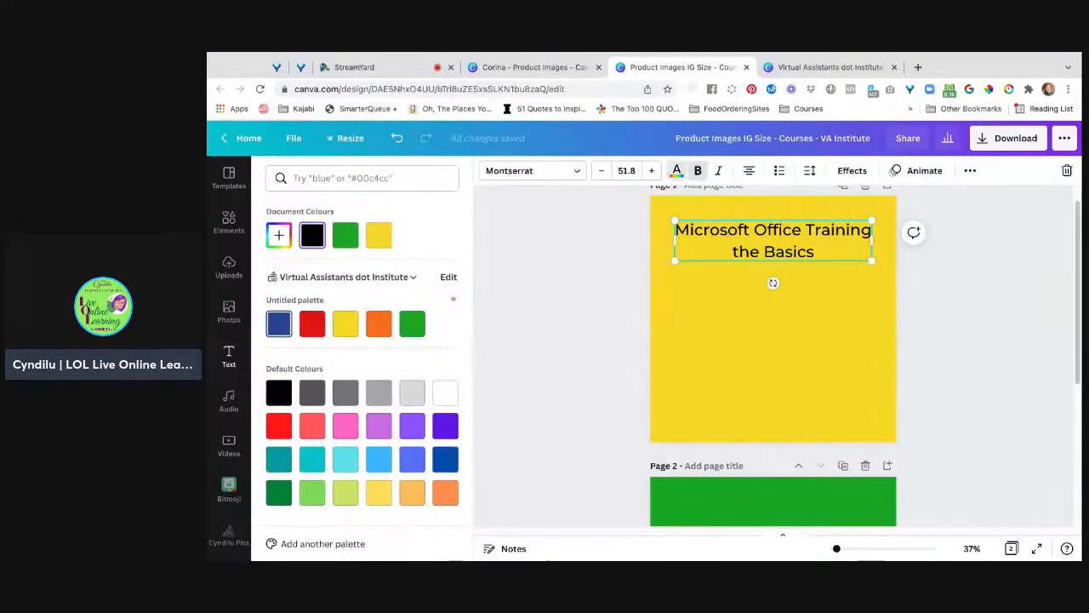
{"action": "left_click", "coordinate": [279, 325]}
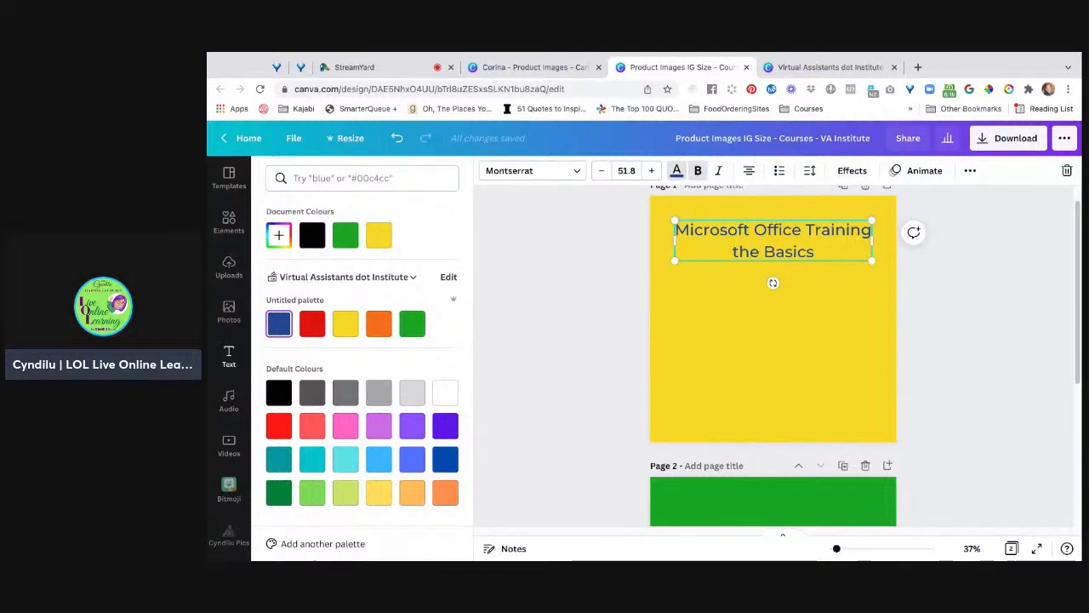
{"action": "left_click", "coordinate": [580, 550]}
{"action": "left_click", "coordinate": [797, 340]}
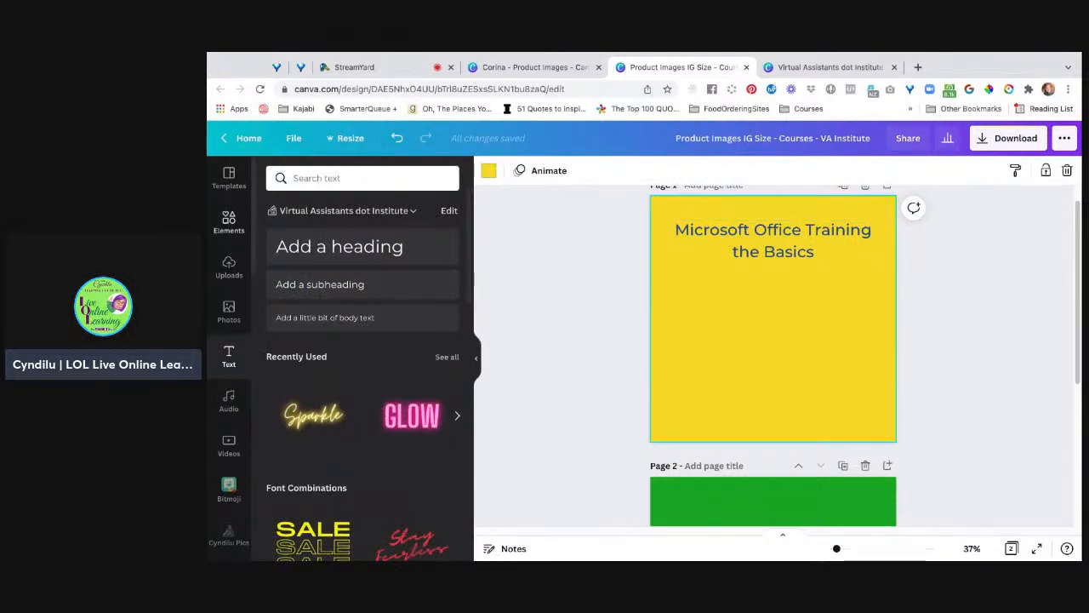
Step: Search the design elements for "microsoft"
{"action": "left_click", "coordinate": [229, 222]}
{"action": "left_click", "coordinate": [361, 178]}
{"action": "type", "text": "m"}
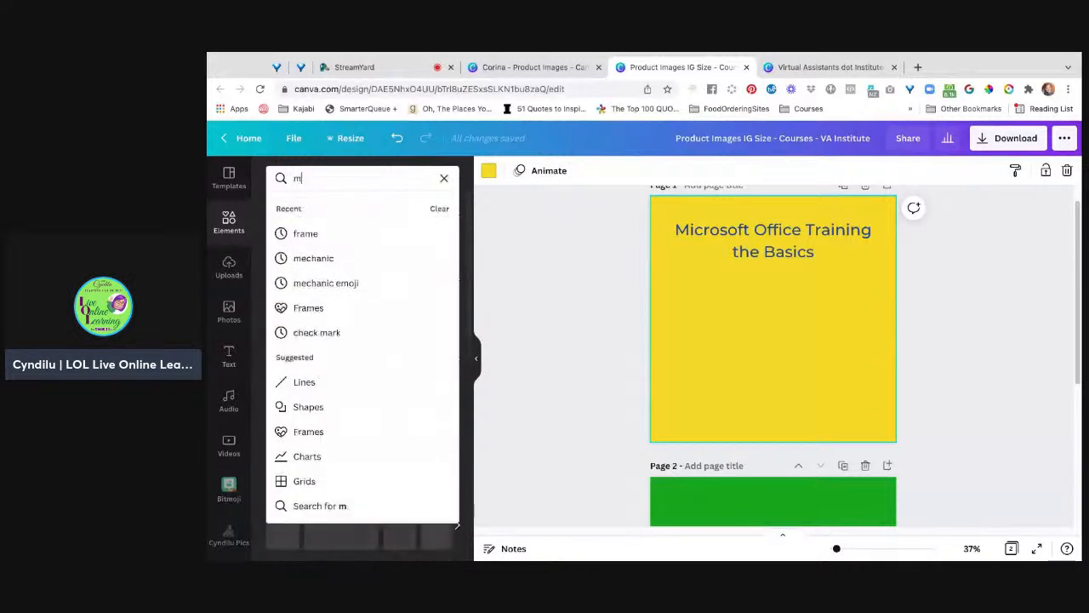
{"action": "type", "text": "icro"}
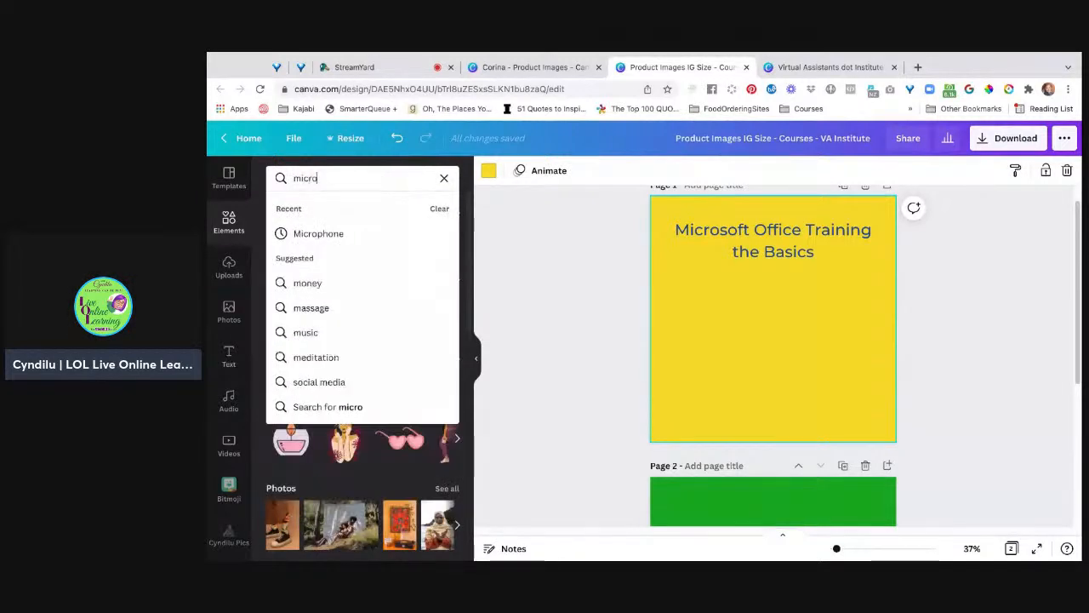
{"action": "type", "text": "soft"}
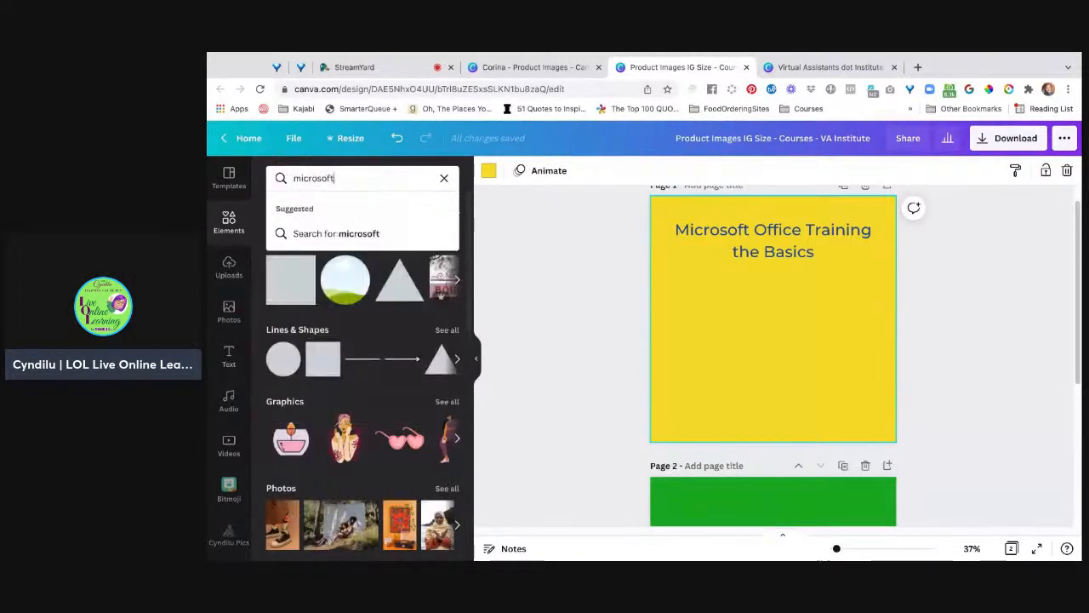
{"action": "key", "text": "BackSpace"}
{"action": "key", "text": "BackSpace"}
{"action": "key", "text": "BackSpace"}
{"action": "key", "text": "BackSpace"}
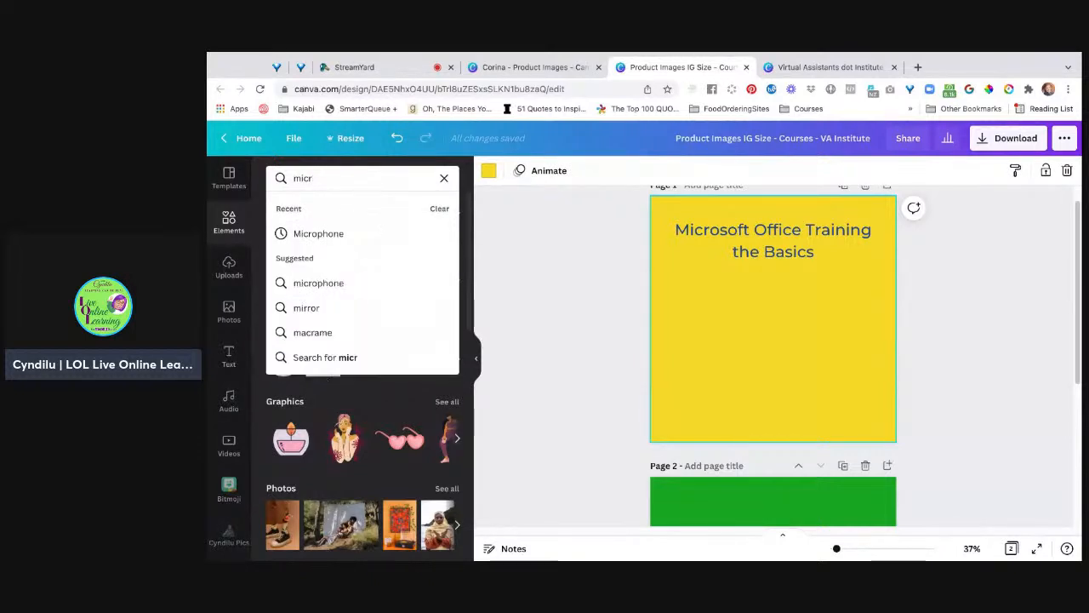
{"action": "type", "text": "osoft"}
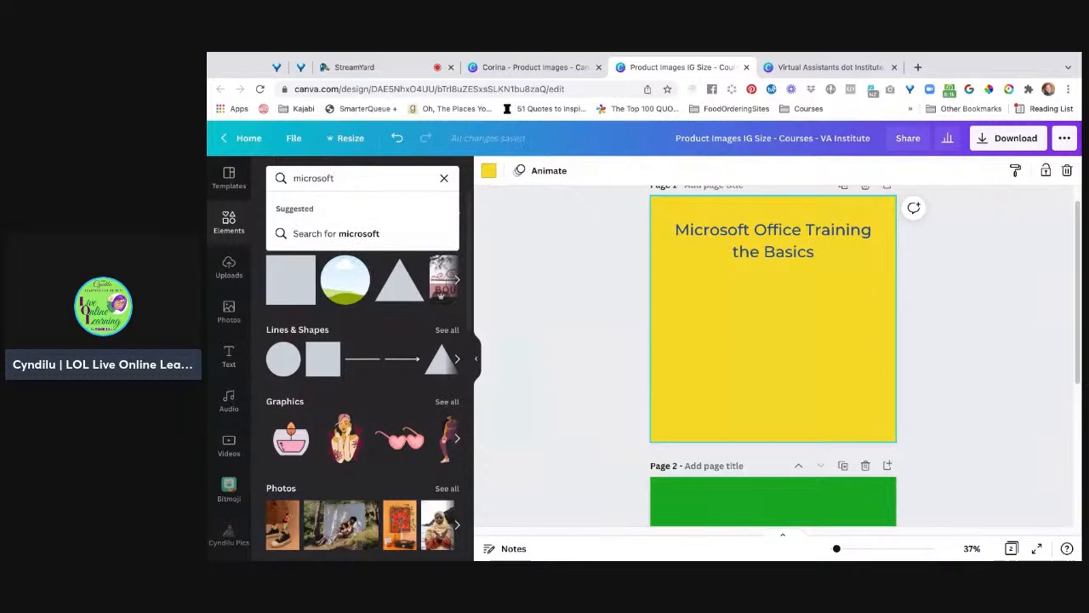
{"action": "key", "text": "Return"}
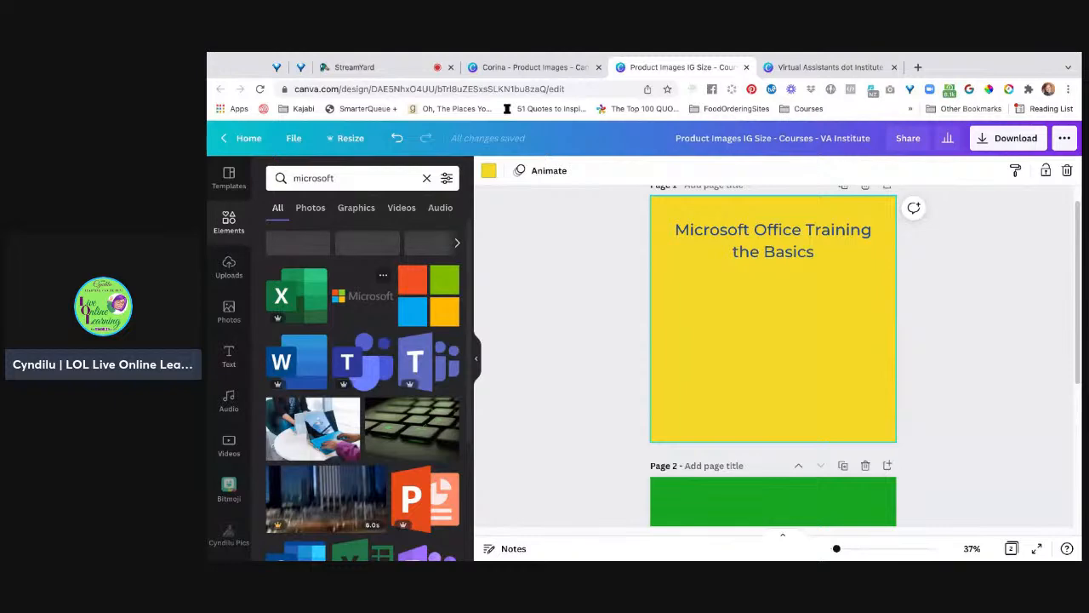
Step: Add the Microsoft logo with its wordmark to page 1 and enlarge it below the heading
{"action": "scroll", "coordinate": [363, 392], "scroll_direction": "down", "scroll_amount": 5}
{"action": "scroll", "coordinate": [362, 392], "scroll_direction": "down", "scroll_amount": 2}
{"action": "scroll", "coordinate": [363, 391], "scroll_direction": "up", "scroll_amount": 7}
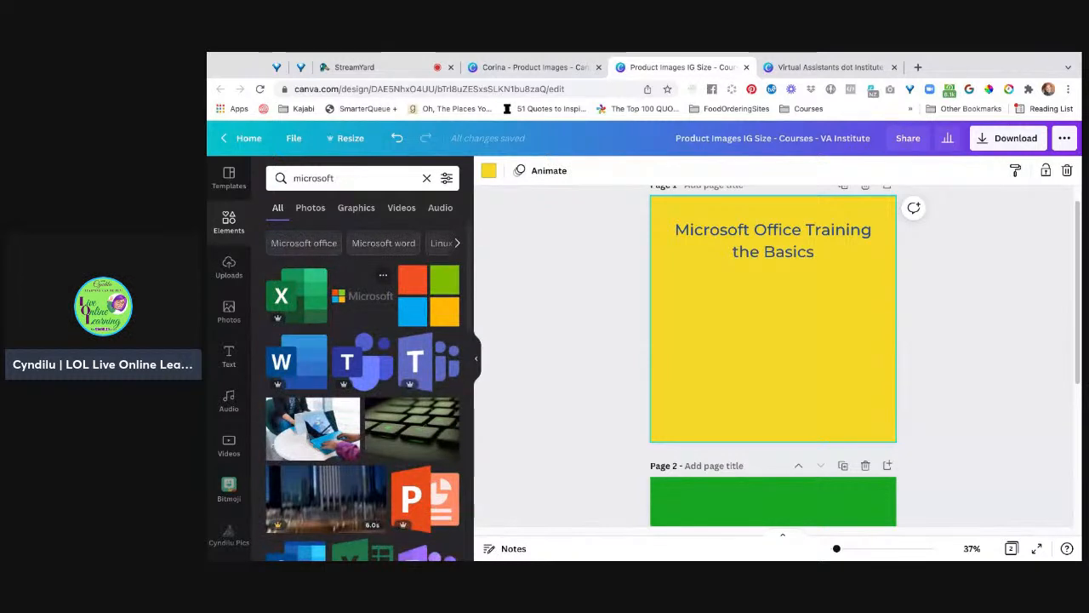
{"action": "left_click", "coordinate": [363, 295]}
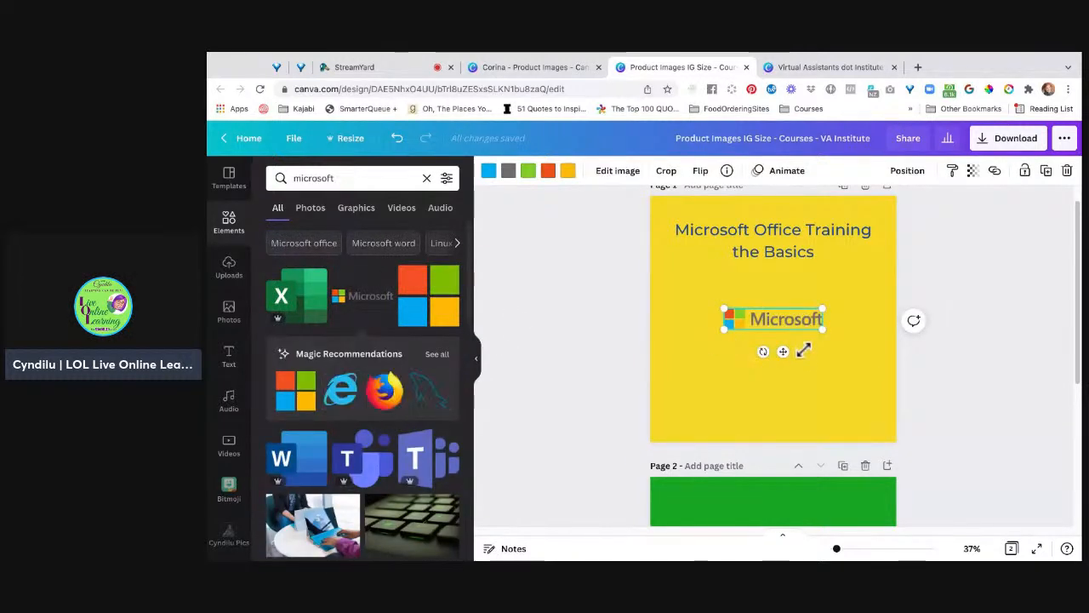
{"action": "left_click_drag", "start_coordinate": [722, 329], "coordinate": [673, 341]}
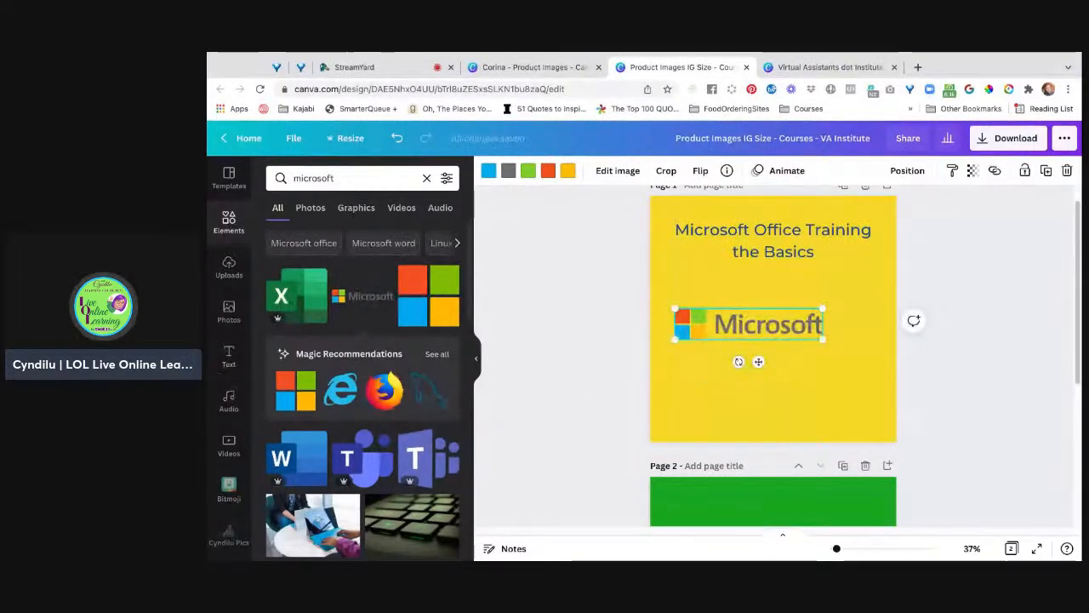
Step: Delete the Microsoft wordmark logo from page 1
{"action": "scroll", "coordinate": [445, 408], "scroll_direction": "down", "scroll_amount": 1}
{"action": "scroll", "coordinate": [363, 392], "scroll_direction": "down", "scroll_amount": 4}
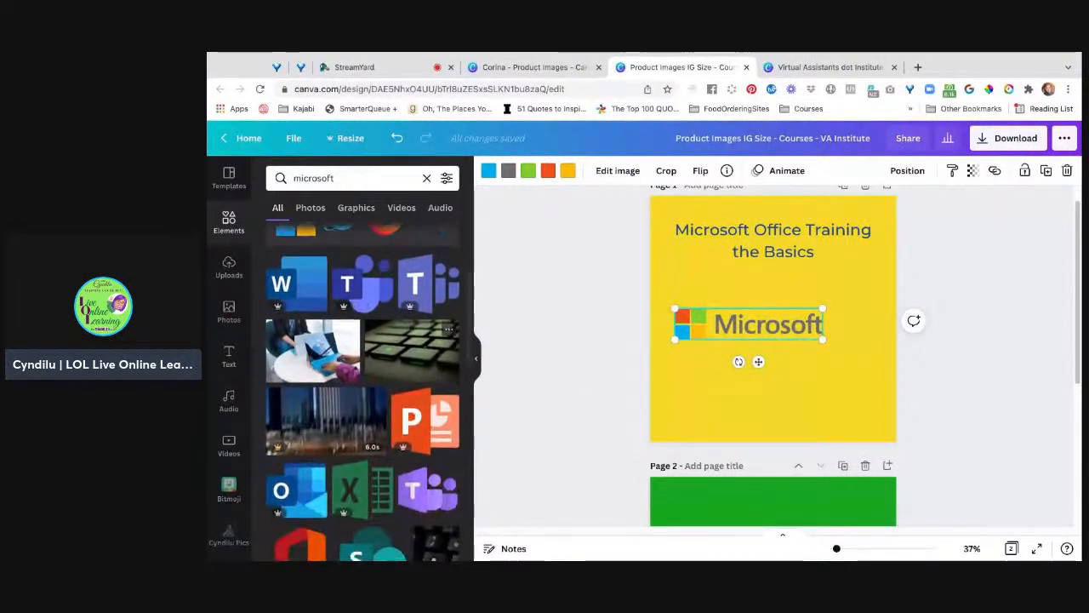
{"action": "scroll", "coordinate": [374, 357], "scroll_direction": "down", "scroll_amount": 2}
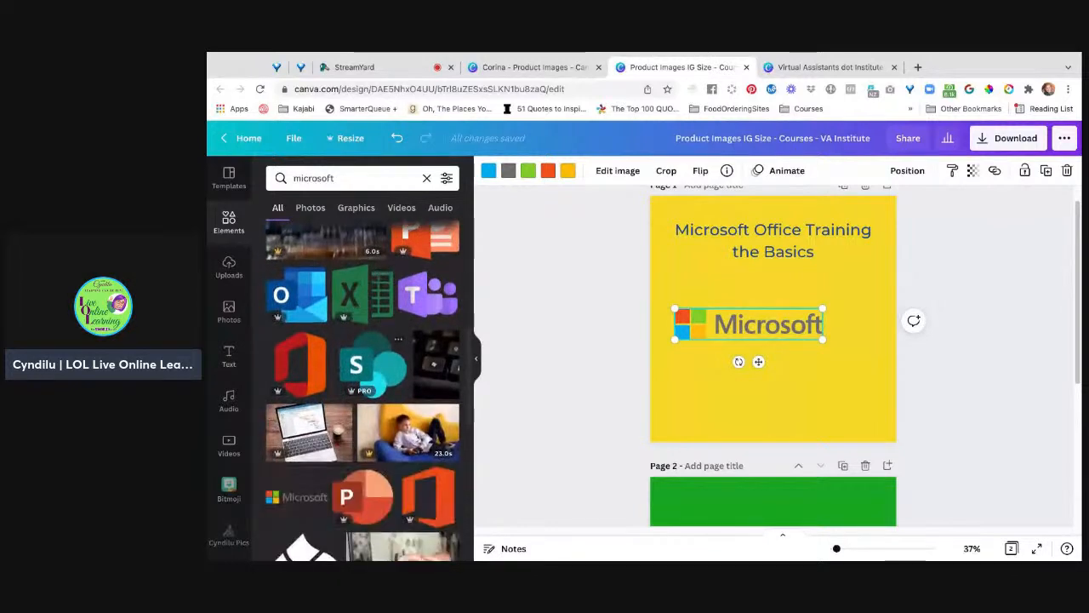
{"action": "scroll", "coordinate": [374, 357], "scroll_direction": "down", "scroll_amount": 1}
{"action": "scroll", "coordinate": [270, 423], "scroll_direction": "down", "scroll_amount": 3}
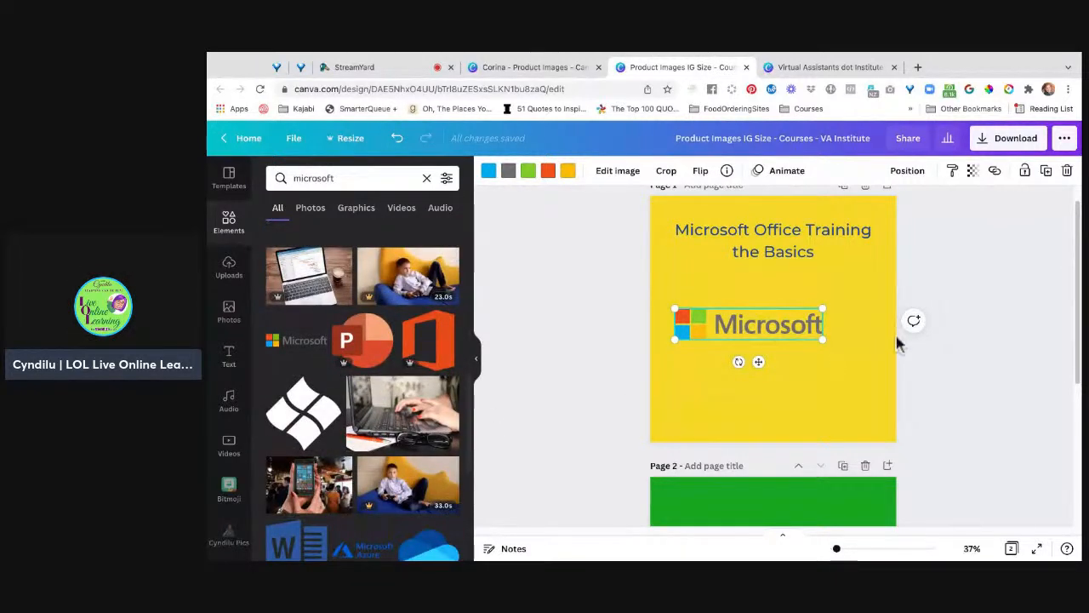
{"action": "key", "text": "Delete"}
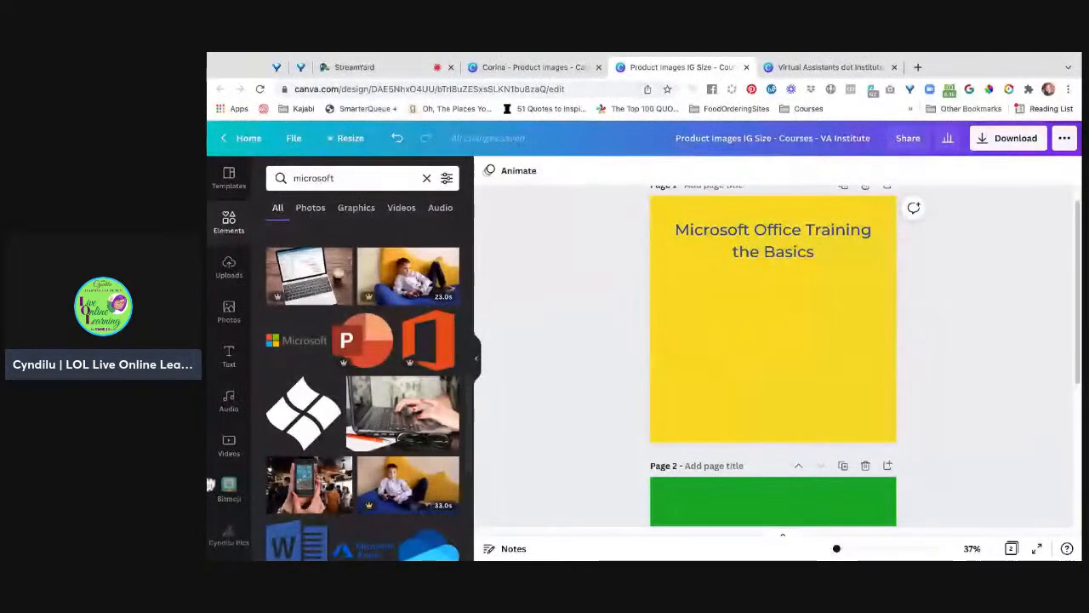
Step: Examine the "microsoft" element results for a graphic that suits the Office training course
{"action": "scroll", "coordinate": [363, 391], "scroll_direction": "down", "scroll_amount": 5}
{"action": "scroll", "coordinate": [397, 425], "scroll_direction": "down", "scroll_amount": 1}
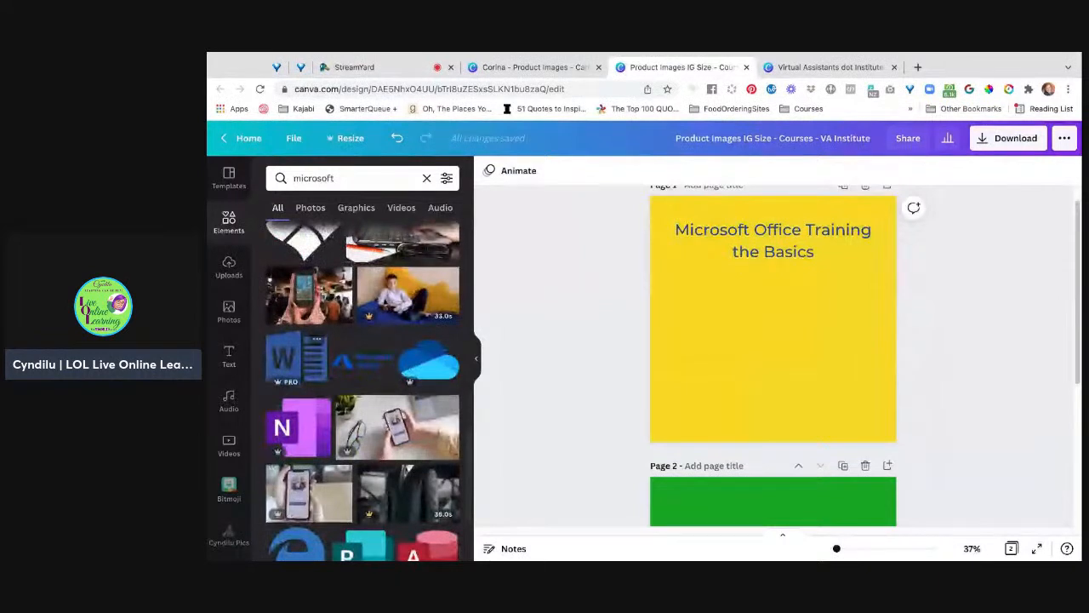
{"action": "scroll", "coordinate": [362, 392], "scroll_direction": "down", "scroll_amount": 1}
{"action": "scroll", "coordinate": [362, 391], "scroll_direction": "up", "scroll_amount": 2}
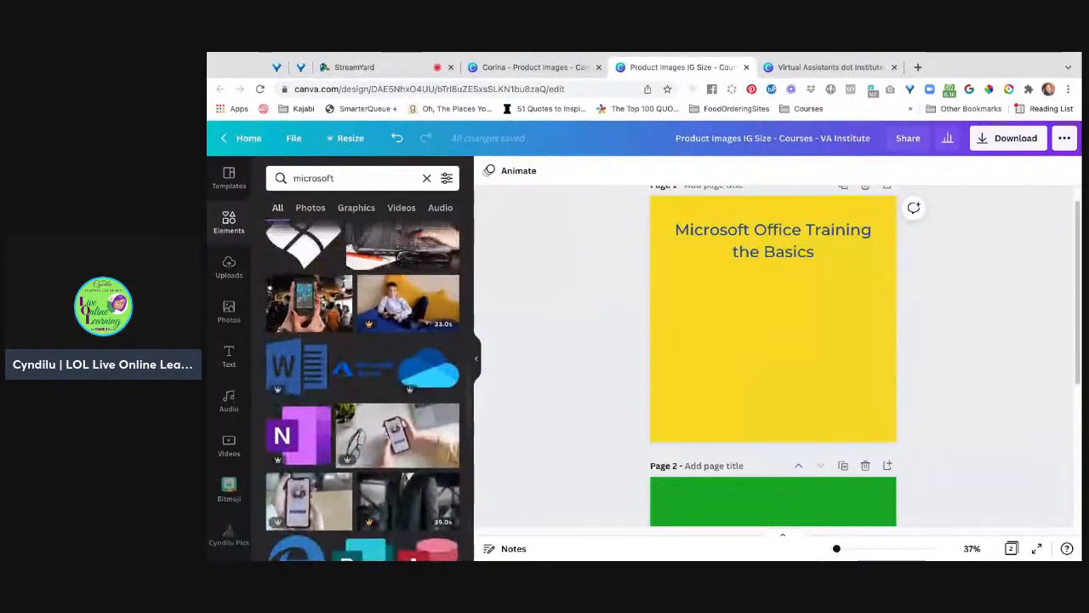
{"action": "scroll", "coordinate": [363, 392], "scroll_direction": "up", "scroll_amount": 3}
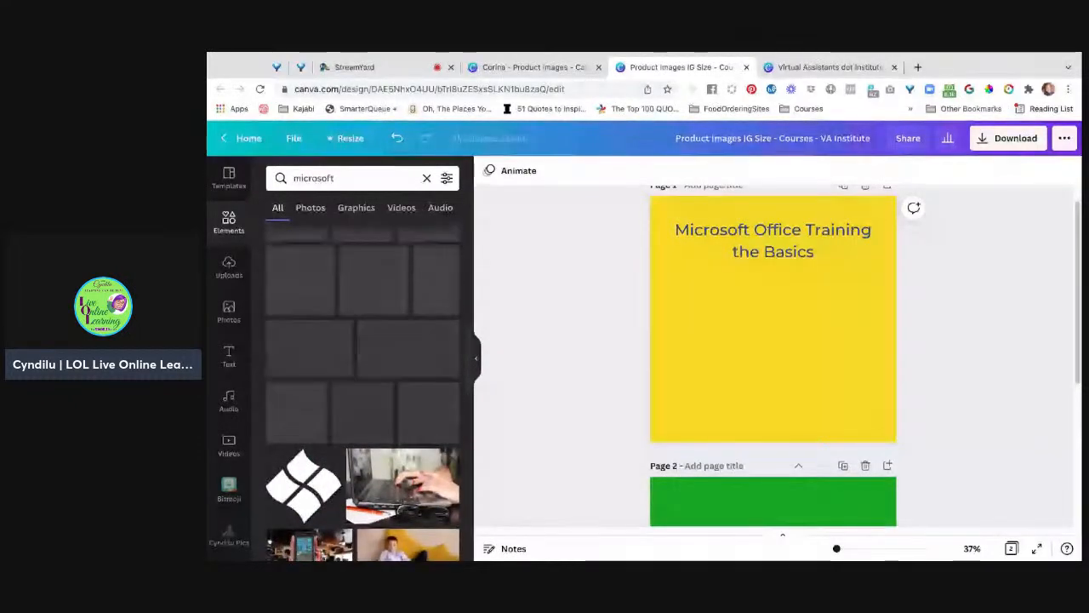
{"action": "scroll", "coordinate": [362, 392], "scroll_direction": "down", "scroll_amount": 3}
{"action": "scroll", "coordinate": [362, 391], "scroll_direction": "down", "scroll_amount": 1}
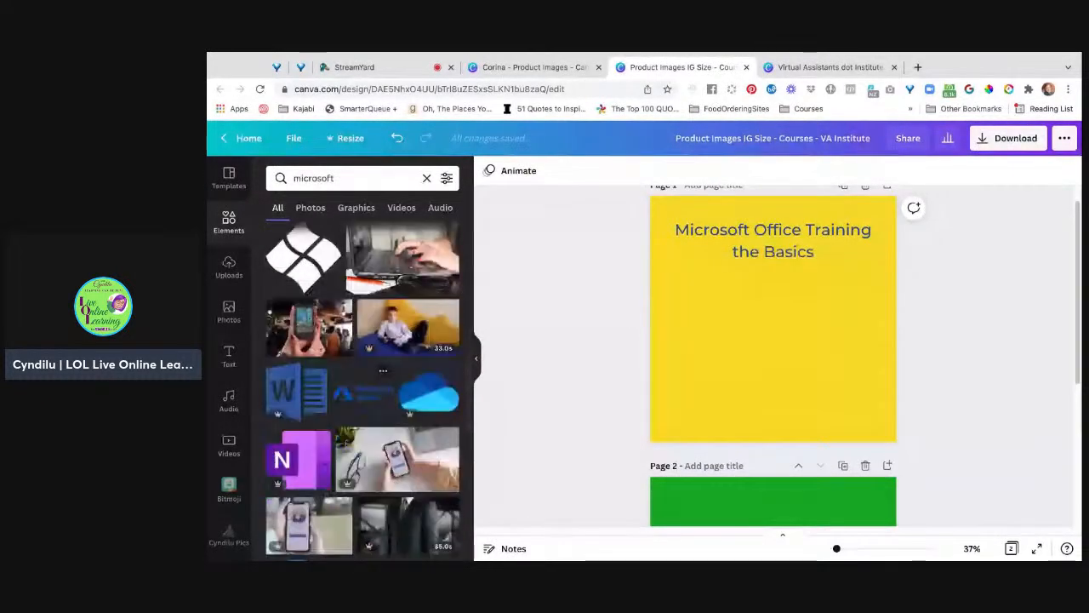
{"action": "scroll", "coordinate": [362, 391], "scroll_direction": "down", "scroll_amount": 3}
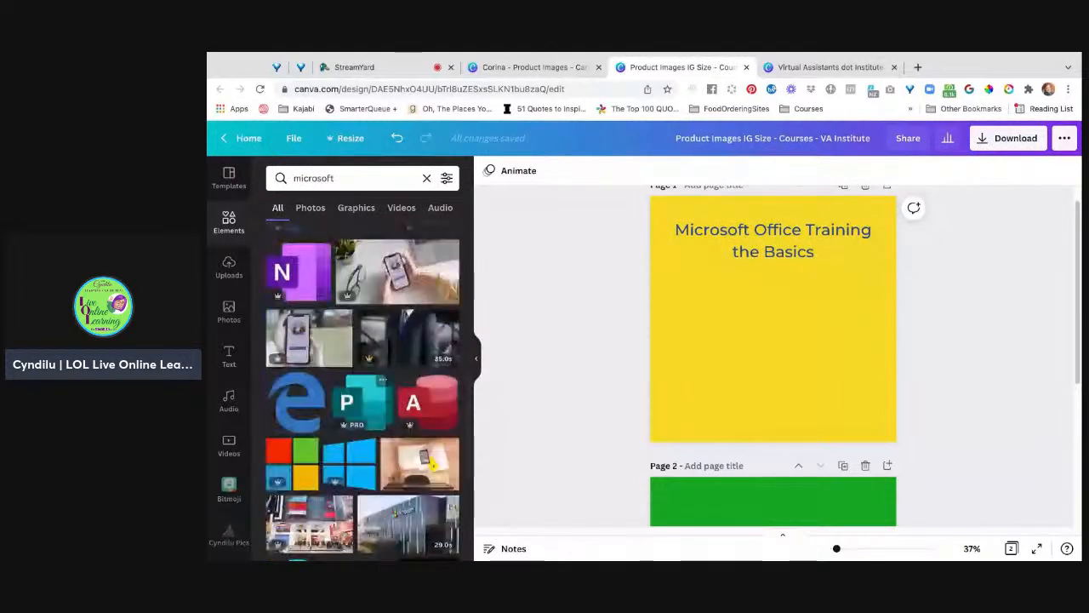
{"action": "scroll", "coordinate": [362, 391], "scroll_direction": "down", "scroll_amount": 2}
{"action": "scroll", "coordinate": [362, 391], "scroll_direction": "down", "scroll_amount": 3}
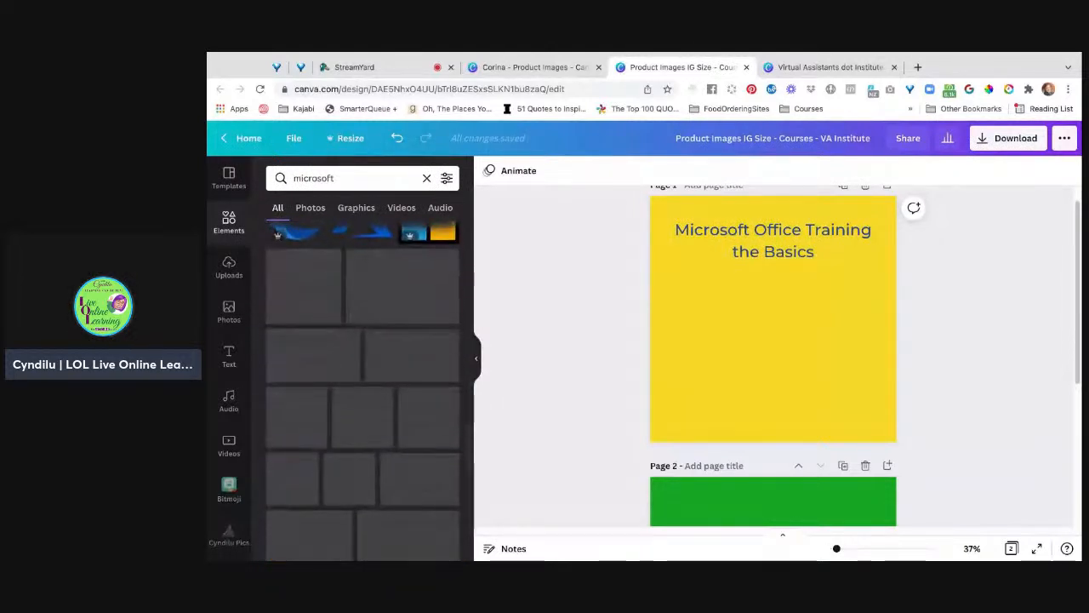
Step: Narrow the element search to "microsoft office" and look through the icons
{"action": "type", "text": "office"}
{"action": "key", "text": "Return"}
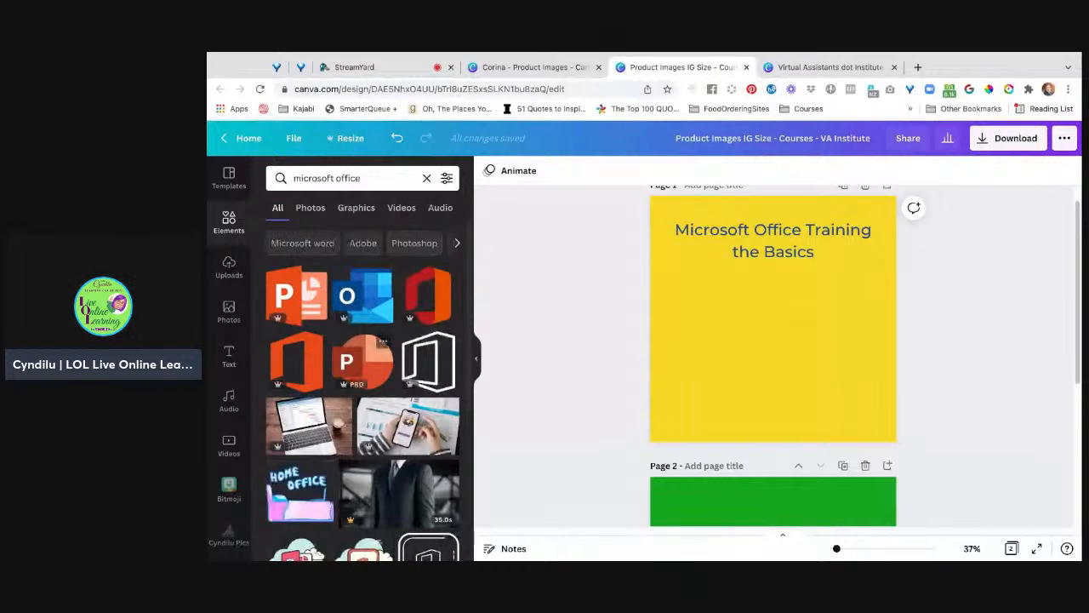
{"action": "scroll", "coordinate": [409, 426], "scroll_direction": "down", "scroll_amount": 1}
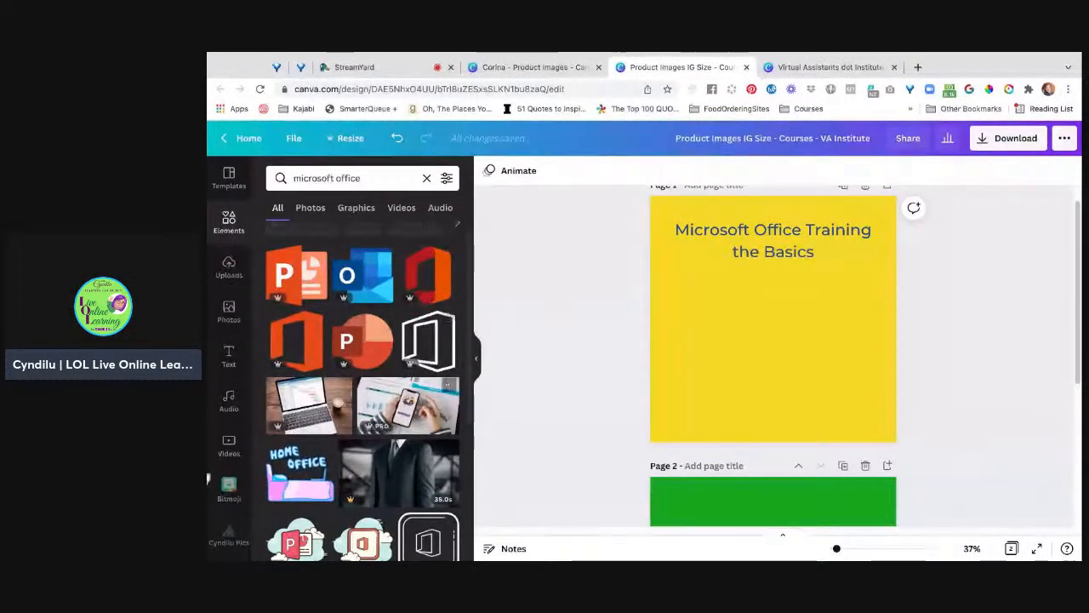
{"action": "scroll", "coordinate": [449, 382], "scroll_direction": "down", "scroll_amount": 2}
{"action": "scroll", "coordinate": [425, 382], "scroll_direction": "down", "scroll_amount": 2}
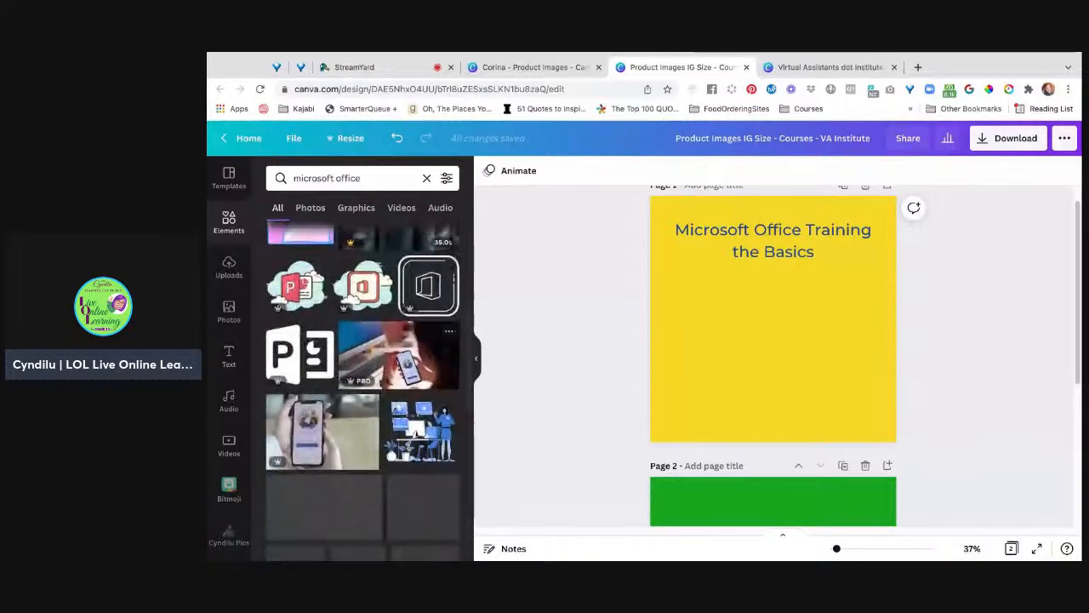
{"action": "scroll", "coordinate": [408, 442], "scroll_direction": "up", "scroll_amount": 3}
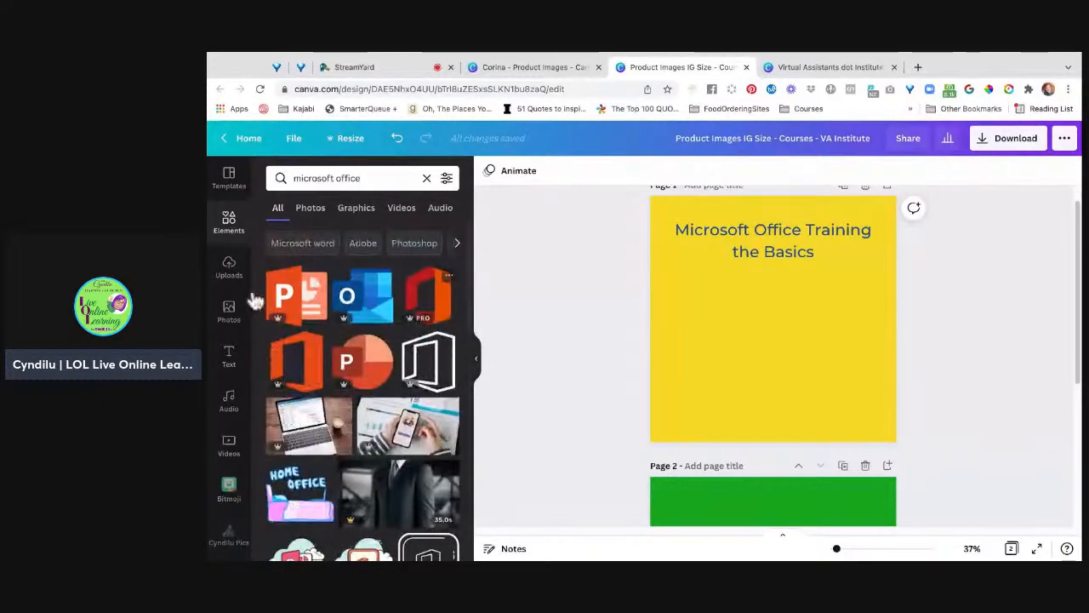
Step: Add the red and orange Microsoft Office logo to page 1 and enlarge it slightly below the heading
{"action": "left_click", "coordinate": [428, 295]}
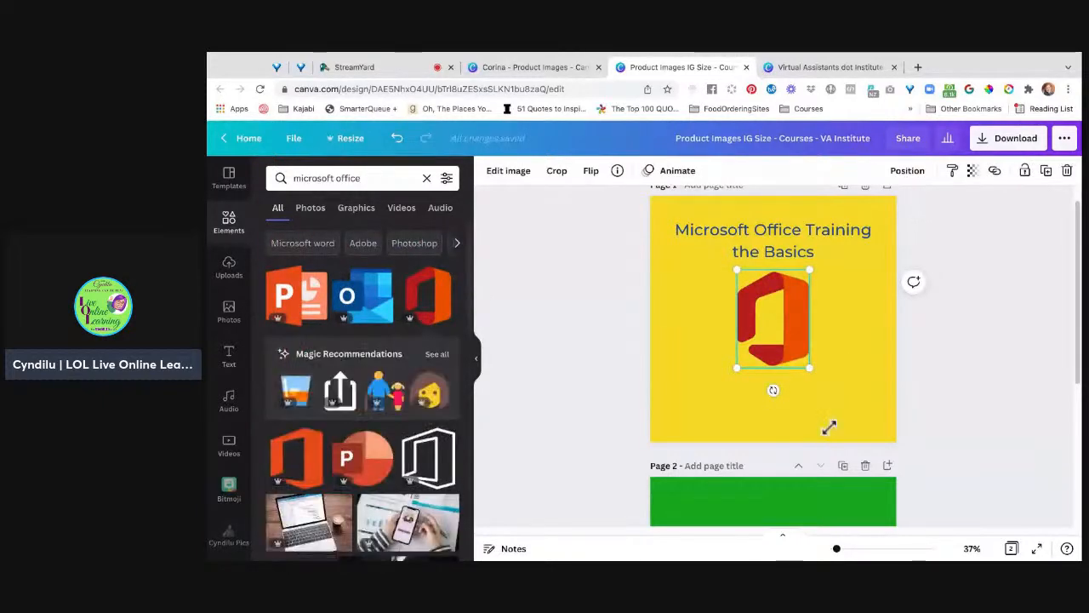
{"action": "mouse_move", "coordinate": [737, 368]}
{"action": "left_mouse_down"}
{"action": "mouse_move", "coordinate": [713, 400]}
{"action": "mouse_move", "coordinate": [725, 383]}
{"action": "left_mouse_up"}
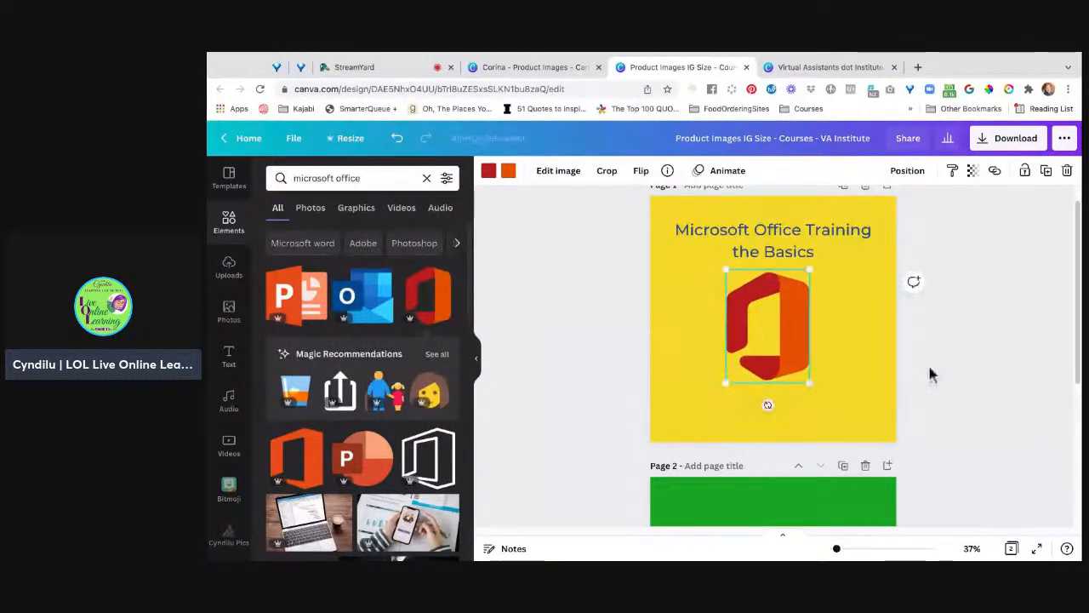
{"action": "left_click", "coordinate": [504, 445]}
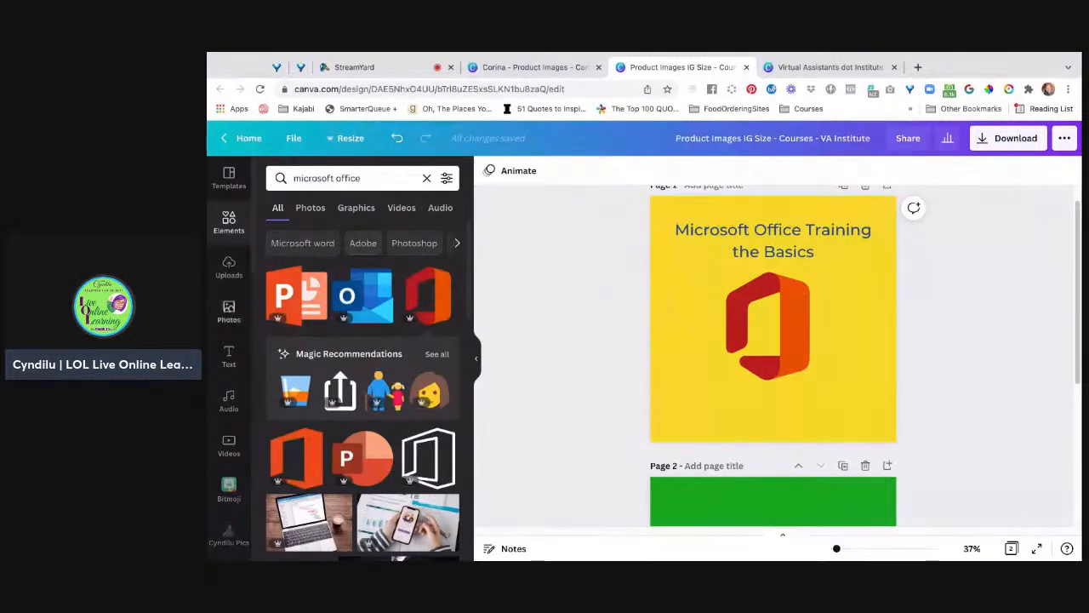
Step: Add a heading text reading "VA Institute with Get-Tech-Done" below the Office logo near the lower edge of page 1
{"action": "left_click", "coordinate": [229, 357]}
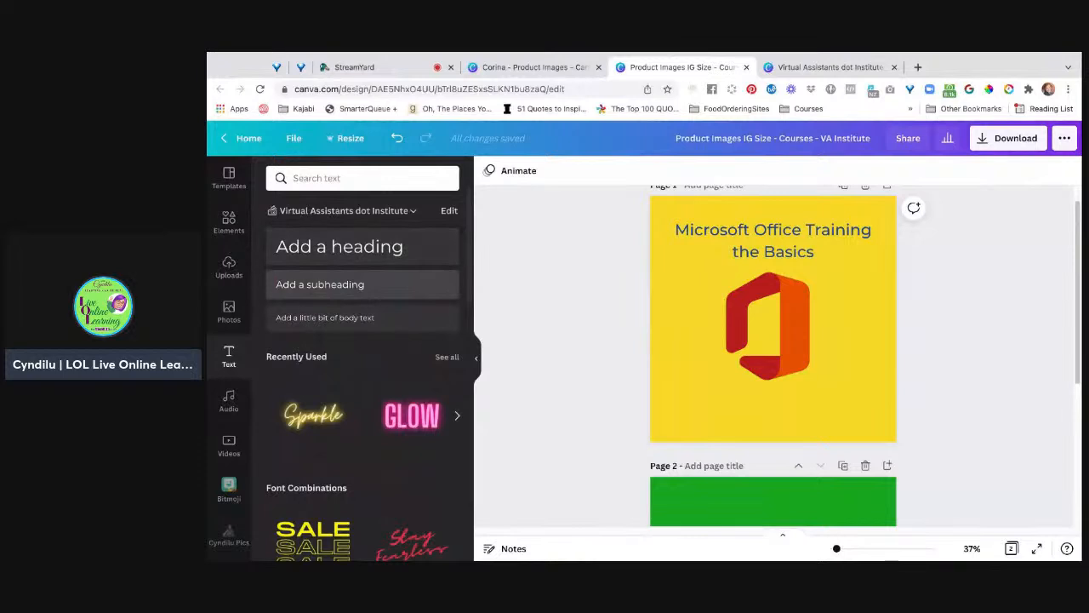
{"action": "left_click", "coordinate": [349, 249]}
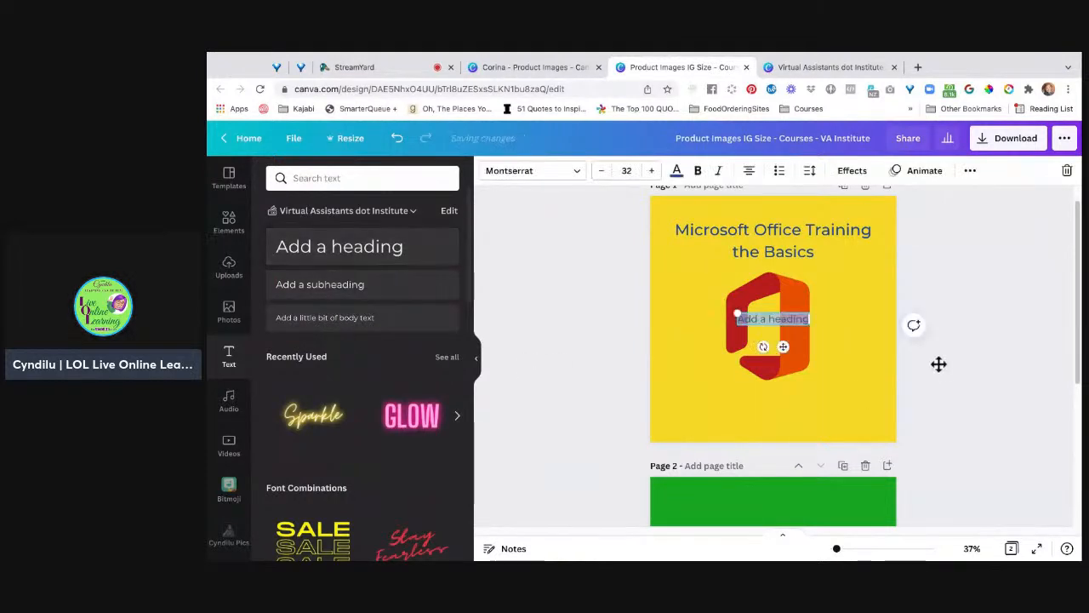
{"action": "left_click_drag", "start_coordinate": [783, 346], "coordinate": [784, 439]}
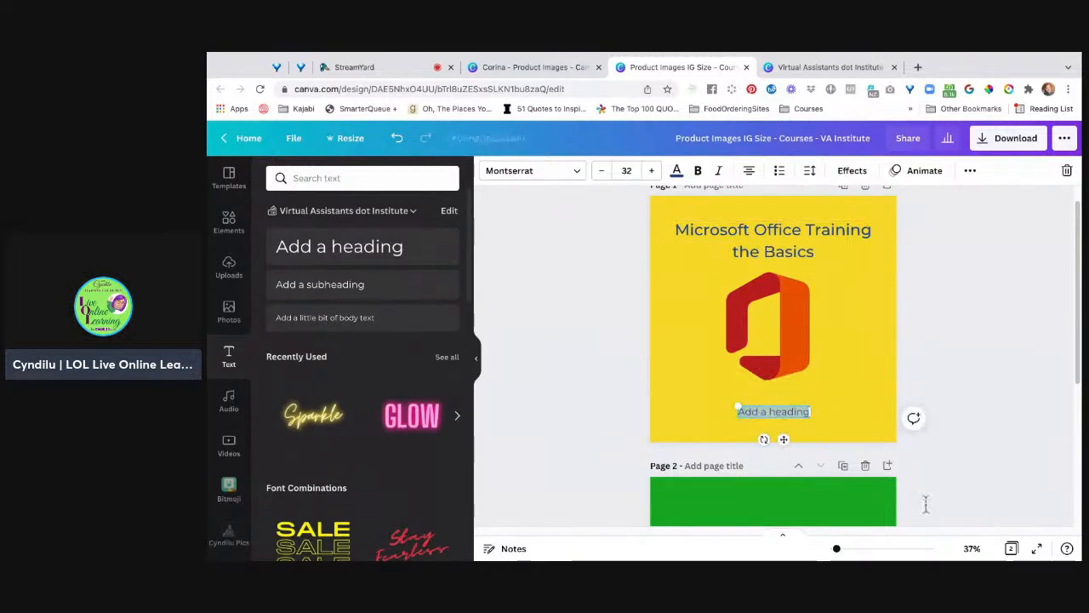
{"action": "type", "text": "VA Institute"}
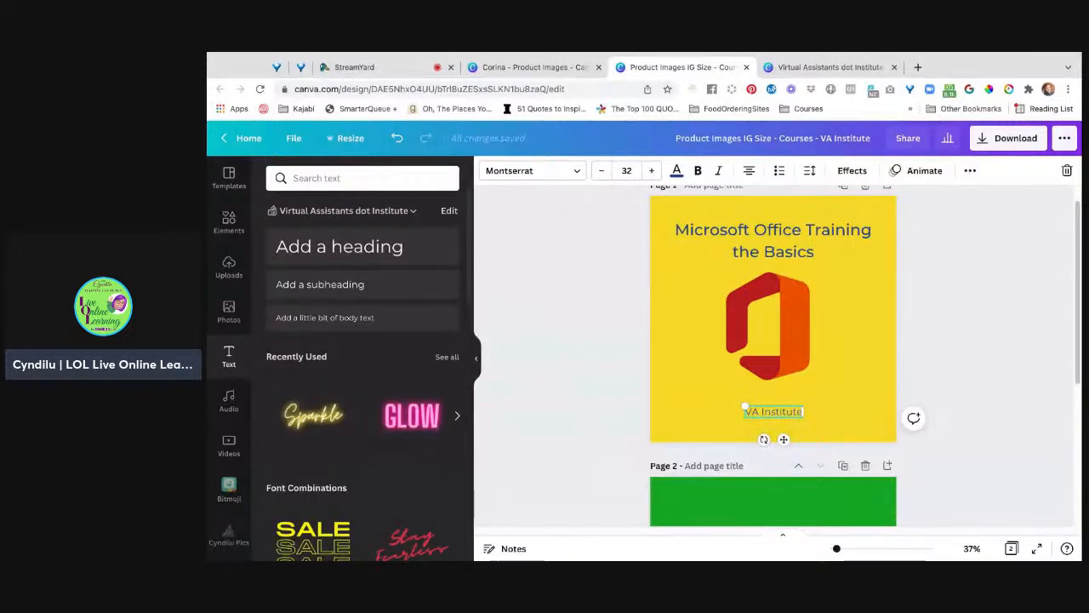
{"action": "type", "text": "with G"}
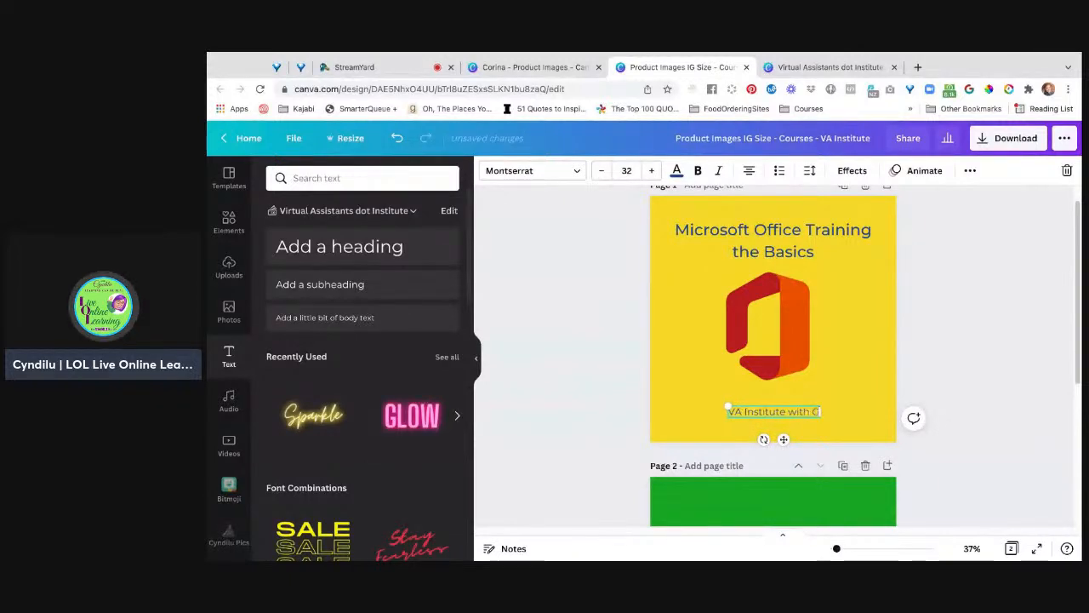
{"action": "type", "text": "et-Tech-Done"}
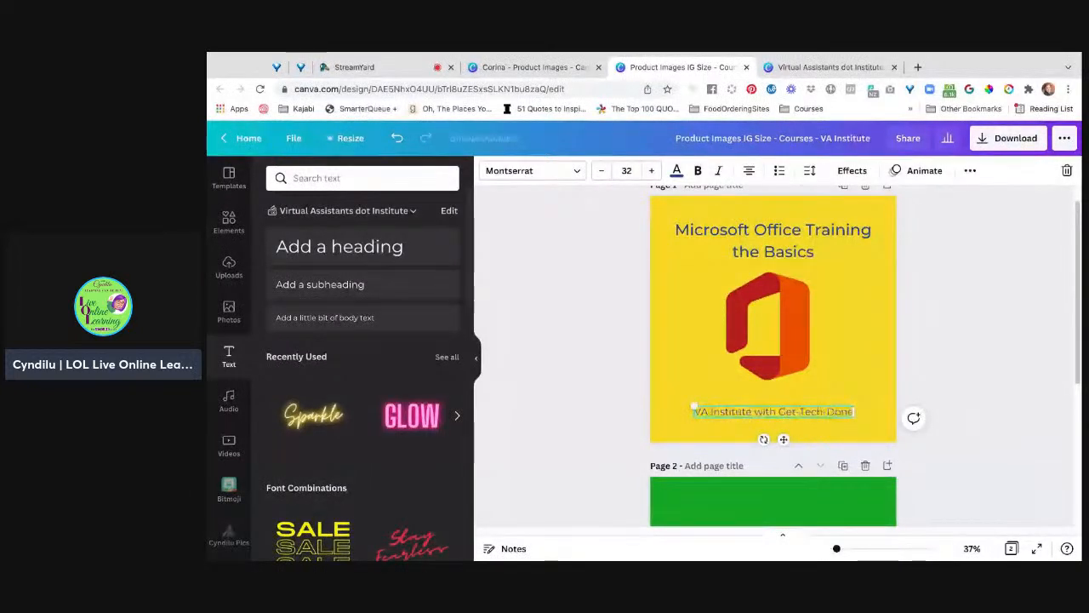
Step: Enlarge the "VA Institute with Get-Tech-Done" text to the width of the top heading and centre the Office logo between both texts
{"action": "left_click_drag", "start_coordinate": [694, 405], "coordinate": [674, 406]}
{"action": "mouse_move", "coordinate": [854, 419]}
{"action": "left_mouse_down"}
{"action": "mouse_move", "coordinate": [889, 417]}
{"action": "mouse_move", "coordinate": [874, 417]}
{"action": "left_mouse_up"}
{"action": "left_click", "coordinate": [961, 409]}
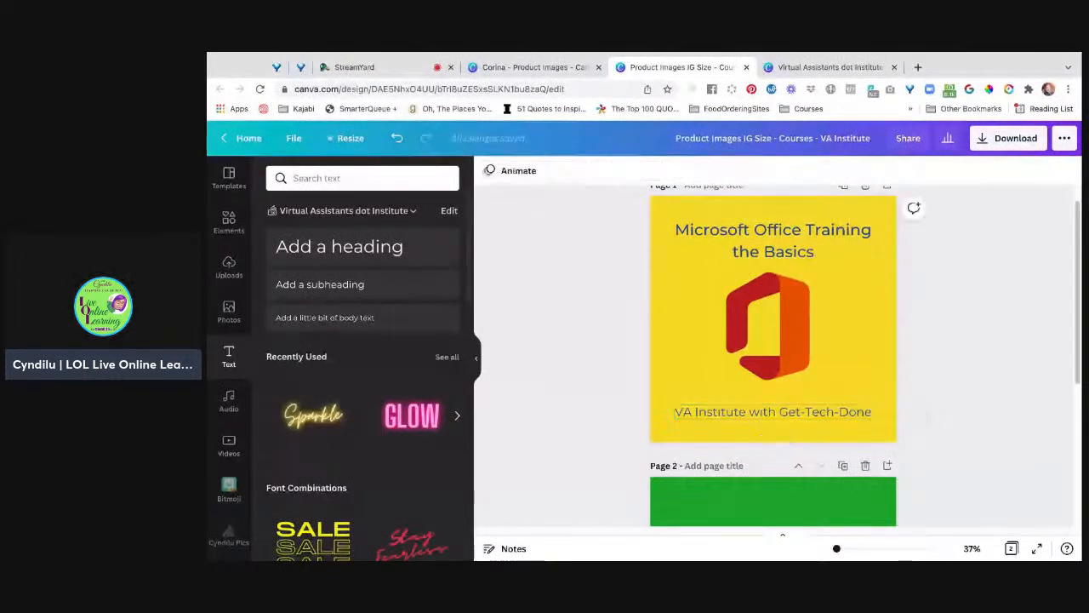
{"action": "left_click_drag", "start_coordinate": [769, 326], "coordinate": [775, 331]}
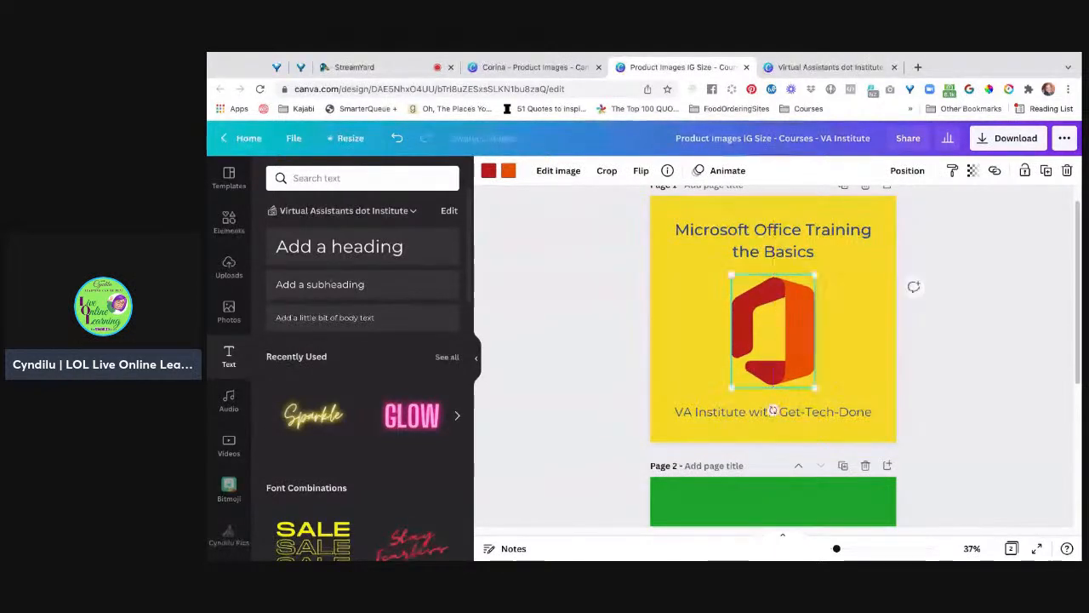
{"action": "left_click", "coordinate": [594, 407]}
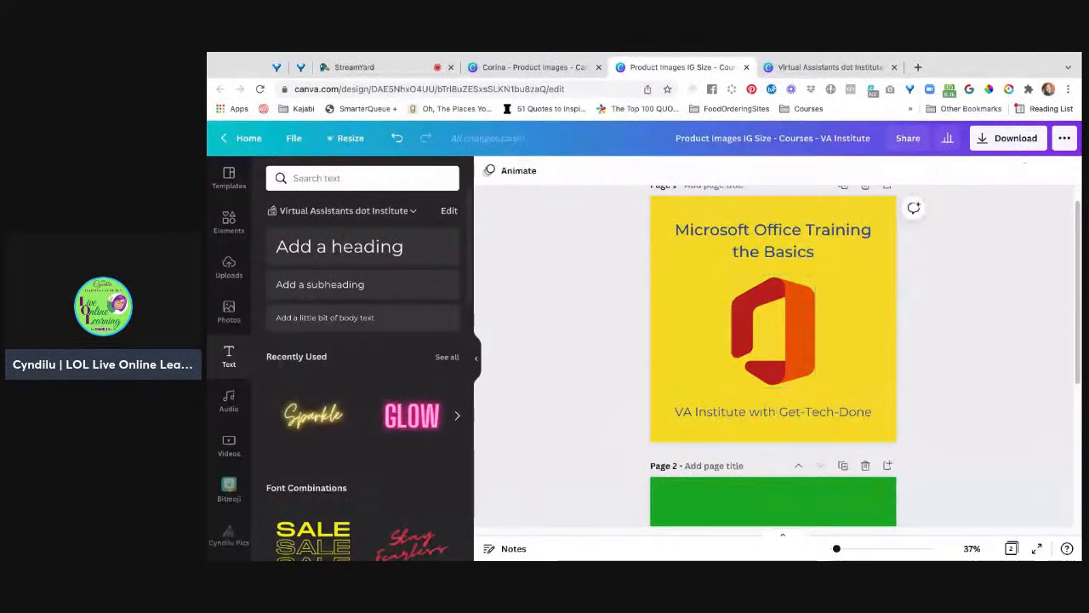
Step: Search the design elements for "microsoft word" and add the blue Word icon with the dark W tile to page 1
{"action": "left_click", "coordinate": [228, 222]}
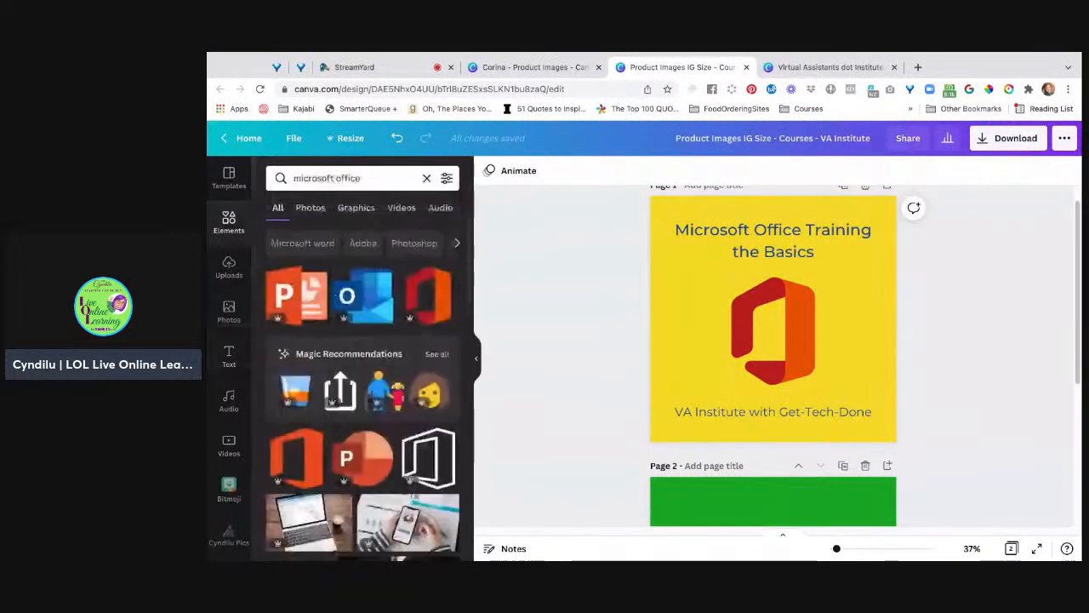
{"action": "left_click", "coordinate": [364, 177]}
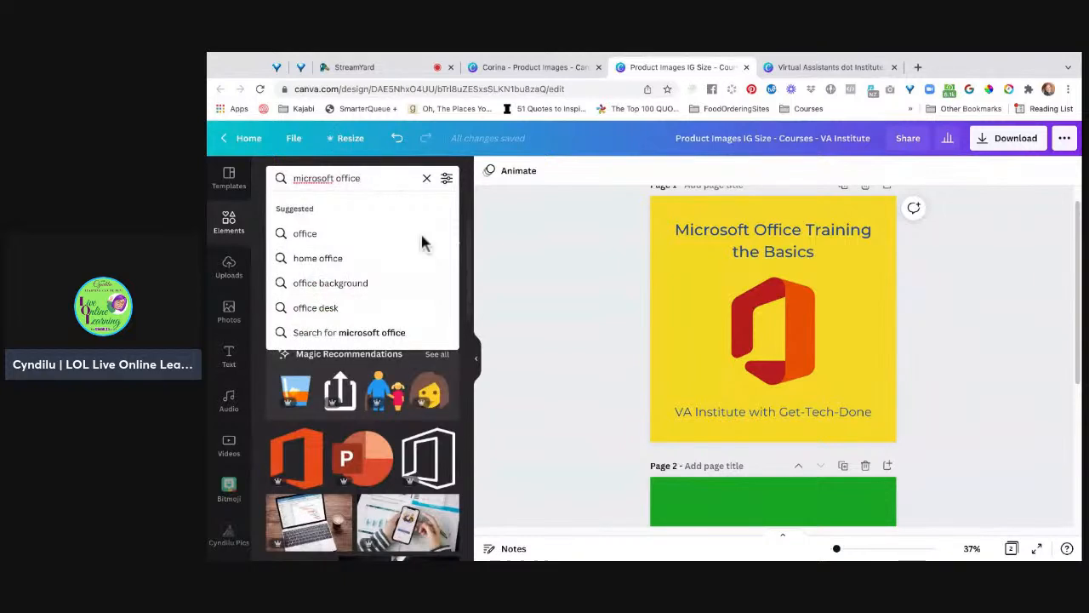
{"action": "left_click", "coordinate": [493, 358]}
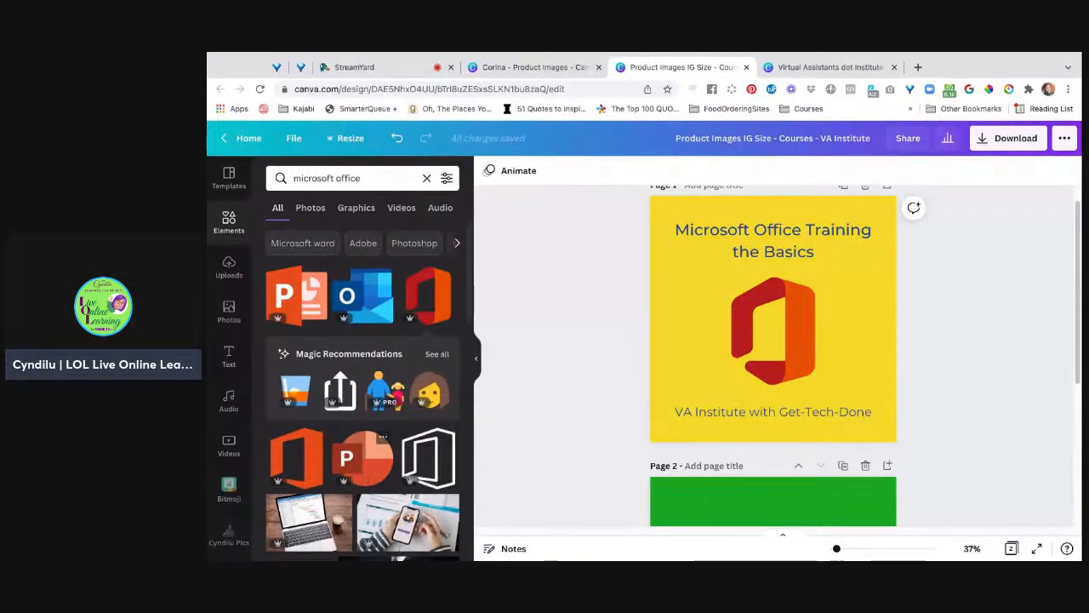
{"action": "scroll", "coordinate": [363, 391], "scroll_direction": "down", "scroll_amount": 3}
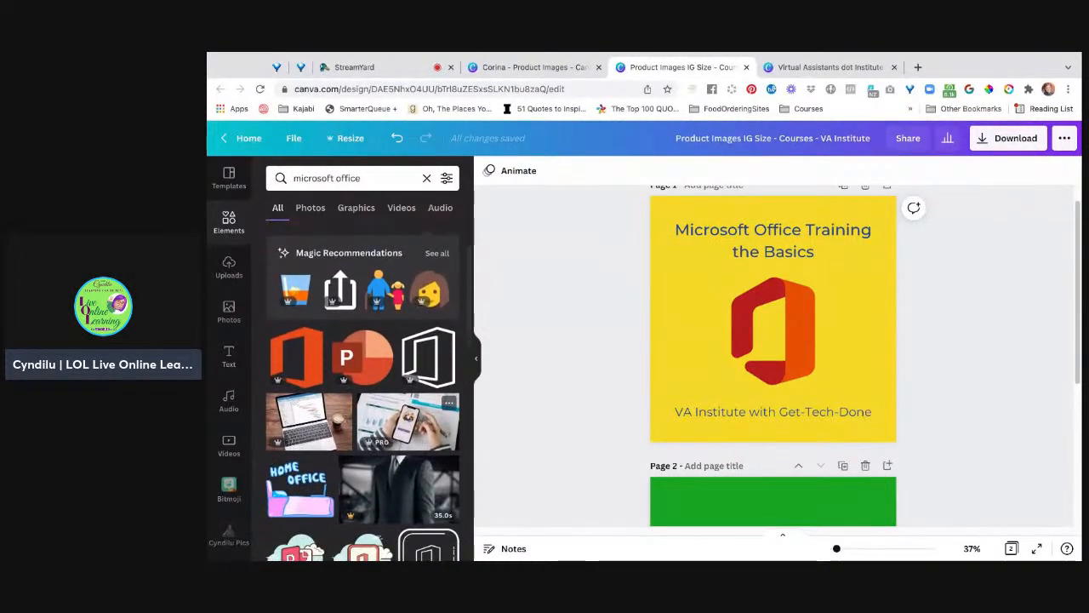
{"action": "scroll", "coordinate": [362, 392], "scroll_direction": "down", "scroll_amount": 3}
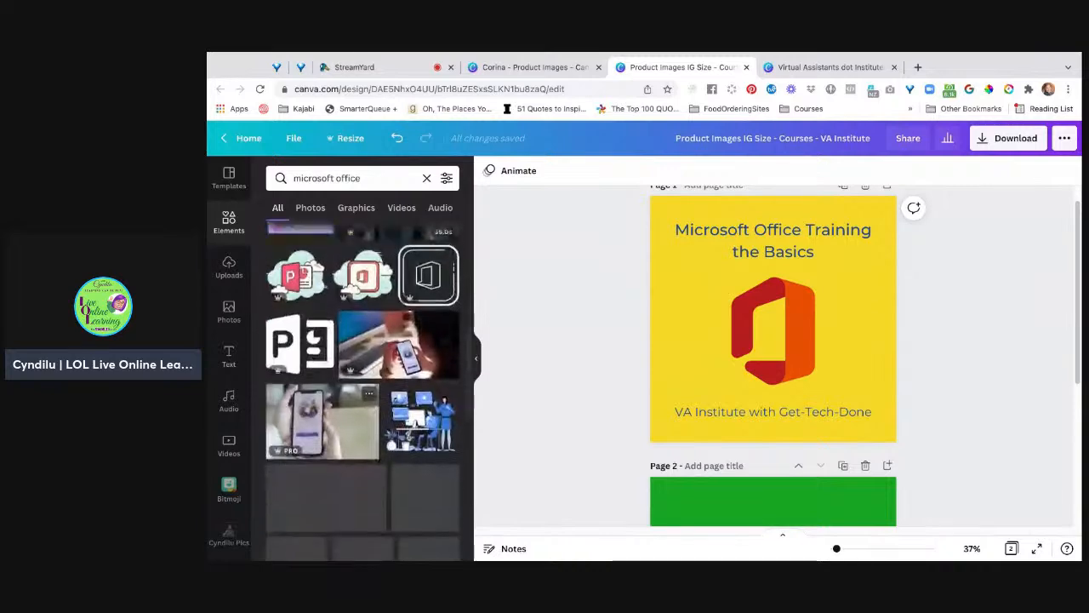
{"action": "scroll", "coordinate": [362, 392], "scroll_direction": "up", "scroll_amount": 1}
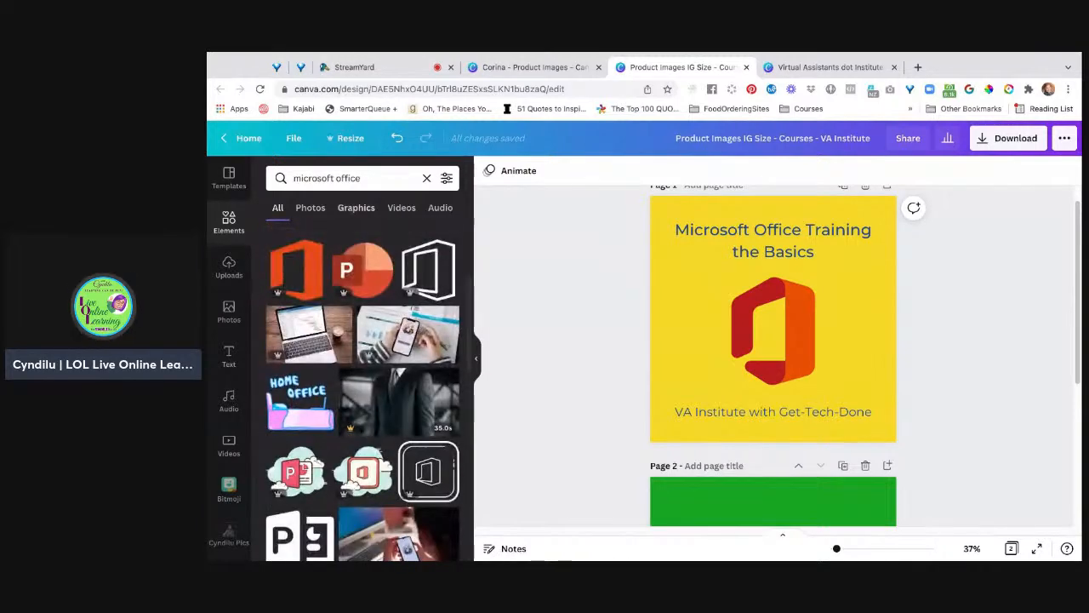
{"action": "left_click", "coordinate": [350, 177]}
{"action": "double_click", "coordinate": [350, 178]}
{"action": "type", "text": "word"}
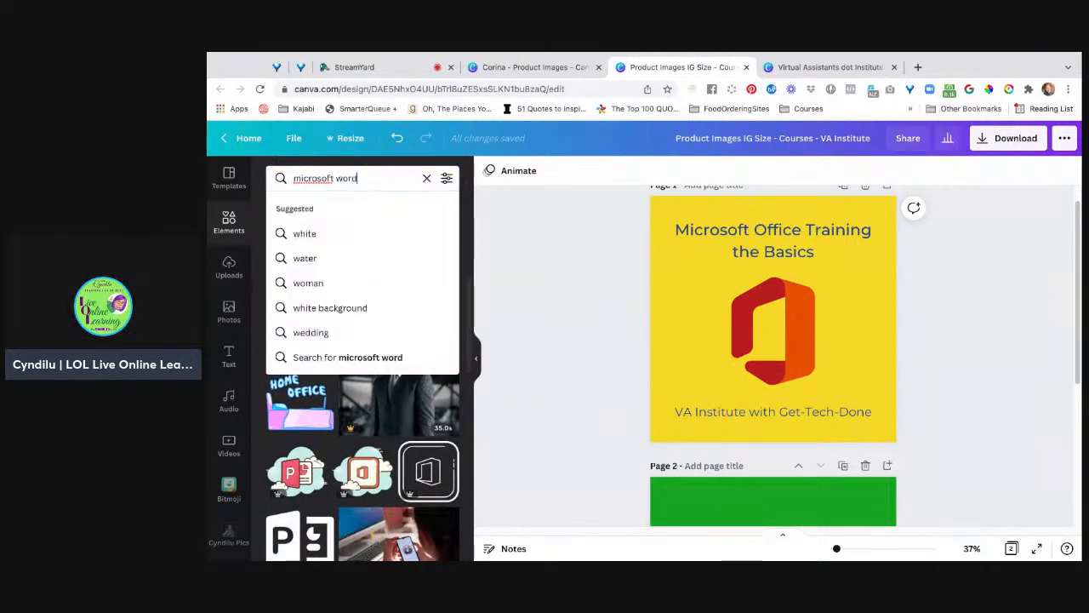
{"action": "key", "text": "Return"}
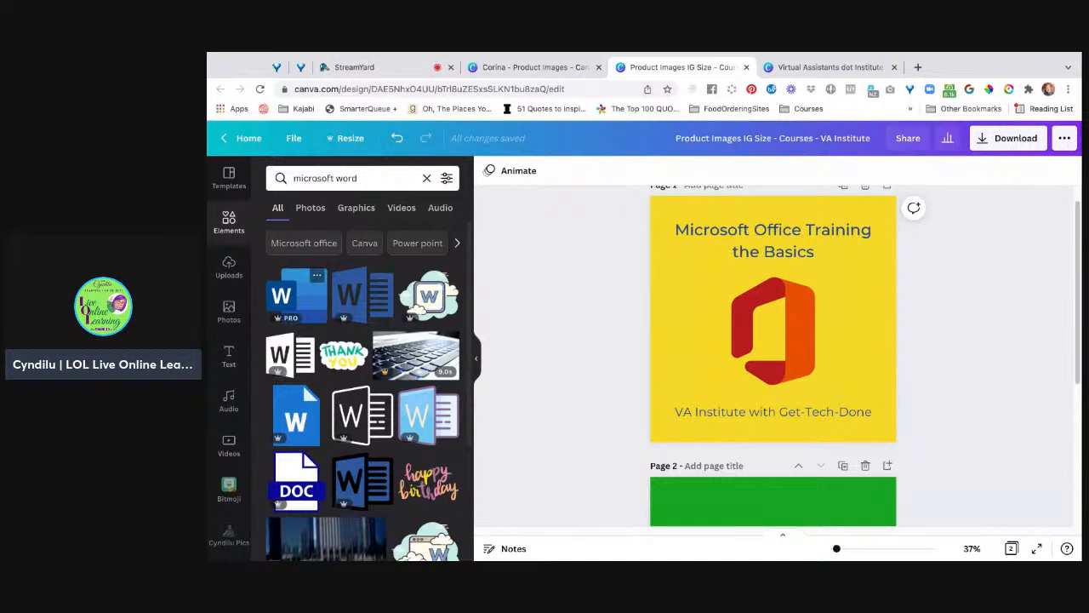
{"action": "left_click", "coordinate": [296, 295]}
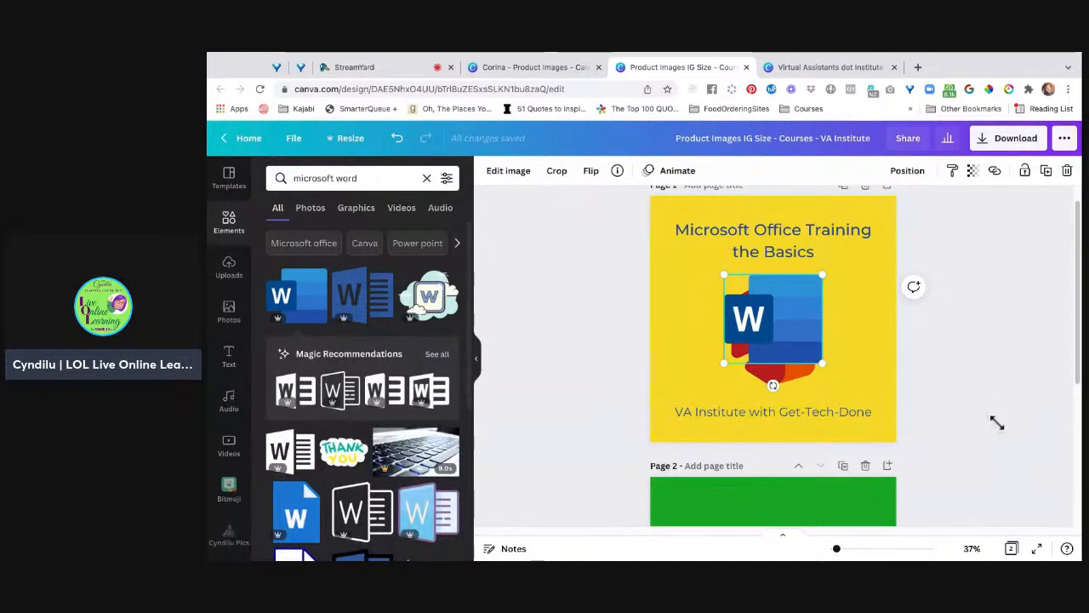
Step: Shrink the Word icon to about half its size and place it beside the upper left of the Office logo, below the heading
{"action": "left_click_drag", "start_coordinate": [822, 364], "coordinate": [667, 298]}
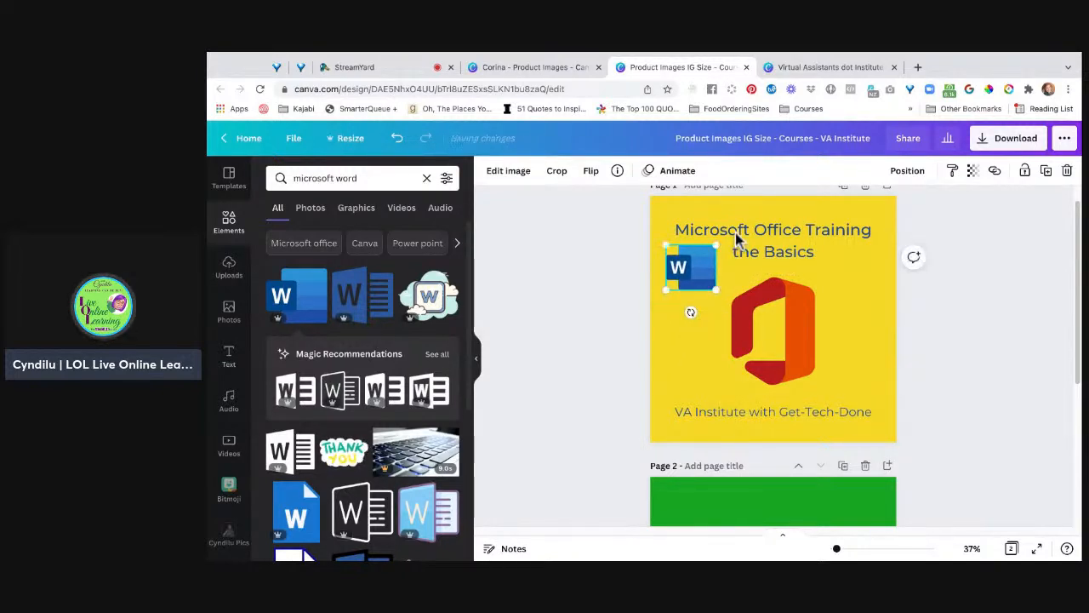
{"action": "key", "text": "Right"}
{"action": "key", "text": "Right"}
{"action": "key", "text": "Right"}
{"action": "key", "text": "Right"}
{"action": "key", "text": "Down"}
{"action": "key", "text": "Down"}
{"action": "key", "text": "Down"}
{"action": "key", "text": "Down"}
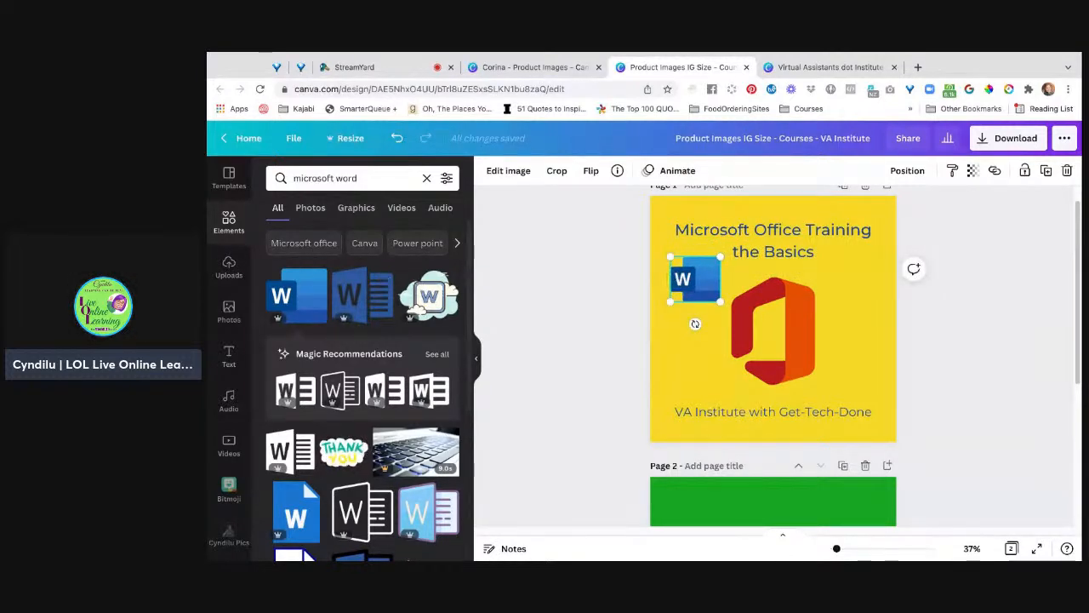
Step: Search the design elements for "microsoft outlook" and add the blue Outlook icon with the dark O tile to page 1
{"action": "left_click", "coordinate": [361, 177]}
{"action": "double_click", "coordinate": [348, 177]}
{"action": "type", "text": "outlook"}
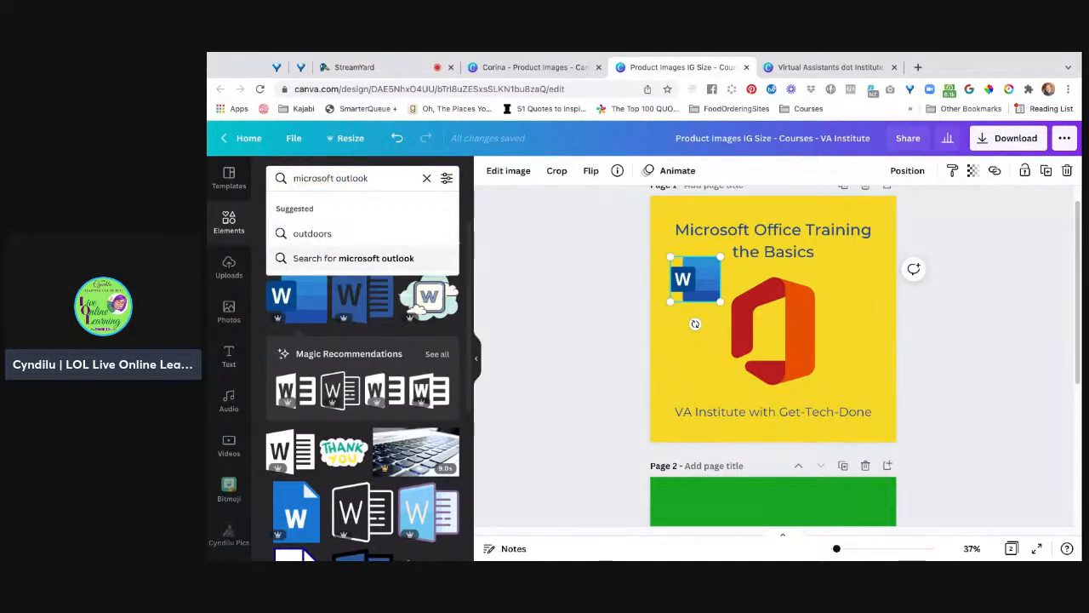
{"action": "key", "text": "Return"}
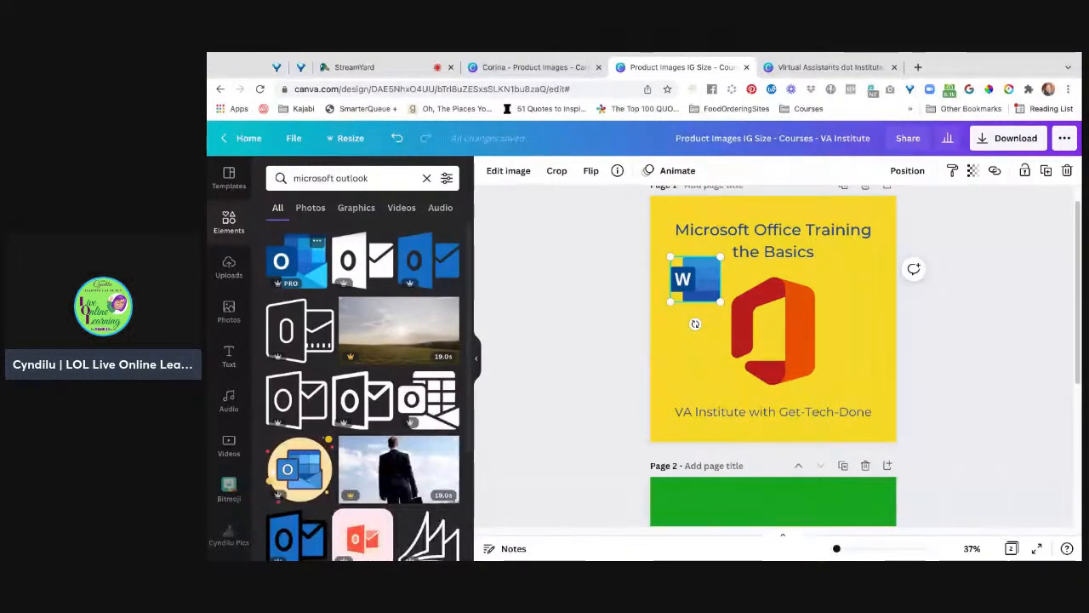
{"action": "left_click", "coordinate": [294, 259]}
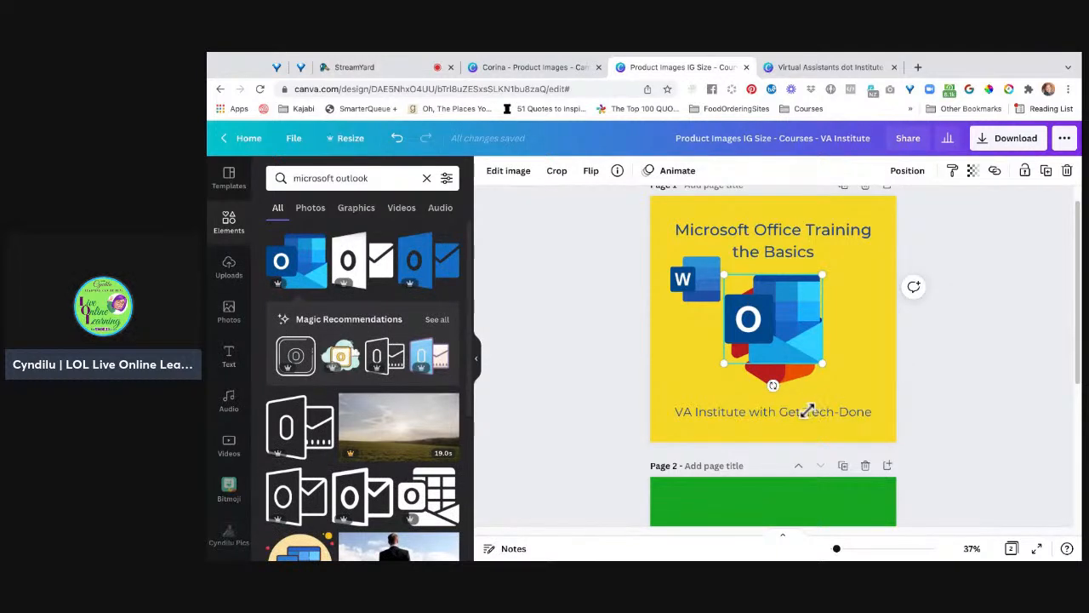
Step: Shrink the Outlook icon to the size of the Word icon and place it below the Word icon
{"action": "left_click_drag", "start_coordinate": [806, 411], "coordinate": [825, 374]}
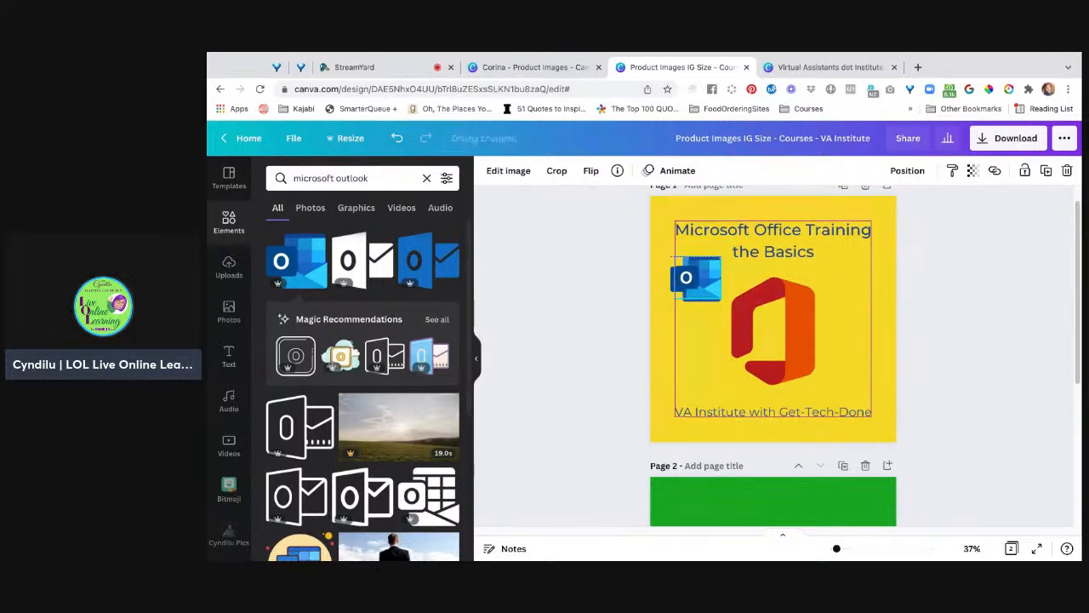
{"action": "left_click_drag", "start_coordinate": [699, 278], "coordinate": [670, 302]}
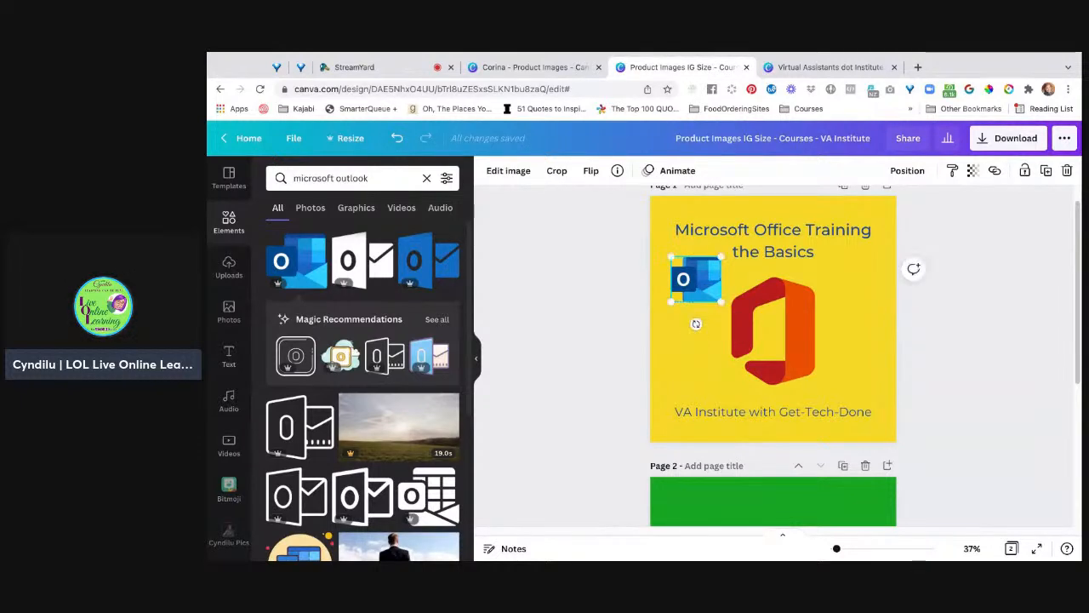
{"action": "left_click", "coordinate": [545, 370]}
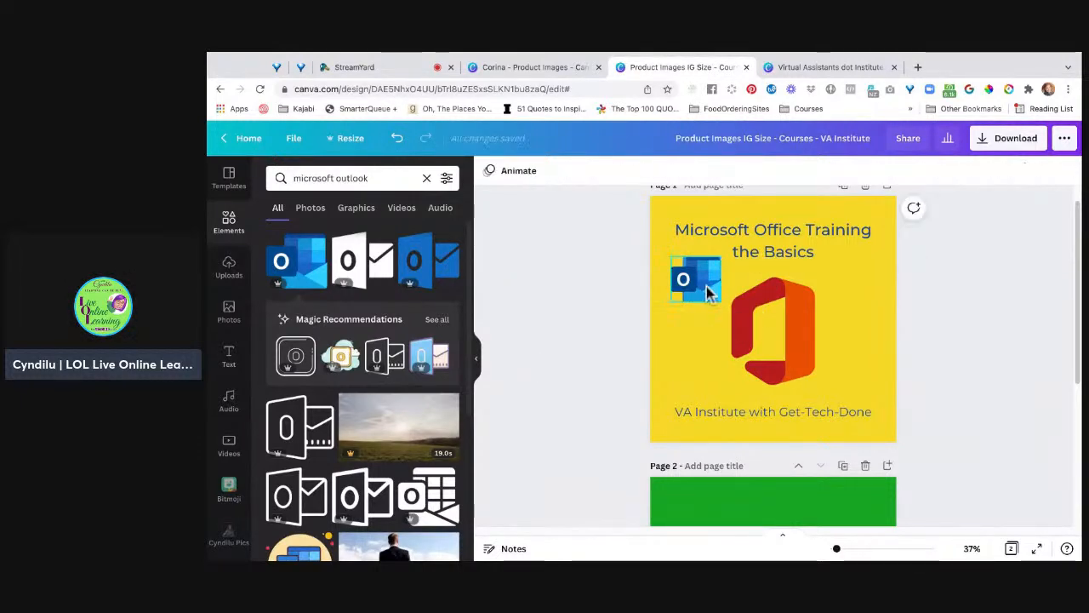
{"action": "mouse_move", "coordinate": [696, 279]}
{"action": "left_mouse_down"}
{"action": "mouse_move", "coordinate": [703, 306]}
{"action": "mouse_move", "coordinate": [687, 337]}
{"action": "left_mouse_up"}
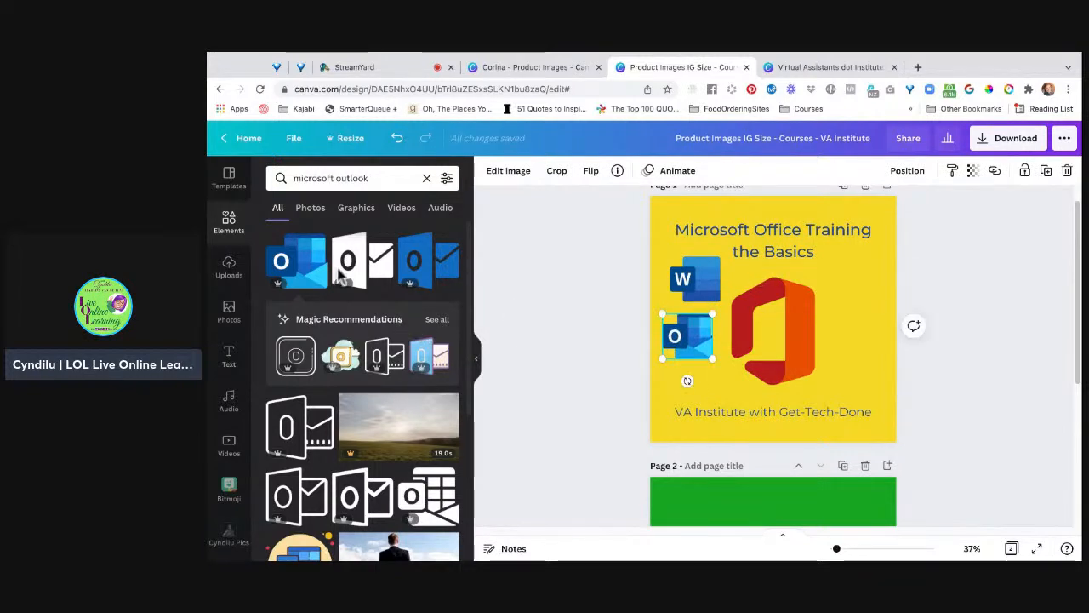
Step: Search the design elements for "microsoft excel" and add the green Excel icon with the dark X tile to page 1
{"action": "double_click", "coordinate": [352, 178]}
{"action": "type", "text": "excel"}
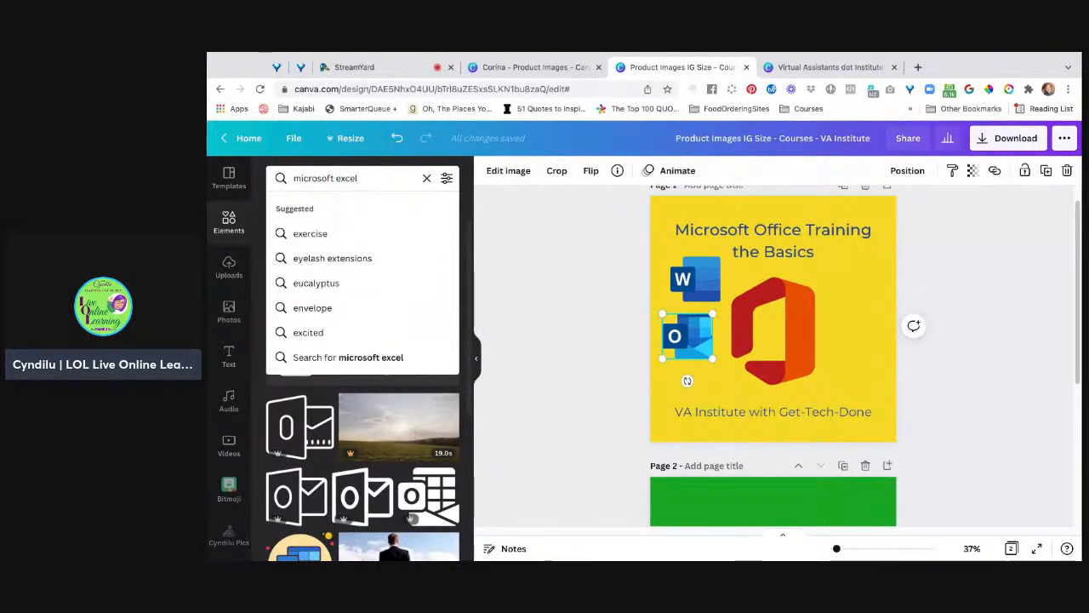
{"action": "key", "text": "Return"}
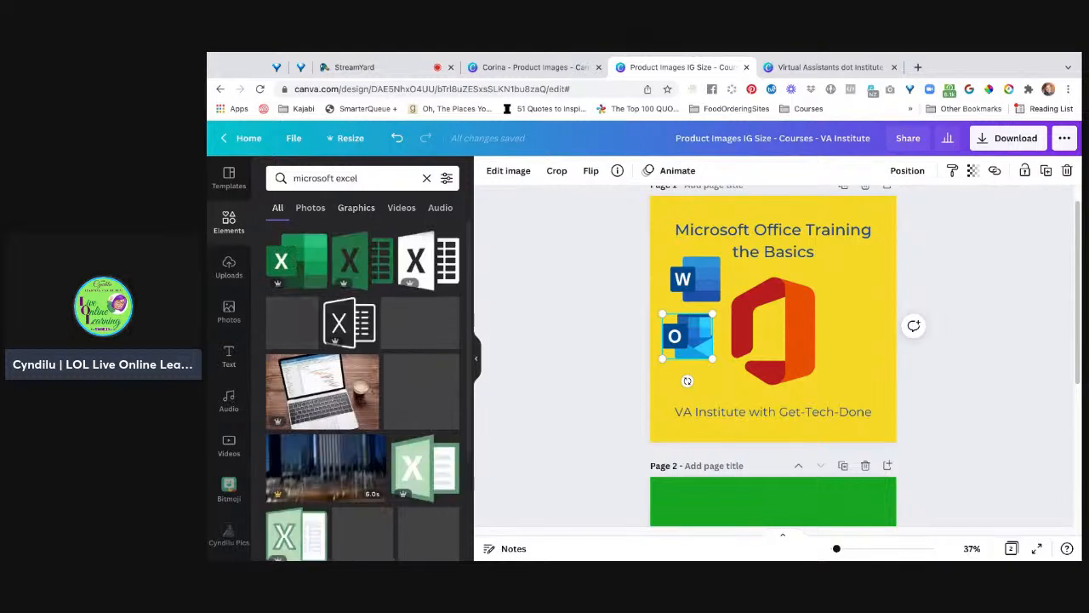
{"action": "left_click", "coordinate": [296, 259]}
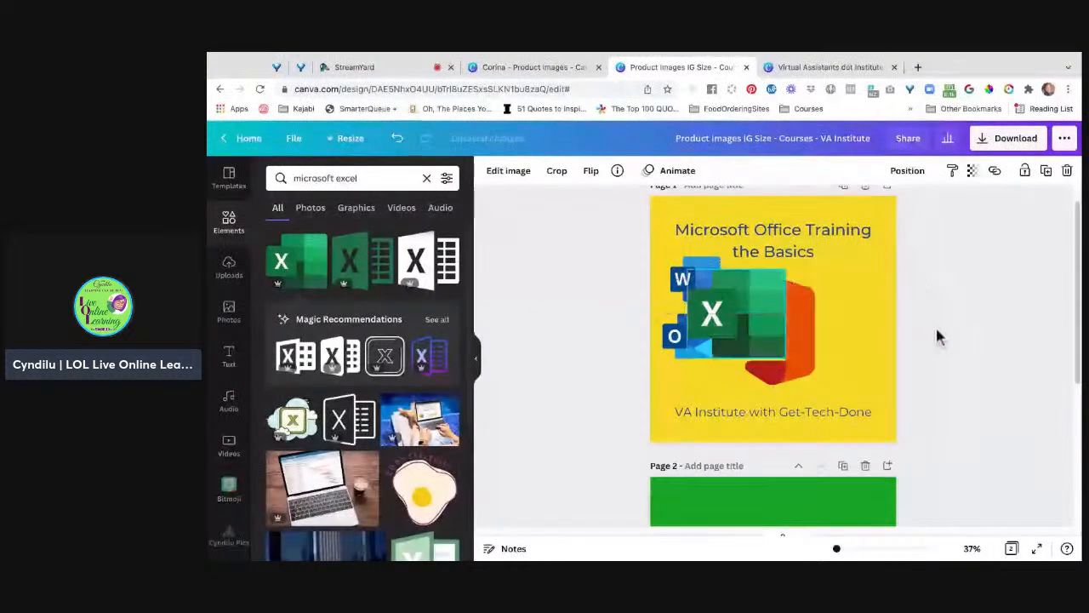
Step: Shrink the Excel icon to the Word icon's size and place it right of the Office logo, level with the Word icon
{"action": "left_click_drag", "start_coordinate": [687, 305], "coordinate": [670, 302]}
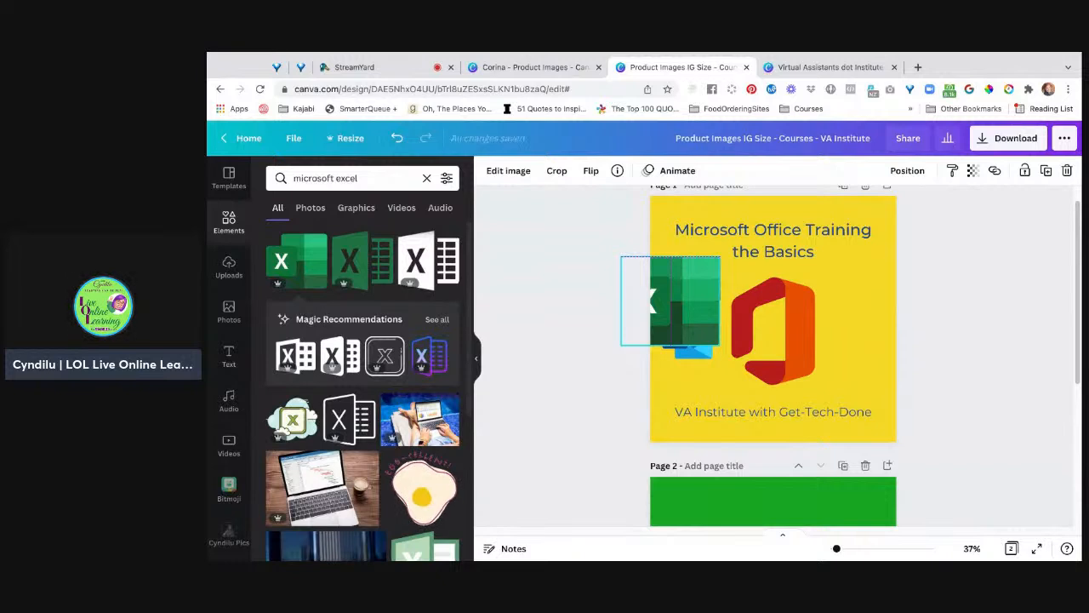
{"action": "left_click_drag", "start_coordinate": [622, 344], "coordinate": [857, 281]}
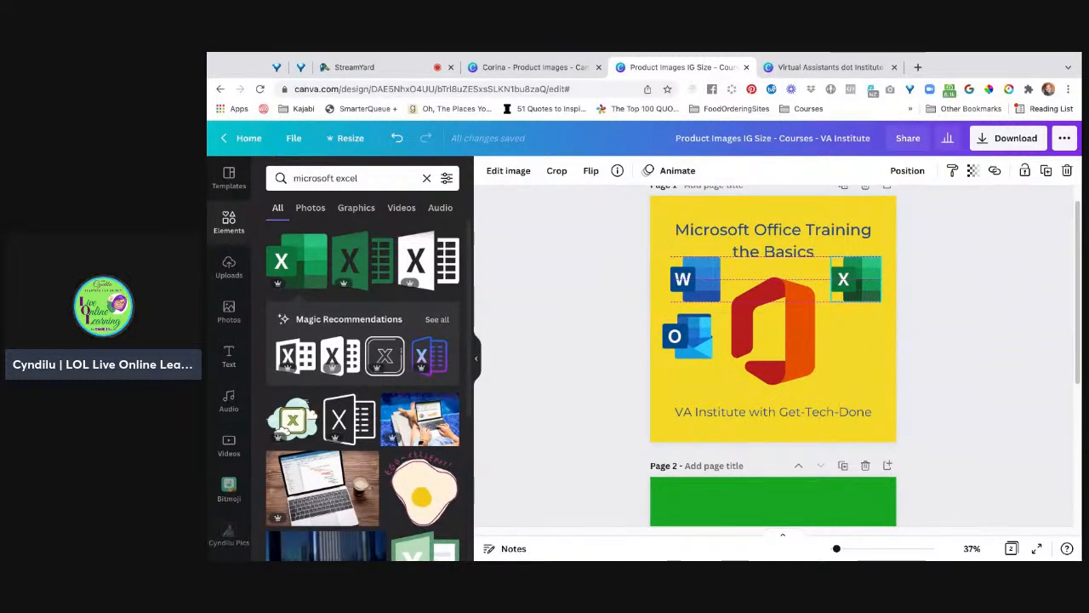
{"action": "left_click_drag", "start_coordinate": [857, 281], "coordinate": [858, 281]}
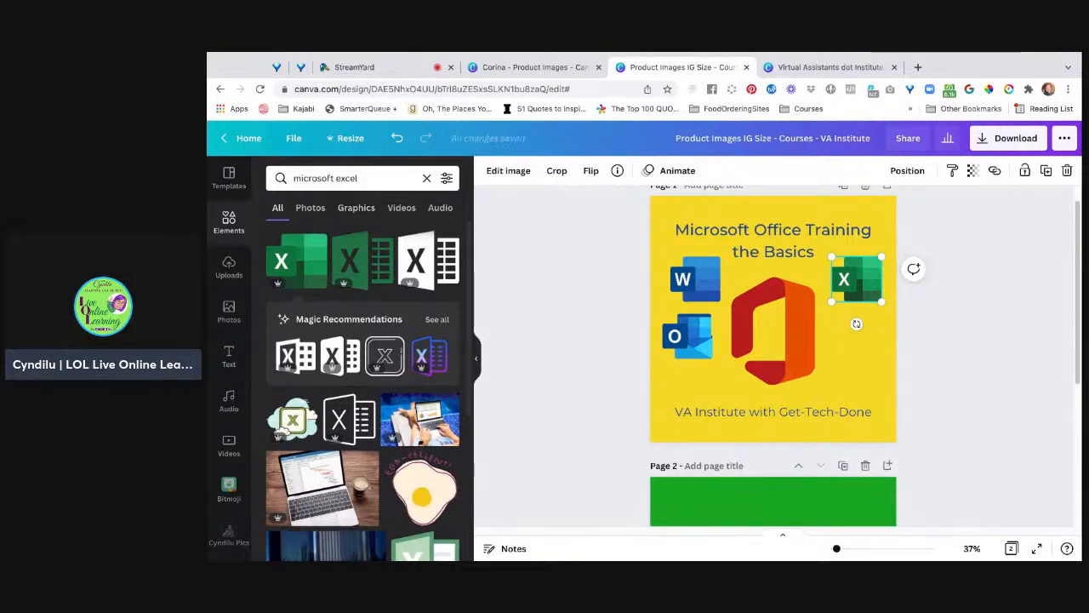
Step: Search the design elements for "microsoft powerpoint" and add the round orange-red PowerPoint icon with the dark P tile to page 1
{"action": "double_click", "coordinate": [347, 177]}
{"action": "type", "text": "powerpoint"}
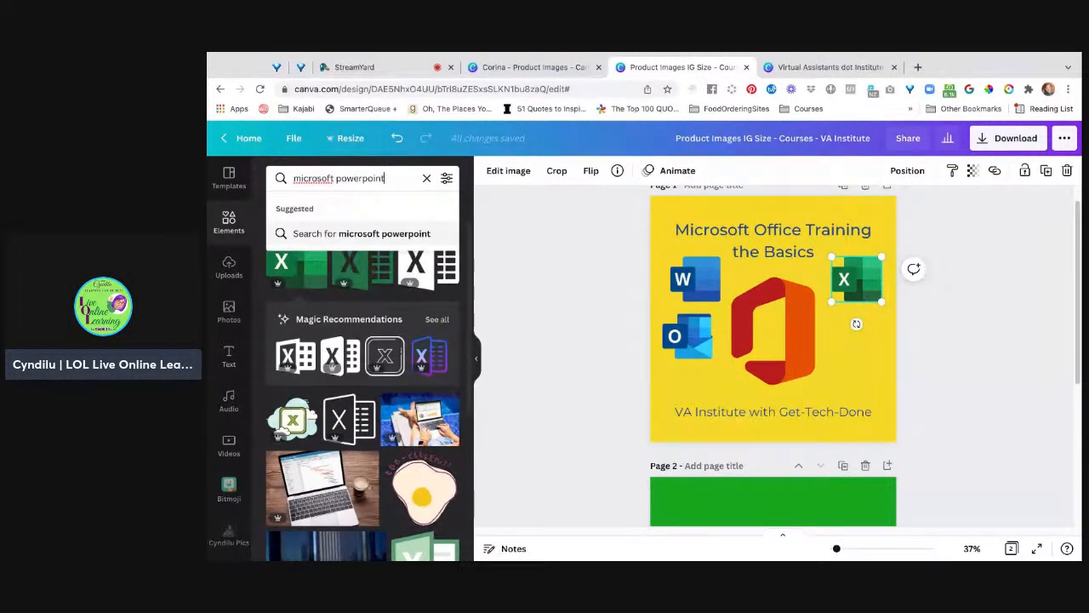
{"action": "key", "text": "Return"}
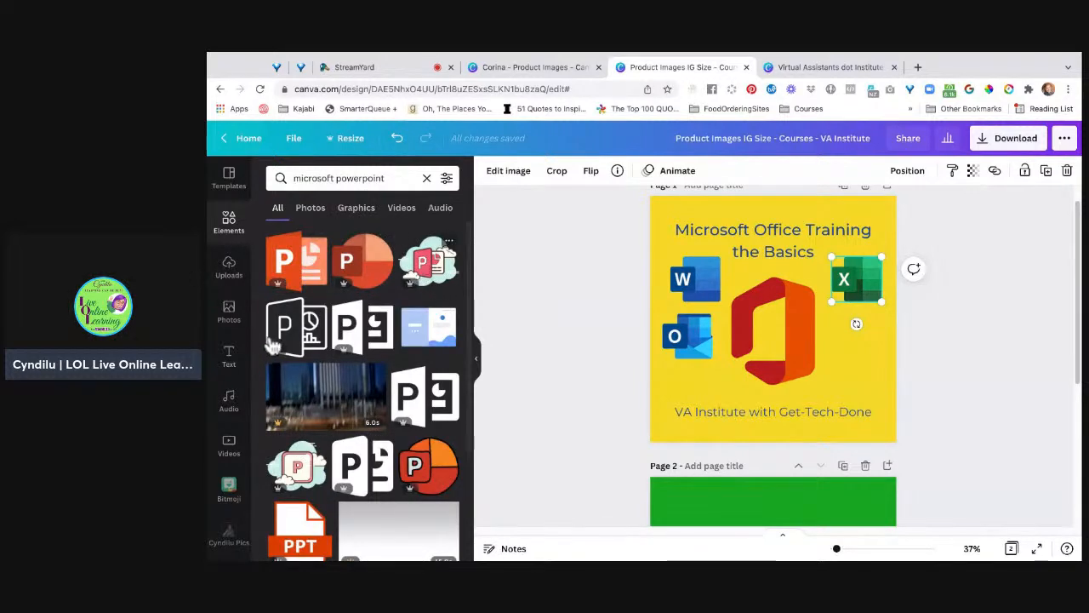
{"action": "scroll", "coordinate": [259, 458], "scroll_direction": "down", "scroll_amount": 3}
{"action": "scroll", "coordinate": [258, 460], "scroll_direction": "down", "scroll_amount": 3}
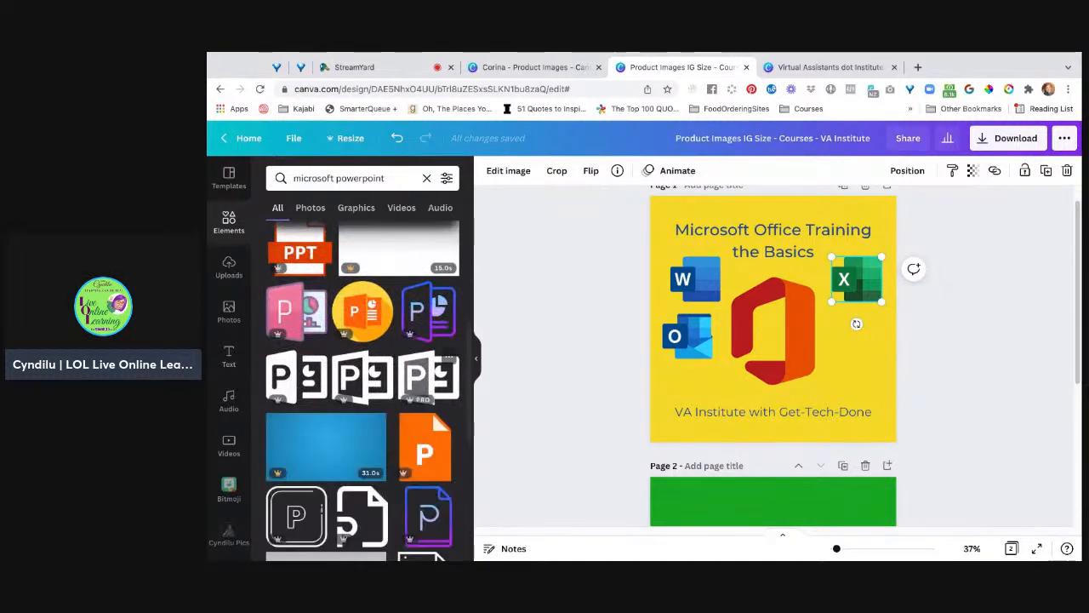
{"action": "scroll", "coordinate": [363, 392], "scroll_direction": "up", "scroll_amount": 6}
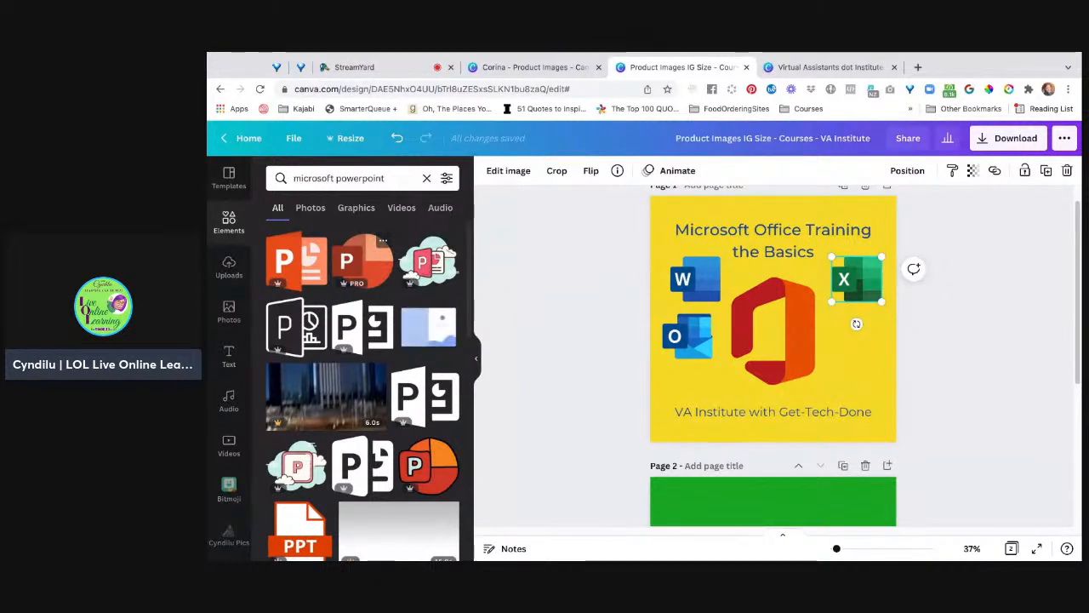
{"action": "scroll", "coordinate": [363, 392], "scroll_direction": "down", "scroll_amount": 4}
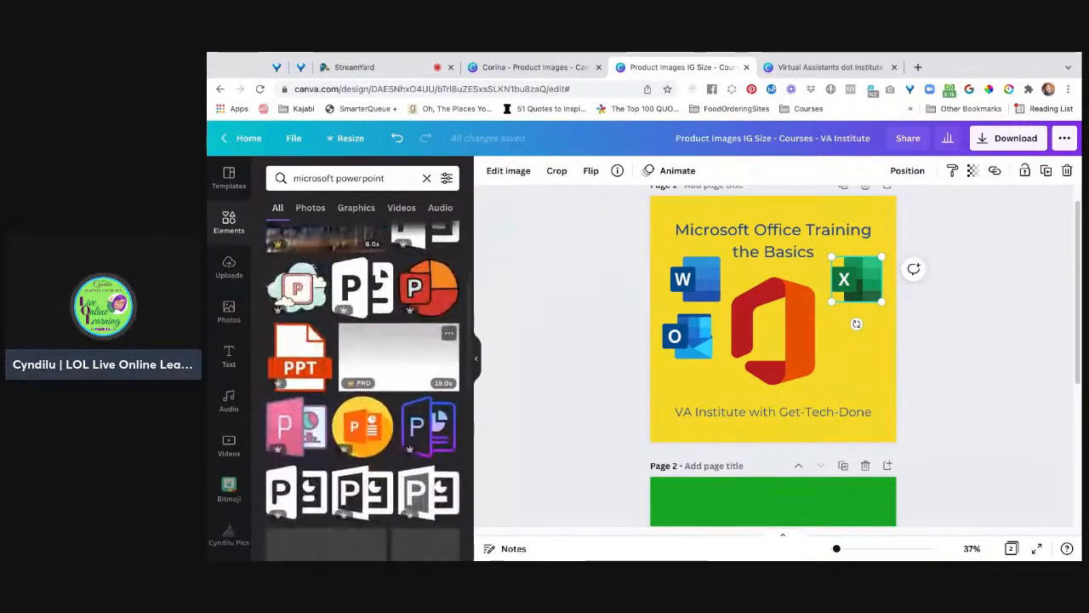
{"action": "scroll", "coordinate": [363, 392], "scroll_direction": "up", "scroll_amount": 4}
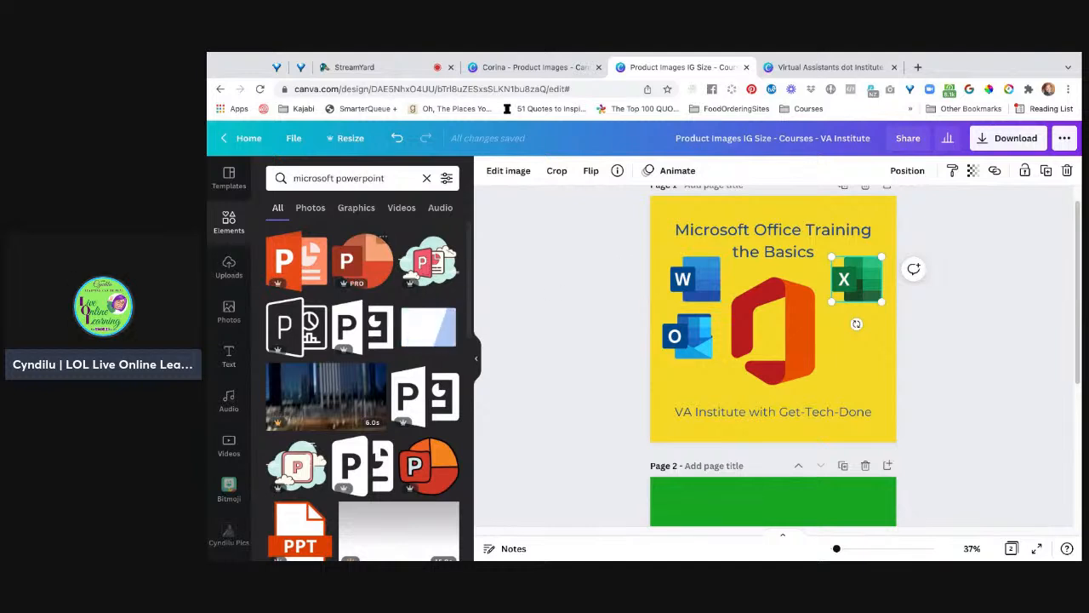
{"action": "left_click", "coordinate": [346, 260]}
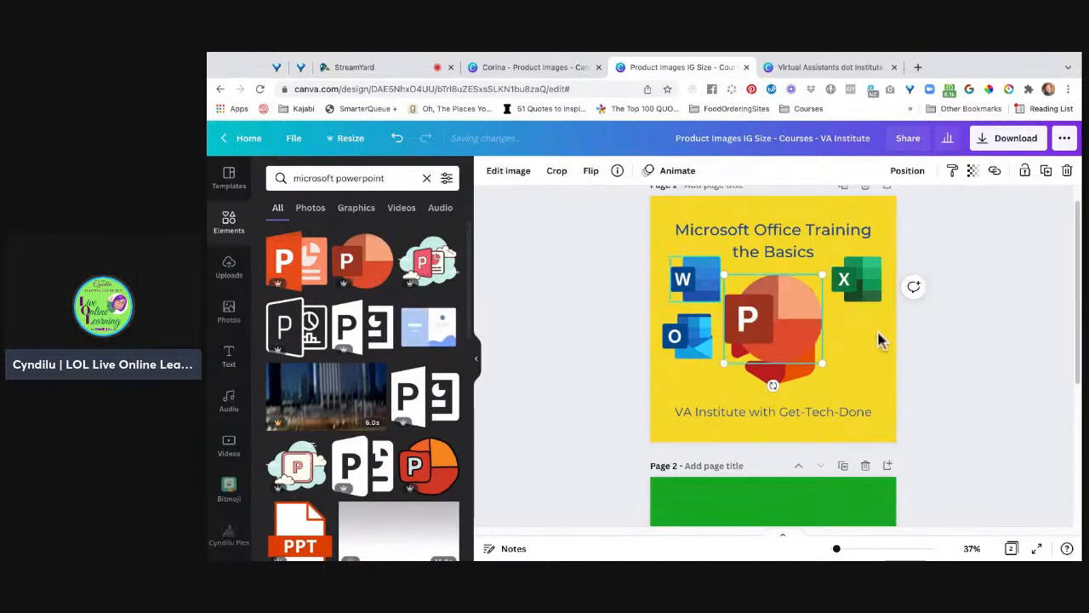
Step: Shrink the PowerPoint icon to match and place it below the Excel icon, and move the Outlook icon below Word, level with it
{"action": "left_click_drag", "start_coordinate": [772, 318], "coordinate": [687, 300]}
{"action": "left_click_drag", "start_coordinate": [736, 346], "coordinate": [856, 365]}
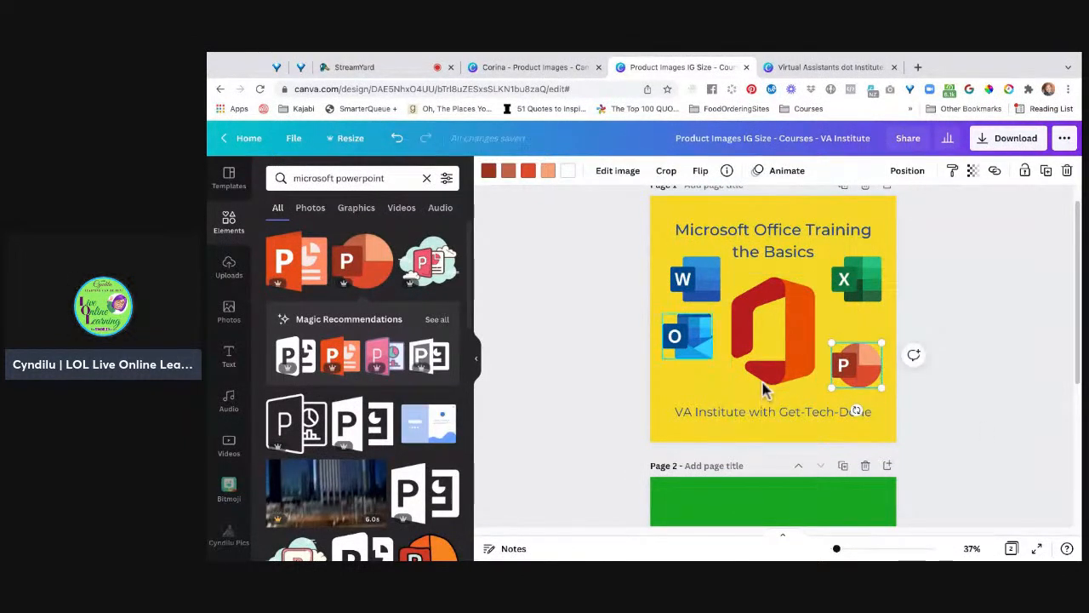
{"action": "left_click", "coordinate": [688, 337]}
{"action": "left_click_drag", "start_coordinate": [687, 337], "coordinate": [695, 365]}
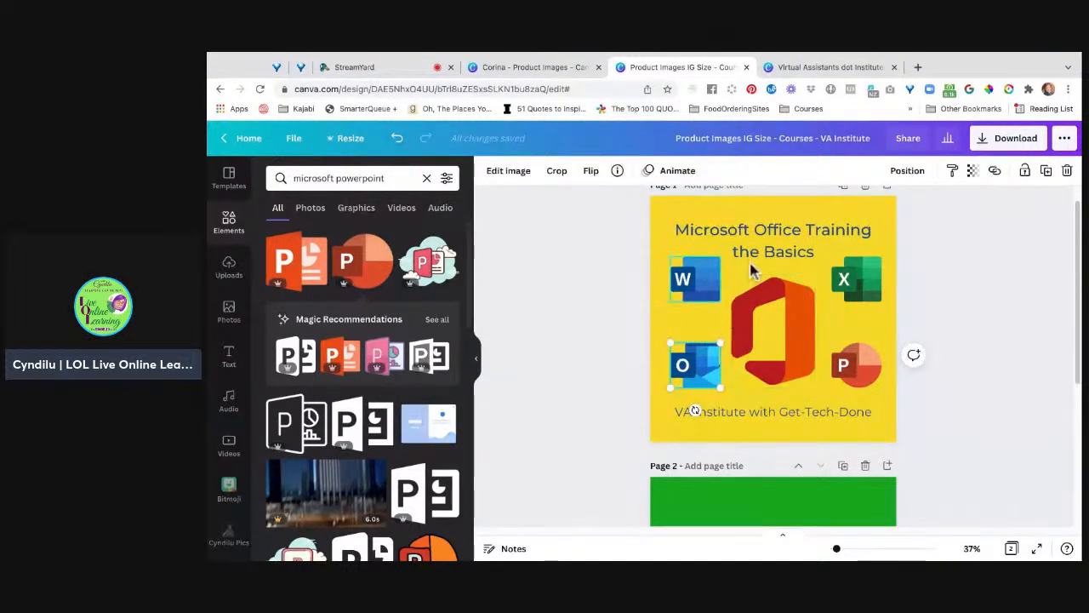
Step: Shift the Word and Outlook icons together slightly left, away from the Office logo
{"action": "left_click_drag", "start_coordinate": [619, 257], "coordinate": [754, 439]}
{"action": "key", "text": "shift+Left"}
{"action": "key", "text": "shift+Left"}
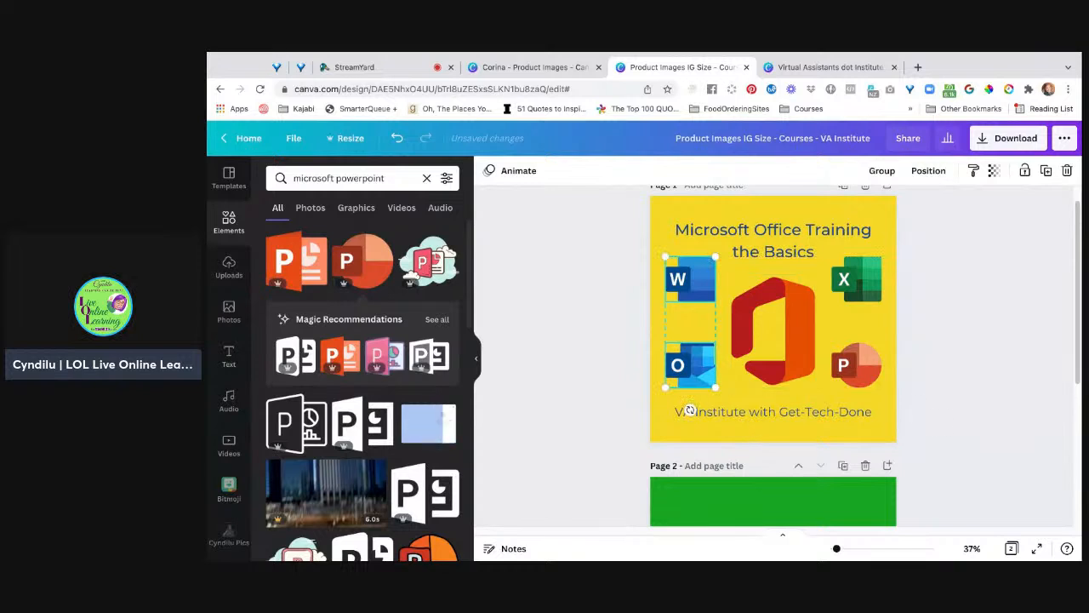
{"action": "key", "text": "Escape"}
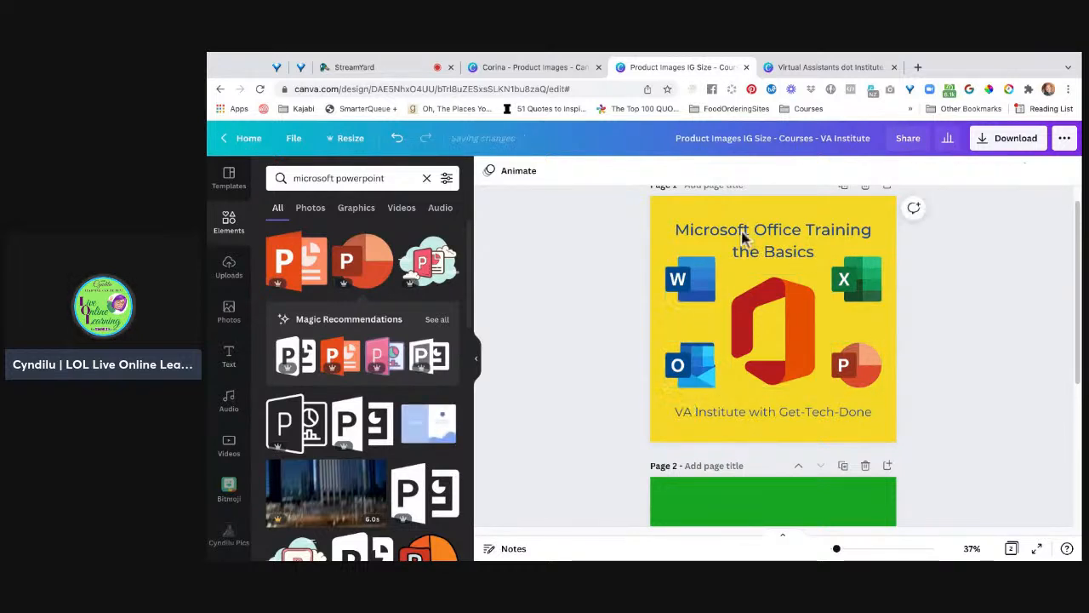
Step: Check the alignment of the four app icons in pairs: Word with Excel, Outlook with PowerPoint, and Excel with PowerPoint
{"action": "left_click", "coordinate": [690, 279]}
{"action": "left_click", "coordinate": [856, 279], "text": "shift"}
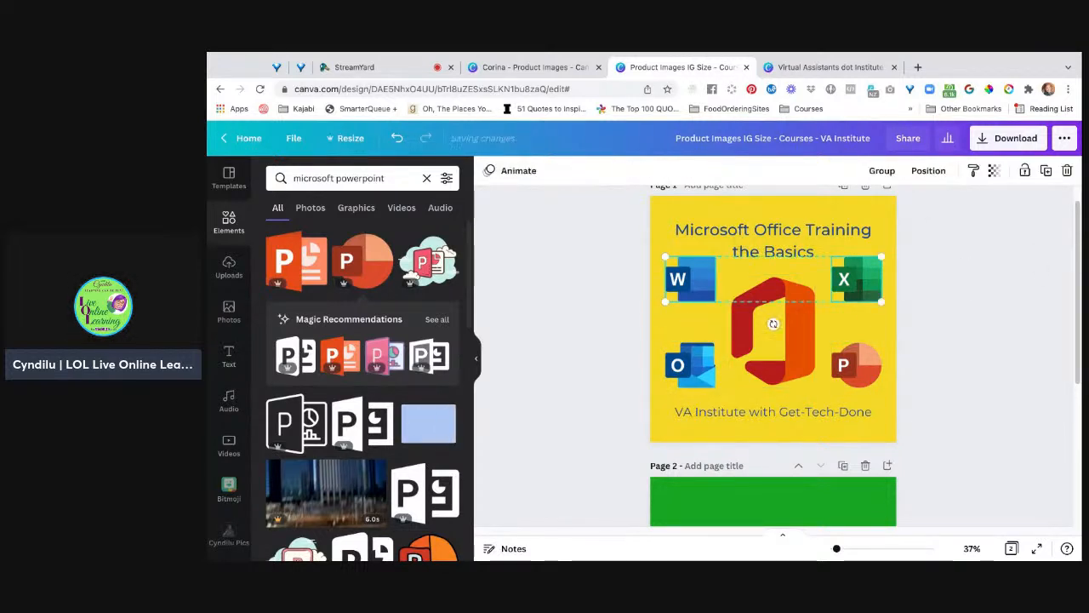
{"action": "left_click", "coordinate": [928, 170]}
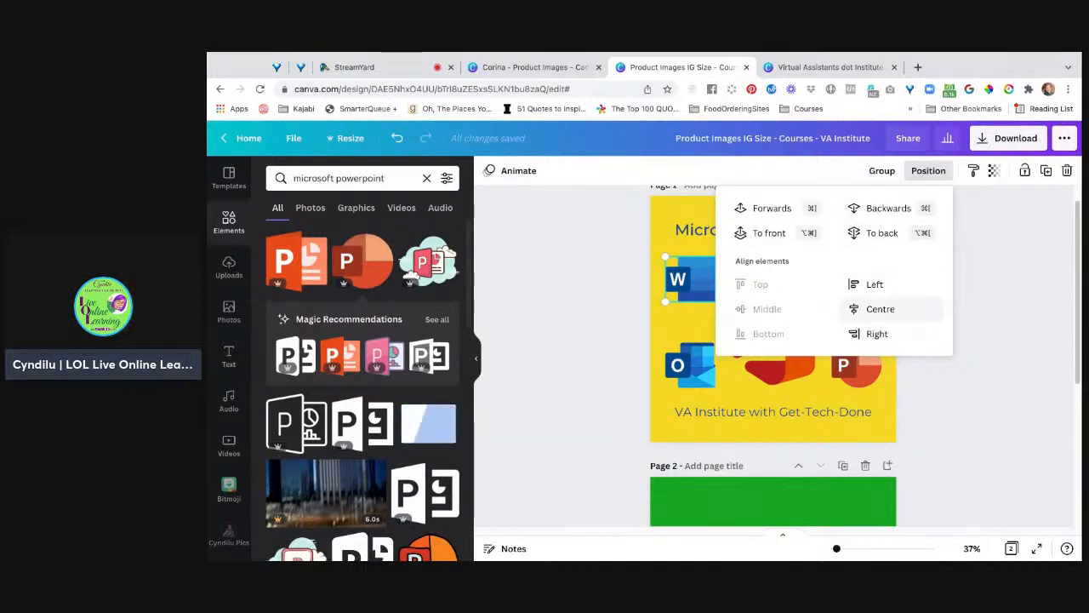
{"action": "left_click", "coordinate": [928, 171]}
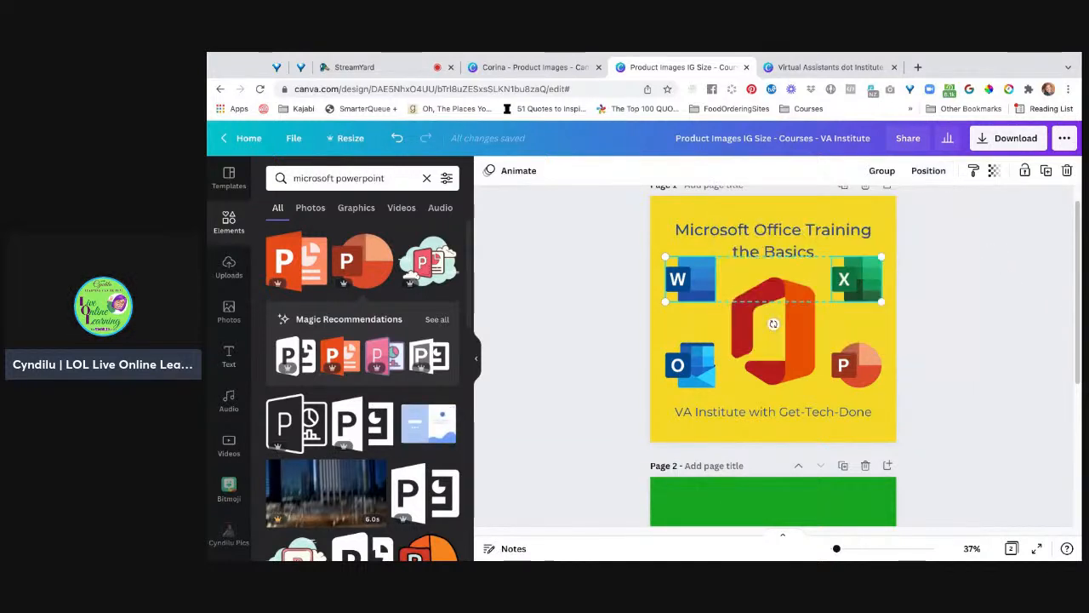
{"action": "left_click", "coordinate": [855, 366]}
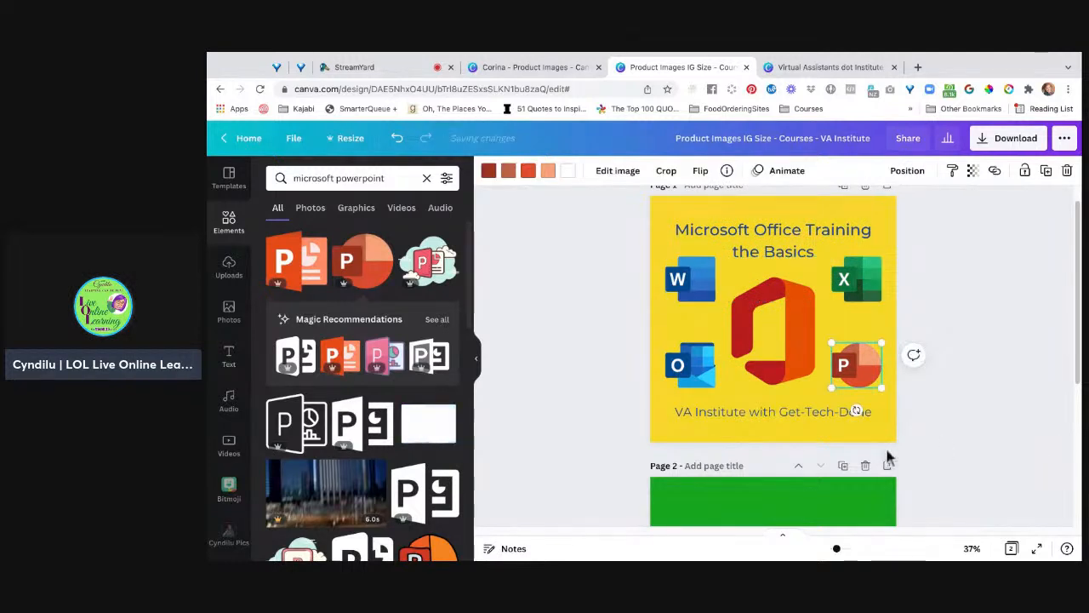
{"action": "left_click", "coordinate": [690, 366], "text": "shift"}
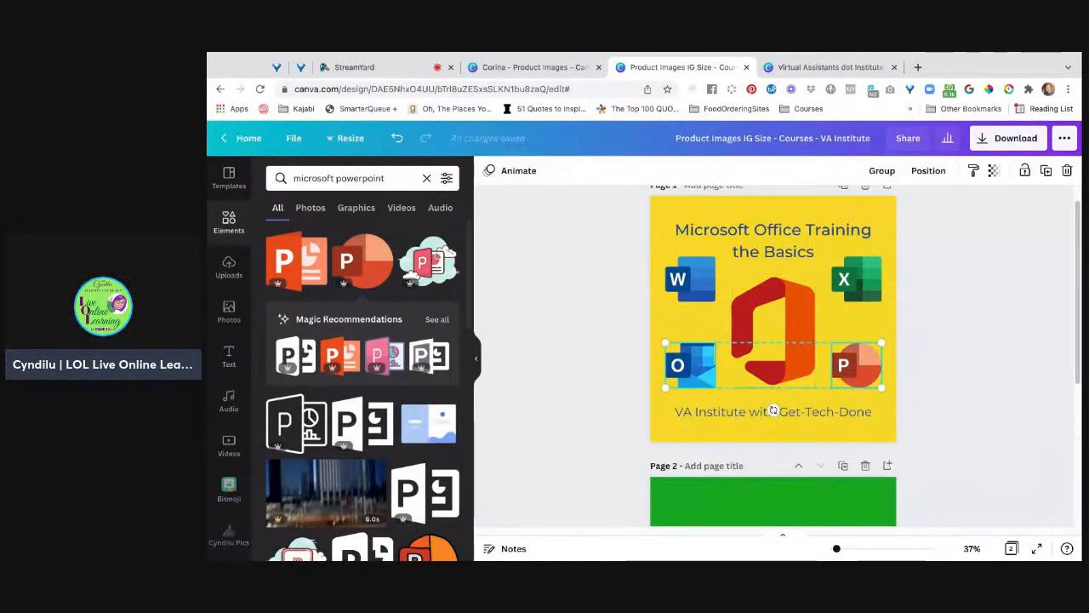
{"action": "left_click", "coordinate": [928, 171]}
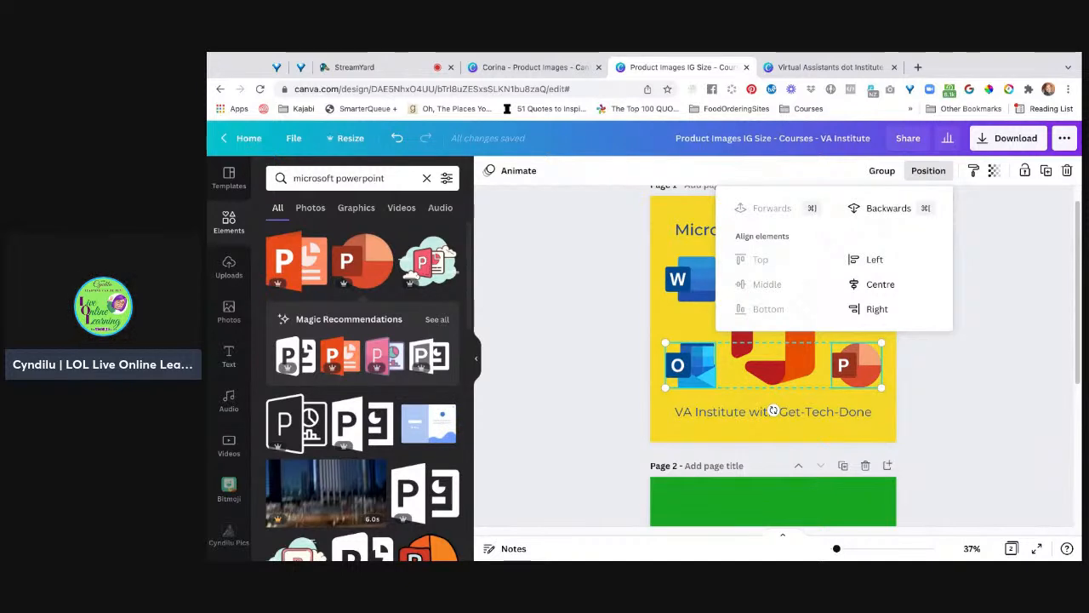
{"action": "key", "text": "Escape"}
{"action": "left_click", "coordinate": [1076, 435]}
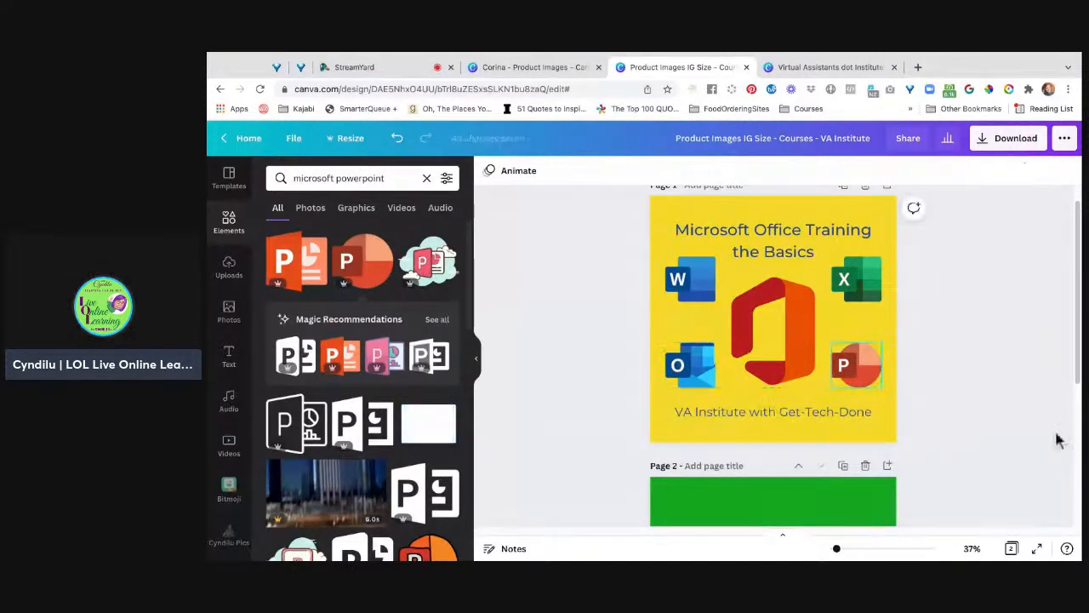
{"action": "left_click", "coordinate": [856, 366]}
{"action": "left_click", "coordinate": [857, 280], "text": "shift"}
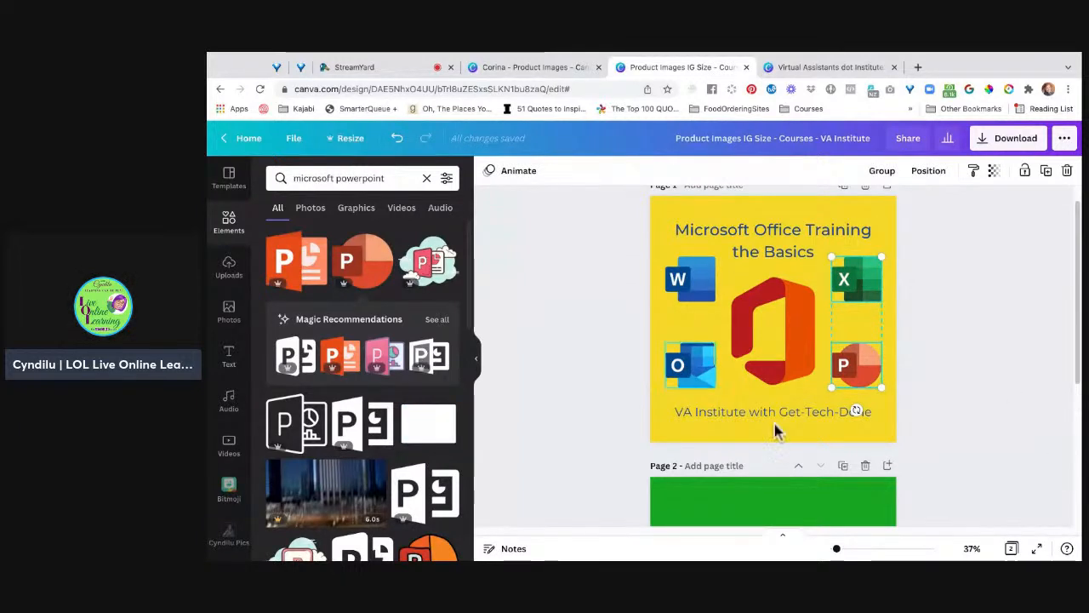
{"action": "left_click", "coordinate": [544, 493]}
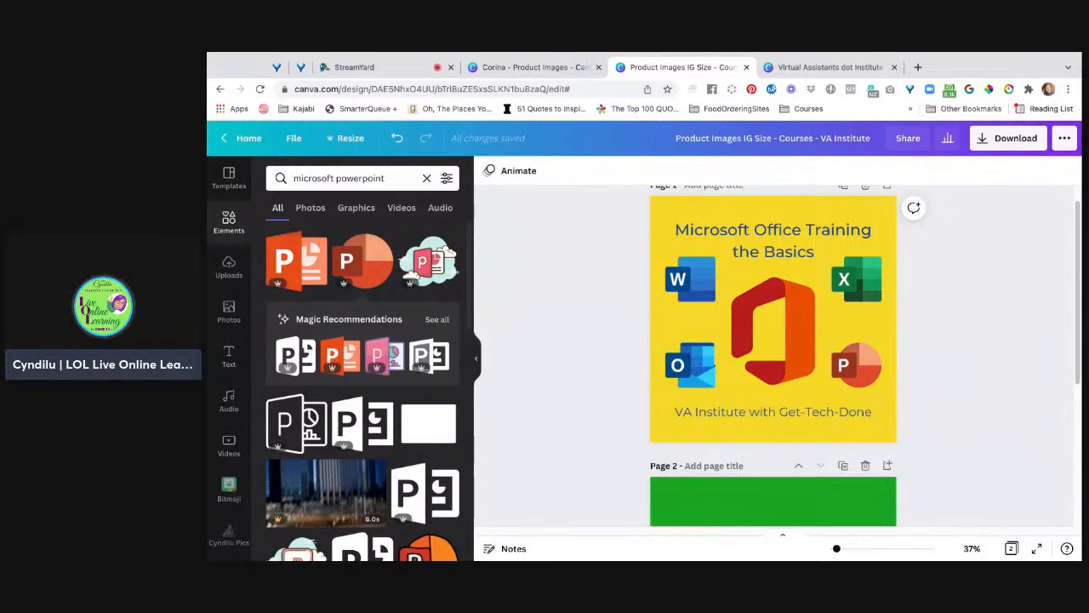
Step: Duplicate page 1 with the finished Microsoft Office Training design
{"action": "scroll", "coordinate": [773, 358], "scroll_direction": "down", "scroll_amount": 1}
{"action": "scroll", "coordinate": [772, 357], "scroll_direction": "up", "scroll_amount": 1}
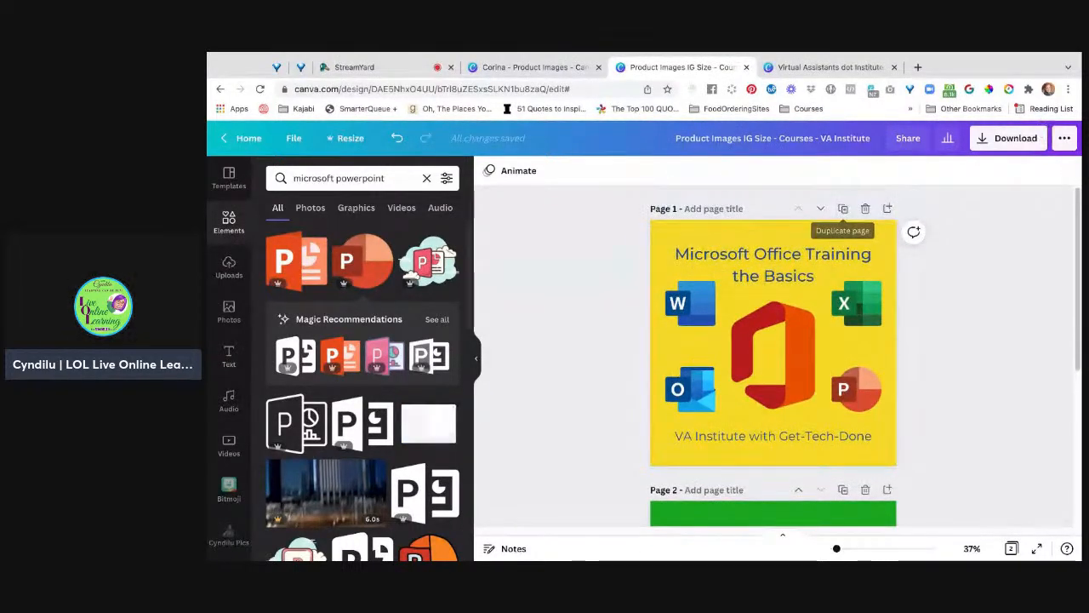
{"action": "scroll", "coordinate": [772, 358], "scroll_direction": "down", "scroll_amount": 2}
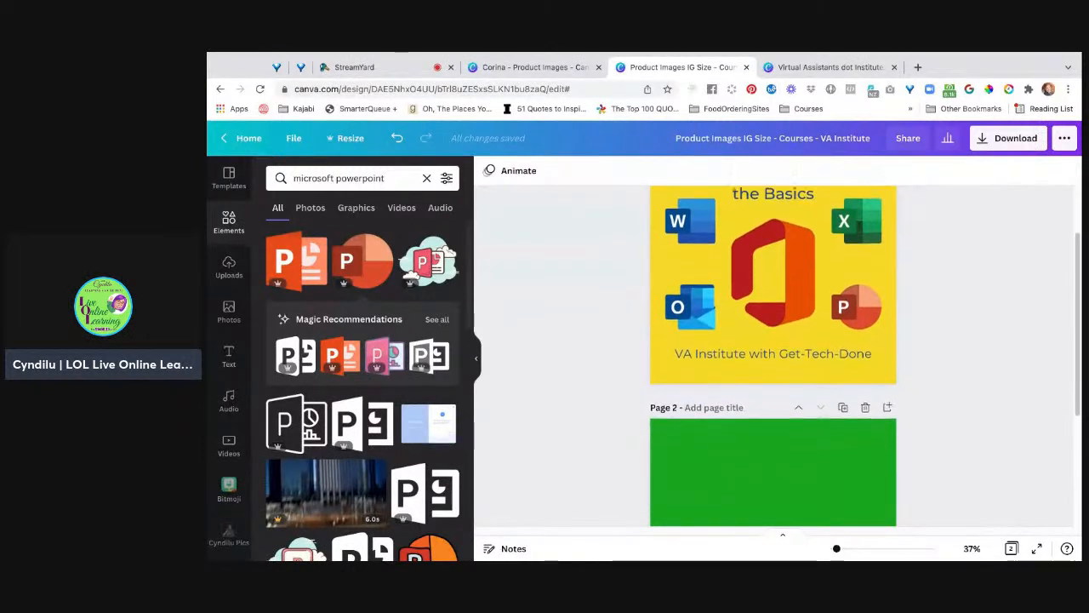
{"action": "scroll", "coordinate": [772, 358], "scroll_direction": "up", "scroll_amount": 2}
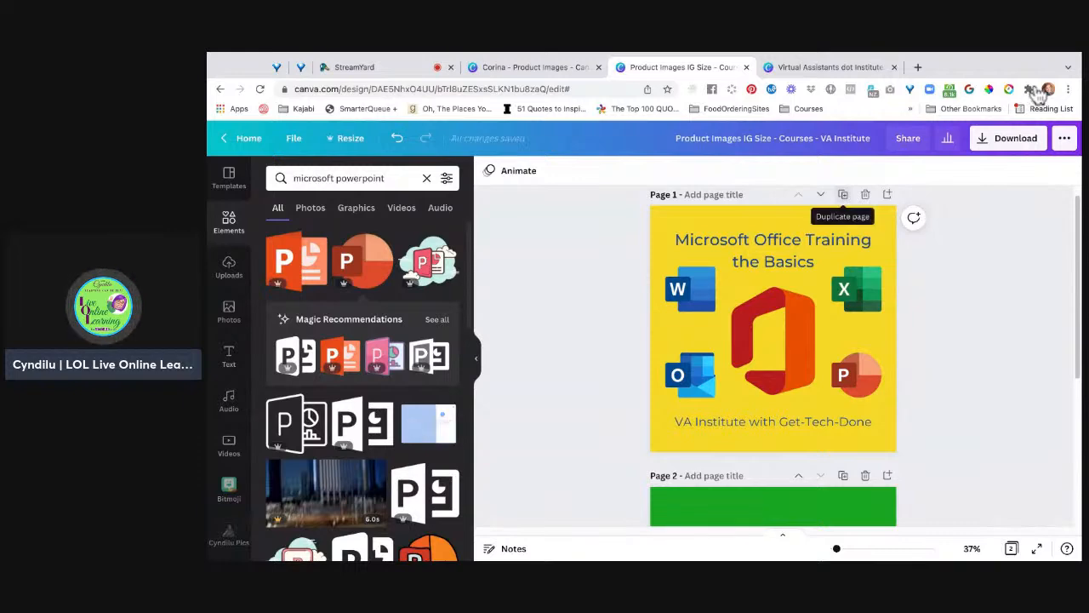
{"action": "left_click", "coordinate": [843, 194]}
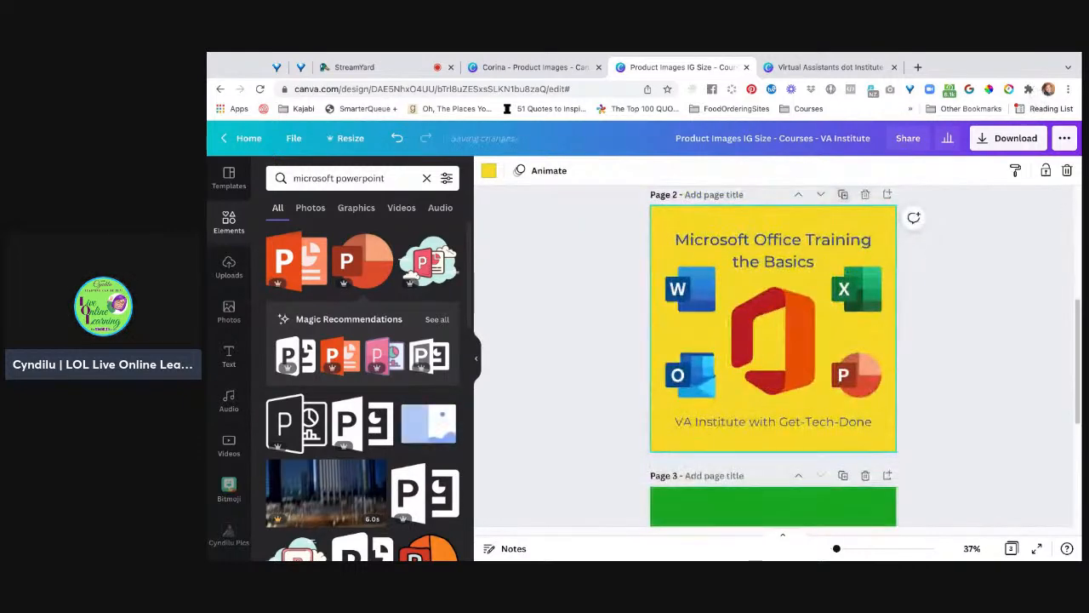
Step: Change the title on page 2 to "Google Tools - the Basics"
{"action": "scroll", "coordinate": [956, 387], "scroll_direction": "up", "scroll_amount": 2}
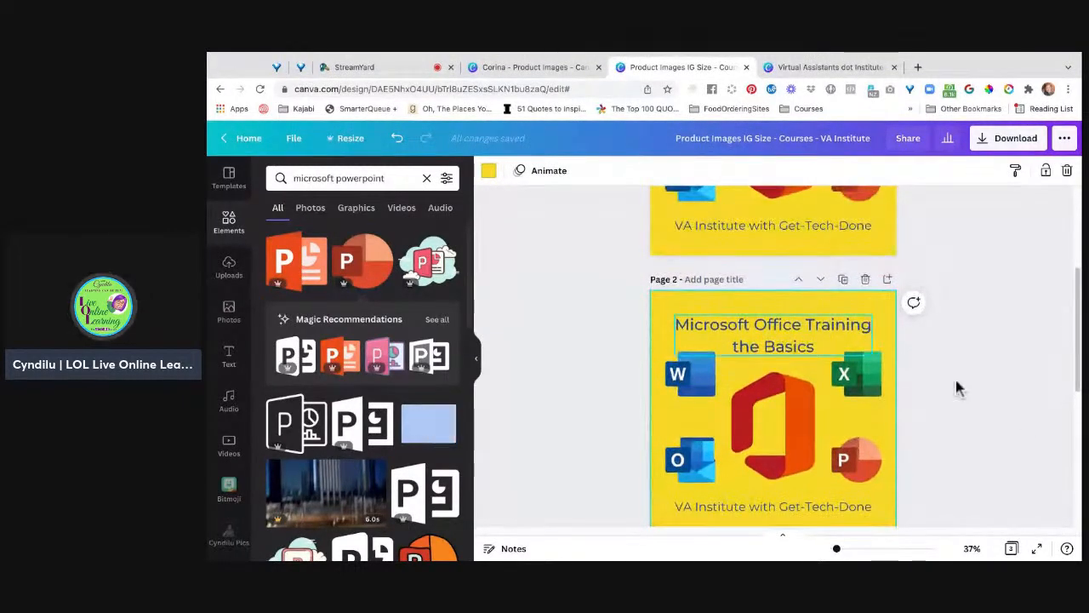
{"action": "left_click", "coordinate": [866, 347]}
{"action": "double_click", "coordinate": [847, 346]}
{"action": "type", "text": "Googl"}
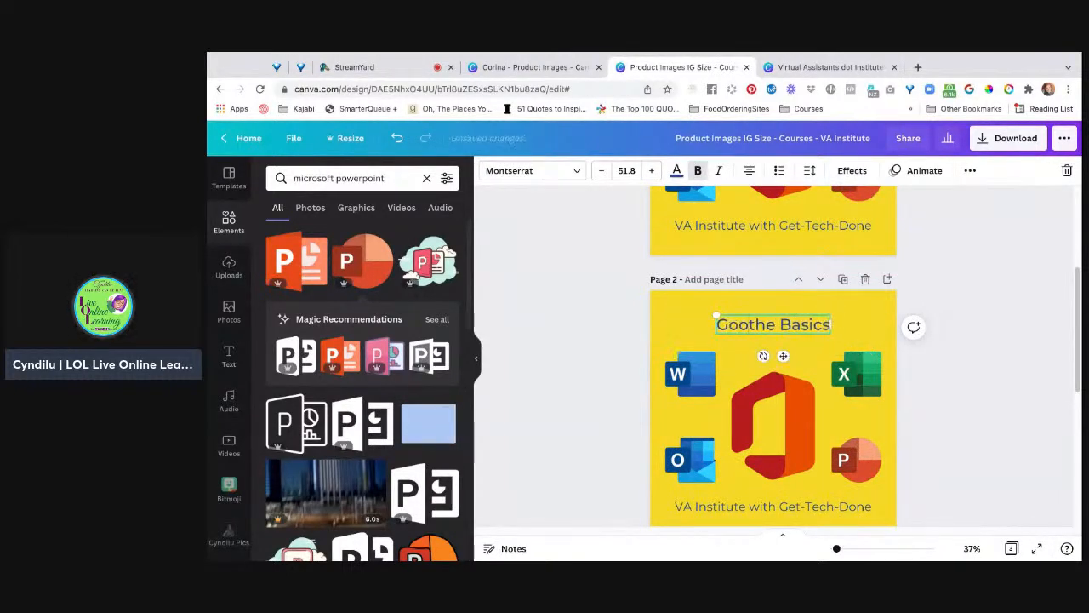
{"action": "type", "text": "e Tools "}
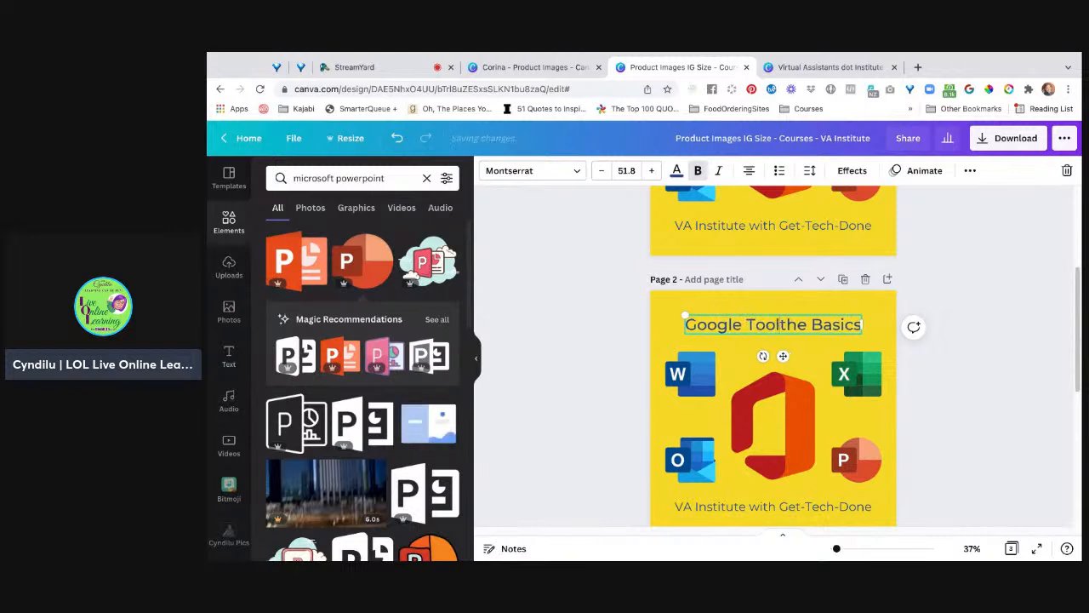
{"action": "type", "text": "-"}
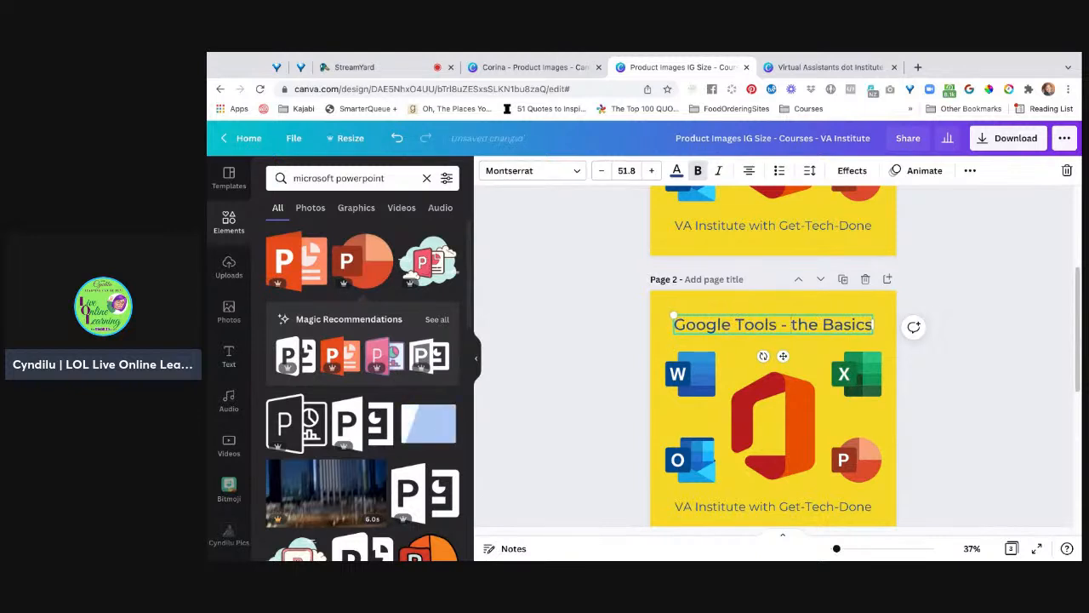
{"action": "left_click", "coordinate": [981, 463]}
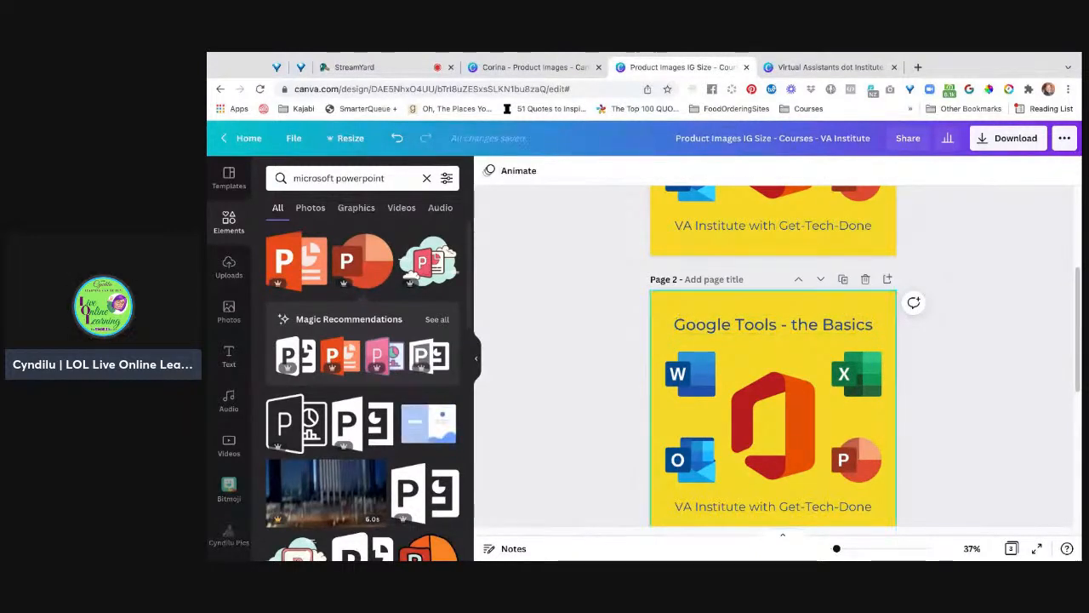
Step: Search the design elements for "Google" and replace the Office logo in the centre of page 2 with the multicoloured Google G logo
{"action": "left_click", "coordinate": [773, 425]}
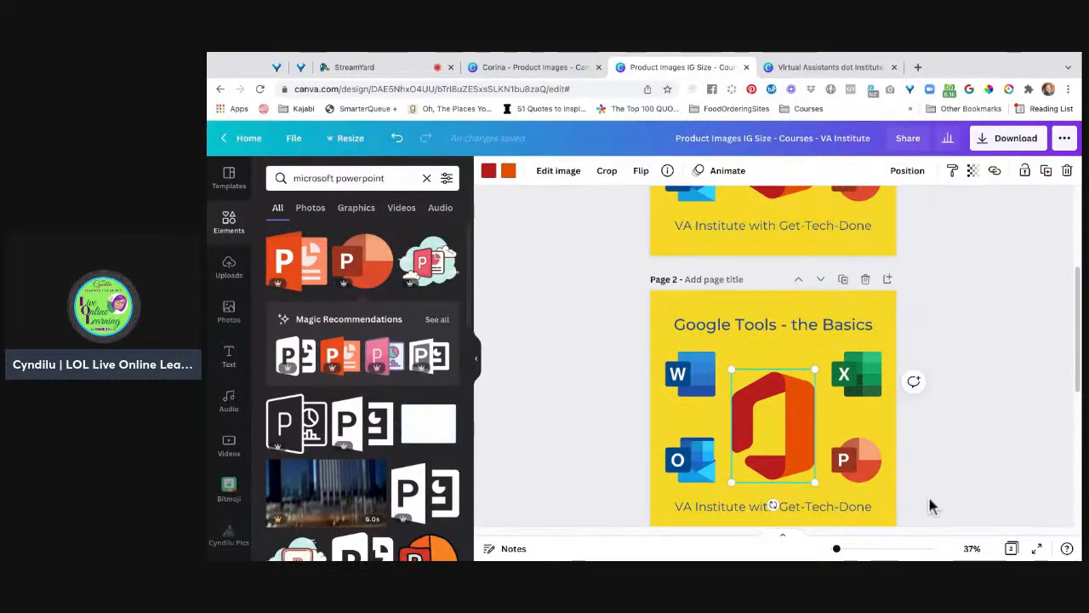
{"action": "triple_click", "coordinate": [366, 178]}
{"action": "type", "text": "Google"}
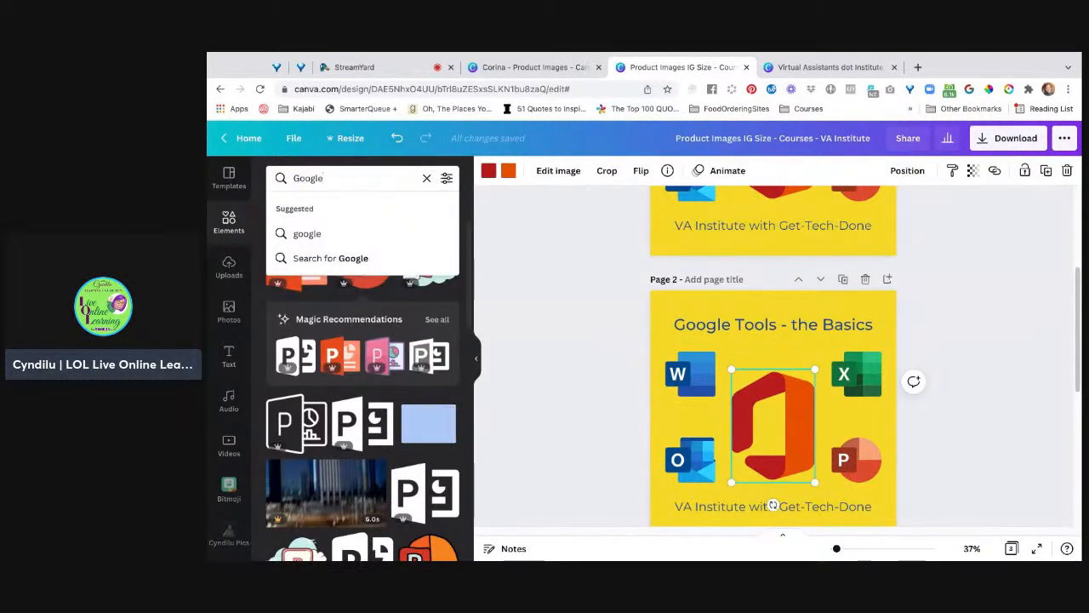
{"action": "key", "text": "Return"}
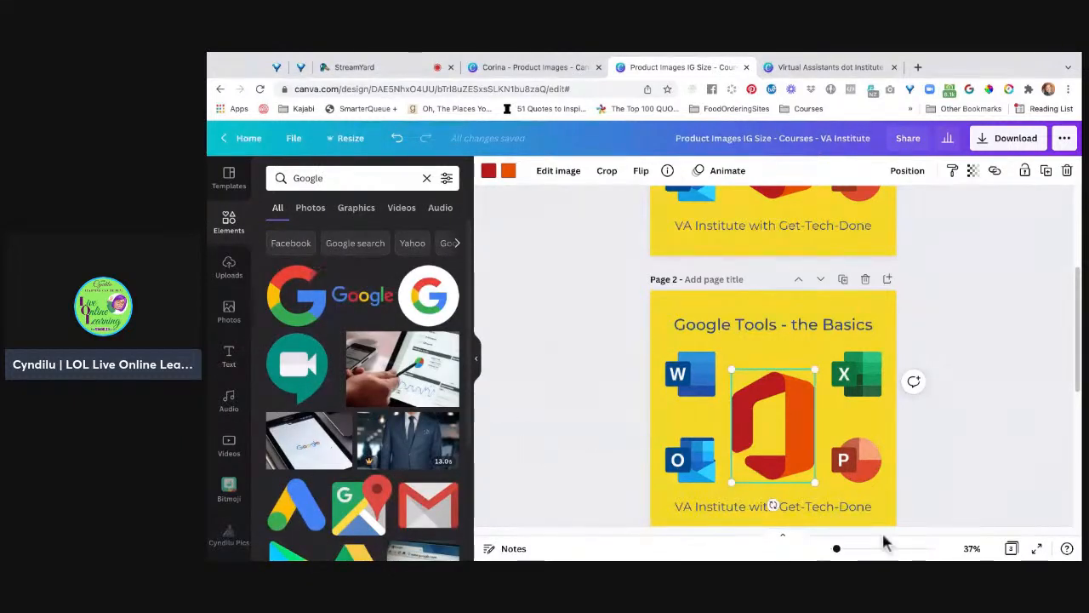
{"action": "key", "text": "Delete"}
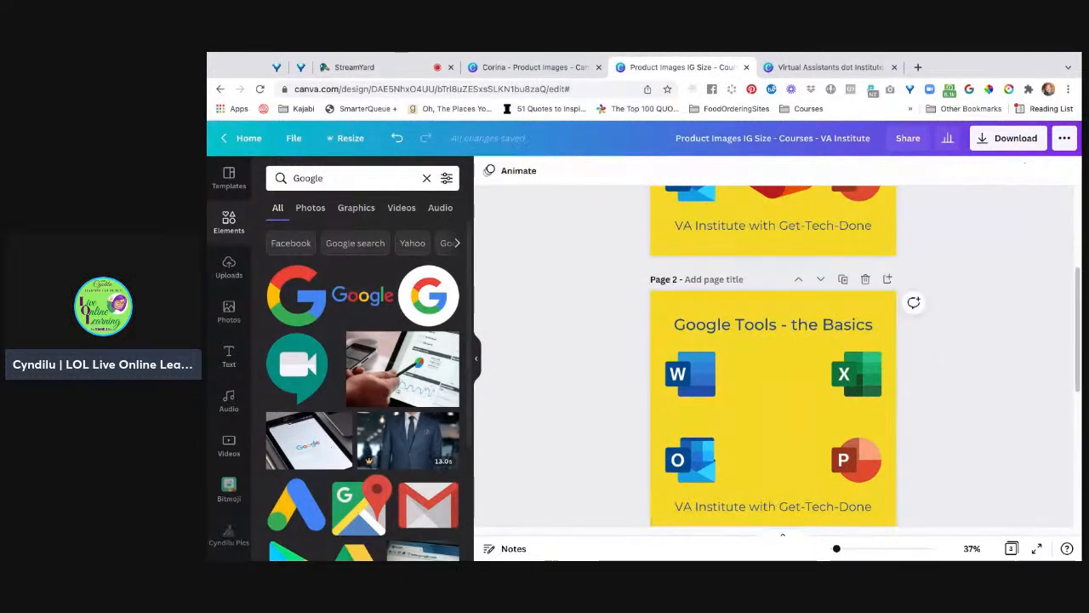
{"action": "left_click", "coordinate": [296, 296]}
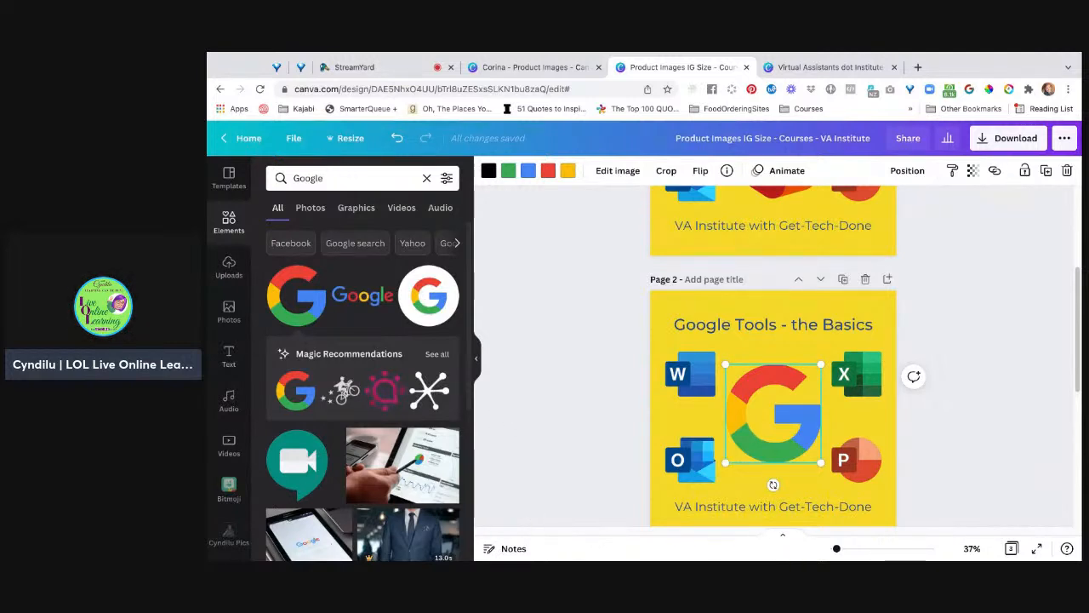
Step: Add the Google Drive icon from the Google results to page 2 and shrink it to app-icon size near the Word icon
{"action": "scroll", "coordinate": [363, 391], "scroll_direction": "down", "scroll_amount": 5}
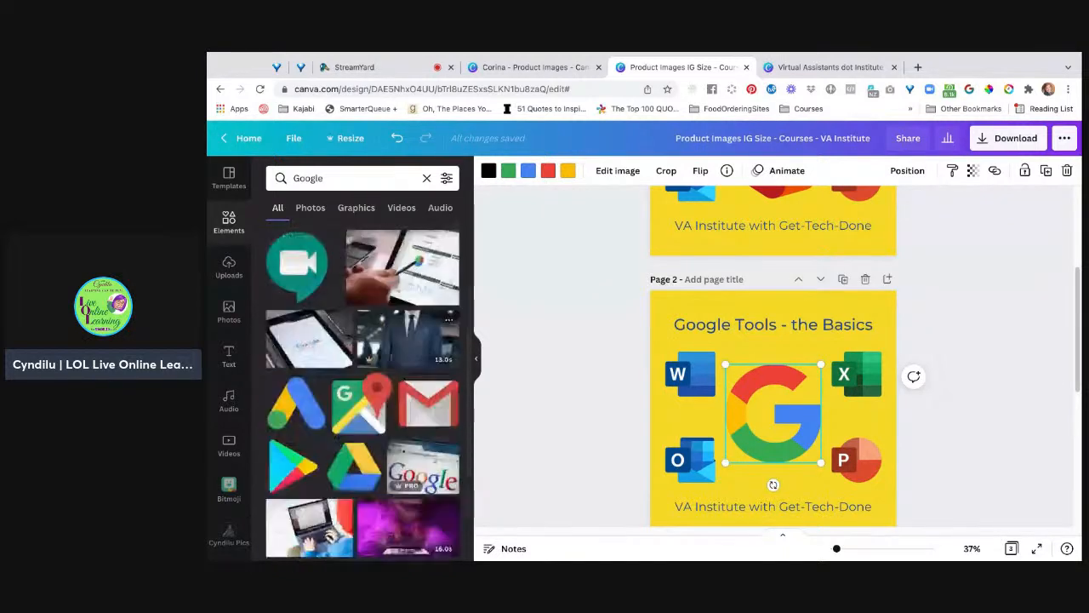
{"action": "scroll", "coordinate": [422, 417], "scroll_direction": "down", "scroll_amount": 1}
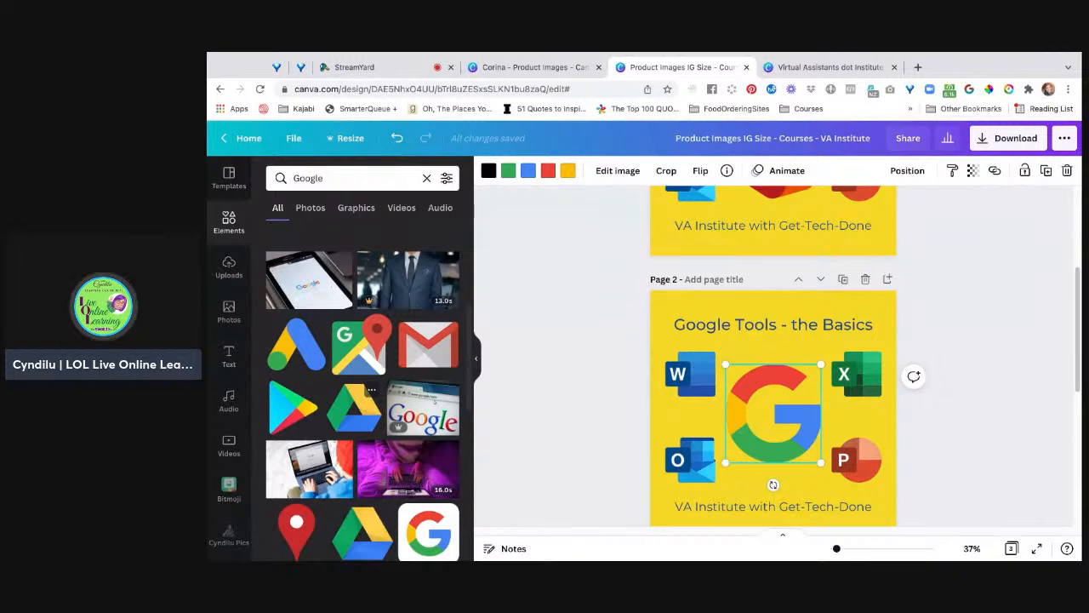
{"action": "left_click", "coordinate": [353, 407]}
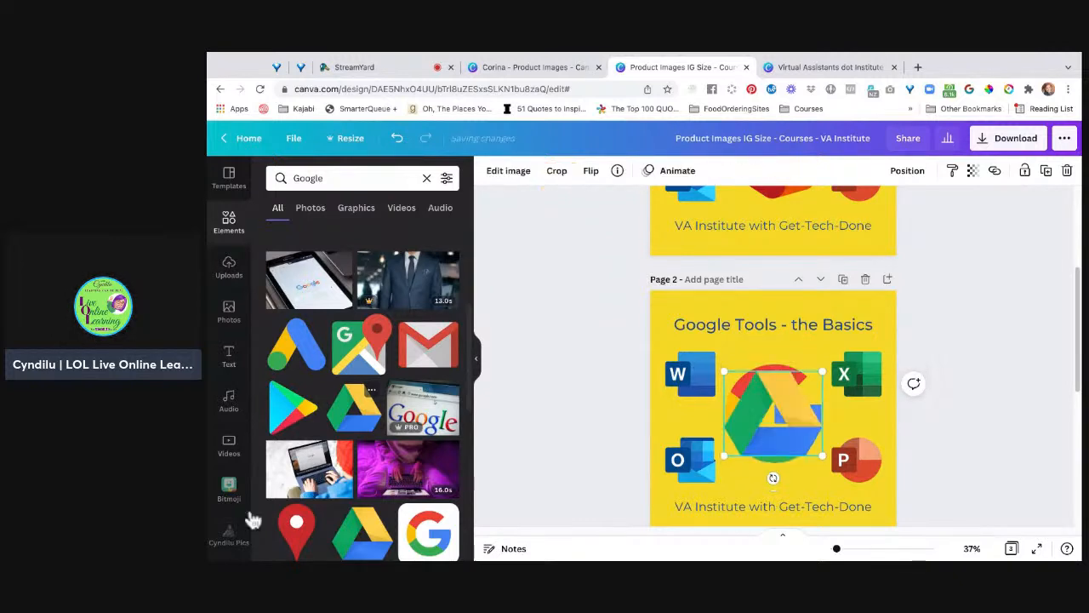
{"action": "left_click_drag", "start_coordinate": [773, 416], "coordinate": [691, 396]}
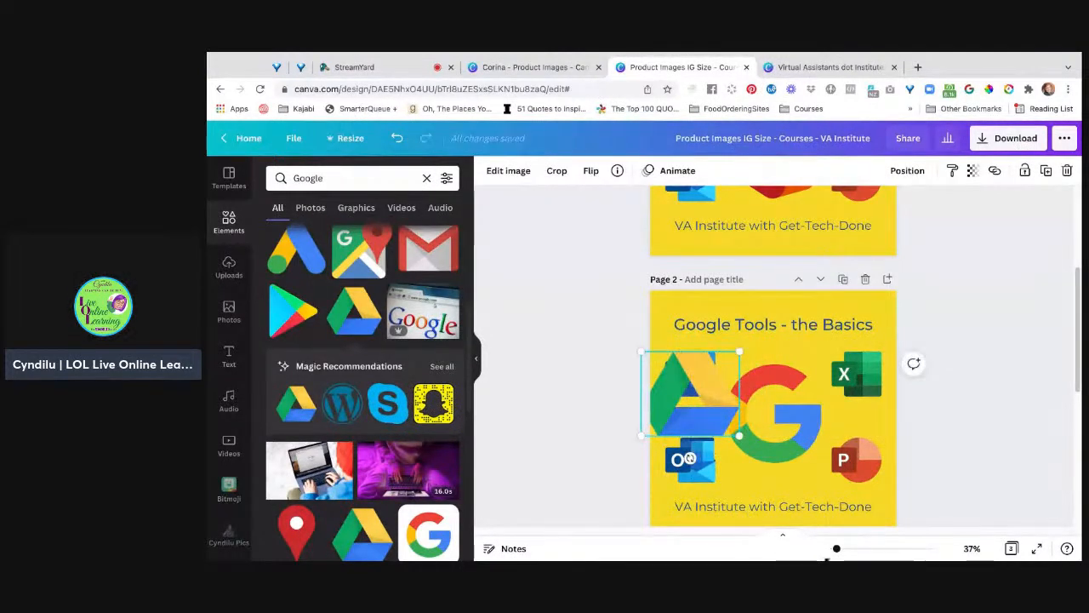
{"action": "left_click_drag", "start_coordinate": [739, 436], "coordinate": [715, 397]}
Step: Delete the Word icon on page 2 and move the Google Drive icon into its place above Outlook
{"action": "left_click", "coordinate": [705, 375]}
{"action": "key", "text": "Delete"}
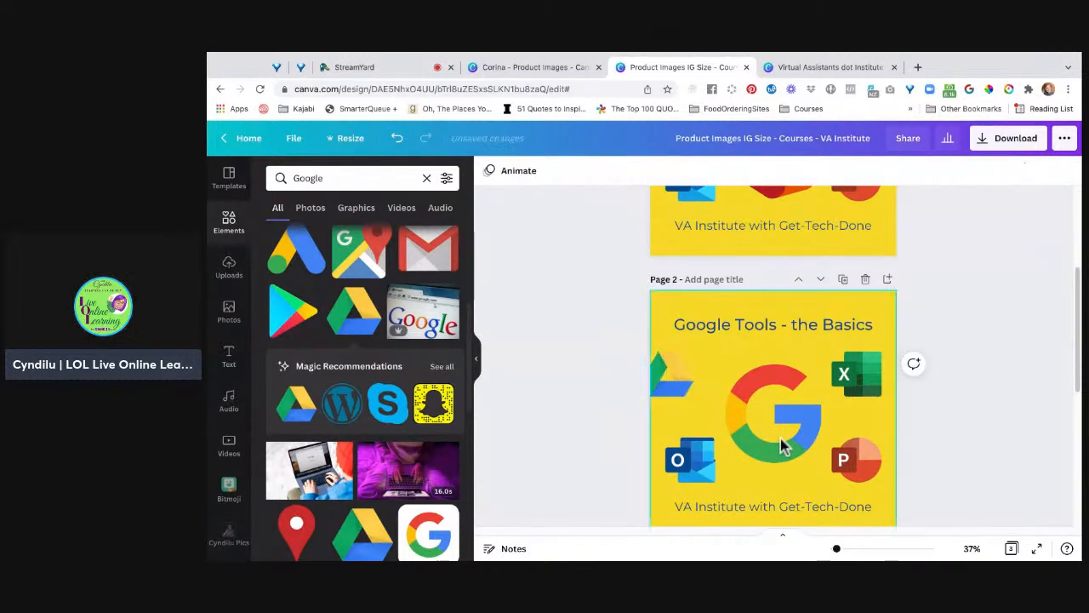
{"action": "left_click", "coordinate": [670, 376]}
{"action": "left_click_drag", "start_coordinate": [671, 376], "coordinate": [691, 376]}
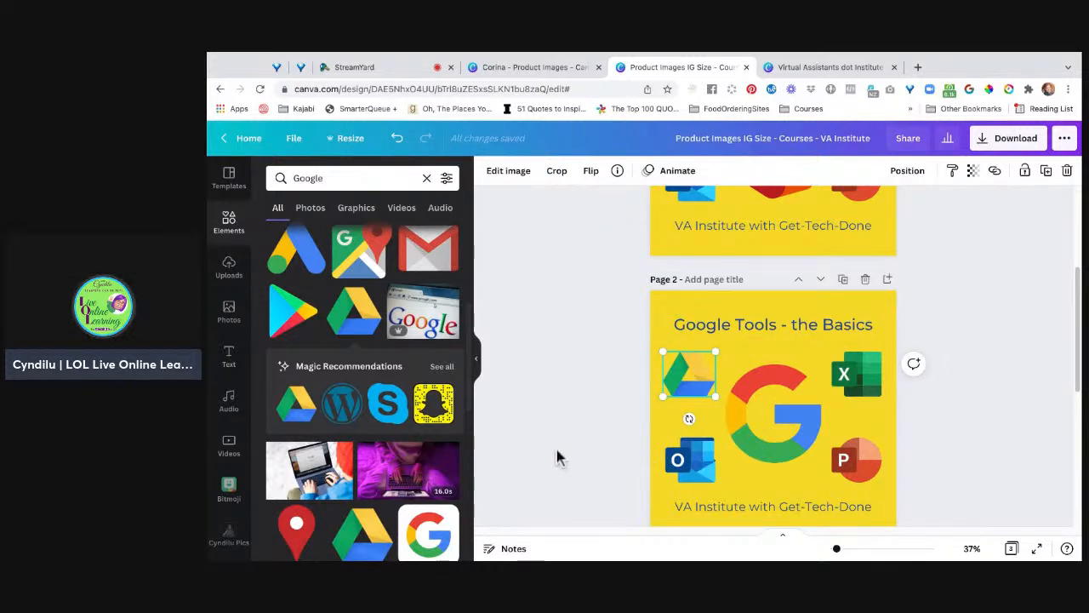
{"action": "left_click", "coordinate": [553, 476]}
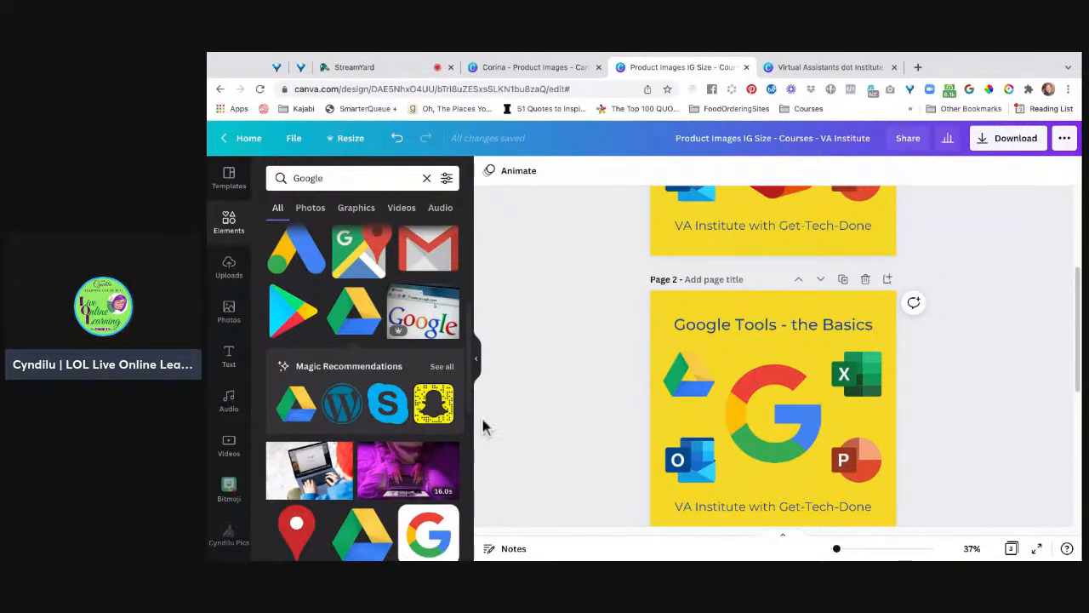
Step: Add the red and white Gmail envelope icon to page 2 and shrink it to app-icon size beside the Excel icon
{"action": "scroll", "coordinate": [483, 425], "scroll_direction": "up", "scroll_amount": 1}
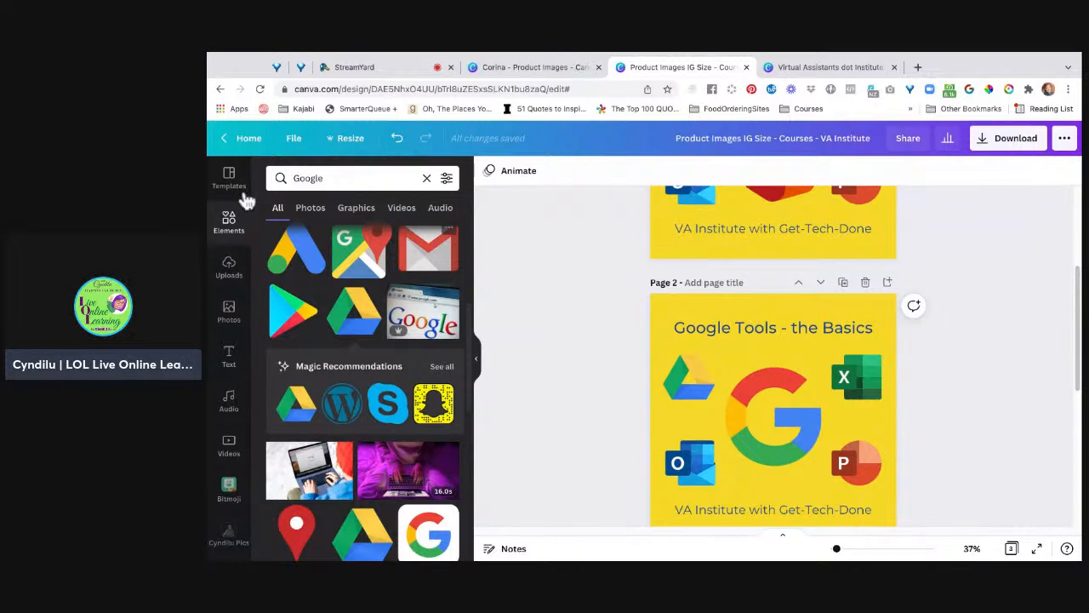
{"action": "left_click", "coordinate": [428, 250]}
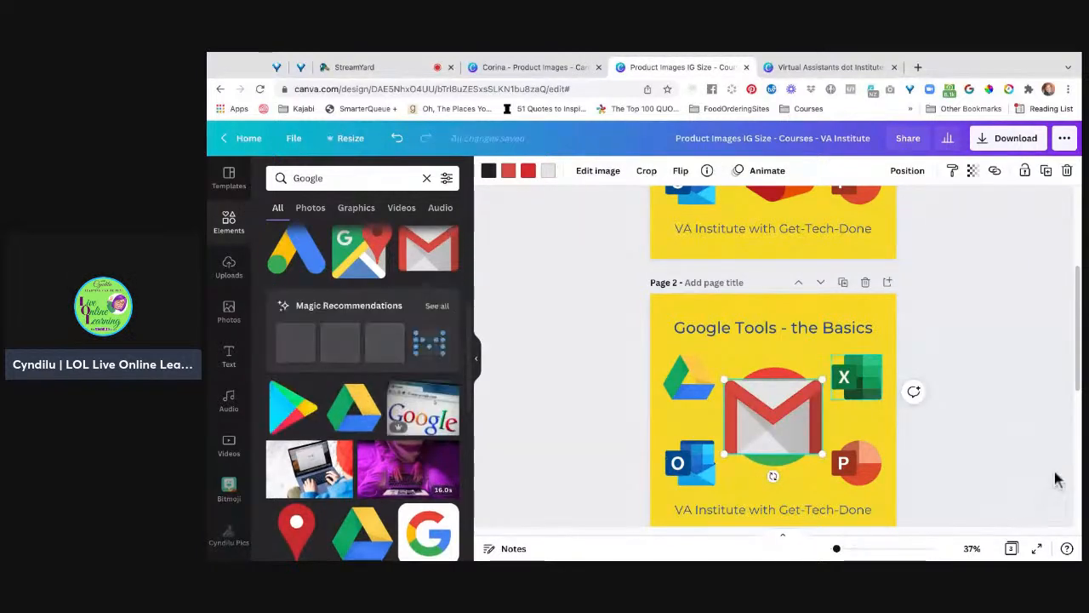
{"action": "mouse_move", "coordinate": [774, 417]}
{"action": "left_mouse_down"}
{"action": "mouse_move", "coordinate": [831, 380]}
{"action": "mouse_move", "coordinate": [832, 393]}
{"action": "left_mouse_up"}
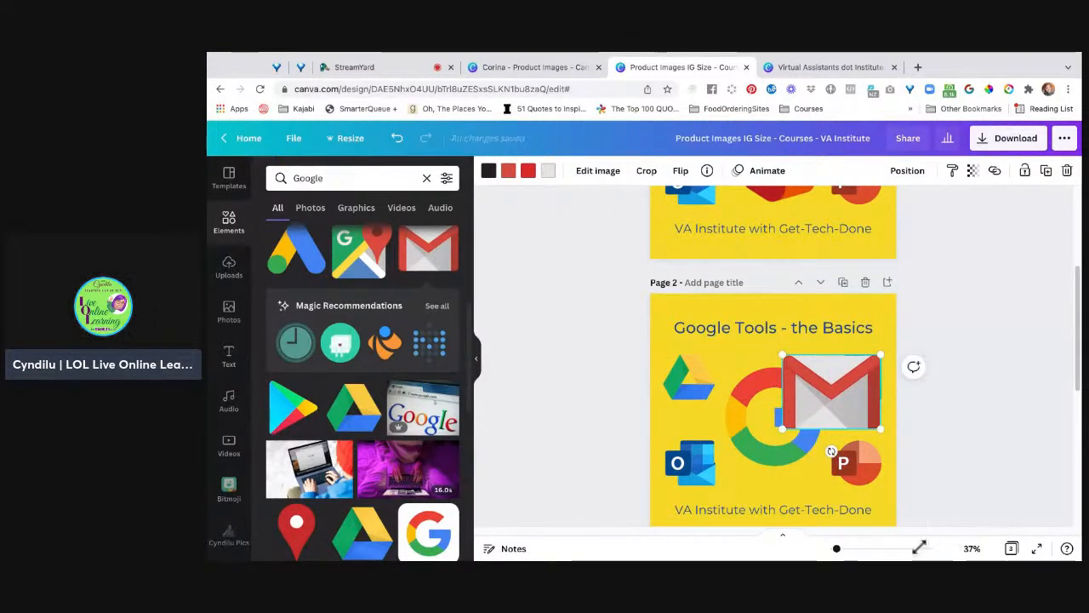
{"action": "left_click_drag", "start_coordinate": [781, 428], "coordinate": [797, 372]}
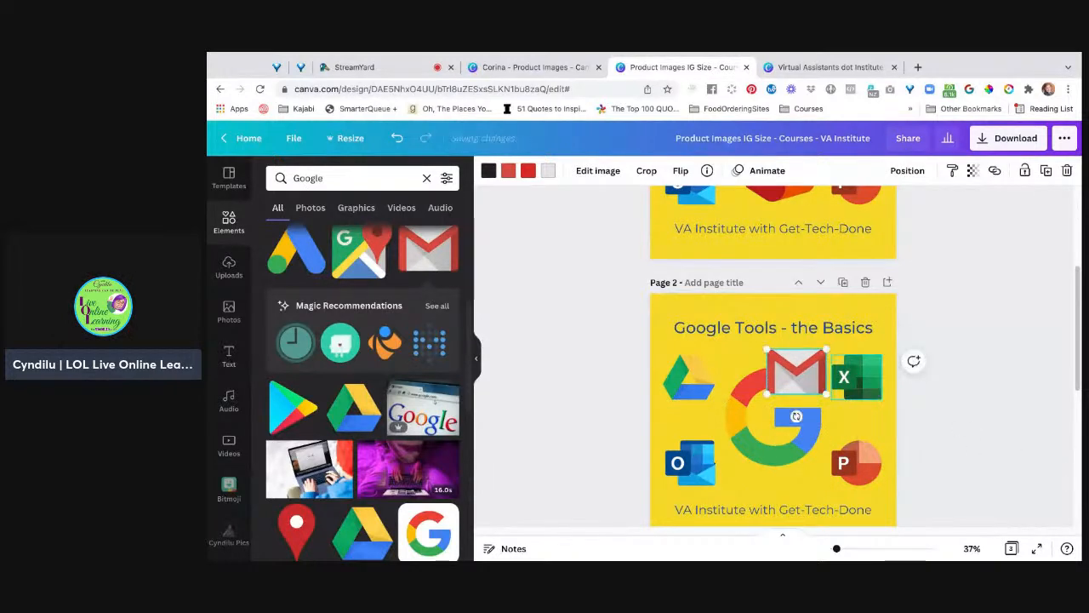
Step: Delete the Excel icon on page 2 and move the Gmail icon into its place, level with Google Drive
{"action": "left_click", "coordinate": [857, 377]}
{"action": "key", "text": "Delete"}
{"action": "left_click", "coordinate": [797, 372]}
{"action": "left_click_drag", "start_coordinate": [797, 372], "coordinate": [851, 378]}
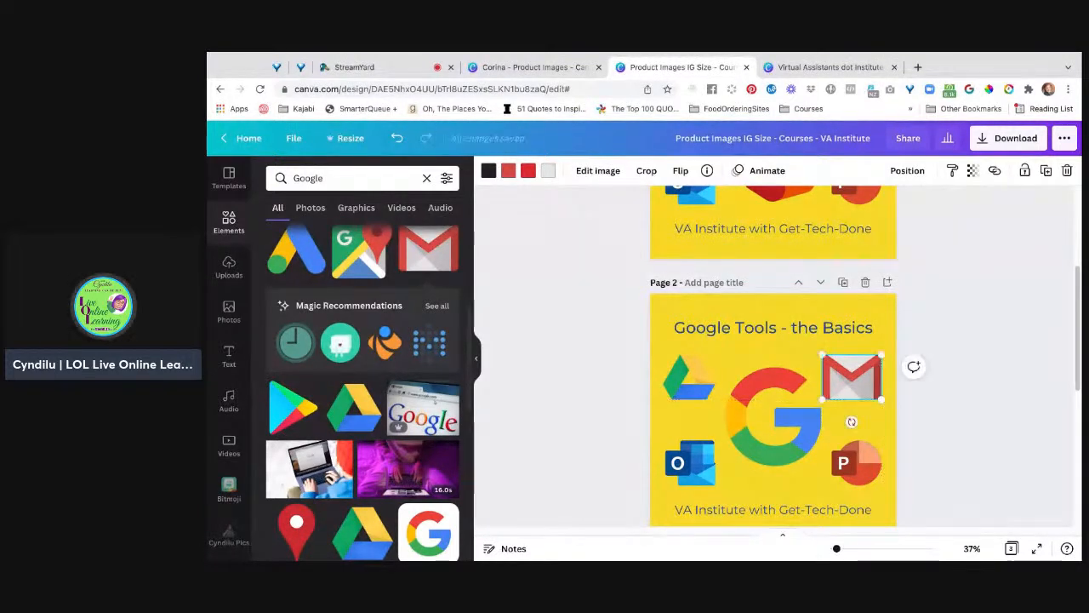
{"action": "left_click_drag", "start_coordinate": [881, 355], "coordinate": [912, 365]}
{"action": "left_click", "coordinate": [913, 306]}
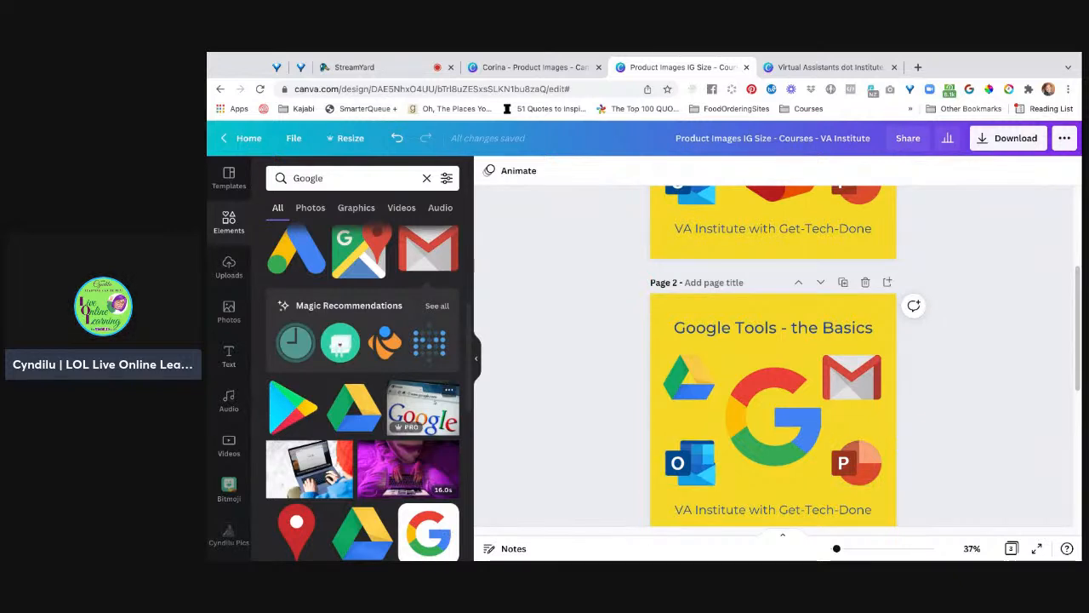
Step: Look through the remaining Google element results for more Google app icons
{"action": "scroll", "coordinate": [363, 391], "scroll_direction": "down", "scroll_amount": 2}
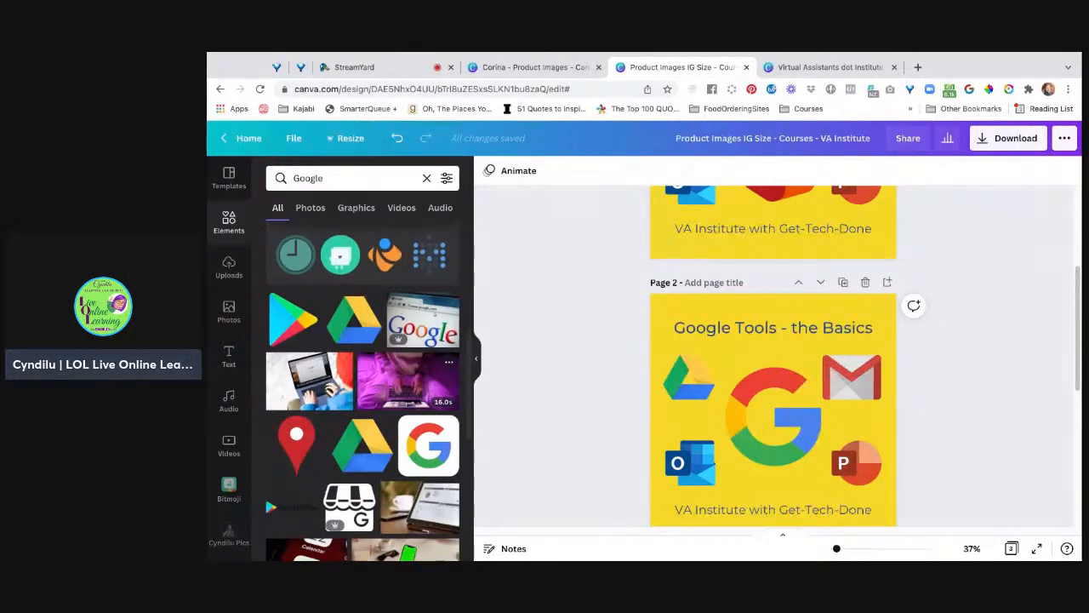
{"action": "scroll", "coordinate": [362, 391], "scroll_direction": "down", "scroll_amount": 1}
{"action": "scroll", "coordinate": [362, 390], "scroll_direction": "up", "scroll_amount": 3}
{"action": "scroll", "coordinate": [363, 390], "scroll_direction": "down", "scroll_amount": 4}
{"action": "scroll", "coordinate": [363, 390], "scroll_direction": "down", "scroll_amount": 5}
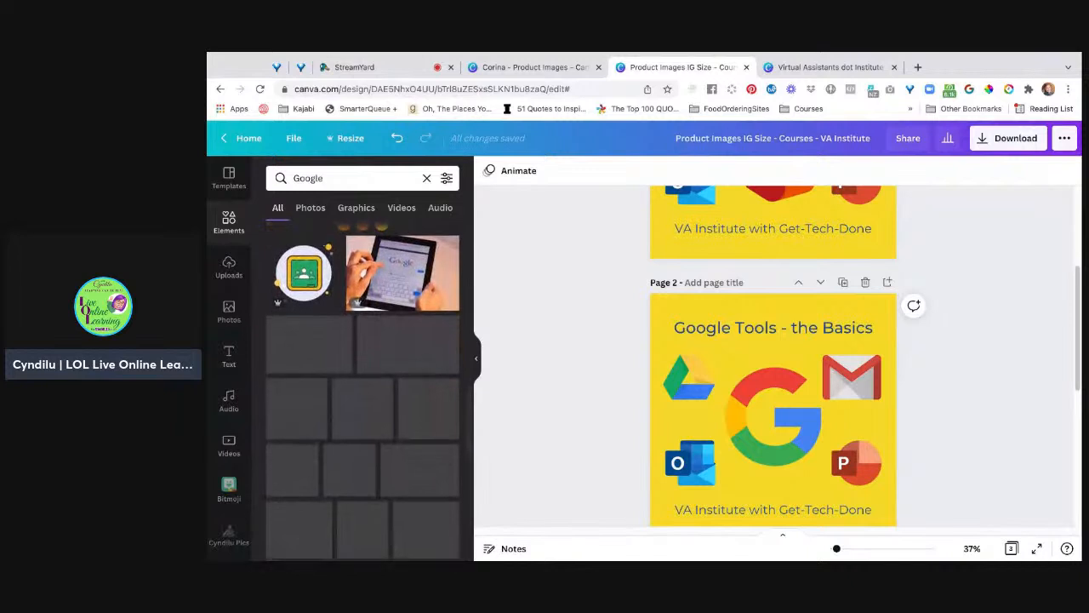
{"action": "scroll", "coordinate": [362, 391], "scroll_direction": "down", "scroll_amount": 1}
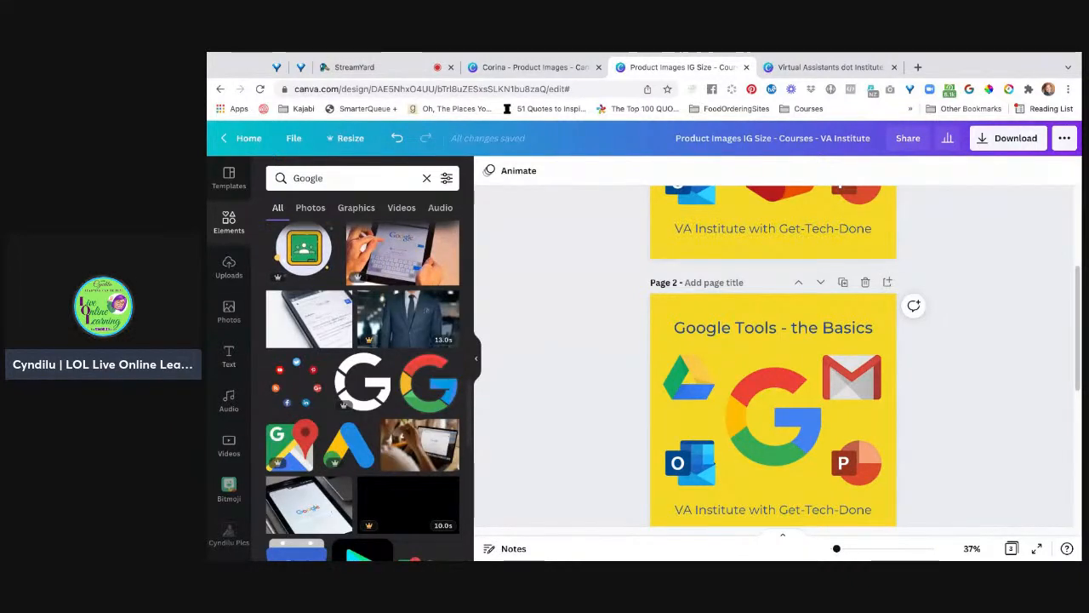
Step: Search the elements for "Google calendar" and add the orange round icon with the blue calendar to page 2
{"action": "left_click", "coordinate": [326, 178]}
{"action": "type", "text": "calen"}
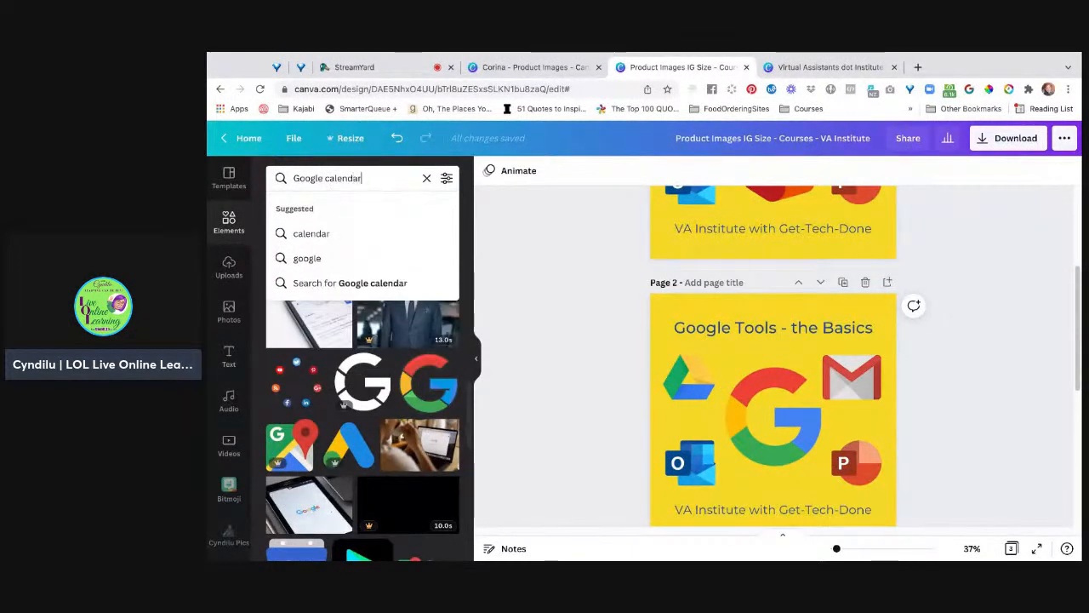
{"action": "type", "text": "dar"}
{"action": "key", "text": "Return"}
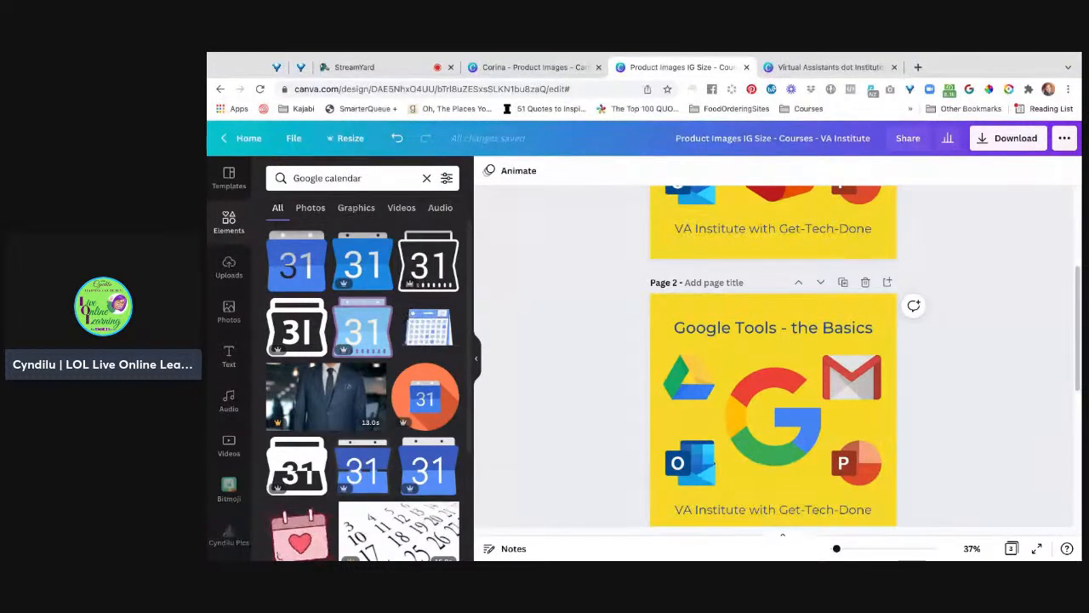
{"action": "scroll", "coordinate": [280, 551], "scroll_direction": "down", "scroll_amount": 2}
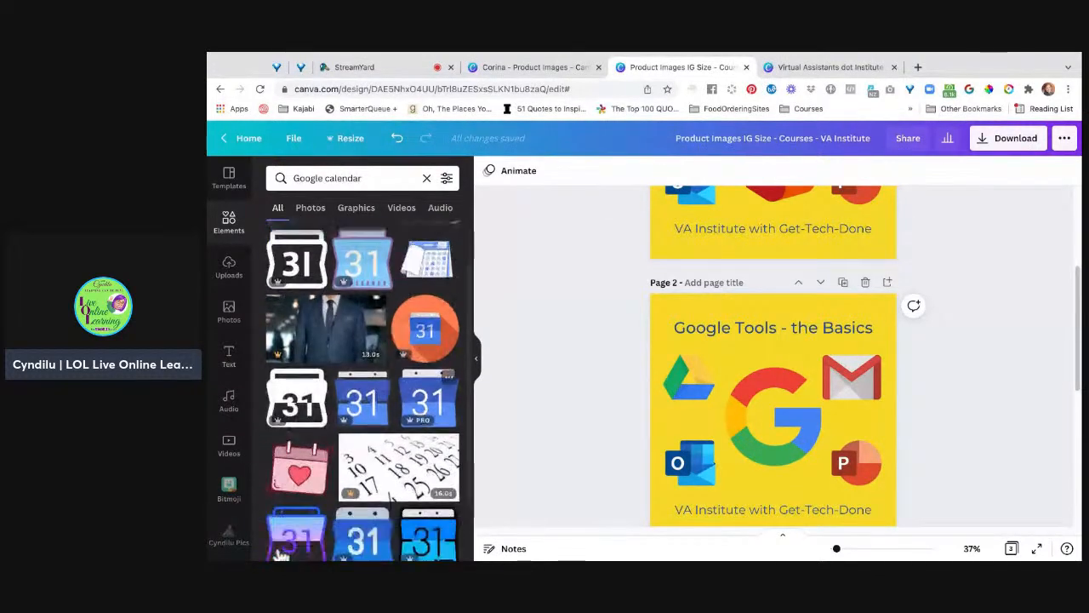
{"action": "scroll", "coordinate": [281, 551], "scroll_direction": "down", "scroll_amount": 2}
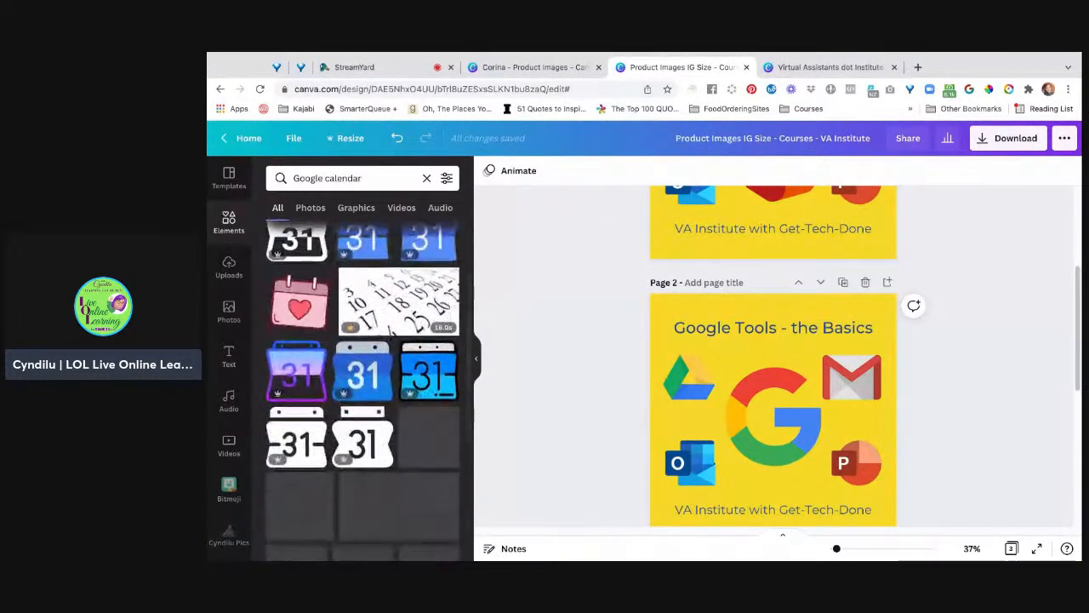
{"action": "scroll", "coordinate": [426, 400], "scroll_direction": "up", "scroll_amount": 2}
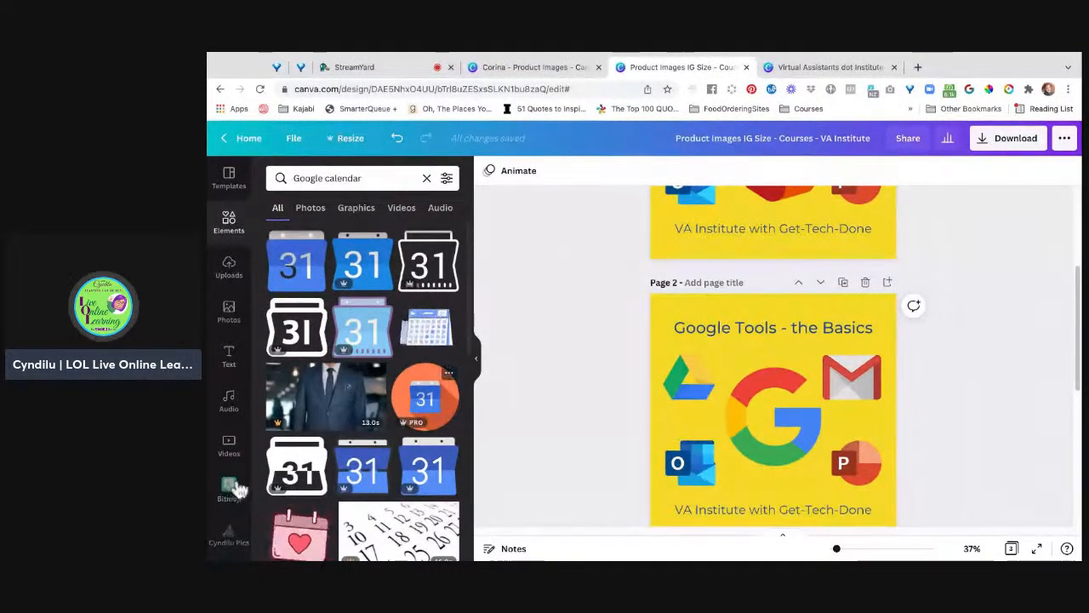
{"action": "left_click", "coordinate": [425, 395]}
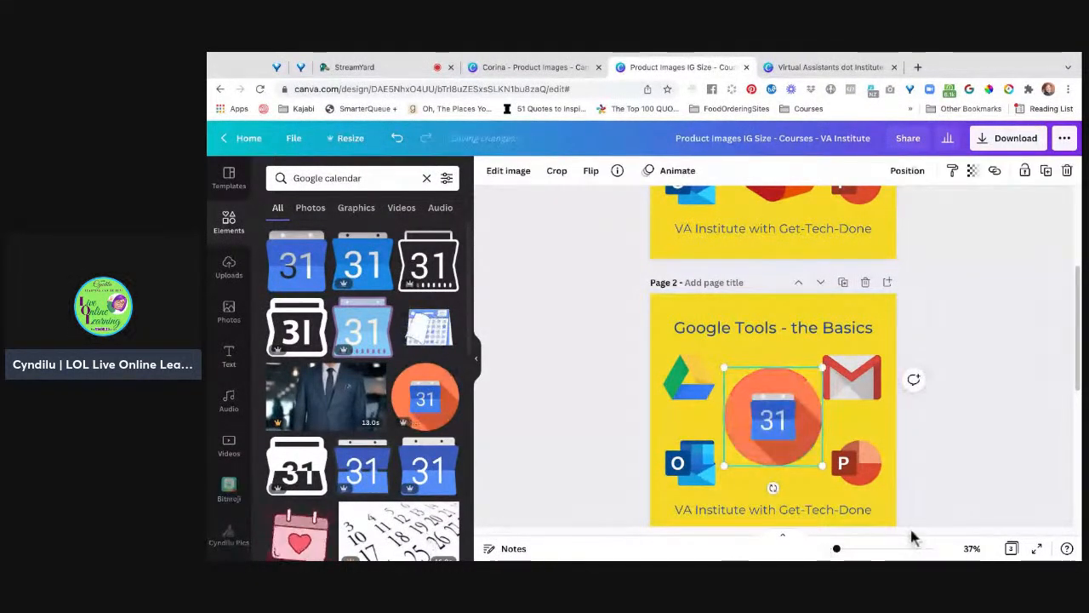
Step: Move the calendar icon over the Outlook icon on page 2 and shrink it to app-icon size
{"action": "left_click_drag", "start_coordinate": [774, 416], "coordinate": [689, 463]}
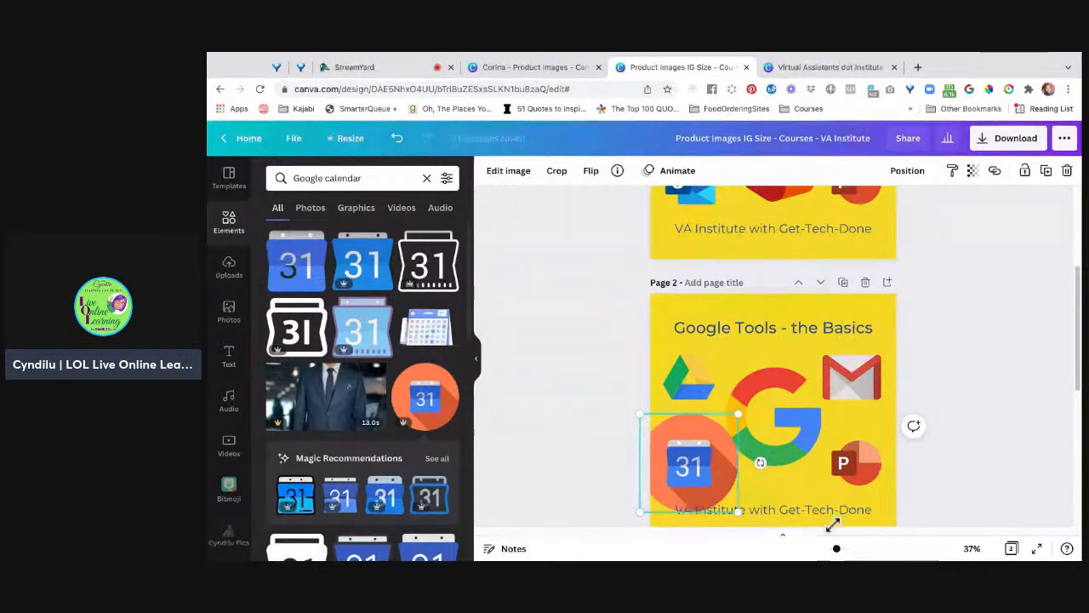
{"action": "left_click_drag", "start_coordinate": [832, 506], "coordinate": [712, 441]}
{"action": "left_click_drag", "start_coordinate": [640, 511], "coordinate": [666, 486]}
{"action": "left_click", "coordinate": [738, 487]}
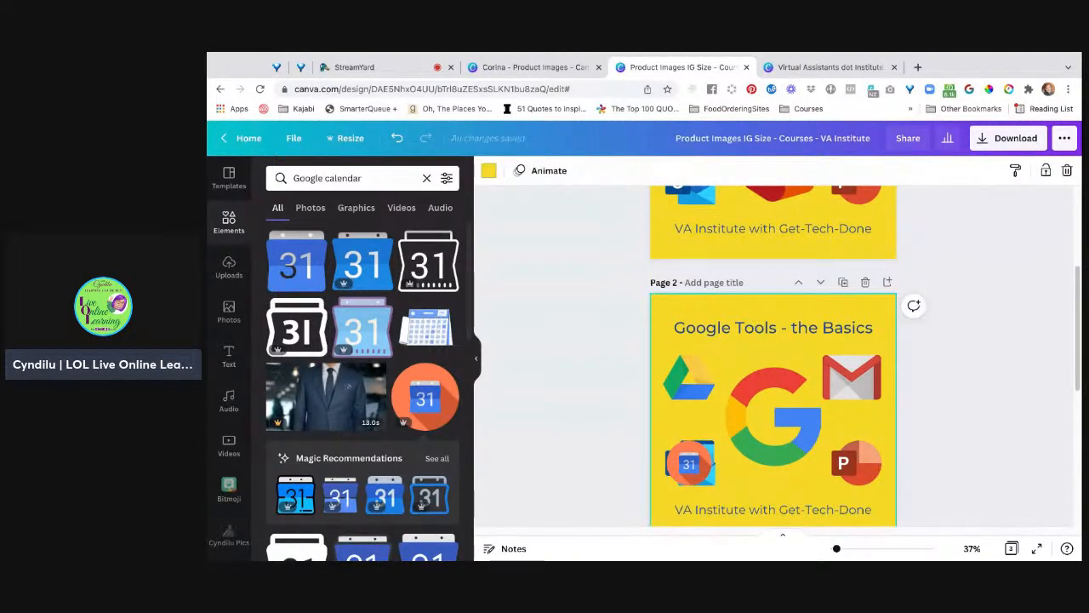
Step: Resize the calendar icon to about 230 × 230, delete the Outlook icon and move the calendar into its place below Google Drive
{"action": "left_click_drag", "start_coordinate": [689, 464], "coordinate": [693, 379]}
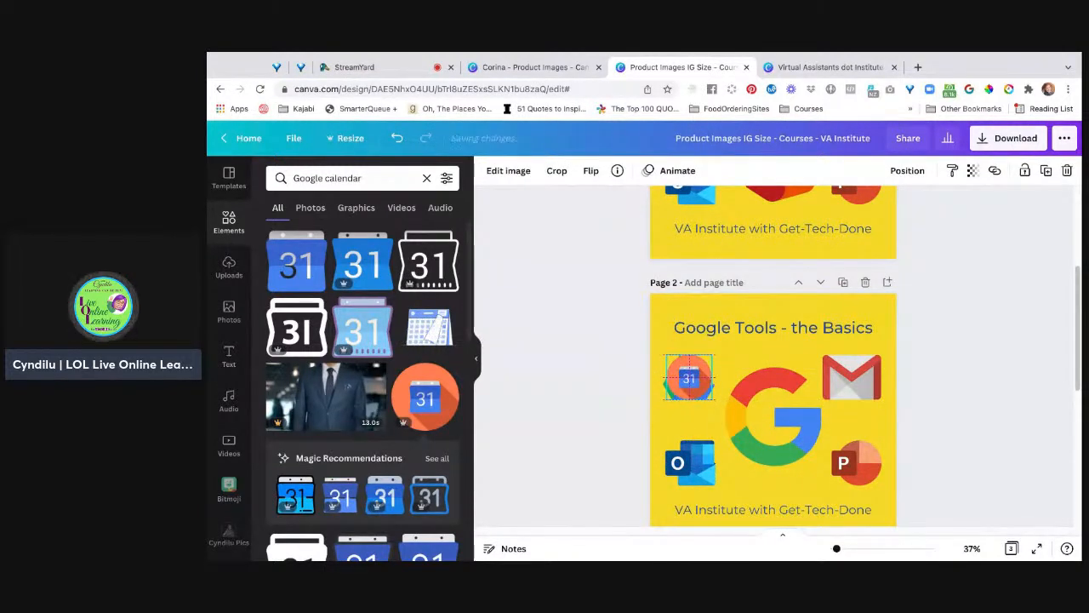
{"action": "left_click_drag", "start_coordinate": [693, 379], "coordinate": [663, 407]}
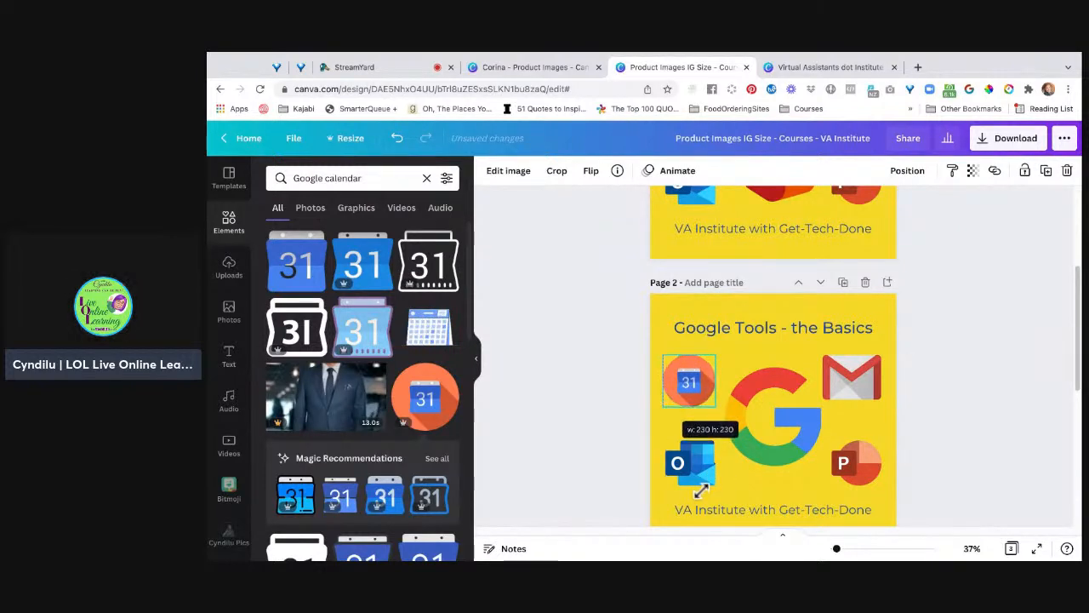
{"action": "left_click_drag", "start_coordinate": [701, 490], "coordinate": [701, 490]}
{"action": "left_click", "coordinate": [693, 464]}
{"action": "key", "text": "Delete"}
{"action": "left_click_drag", "start_coordinate": [689, 381], "coordinate": [689, 464]}
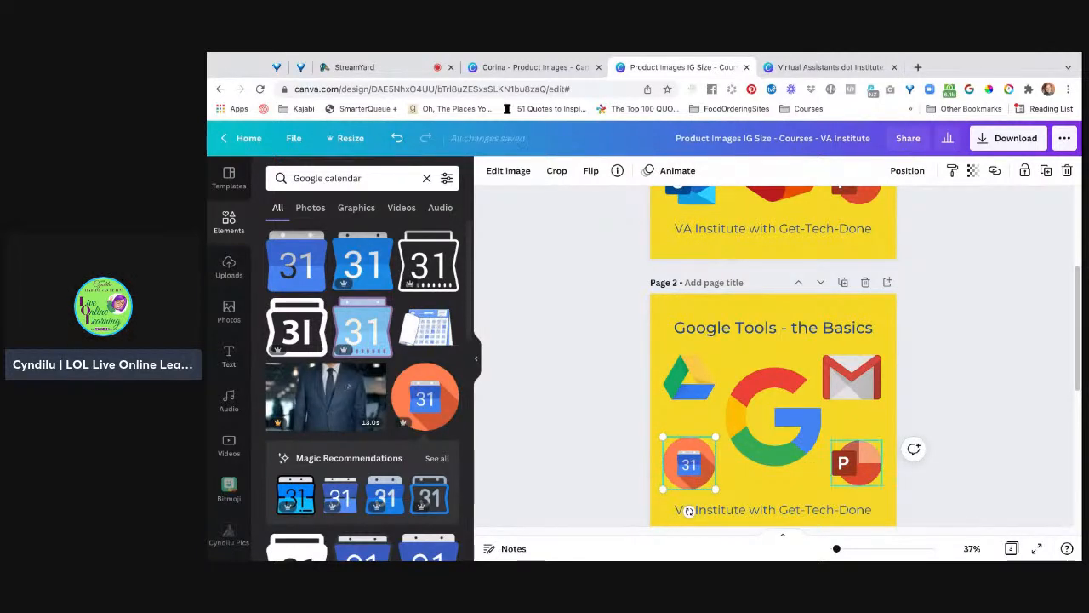
Step: Delete the PowerPoint icon on page 2
{"action": "left_click", "coordinate": [856, 464]}
{"action": "key", "text": "Delete"}
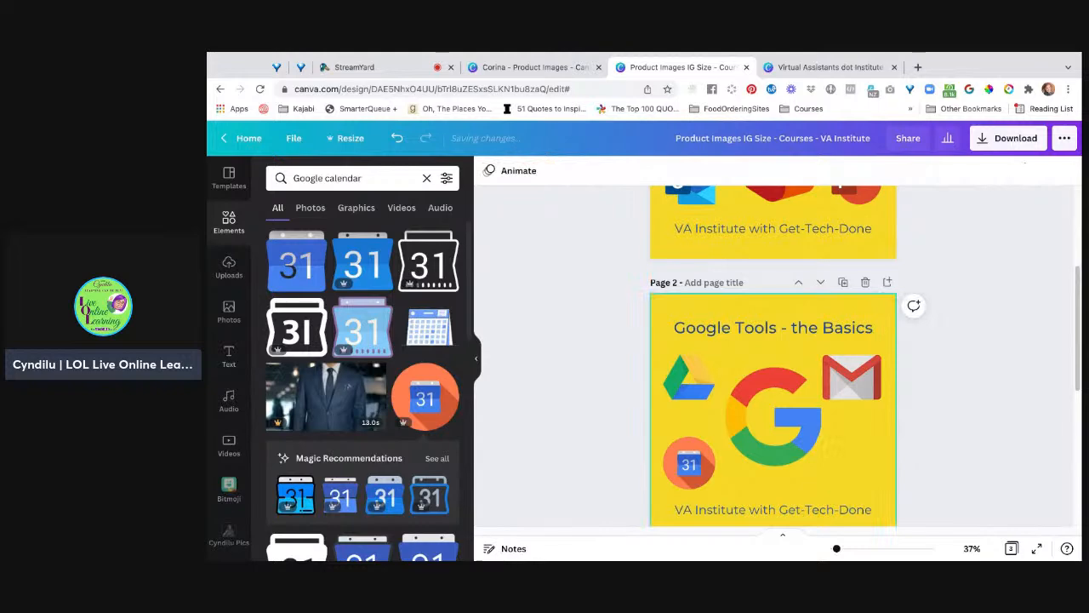
{"action": "scroll", "coordinate": [363, 383], "scroll_direction": "down", "scroll_amount": 1}
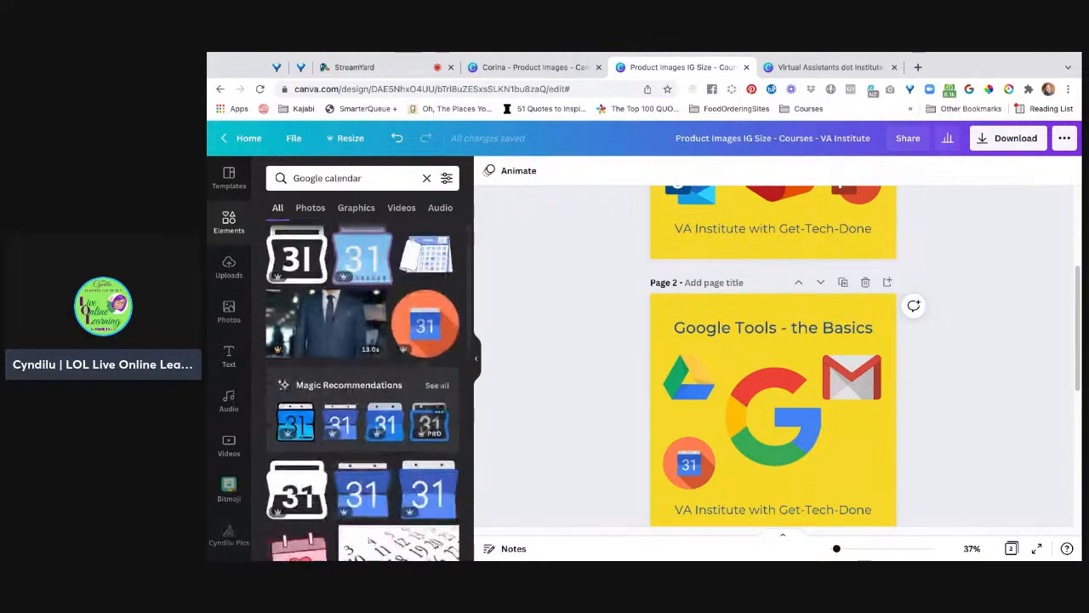
{"action": "scroll", "coordinate": [363, 383], "scroll_direction": "up", "scroll_amount": 1}
Step: Search the elements for "Google meet", add the green video-camera icon to page 2 and move it below Gmail
{"action": "double_click", "coordinate": [344, 179]}
{"action": "type", "text": "meet"}
{"action": "key", "text": "Return"}
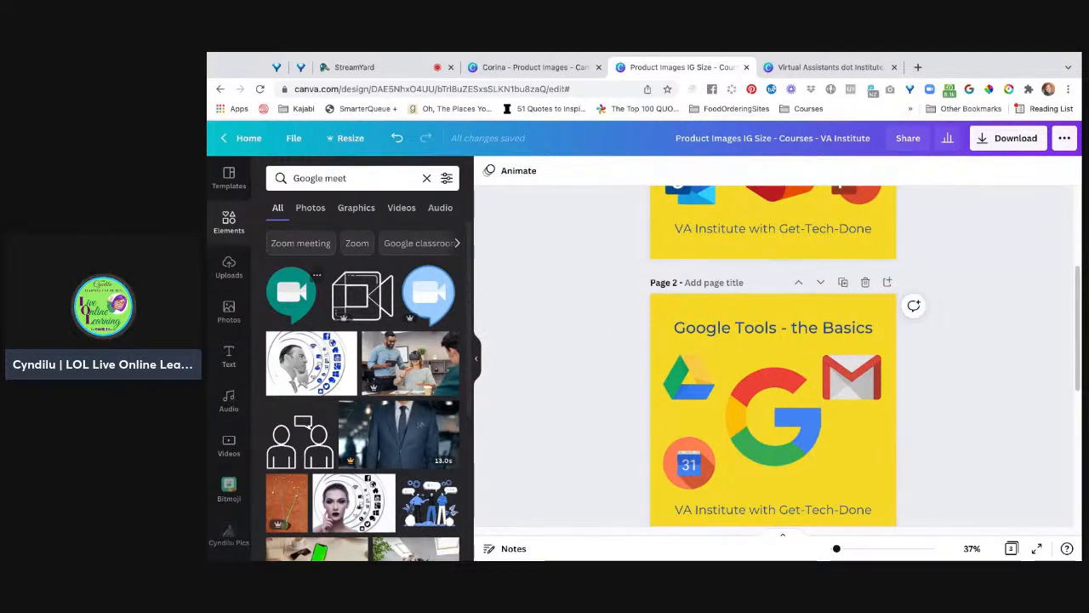
{"action": "left_click", "coordinate": [291, 294]}
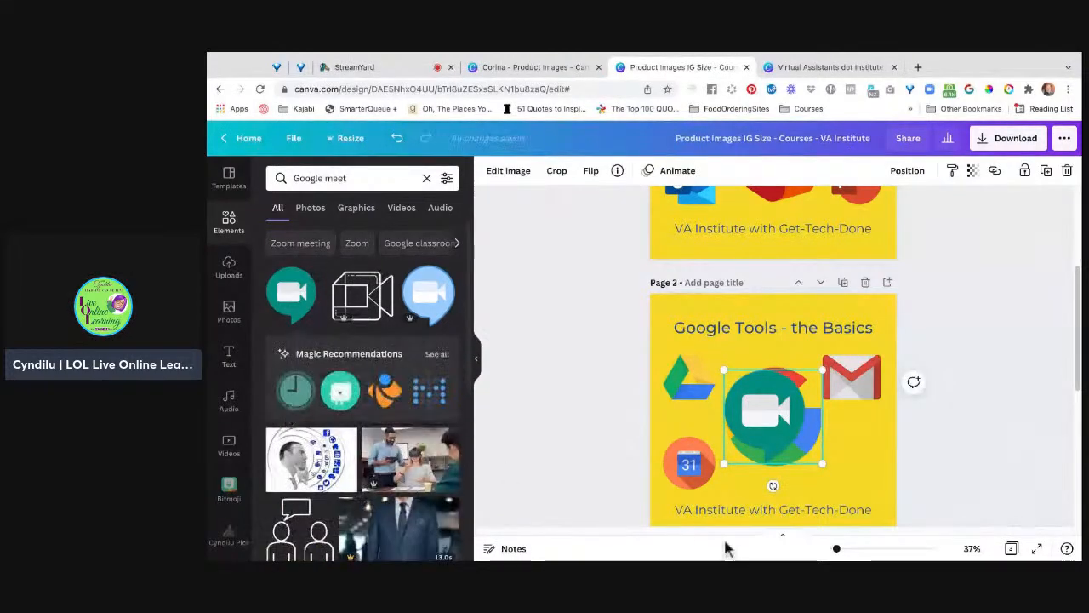
{"action": "left_click_drag", "start_coordinate": [770, 415], "coordinate": [868, 454]}
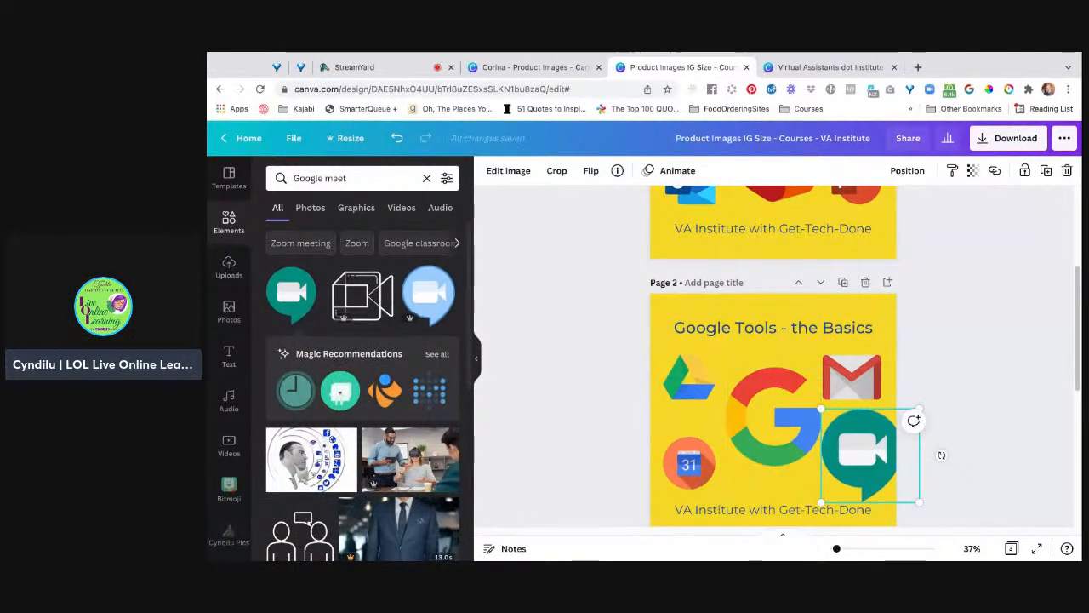
Step: Search the elements for "Google business" and add the blue storefront icon with the G to page 2
{"action": "key", "text": "BackSpace"}
{"action": "key", "text": "BackSpace"}
{"action": "key", "text": "BackSpace"}
{"action": "key", "text": "BackSpace"}
{"action": "type", "text": "b"}
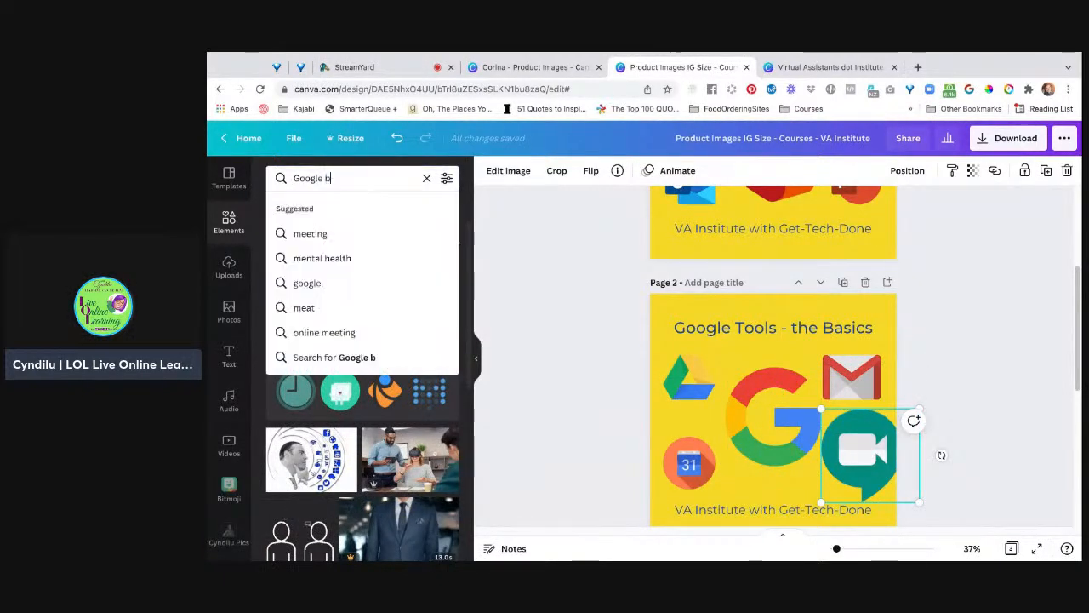
{"action": "type", "text": "usiness"}
{"action": "key", "text": "Return"}
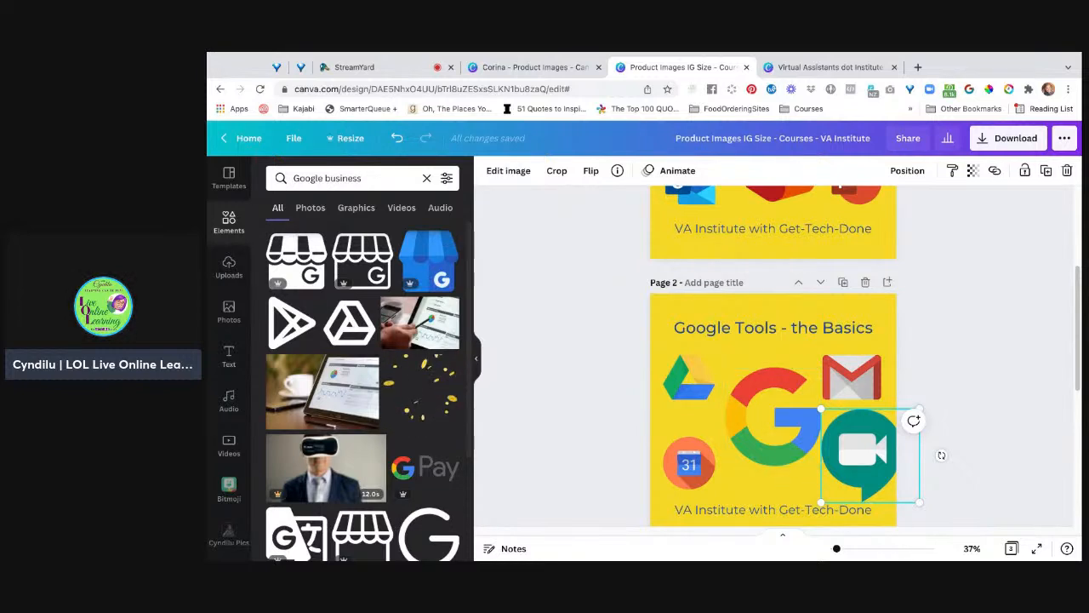
{"action": "mouse_move", "coordinate": [864, 454]}
{"action": "left_mouse_down"}
{"action": "mouse_move", "coordinate": [876, 454]}
{"action": "mouse_move", "coordinate": [861, 453]}
{"action": "left_mouse_up"}
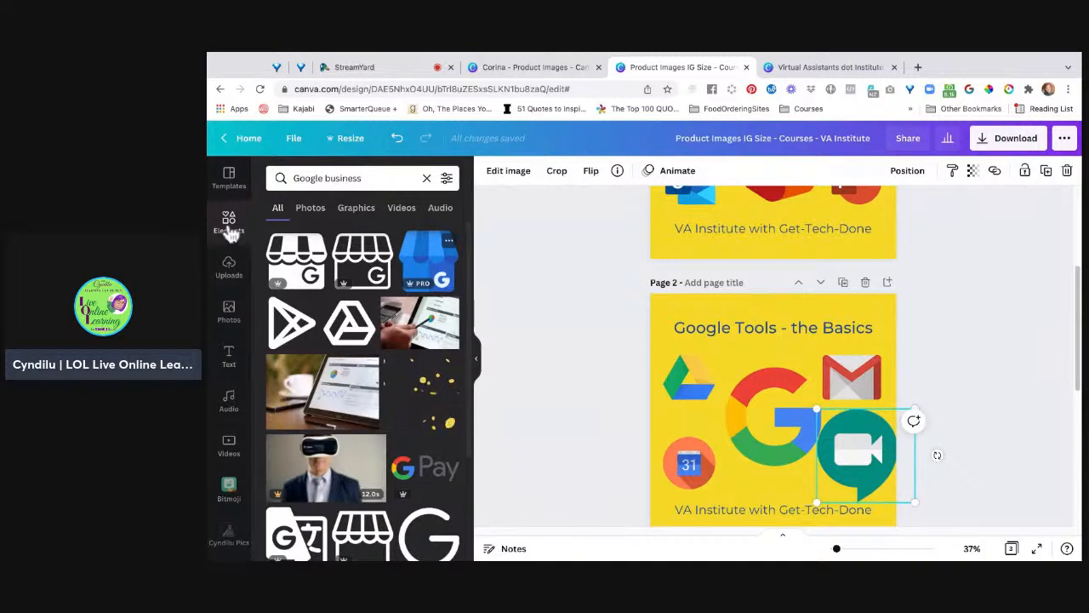
{"action": "left_click", "coordinate": [428, 261]}
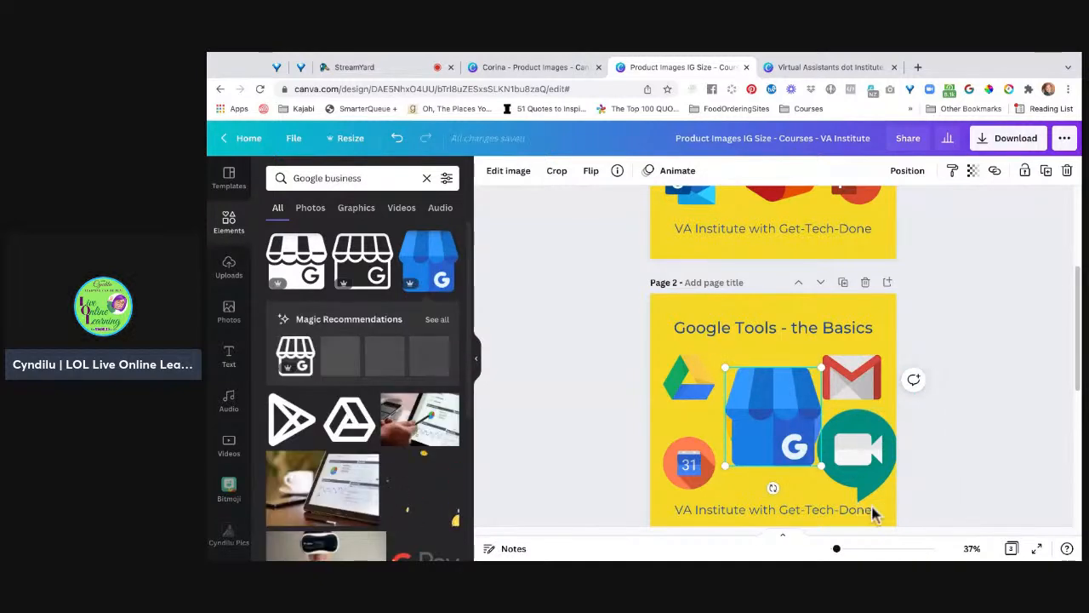
Step: Shrink the storefront and Google Meet icons and place them overlapping below Gmail, with the storefront in front
{"action": "left_click_drag", "start_coordinate": [773, 417], "coordinate": [716, 405]}
{"action": "left_click_drag", "start_coordinate": [764, 452], "coordinate": [830, 478]}
{"action": "left_click", "coordinate": [800, 484]}
{"action": "left_click", "coordinate": [866, 449]}
{"action": "left_click_drag", "start_coordinate": [914, 409], "coordinate": [840, 478]}
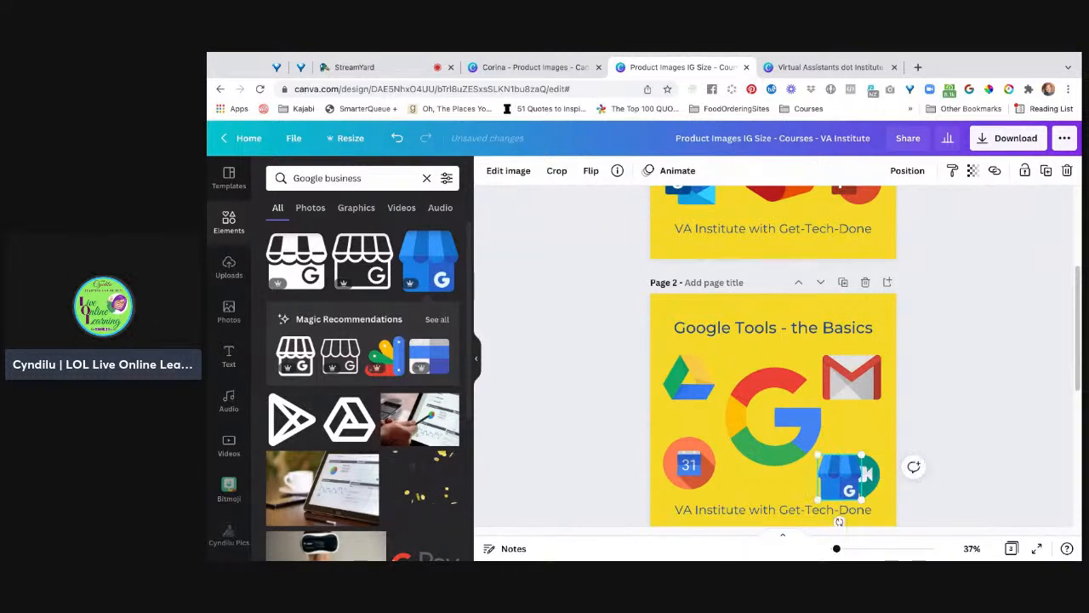
Step: Shift the Google Meet icon slightly up and outward so more of it shows behind the storefront icon
{"action": "left_click", "coordinate": [974, 443]}
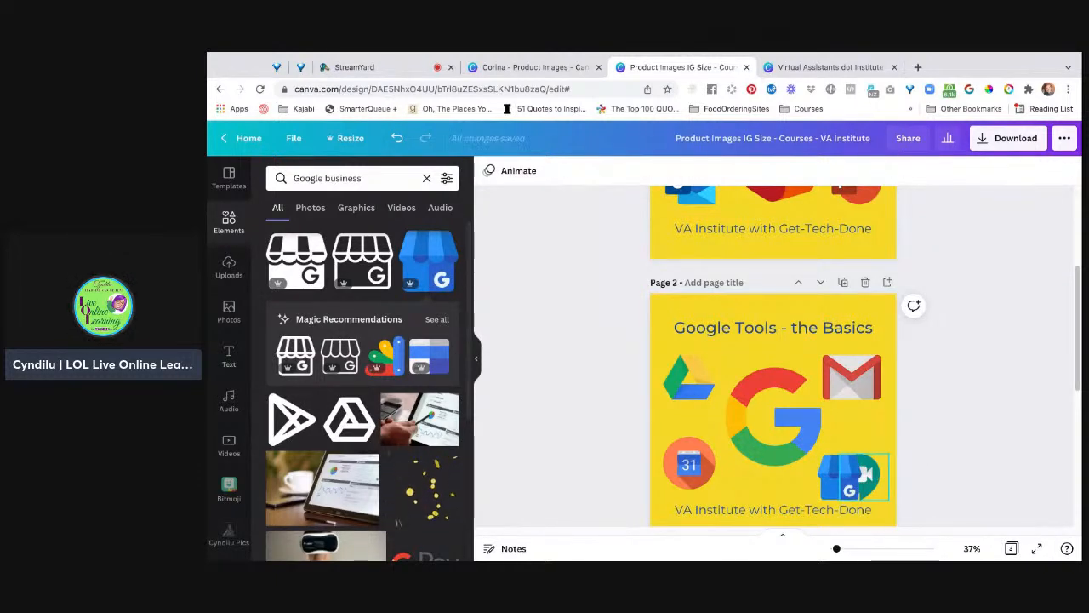
{"action": "left_click", "coordinate": [873, 477]}
{"action": "left_click_drag", "start_coordinate": [873, 476], "coordinate": [882, 468]}
{"action": "key", "text": "Escape"}
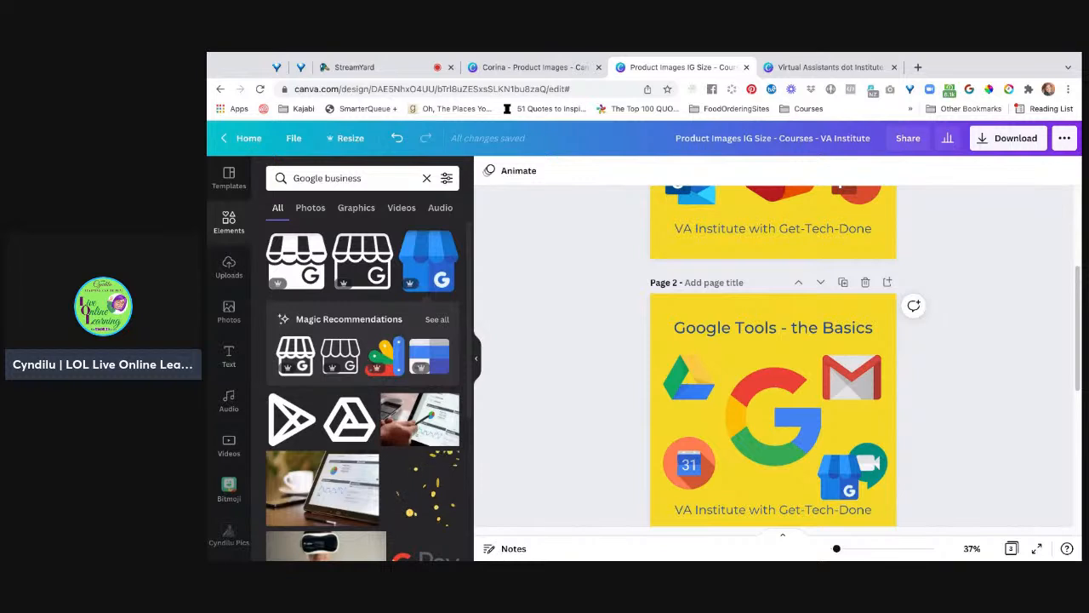
Step: Move the storefront and Google Meet icons up together so the pair is level with the calendar icon
{"action": "scroll", "coordinate": [772, 357], "scroll_direction": "down", "scroll_amount": 1}
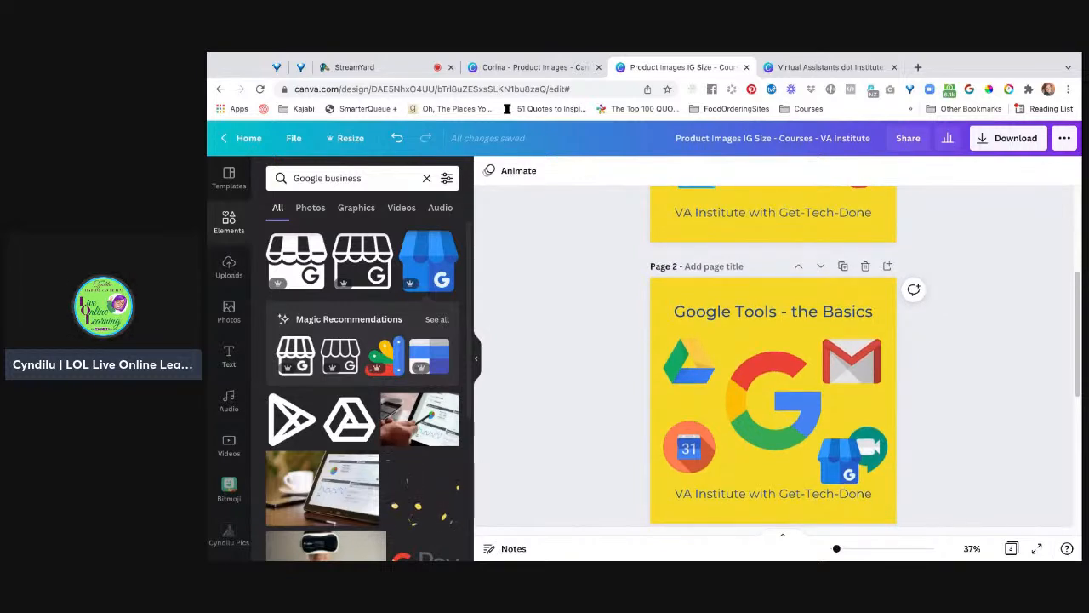
{"action": "left_click", "coordinate": [842, 461]}
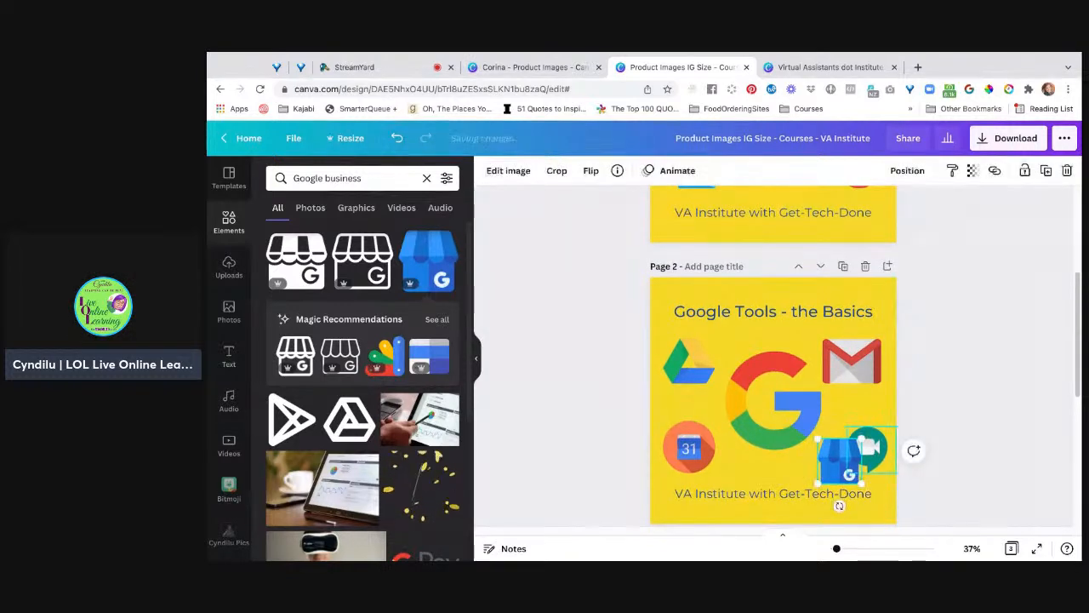
{"action": "left_click", "coordinate": [867, 446], "text": "shift"}
{"action": "left_click_drag", "start_coordinate": [851, 455], "coordinate": [850, 446]}
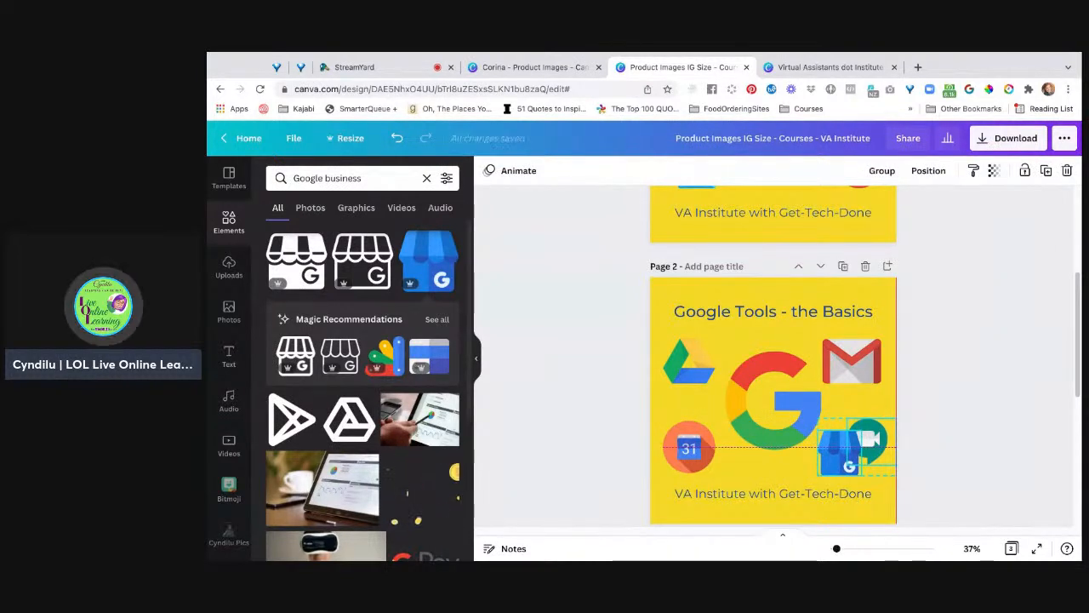
{"action": "left_click", "coordinate": [913, 289]}
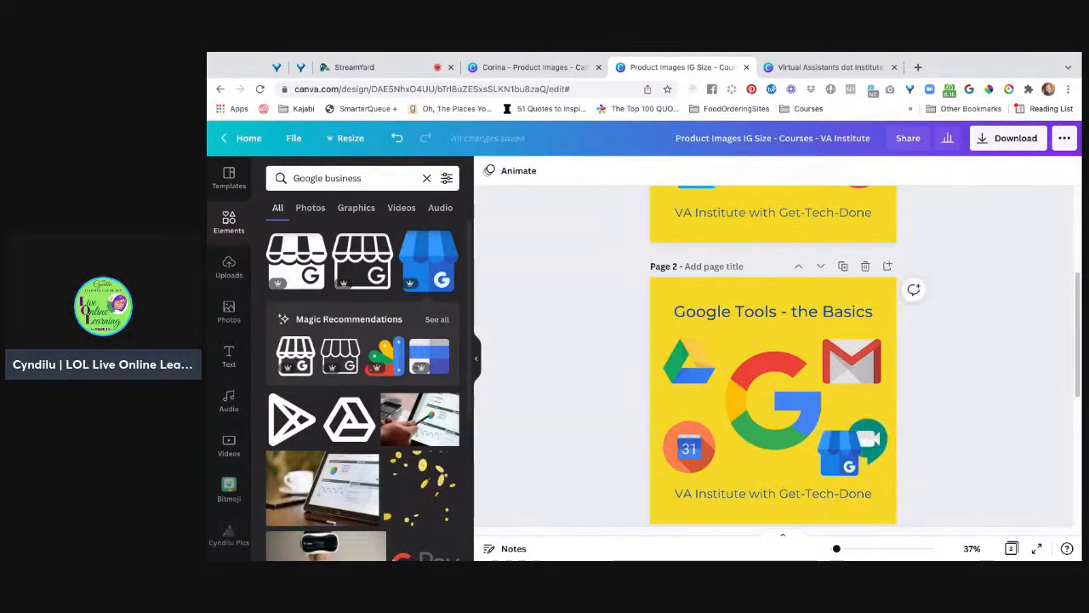
Step: Swap the calendar and storefront icons, enlarging the storefront below Google Drive and shrinking the calendar to overlap Google Meet
{"action": "left_click", "coordinate": [689, 447]}
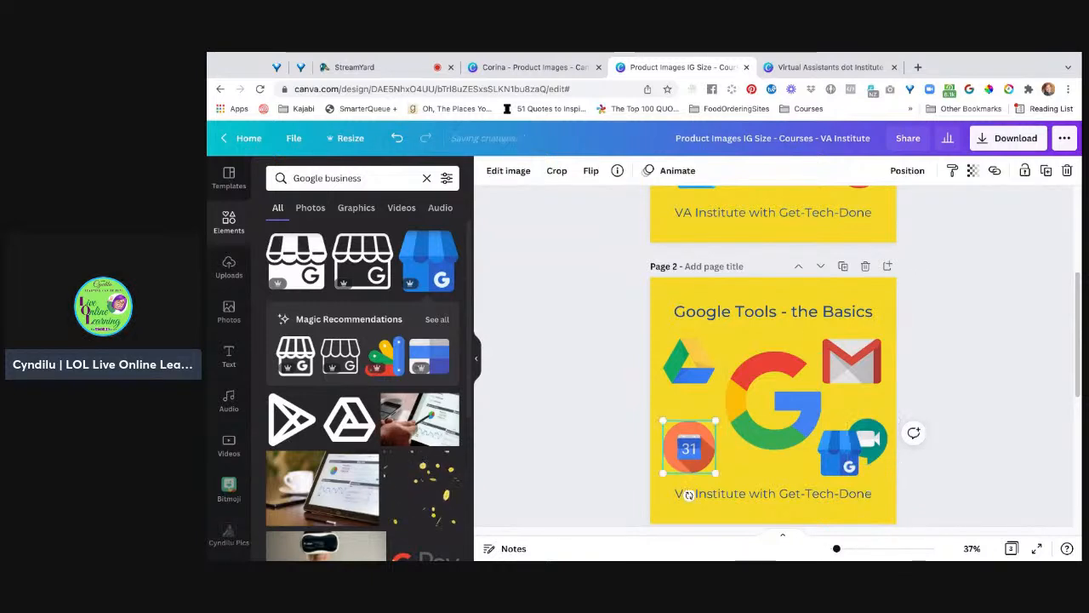
{"action": "left_click_drag", "start_coordinate": [716, 420], "coordinate": [705, 430]}
{"action": "left_click_drag", "start_coordinate": [684, 494], "coordinate": [812, 497]}
{"action": "left_click_drag", "start_coordinate": [840, 451], "coordinate": [694, 453]}
{"action": "left_click_drag", "start_coordinate": [686, 497], "coordinate": [690, 450]}
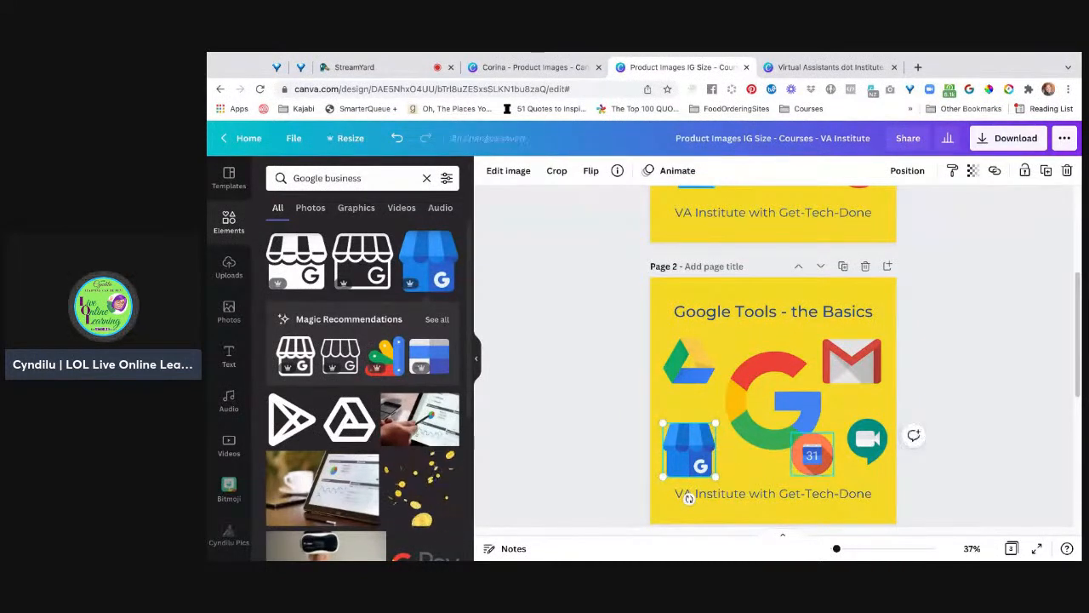
{"action": "left_click_drag", "start_coordinate": [812, 455], "coordinate": [841, 457]}
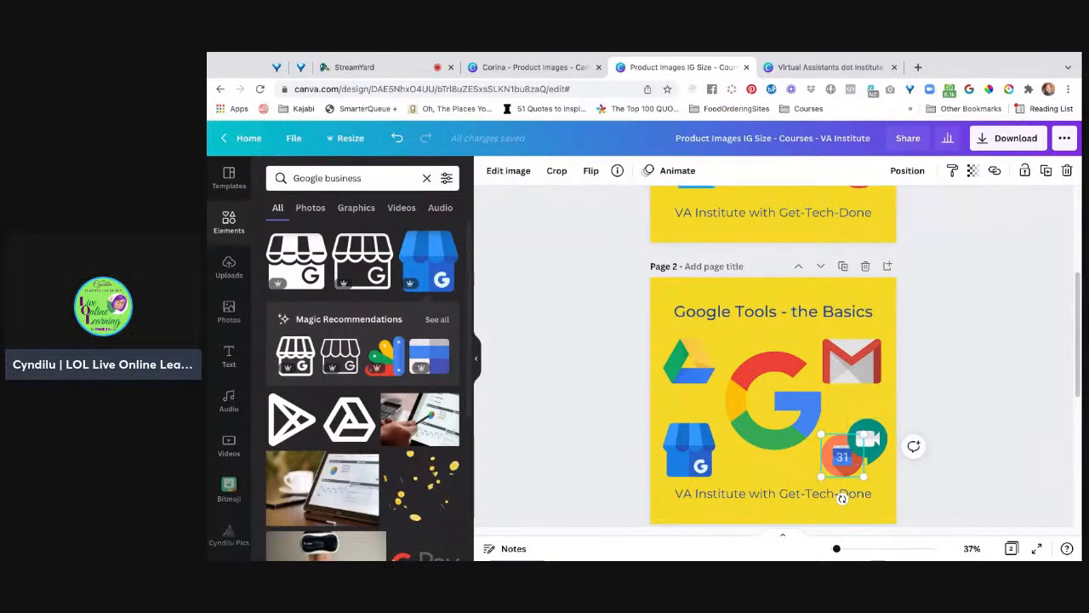
{"action": "left_click", "coordinate": [962, 449]}
{"action": "left_click", "coordinate": [867, 440]}
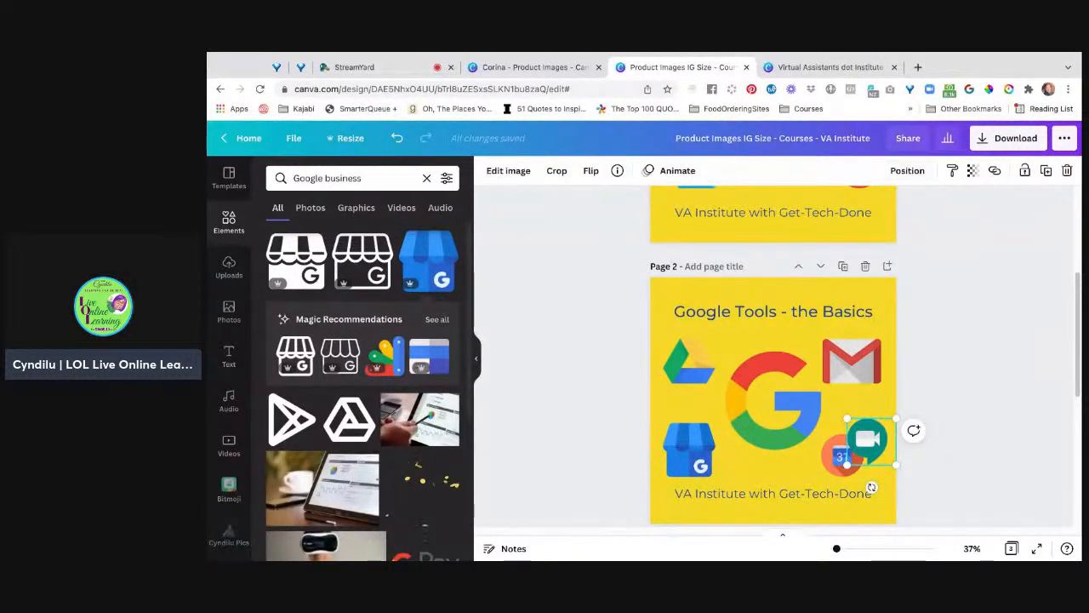
{"action": "left_click", "coordinate": [907, 170]}
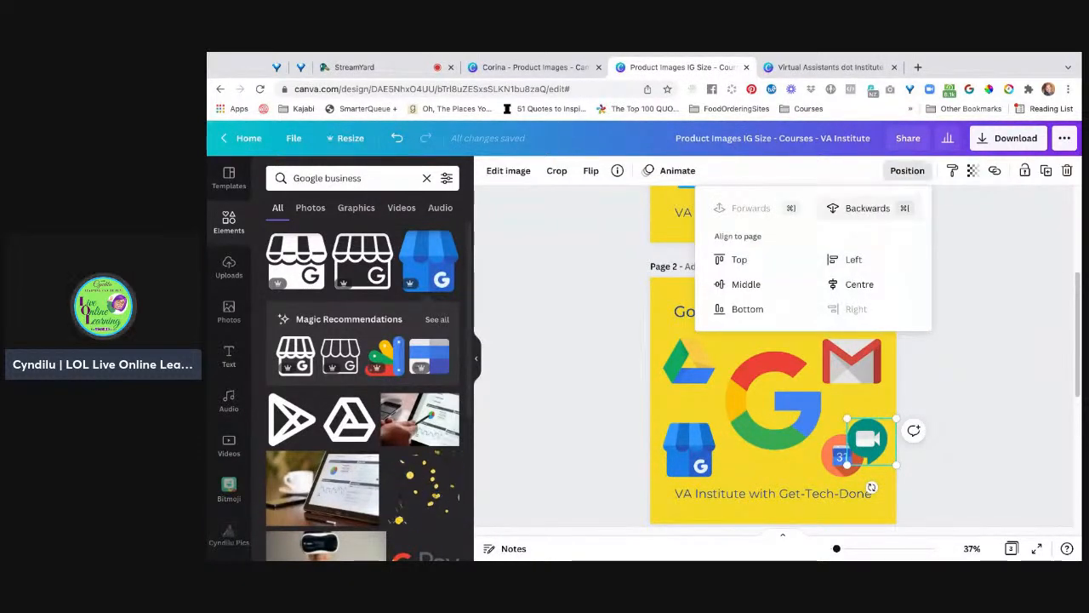
{"action": "key", "text": "Escape"}
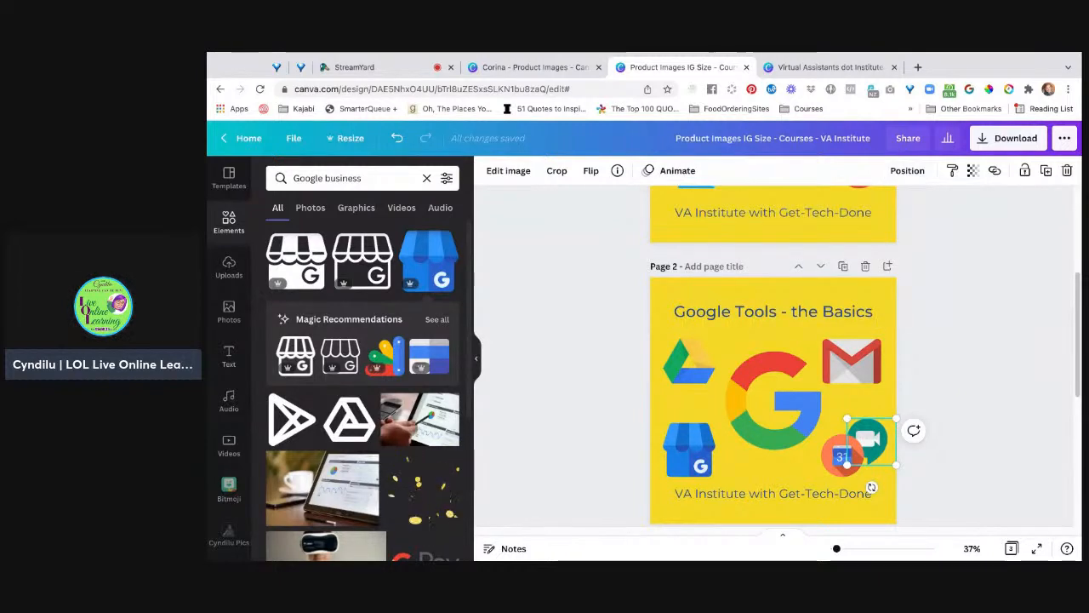
{"action": "key", "text": "Escape"}
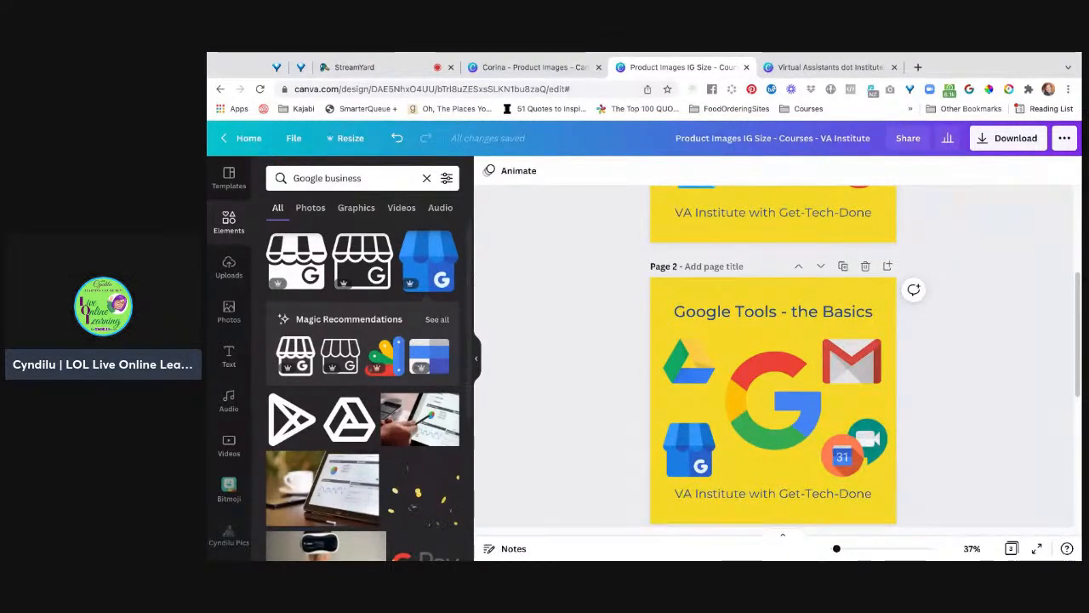
{"action": "scroll", "coordinate": [773, 357], "scroll_direction": "down", "scroll_amount": 1}
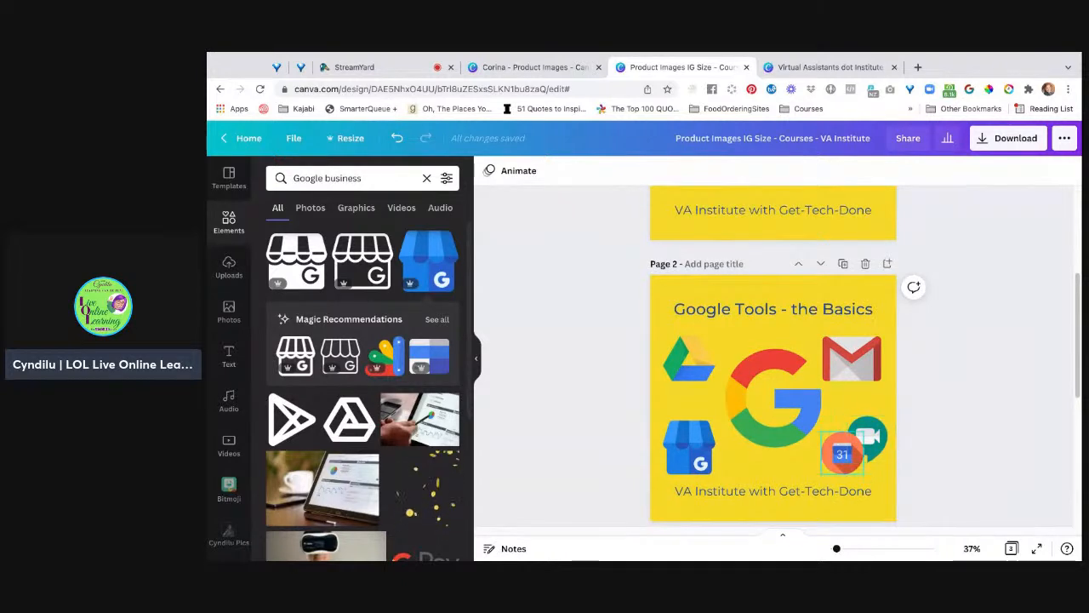
Step: Change the background of the Google Tools page to the orange from the Virtual Assistants dot Institute palette
{"action": "left_click", "coordinate": [853, 398]}
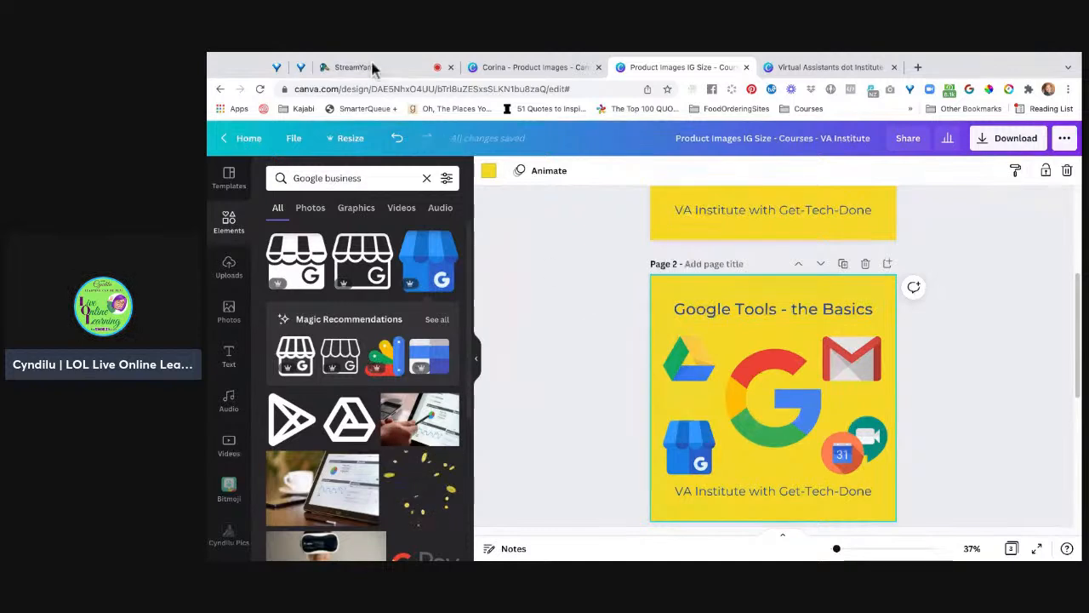
{"action": "left_click", "coordinate": [489, 170]}
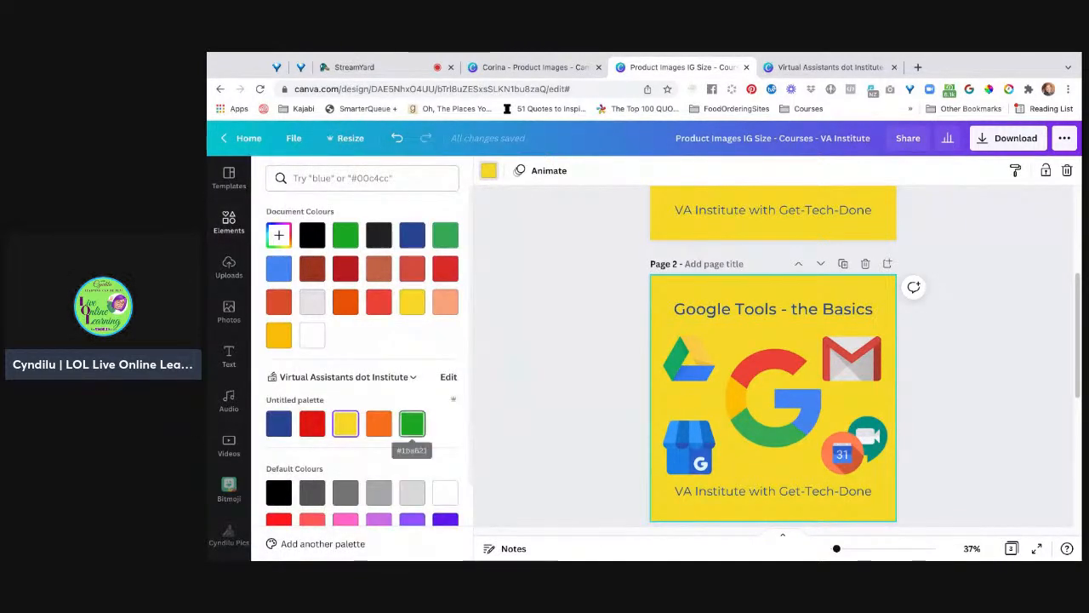
{"action": "left_click", "coordinate": [411, 422]}
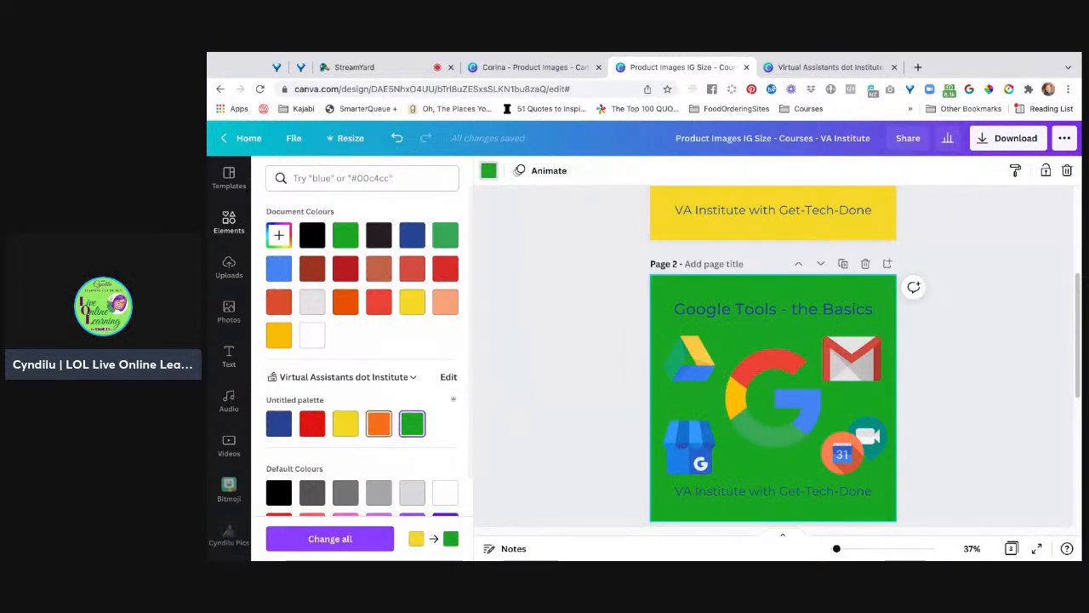
{"action": "left_click", "coordinate": [379, 422]}
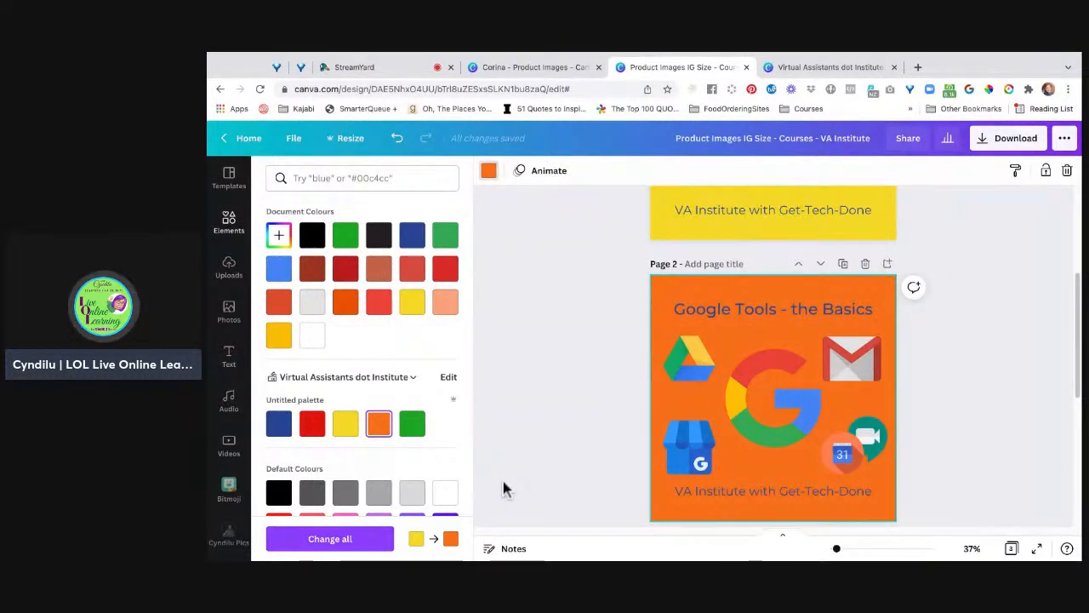
{"action": "left_click", "coordinate": [505, 516]}
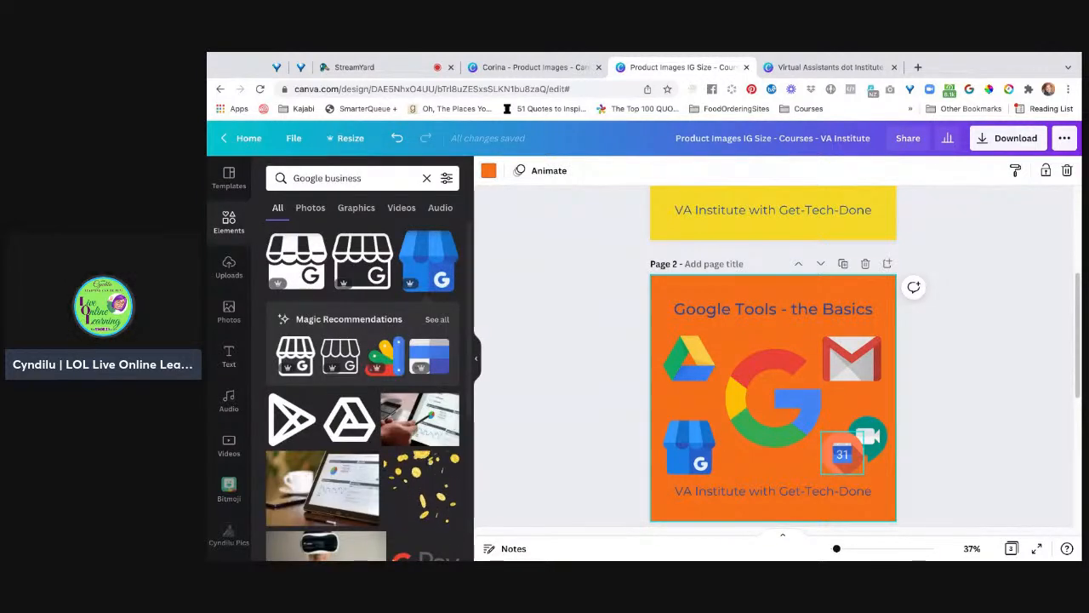
Step: Search the elements library for calendar
{"action": "left_click", "coordinate": [843, 453]}
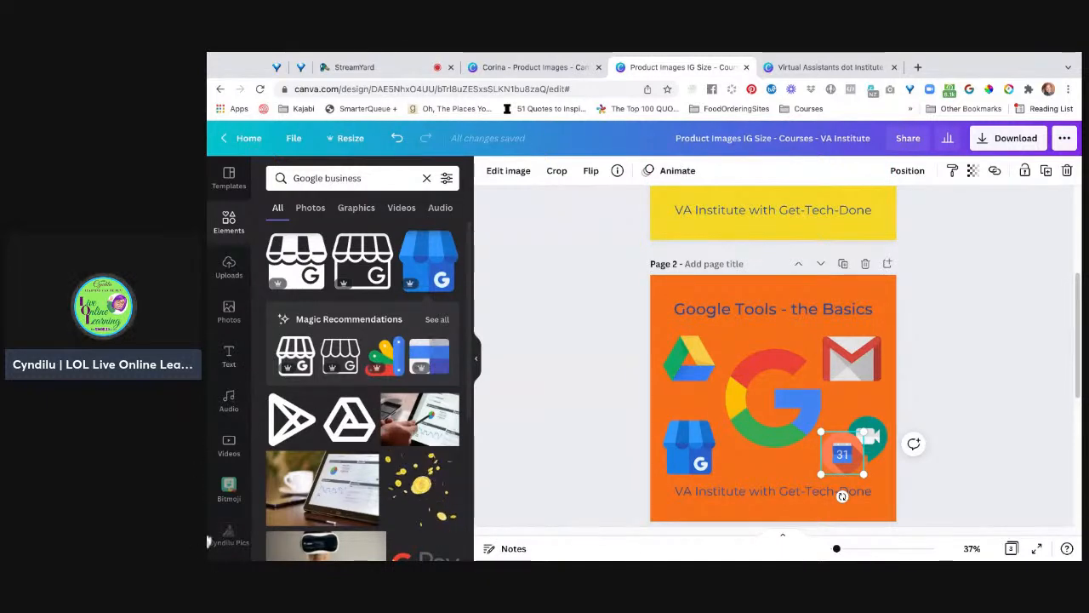
{"action": "double_click", "coordinate": [344, 178]}
{"action": "type", "text": "cald"}
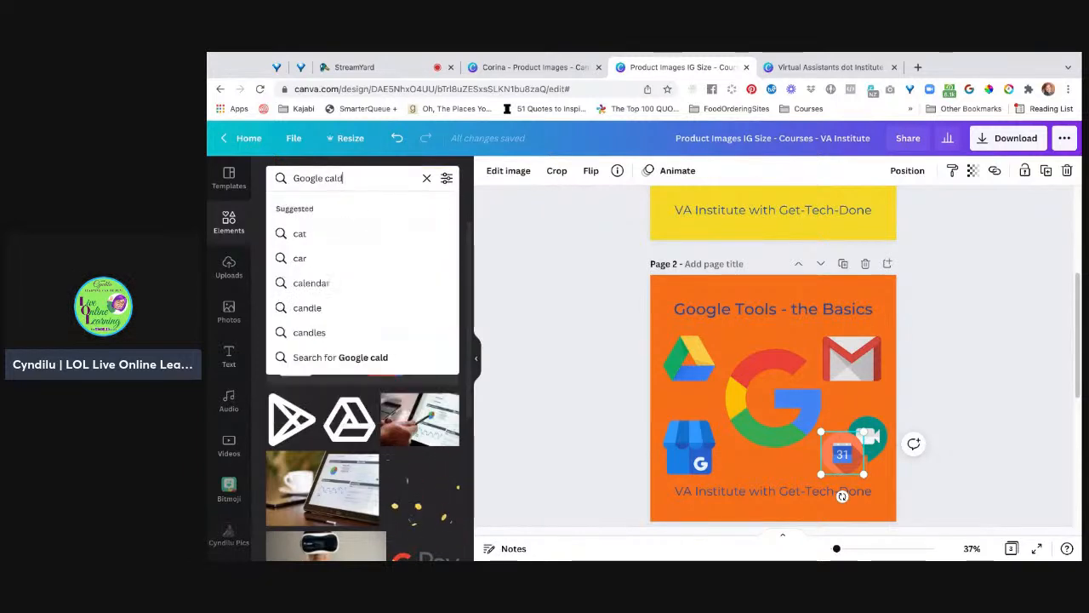
{"action": "key", "text": "BackSpace"}
{"action": "type", "text": "endar"}
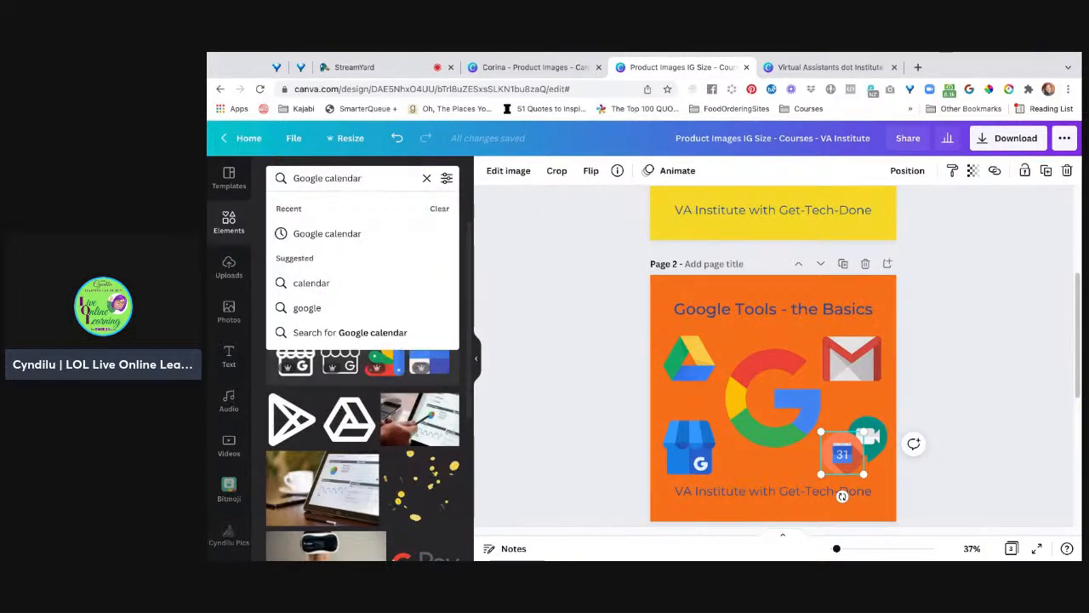
{"action": "left_click", "coordinate": [312, 283]}
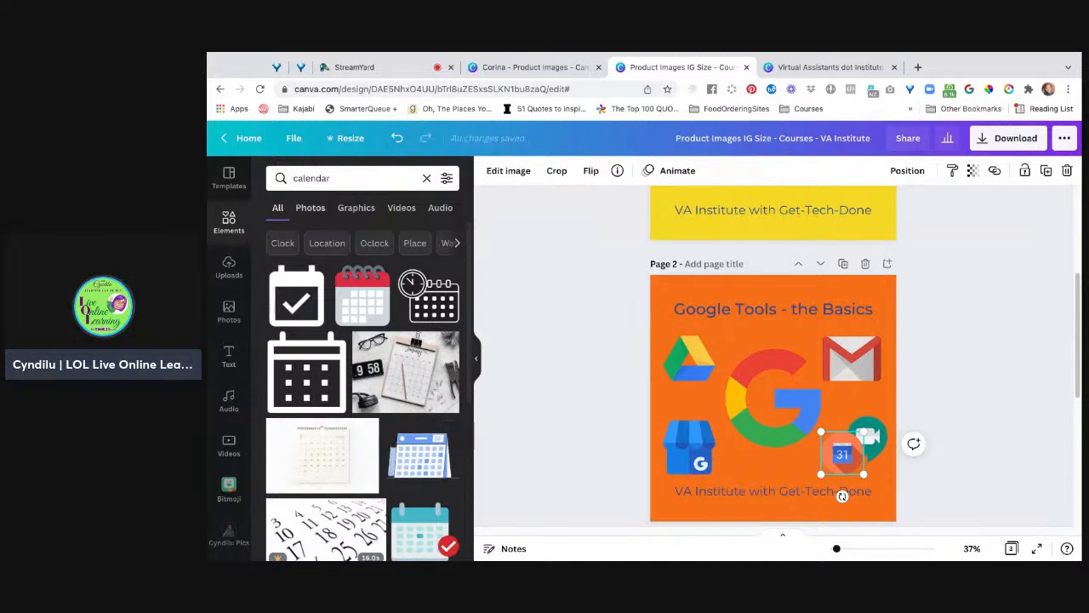
Step: Refine the element search to "google calendar" and insert the blue calendar icon with the grey header and number 31
{"action": "left_click", "coordinate": [294, 178]}
{"action": "type", "text": "gpp"}
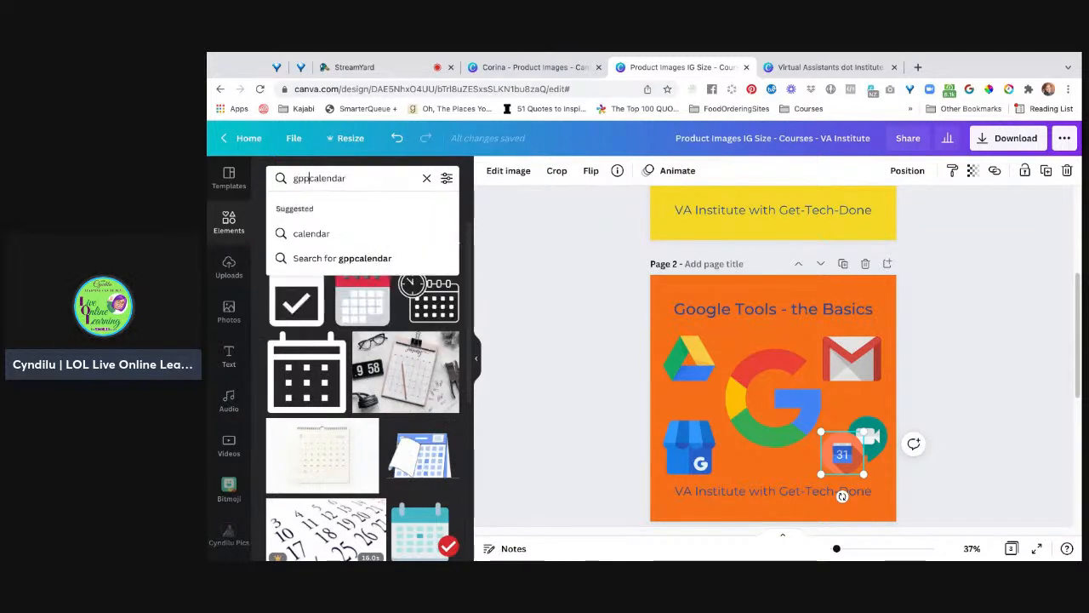
{"action": "key", "text": "BackSpace"}
{"action": "key", "text": "BackSpace"}
{"action": "type", "text": "oogle"}
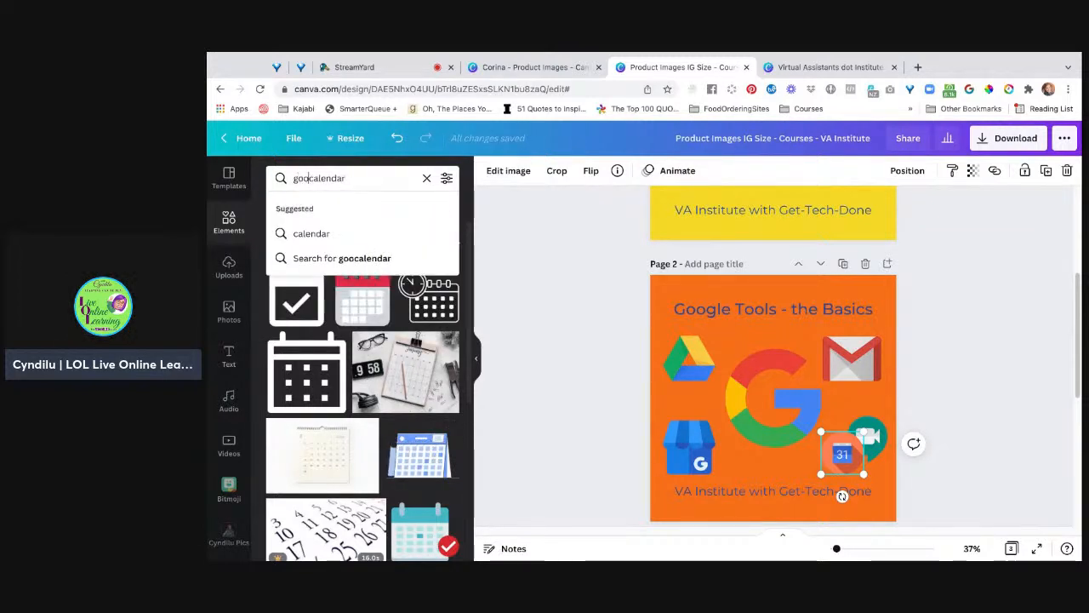
{"action": "key", "text": "BackSpace"}
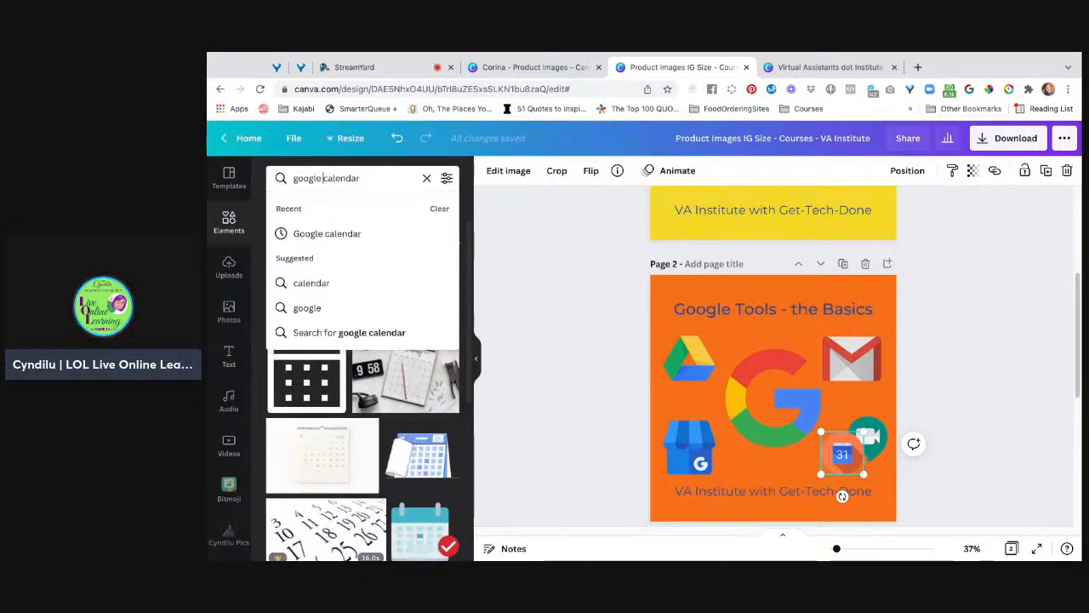
{"action": "key", "text": "Return"}
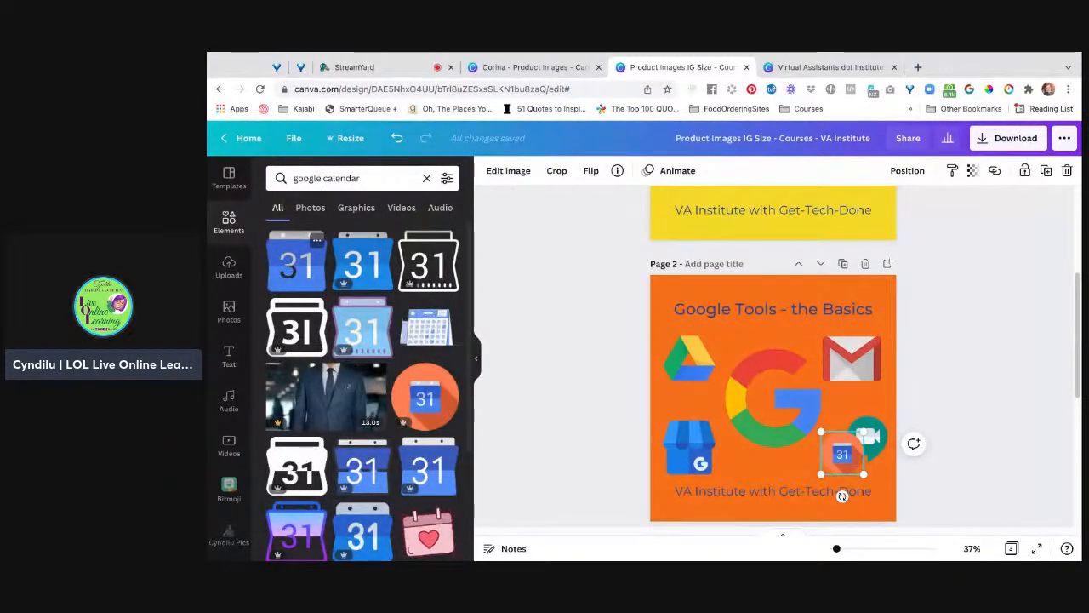
{"action": "left_click", "coordinate": [296, 262]}
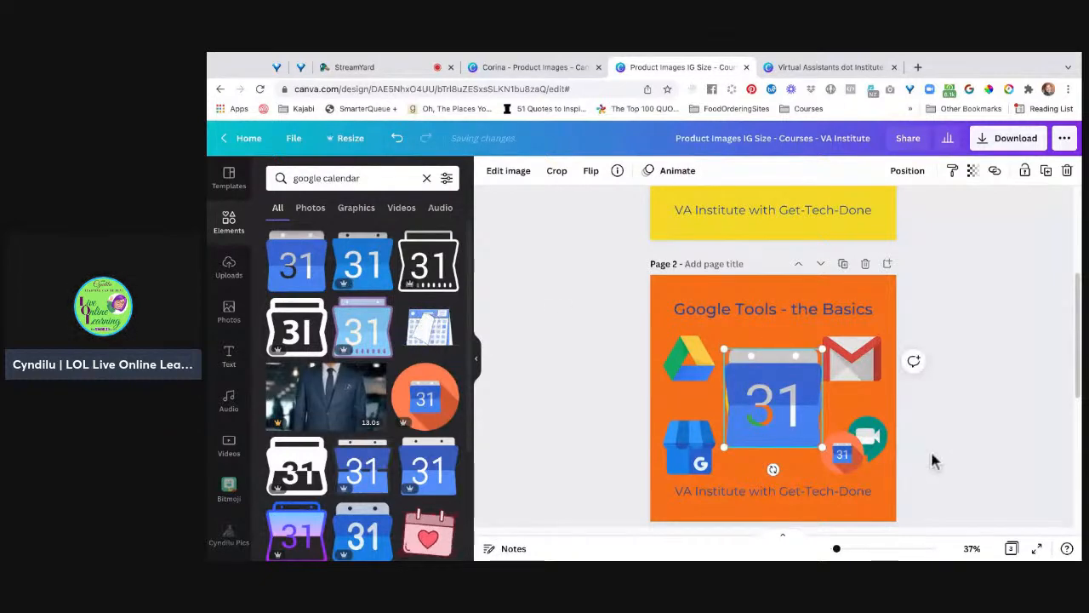
Step: Shrink the new blue calendar icon and put it in place of the round orange calendar icon, deleting the old one
{"action": "mouse_move", "coordinate": [822, 349]}
{"action": "left_mouse_down"}
{"action": "mouse_move", "coordinate": [766, 407]}
{"action": "mouse_move", "coordinate": [775, 432]}
{"action": "mouse_move", "coordinate": [821, 449]}
{"action": "left_mouse_up"}
{"action": "left_click", "coordinate": [853, 455]}
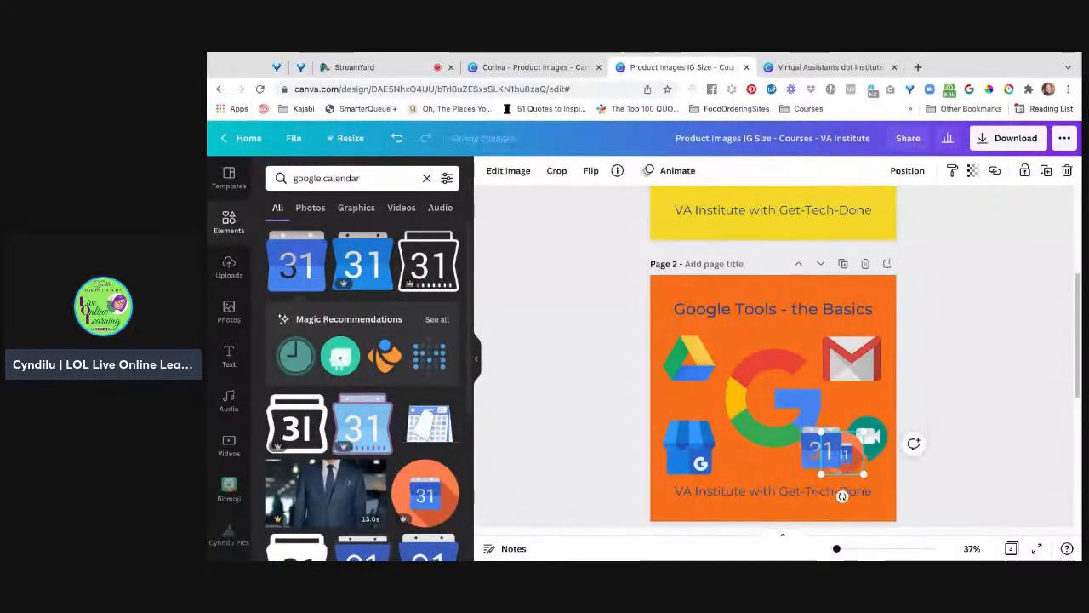
{"action": "key", "text": "Delete"}
{"action": "left_click", "coordinate": [821, 451]}
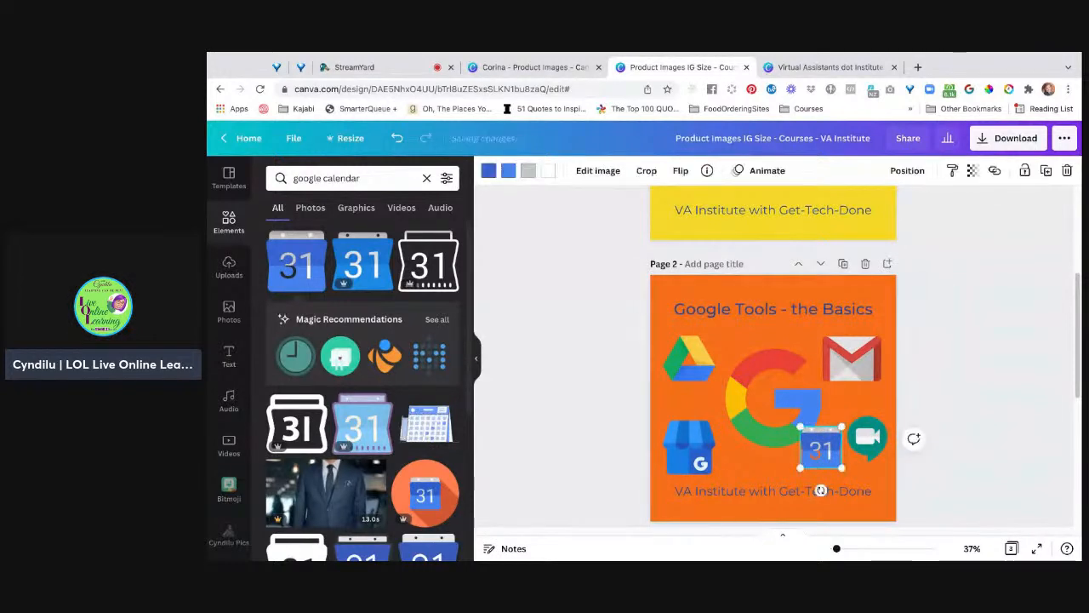
{"action": "left_click_drag", "start_coordinate": [821, 451], "coordinate": [842, 451]}
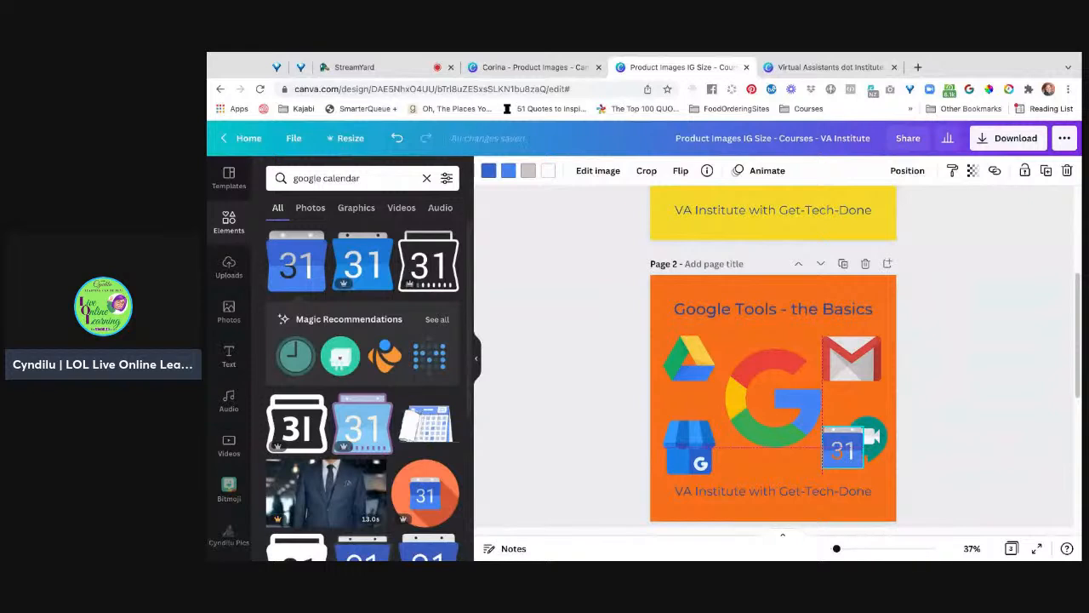
{"action": "left_click_drag", "start_coordinate": [842, 451], "coordinate": [842, 457]}
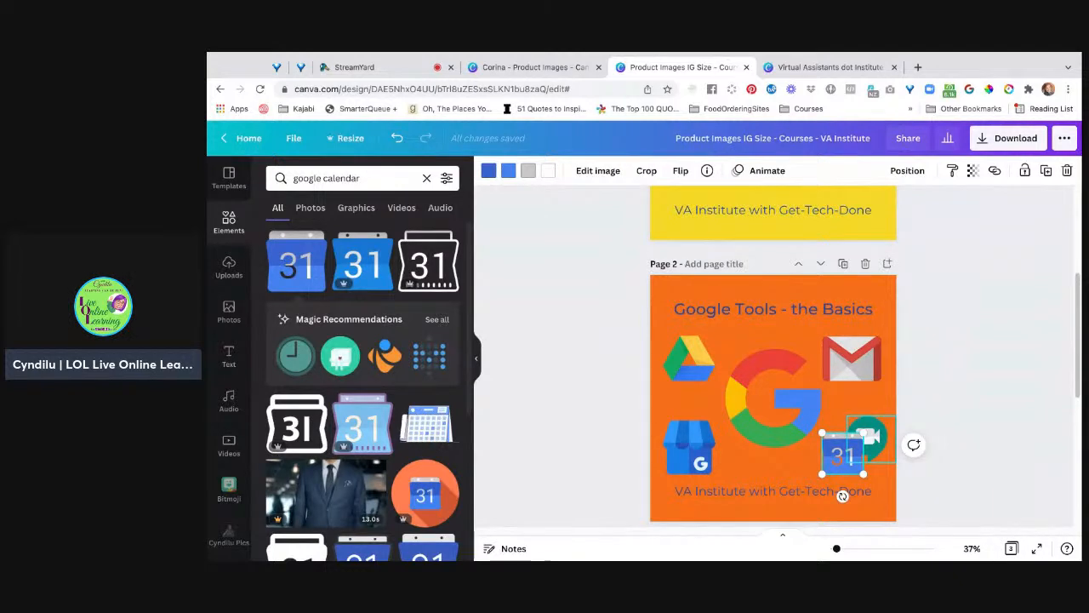
Step: Shift the green video camera icon slightly up and left so it sits closer behind the calendar icon
{"action": "left_click", "coordinate": [875, 437]}
{"action": "left_click", "coordinate": [962, 426]}
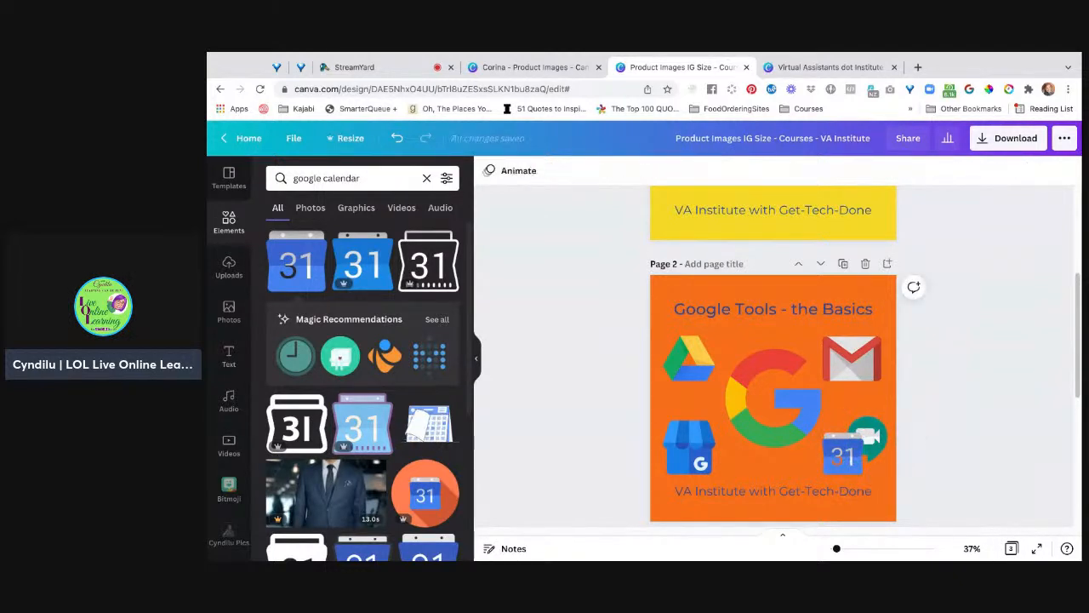
{"action": "left_click", "coordinate": [875, 437]}
{"action": "left_click_drag", "start_coordinate": [875, 437], "coordinate": [870, 430]}
{"action": "left_click", "coordinate": [961, 425]}
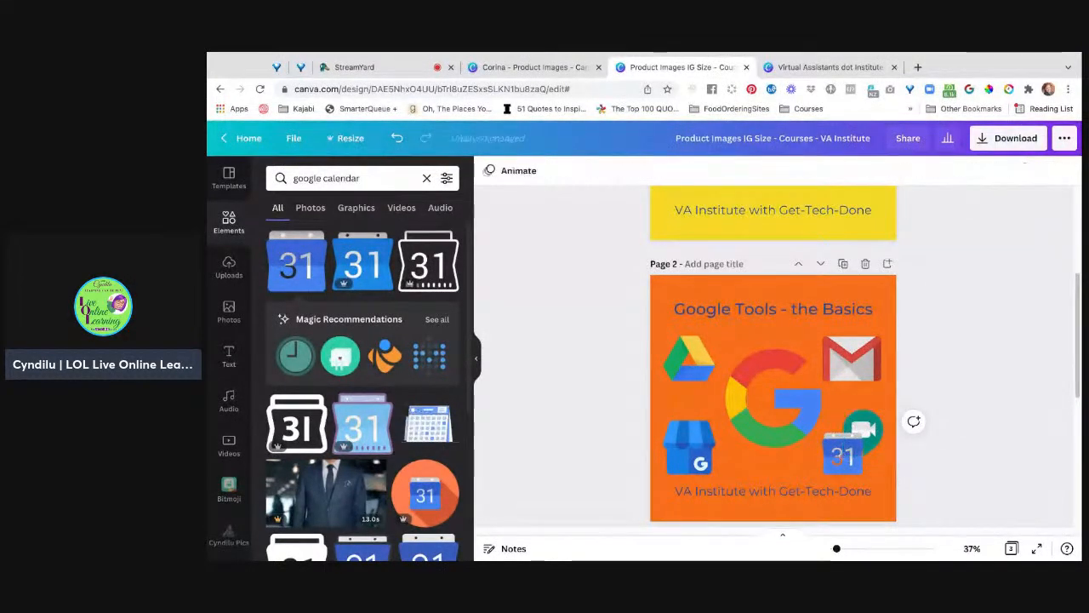
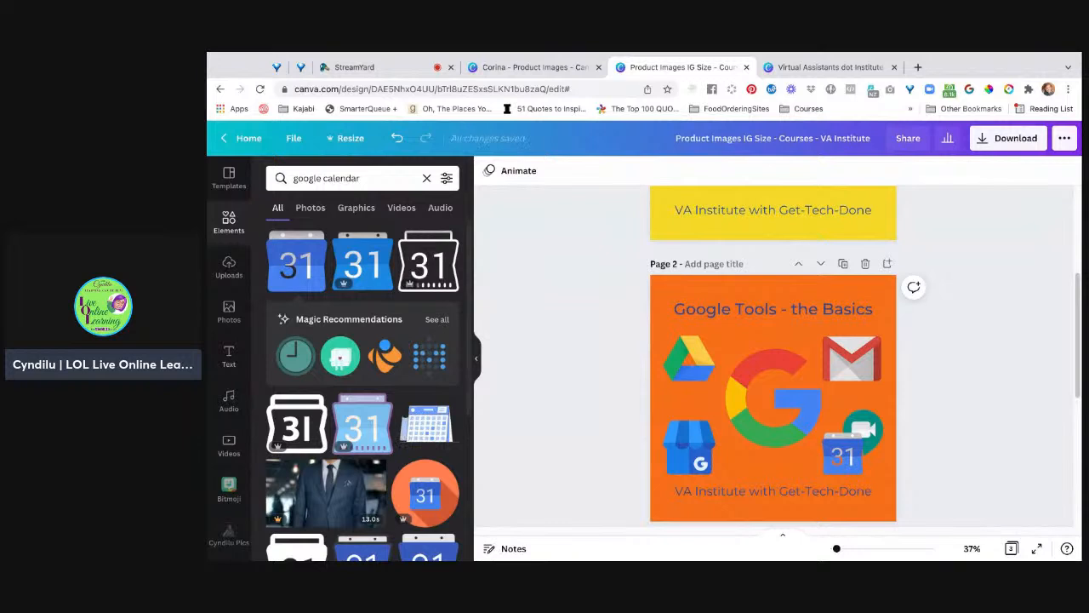
Step: Select the blank green page 3 and search the elements library for Zoom
{"action": "scroll", "coordinate": [773, 358], "scroll_direction": "down", "scroll_amount": 1}
{"action": "scroll", "coordinate": [773, 366], "scroll_direction": "down", "scroll_amount": 1}
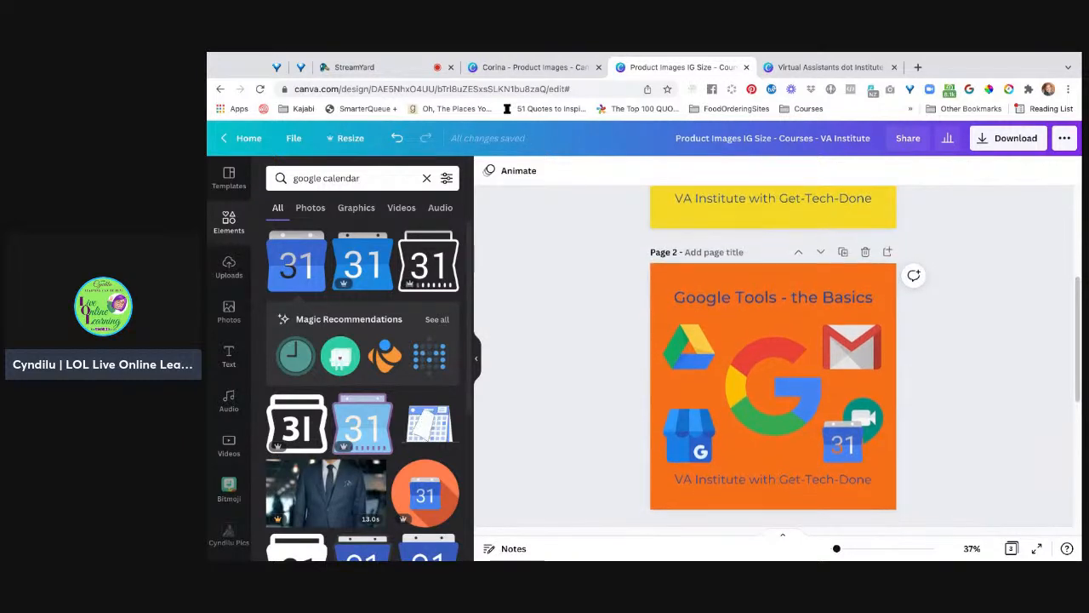
{"action": "scroll", "coordinate": [774, 366], "scroll_direction": "down", "scroll_amount": 3}
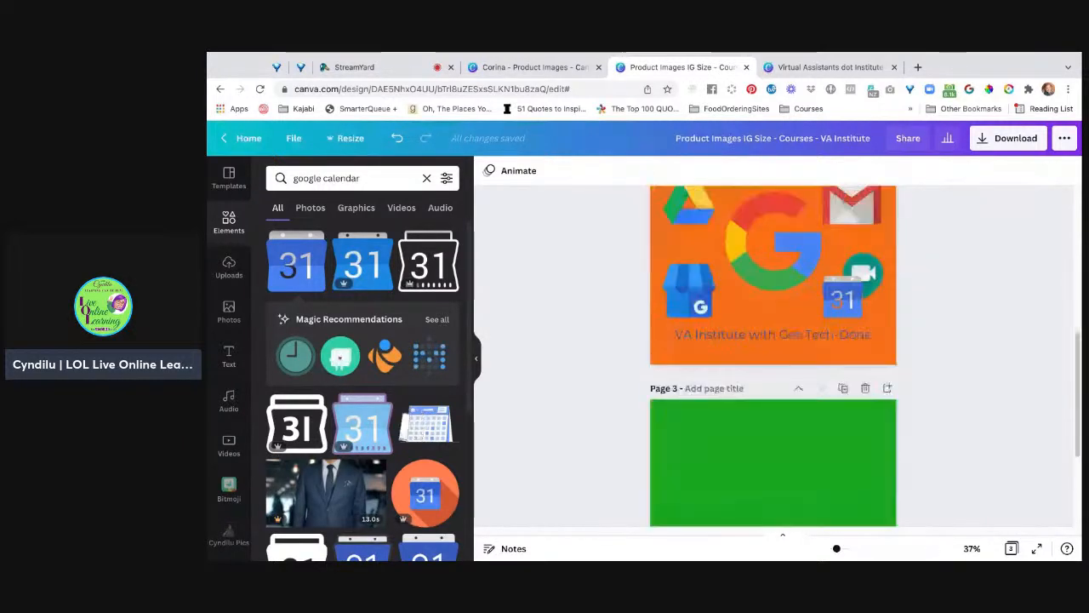
{"action": "scroll", "coordinate": [773, 366], "scroll_direction": "down", "scroll_amount": 3}
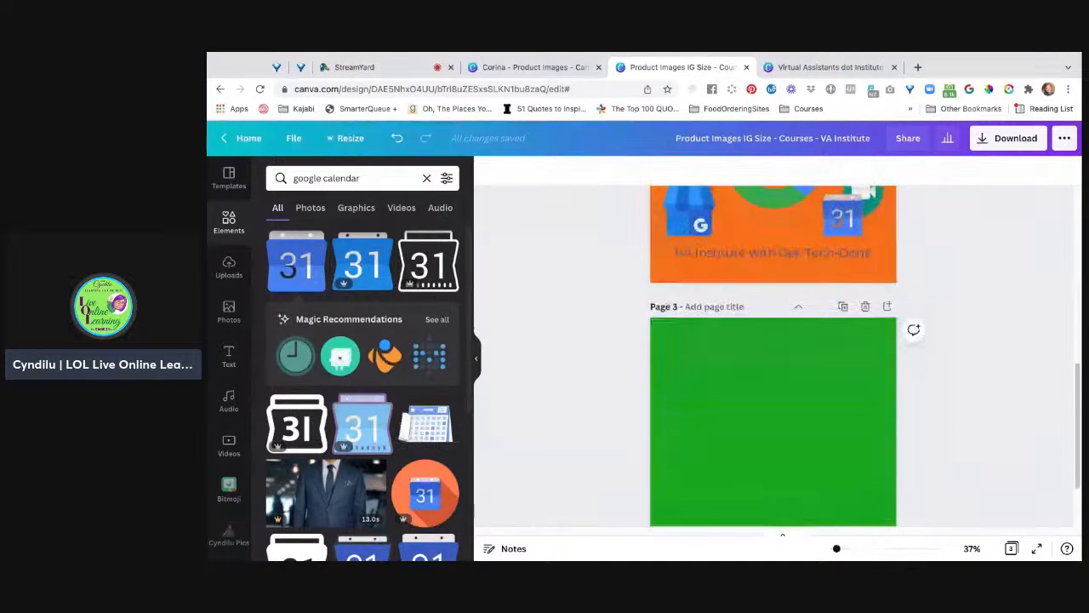
{"action": "left_click", "coordinate": [879, 438]}
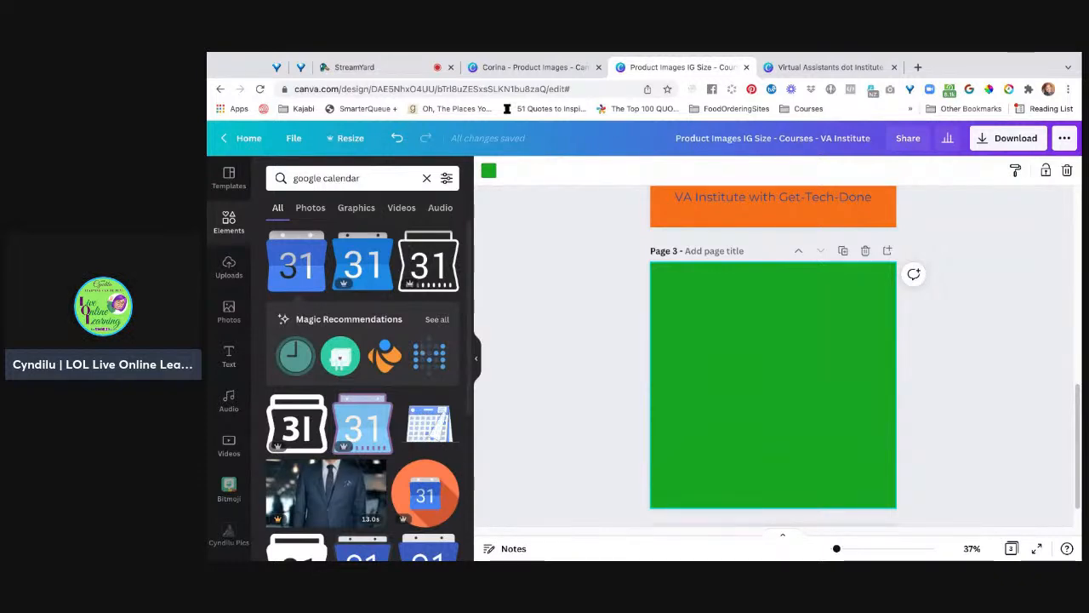
{"action": "triple_click", "coordinate": [361, 178]}
{"action": "type", "text": "Zoom"}
{"action": "key", "text": "Return"}
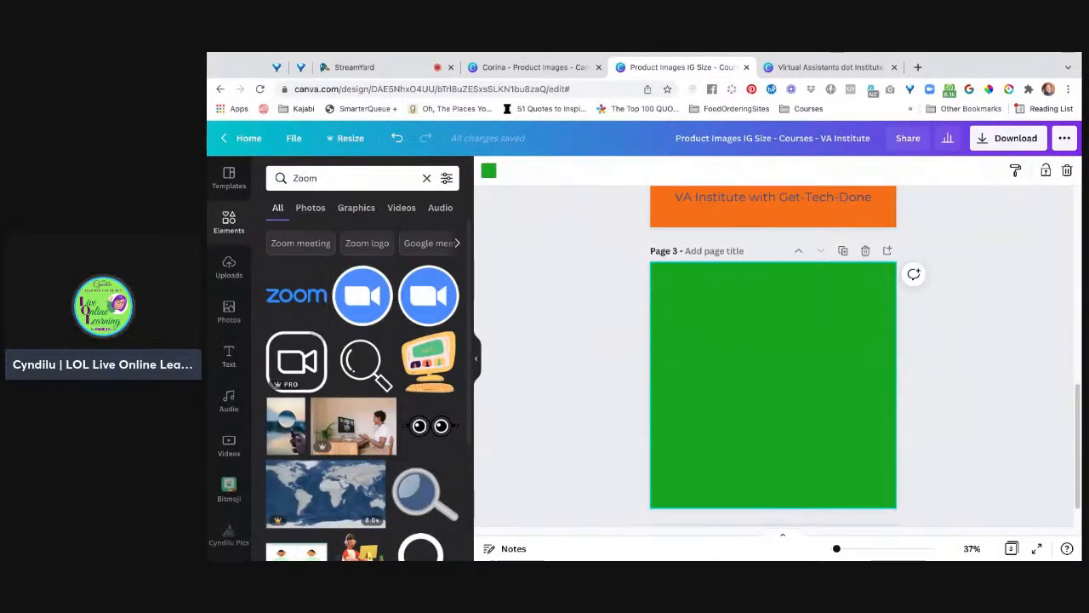
Step: Try the Zoom wordmark and the round Zoom camera logo on the green page, then remove both
{"action": "left_click", "coordinate": [296, 295]}
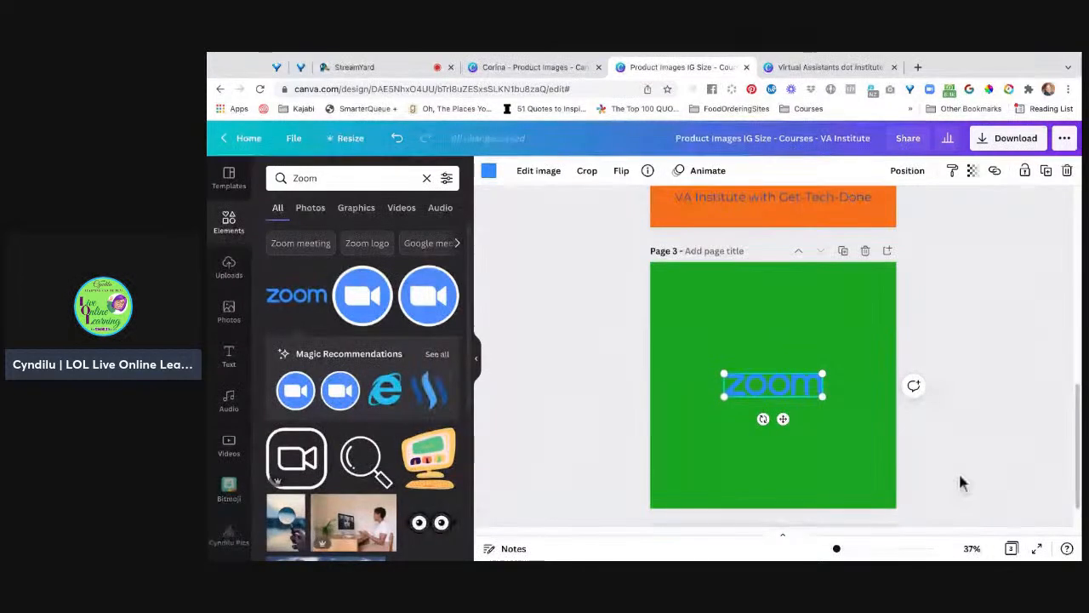
{"action": "left_click", "coordinate": [363, 295]}
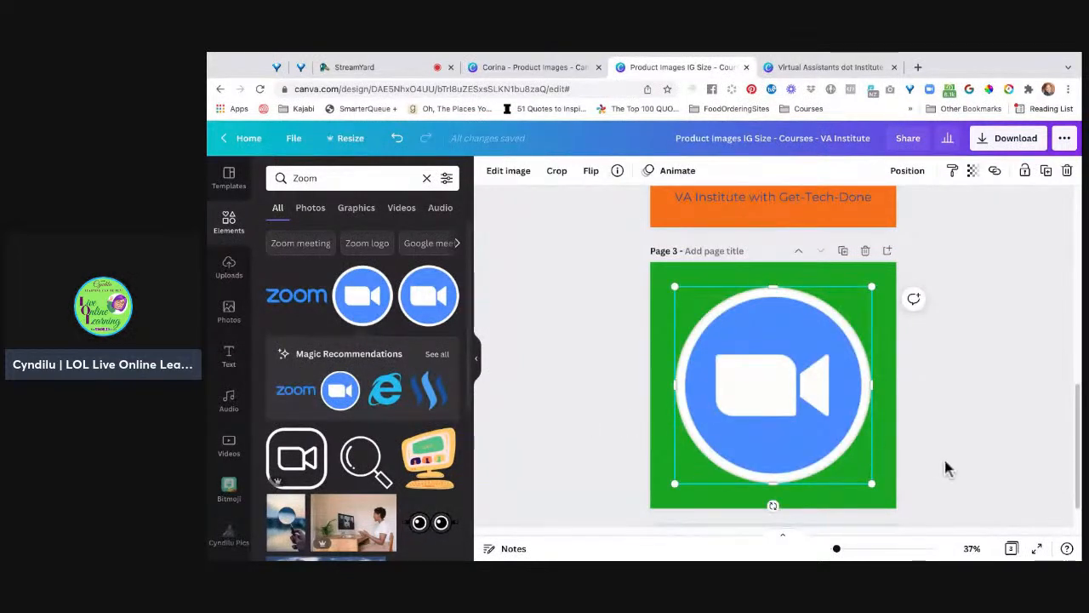
{"action": "key", "text": "ctrl+z"}
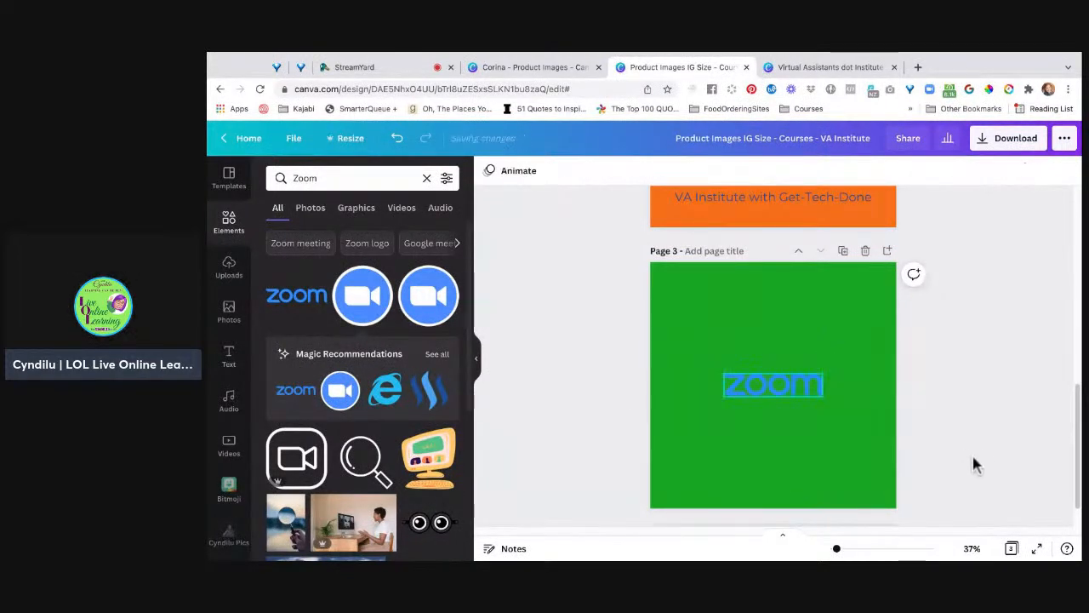
{"action": "key", "text": "Delete"}
Step: Duplicate the orange Google Tools page as the base for the next course image
{"action": "scroll", "coordinate": [974, 465], "scroll_direction": "up", "scroll_amount": 5}
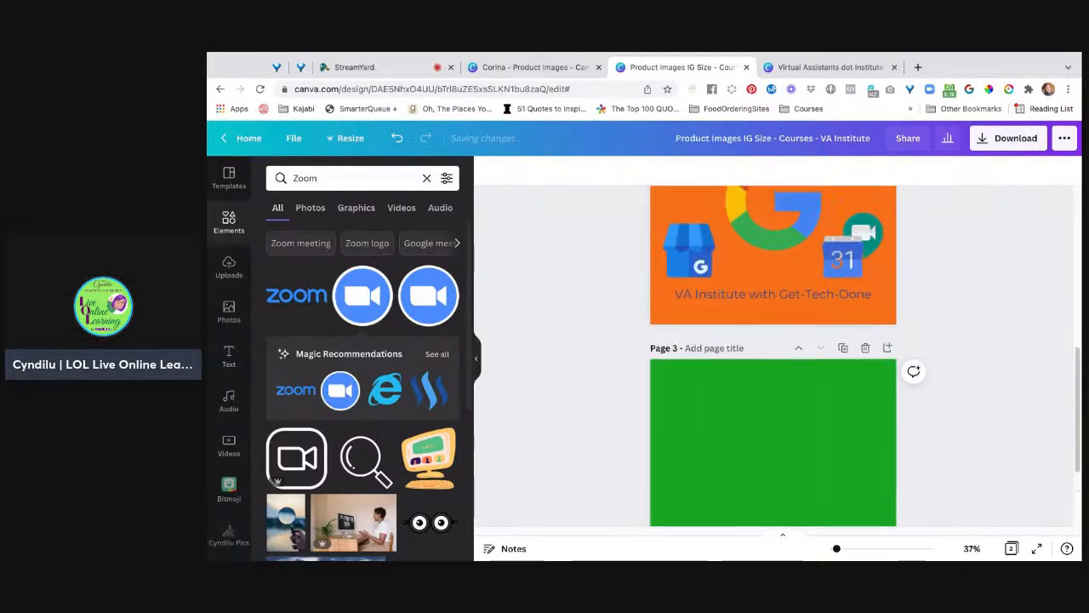
{"action": "left_click", "coordinate": [1044, 168]}
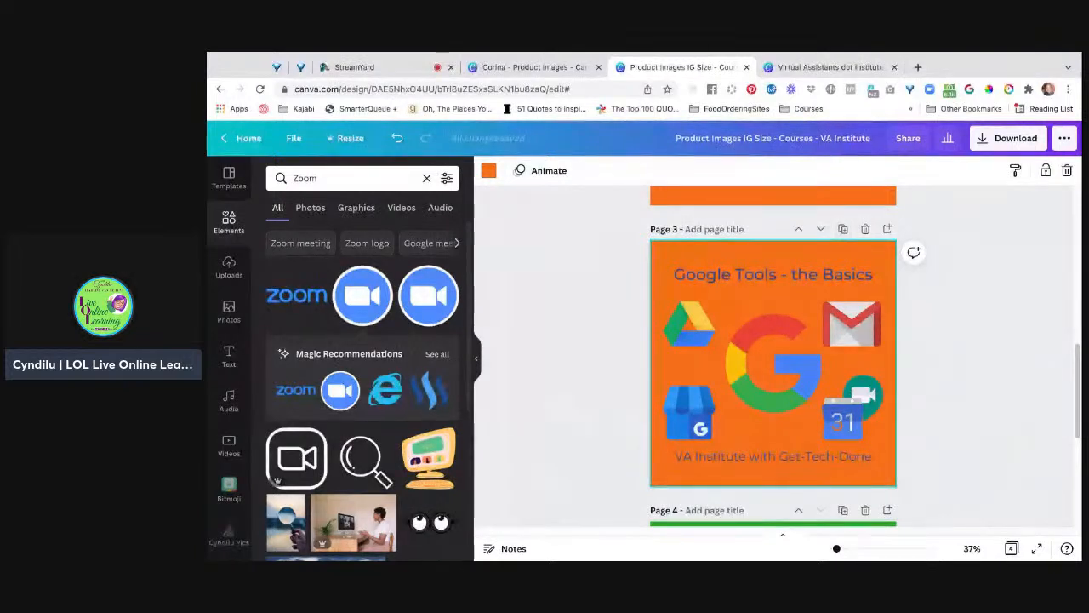
{"action": "scroll", "coordinate": [1016, 452], "scroll_direction": "down", "scroll_amount": 3}
{"action": "scroll", "coordinate": [772, 358], "scroll_direction": "up", "scroll_amount": 3}
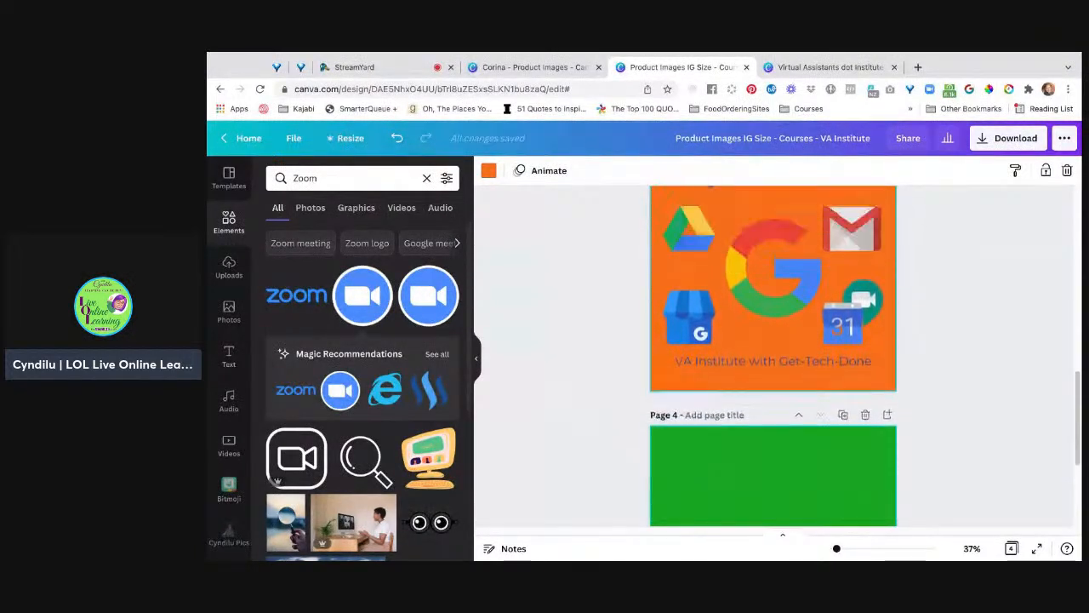
Step: Change the duplicated page's title to "Zoom - the Basics"
{"action": "double_click", "coordinate": [852, 299]}
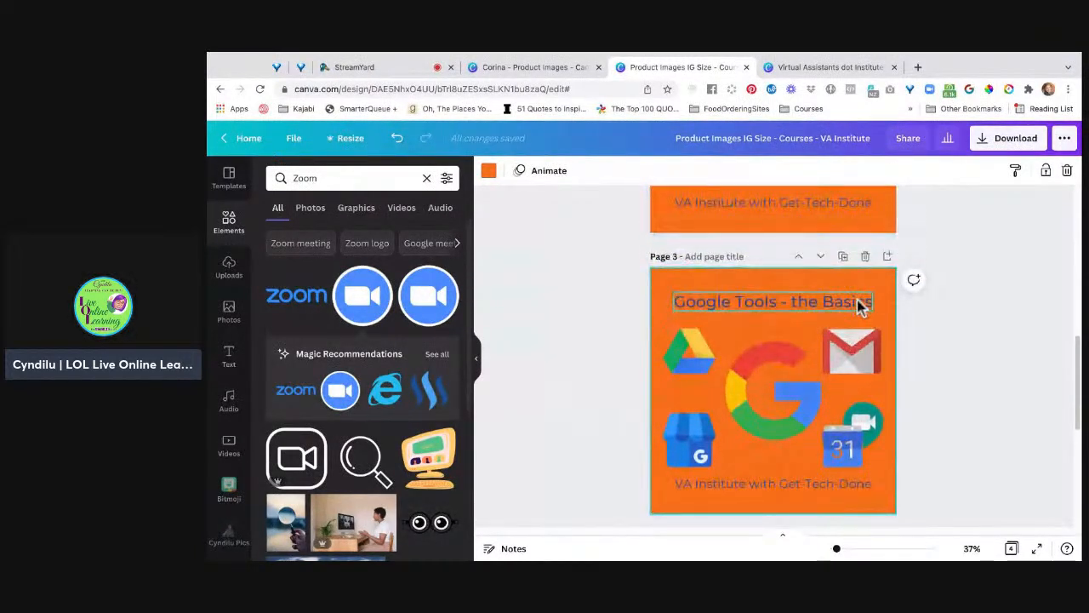
{"action": "double_click", "coordinate": [748, 300]}
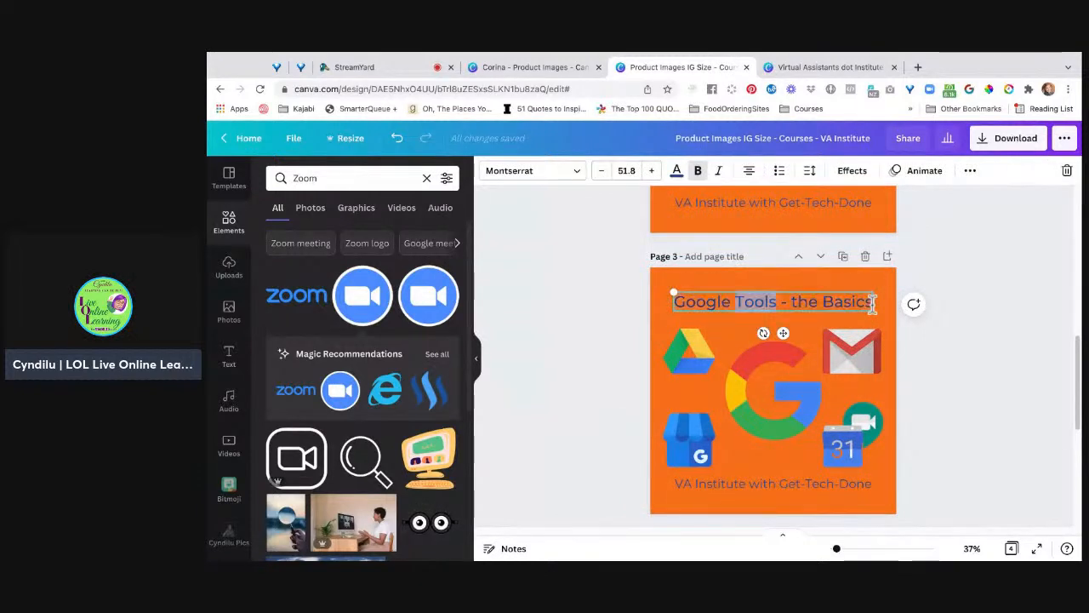
{"action": "left_click_drag", "start_coordinate": [714, 293], "coordinate": [688, 297]}
{"action": "type", "text": "Zoom"}
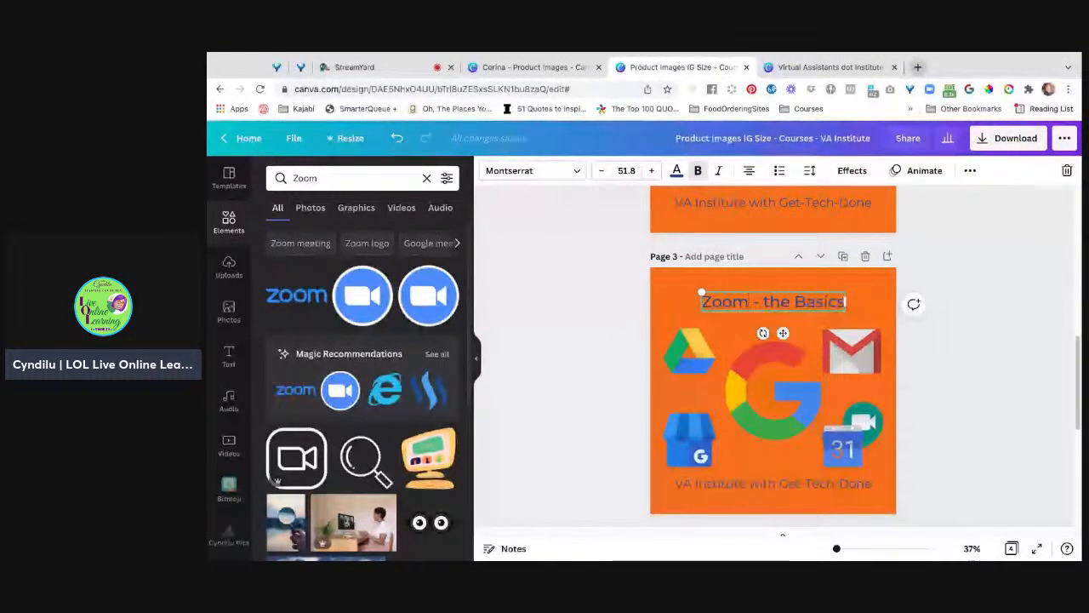
Step: Open the zoom.us website in a new browser tab and examine its circle of Zoom product icons
{"action": "key", "text": "ctrl+t"}
{"action": "type", "text": "Zoom.us"}
{"action": "key", "text": "Return"}
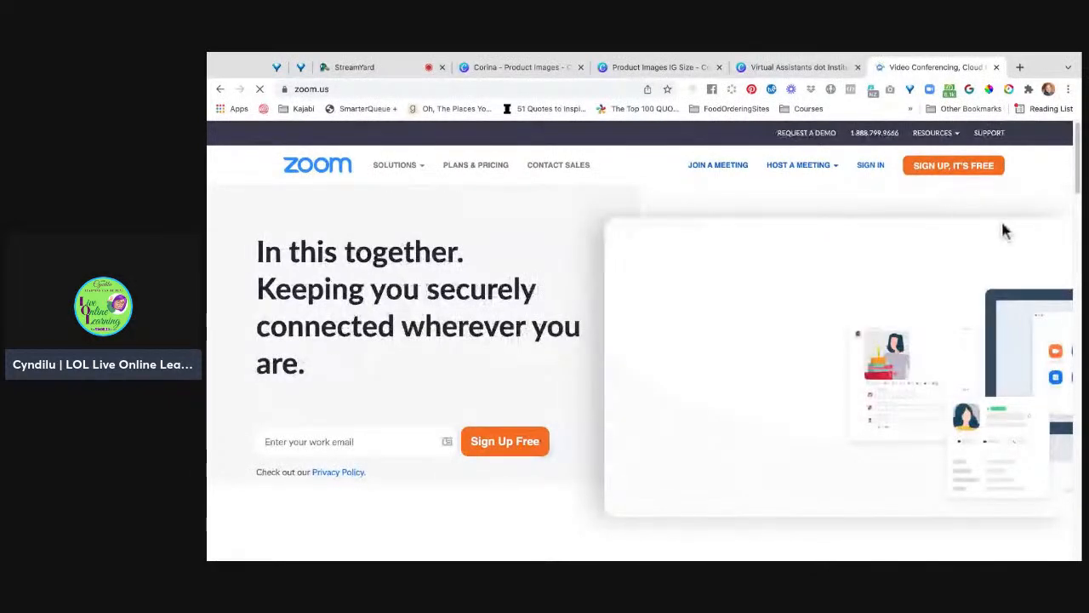
{"action": "scroll", "coordinate": [638, 341], "scroll_direction": "down", "scroll_amount": 1}
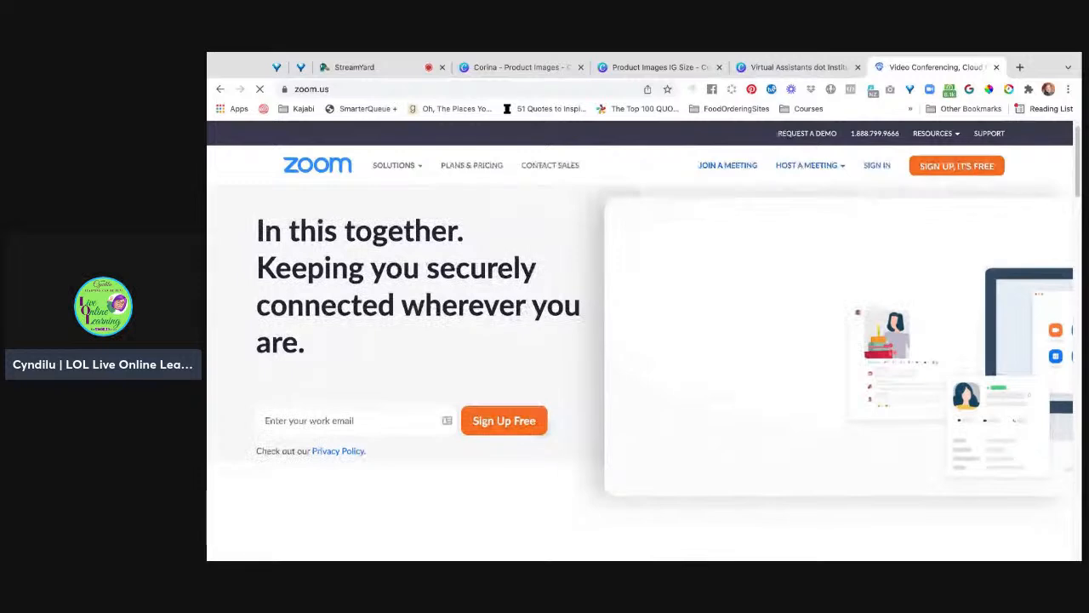
{"action": "scroll", "coordinate": [639, 340], "scroll_direction": "down", "scroll_amount": 2}
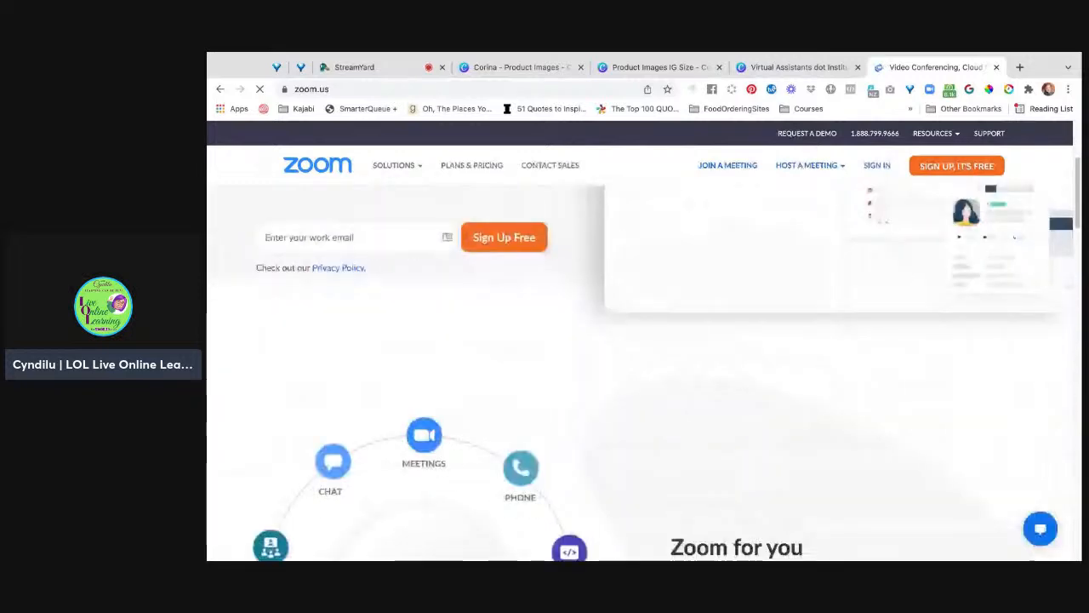
{"action": "scroll", "coordinate": [638, 340], "scroll_direction": "down", "scroll_amount": 1}
{"action": "scroll", "coordinate": [638, 340], "scroll_direction": "down", "scroll_amount": 1}
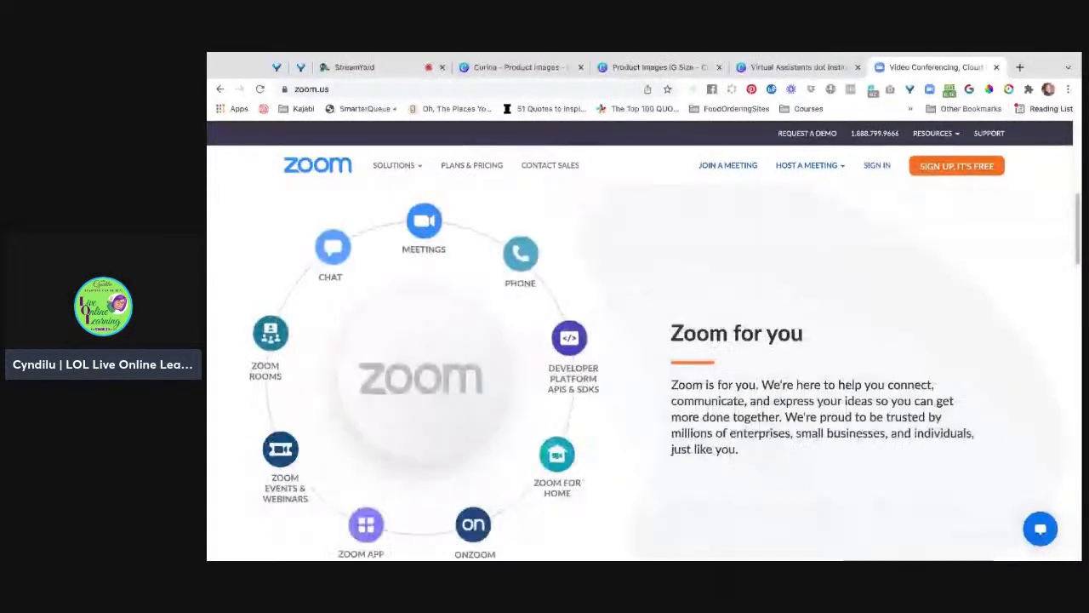
{"action": "scroll", "coordinate": [638, 340], "scroll_direction": "down", "scroll_amount": 1}
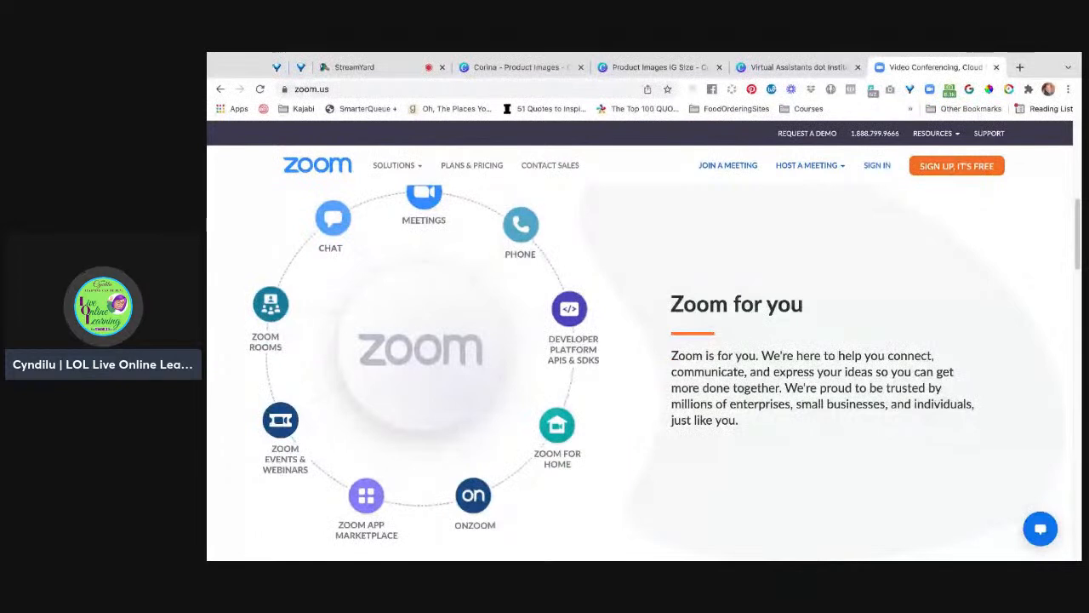
{"action": "key", "text": "ctrl+minus"}
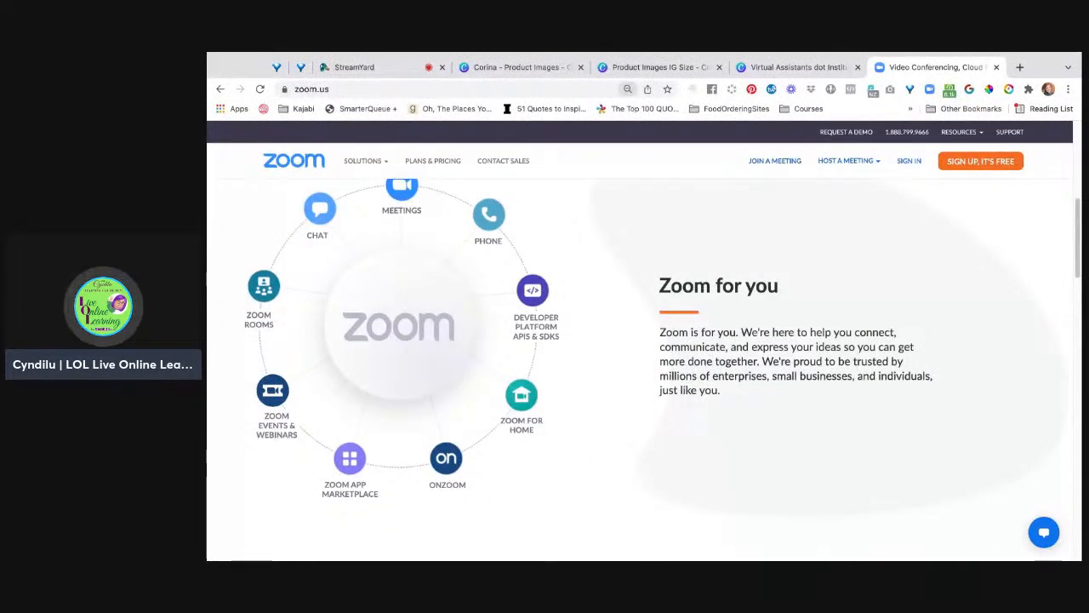
{"action": "key", "text": "ctrl+minus"}
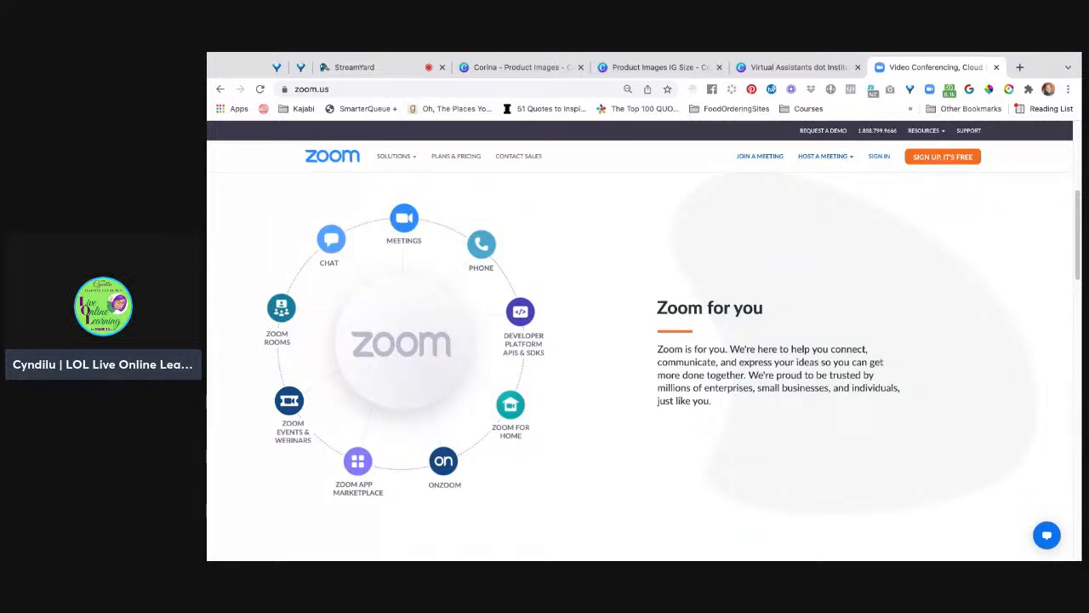
{"action": "key", "text": "ctrl+minus"}
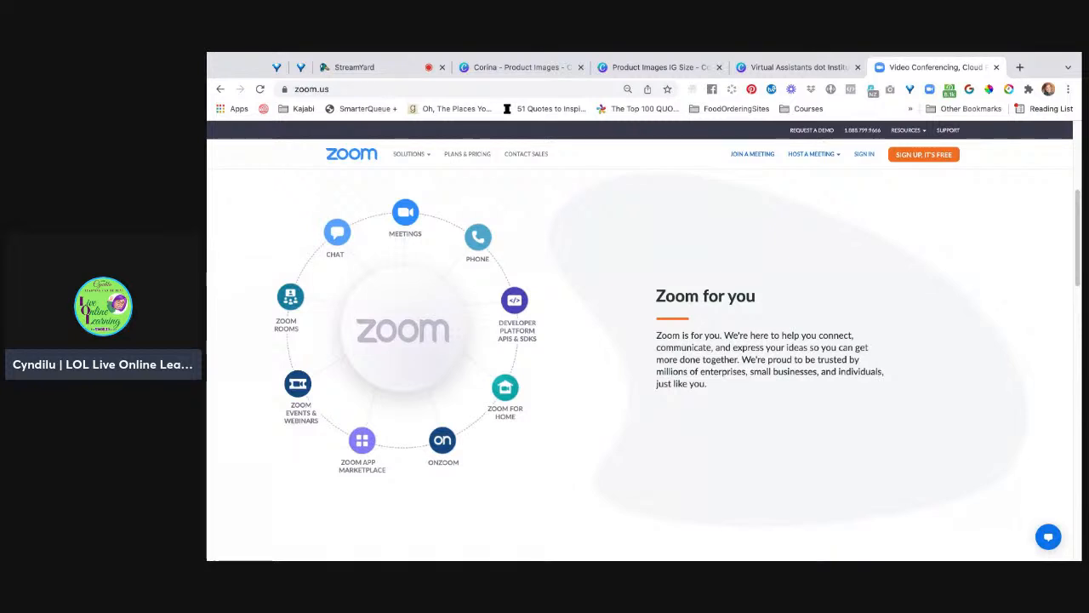
Step: Open Zoom's Media Kit page from the website's footer links
{"action": "scroll", "coordinate": [638, 349], "scroll_direction": "down", "scroll_amount": 5}
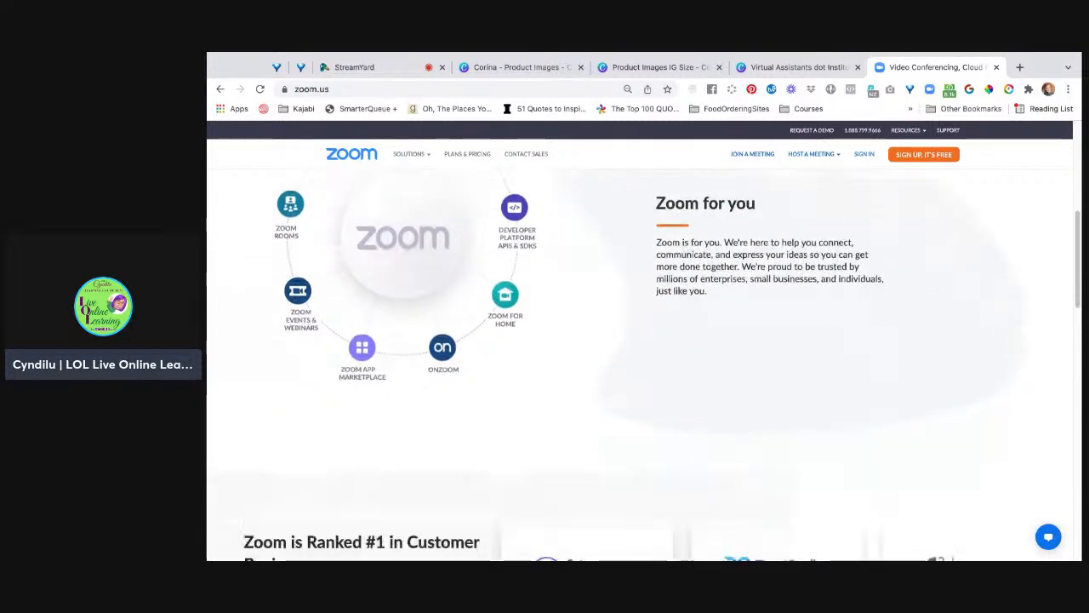
{"action": "scroll", "coordinate": [638, 349], "scroll_direction": "down", "scroll_amount": 10}
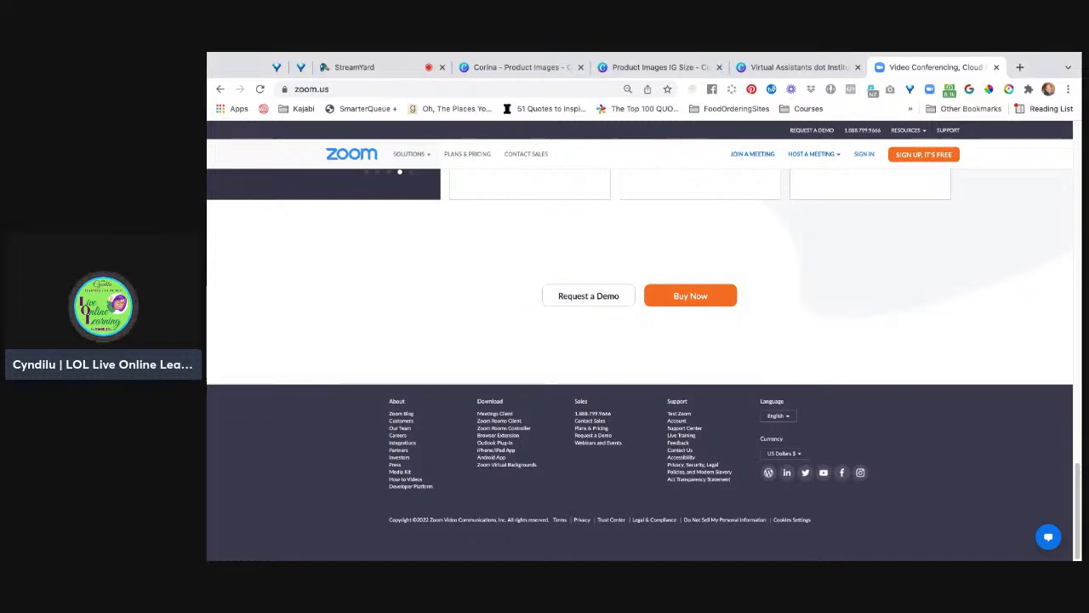
{"action": "left_click", "coordinate": [400, 472]}
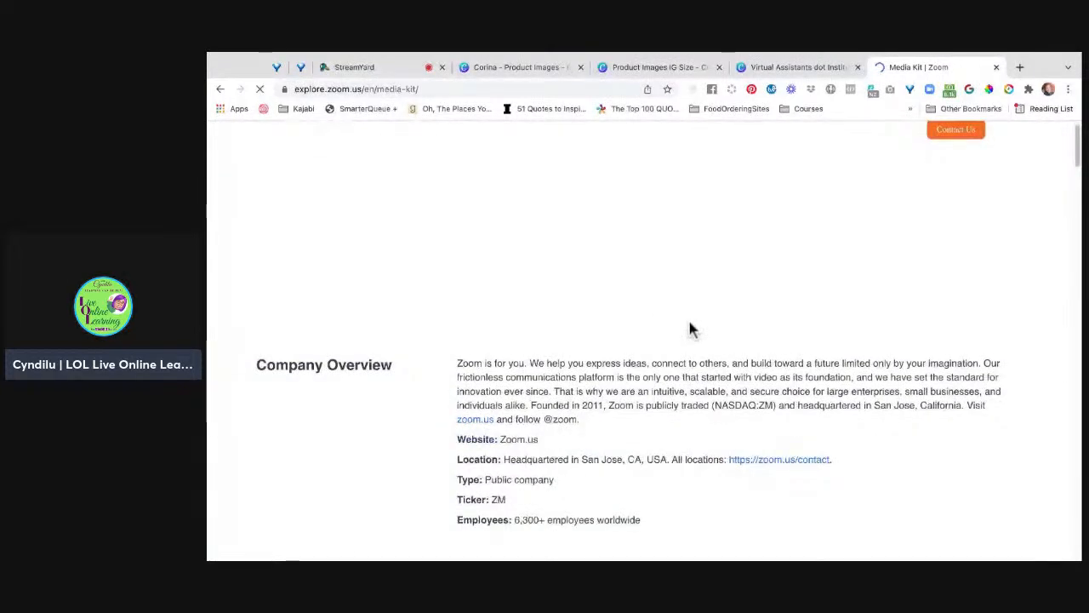
Step: Look through the media kit for logo resources and open the Zoom Brand Guidelines
{"action": "scroll", "coordinate": [644, 340], "scroll_direction": "down", "scroll_amount": 4}
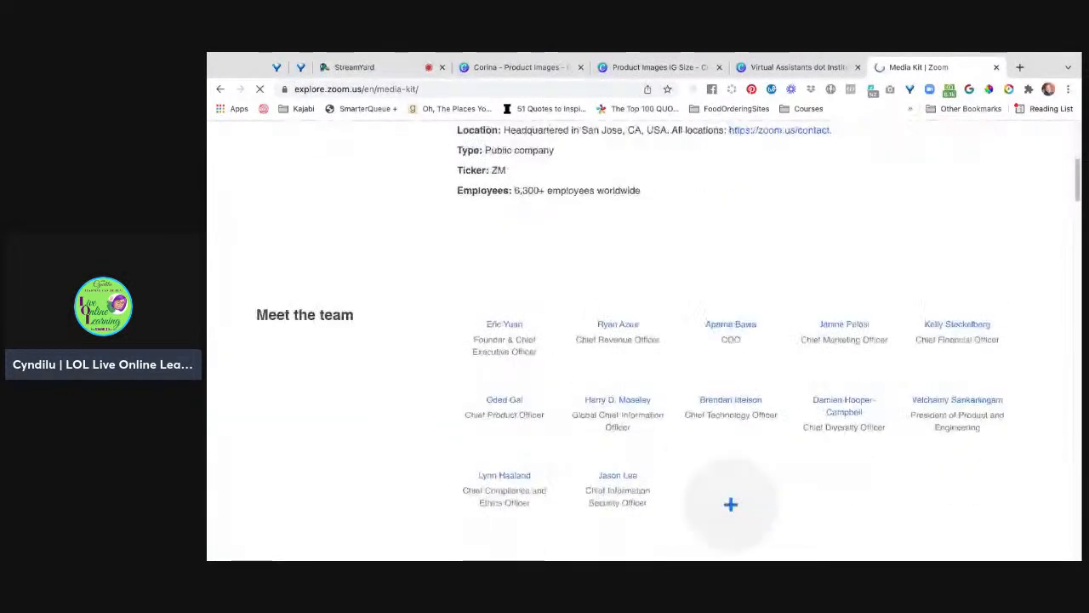
{"action": "scroll", "coordinate": [644, 341], "scroll_direction": "down", "scroll_amount": 6}
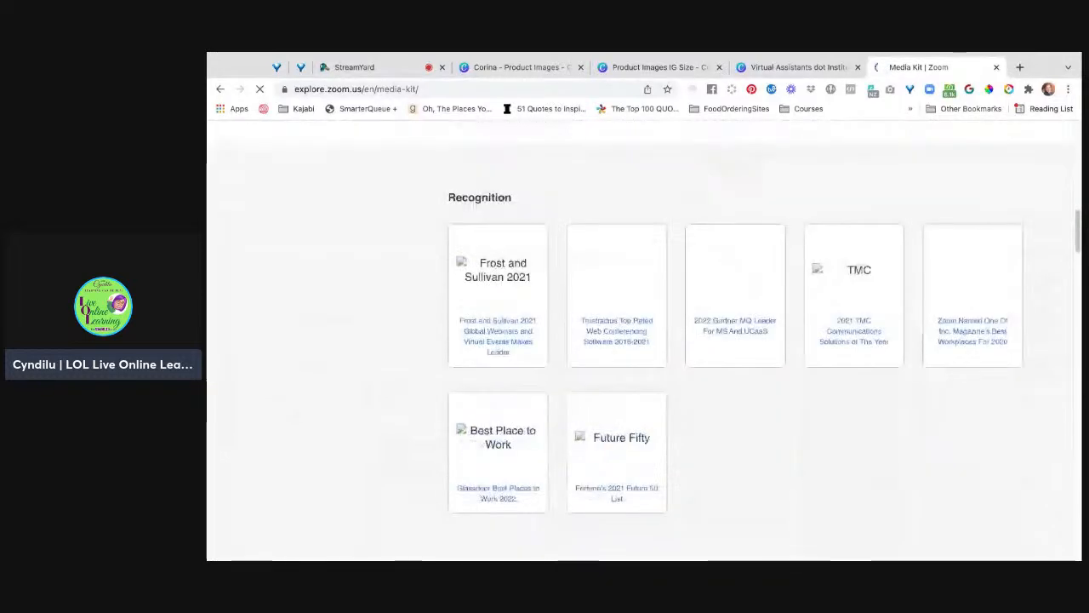
{"action": "scroll", "coordinate": [644, 341], "scroll_direction": "down", "scroll_amount": 2}
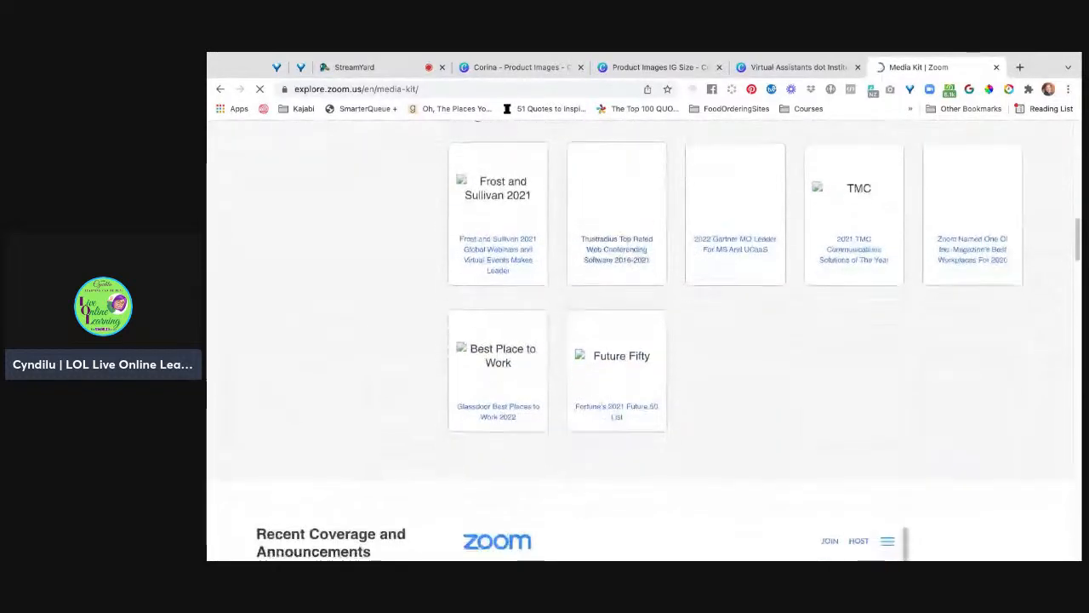
{"action": "scroll", "coordinate": [644, 340], "scroll_direction": "down", "scroll_amount": 2}
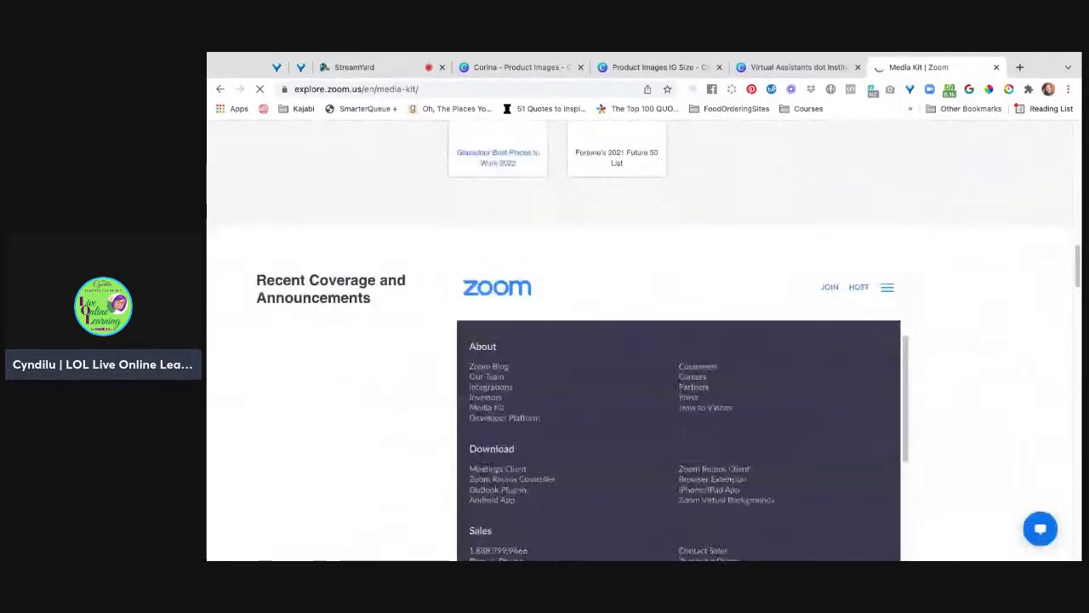
{"action": "scroll", "coordinate": [644, 340], "scroll_direction": "down", "scroll_amount": 6}
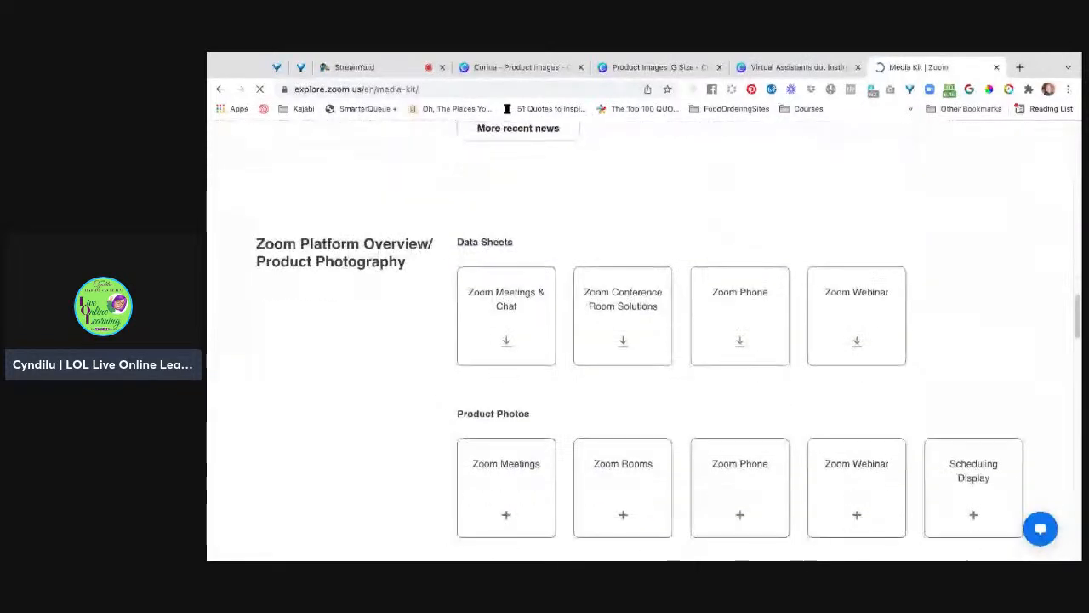
{"action": "scroll", "coordinate": [623, 272], "scroll_direction": "down", "scroll_amount": 2}
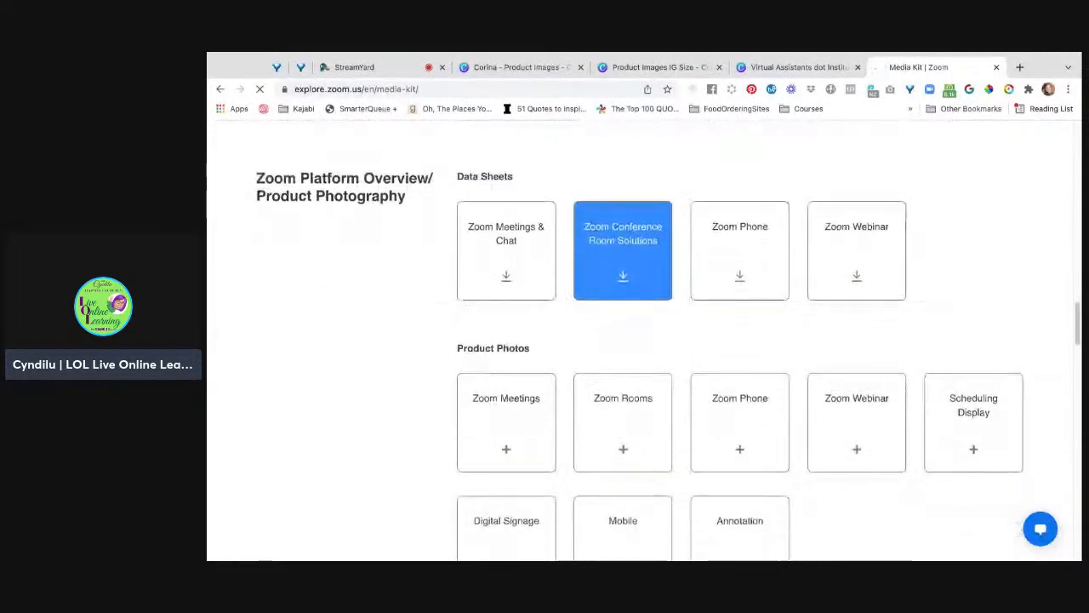
{"action": "scroll", "coordinate": [663, 221], "scroll_direction": "down", "scroll_amount": 5}
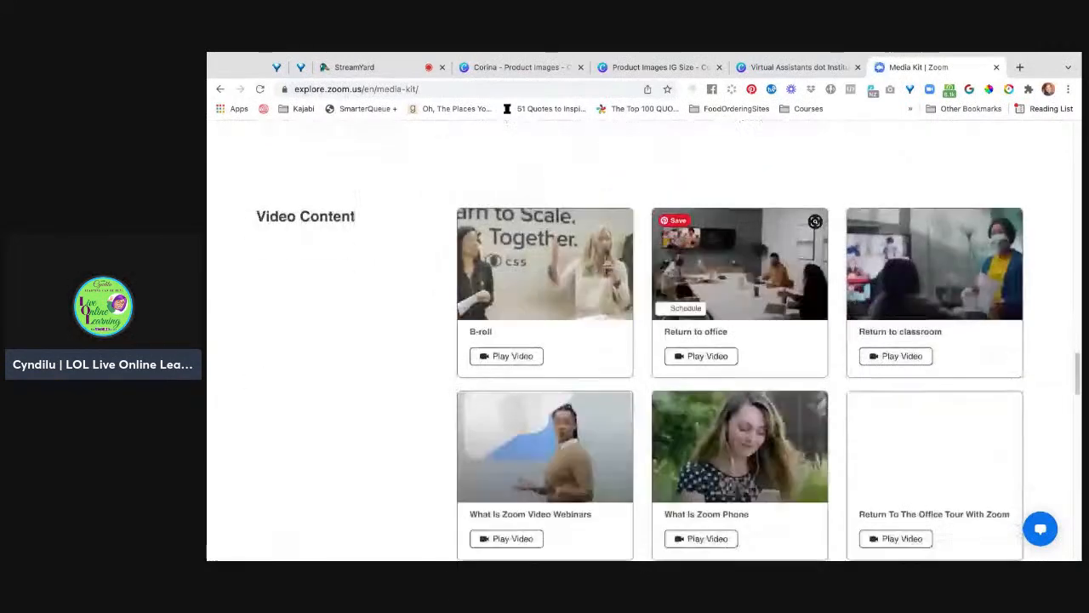
{"action": "scroll", "coordinate": [646, 341], "scroll_direction": "down", "scroll_amount": 6}
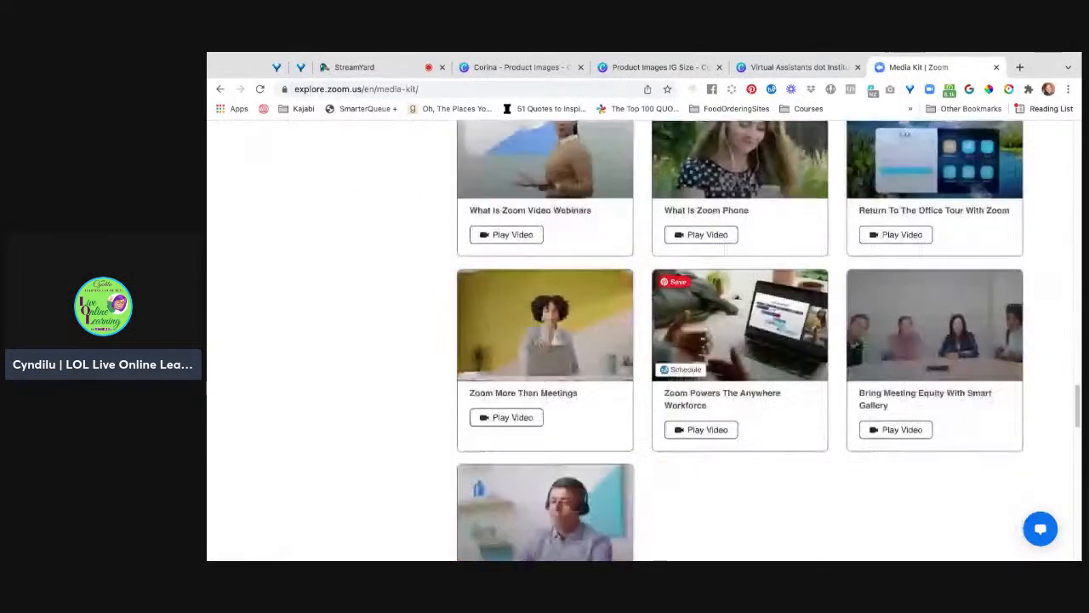
{"action": "scroll", "coordinate": [740, 255], "scroll_direction": "down", "scroll_amount": 5}
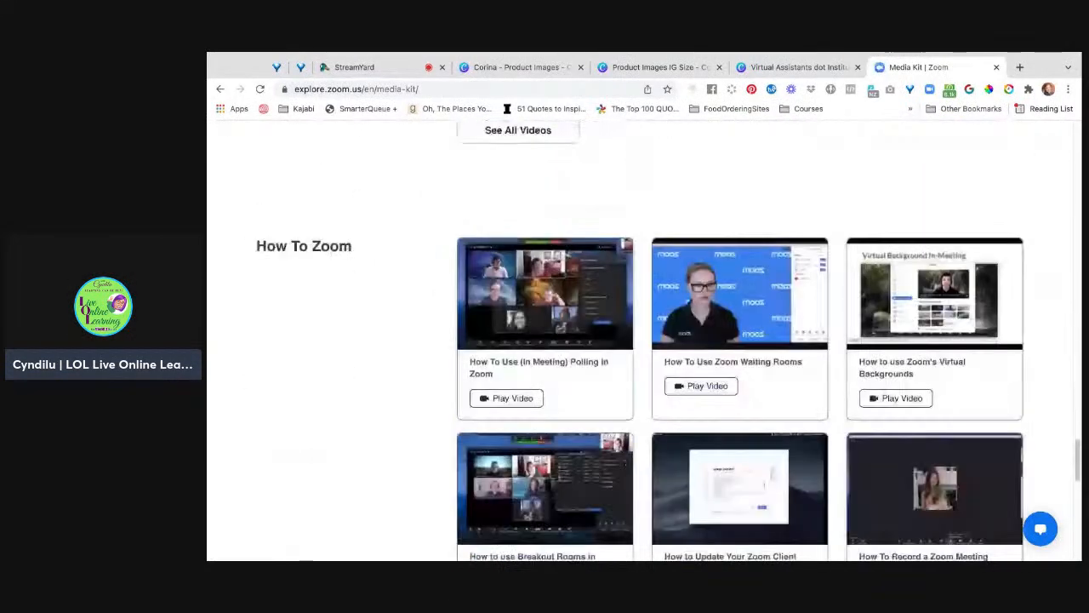
{"action": "scroll", "coordinate": [638, 340], "scroll_direction": "down", "scroll_amount": 7}
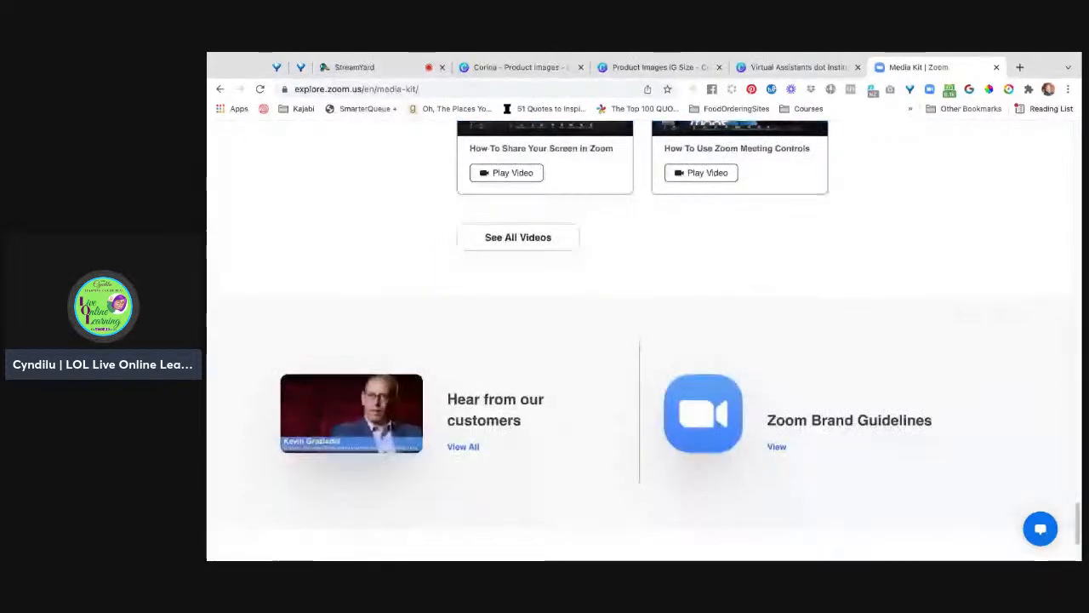
{"action": "scroll", "coordinate": [647, 340], "scroll_direction": "down", "scroll_amount": 1}
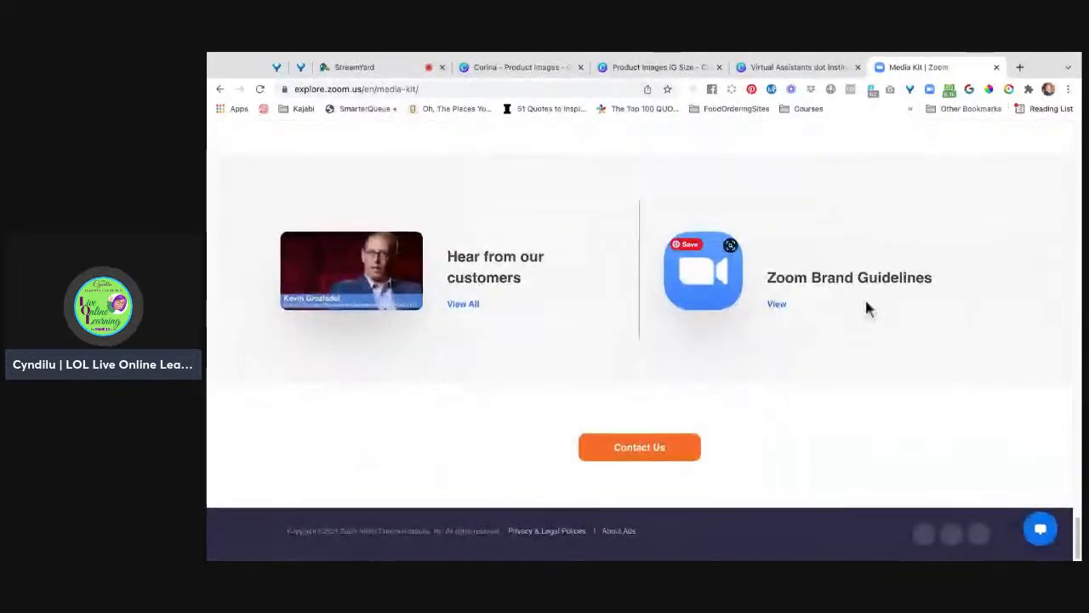
{"action": "left_click", "coordinate": [911, 312]}
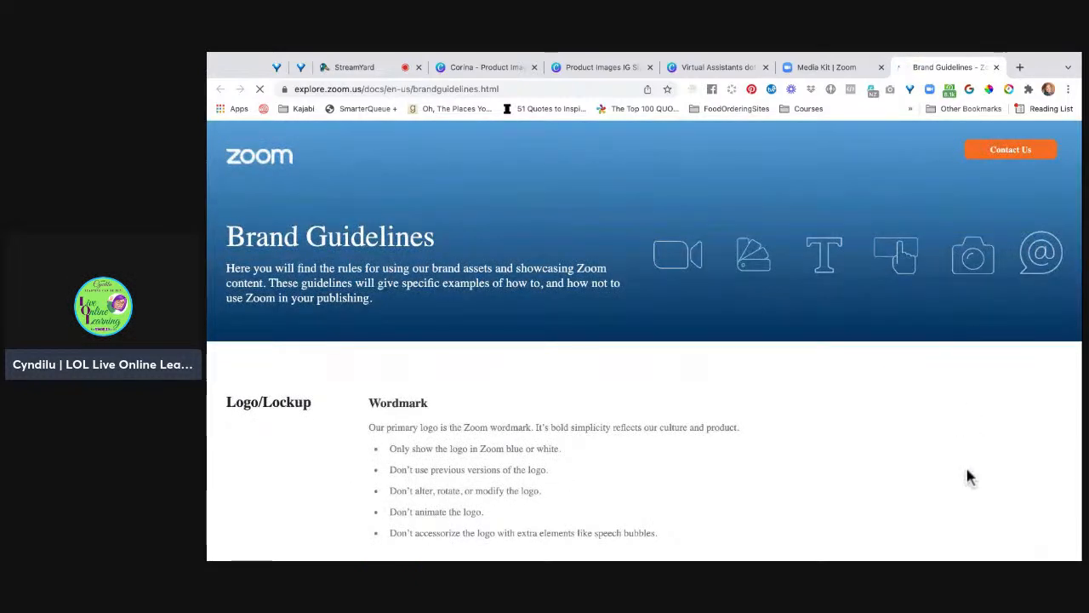
Step: Read the brand guidelines on the Zoom wordmark, its clear space and its minimum size
{"action": "scroll", "coordinate": [969, 478], "scroll_direction": "down", "scroll_amount": 3}
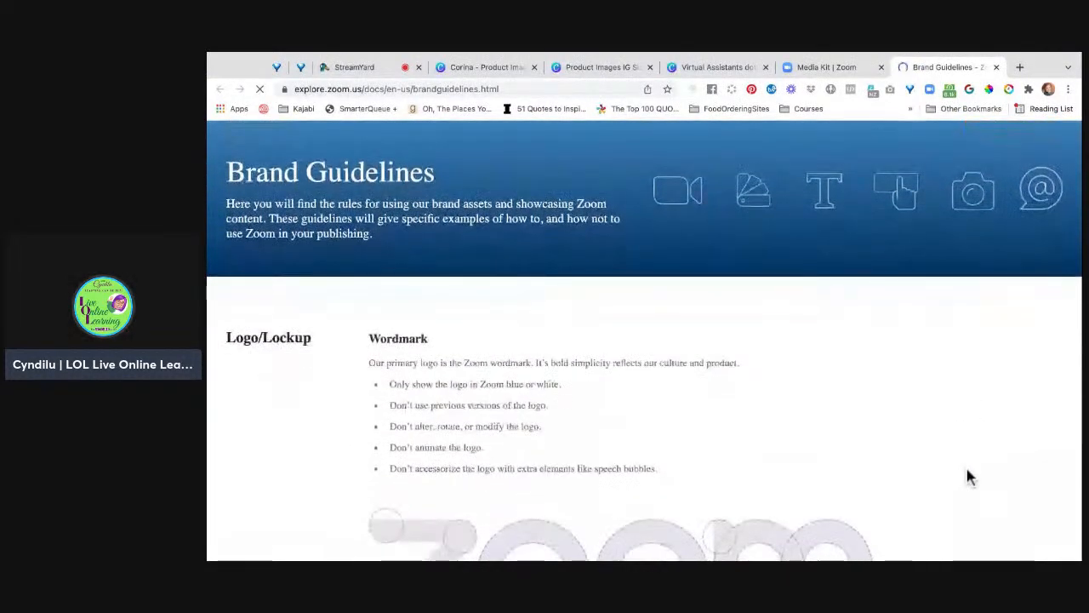
{"action": "scroll", "coordinate": [643, 340], "scroll_direction": "down", "scroll_amount": 5}
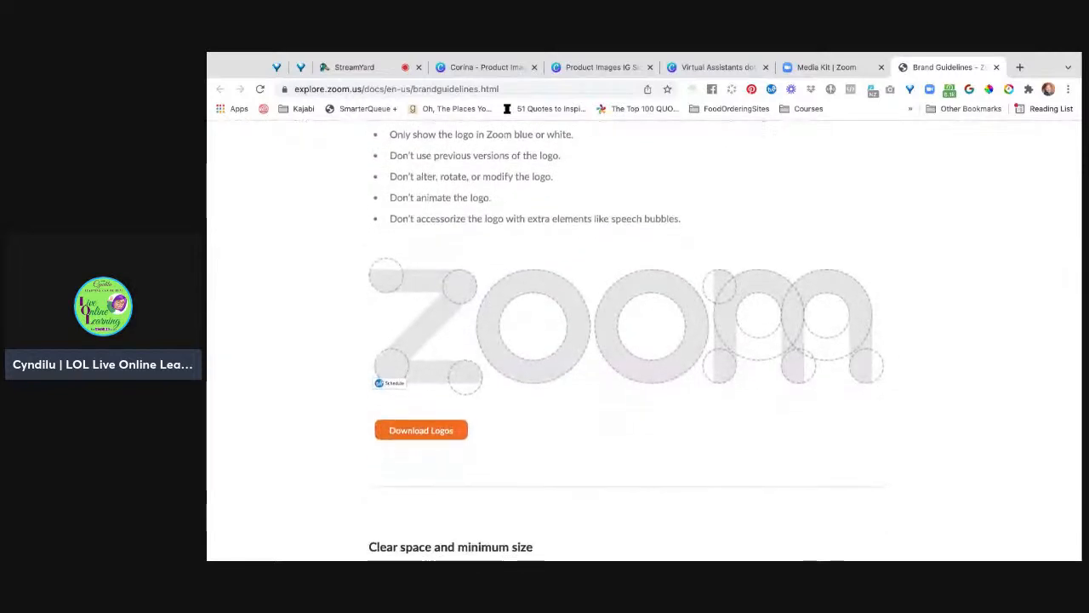
{"action": "scroll", "coordinate": [643, 340], "scroll_direction": "down", "scroll_amount": 4}
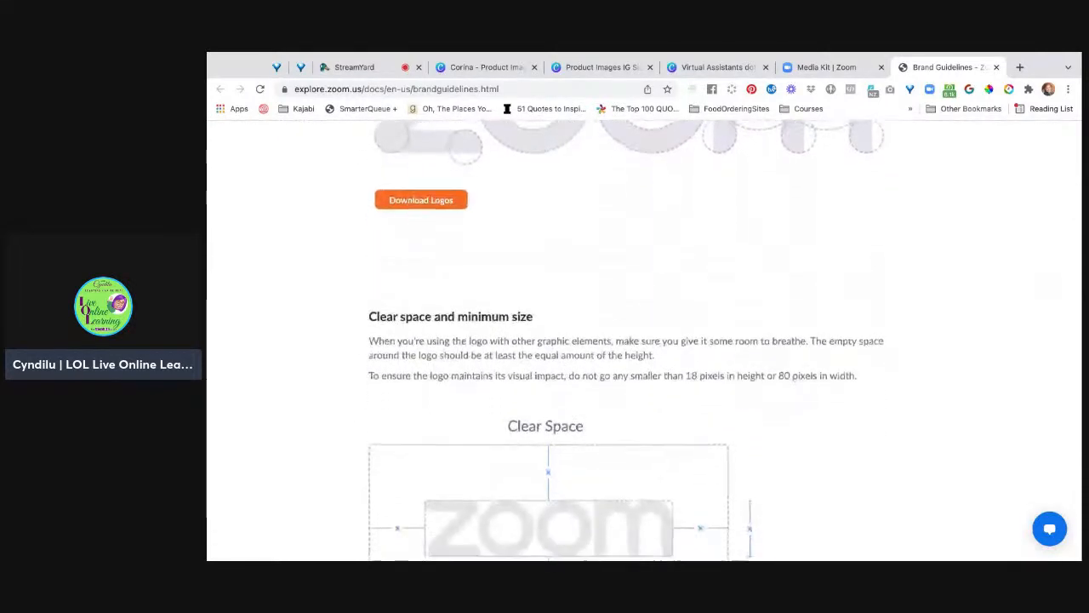
{"action": "scroll", "coordinate": [643, 341], "scroll_direction": "down", "scroll_amount": 6}
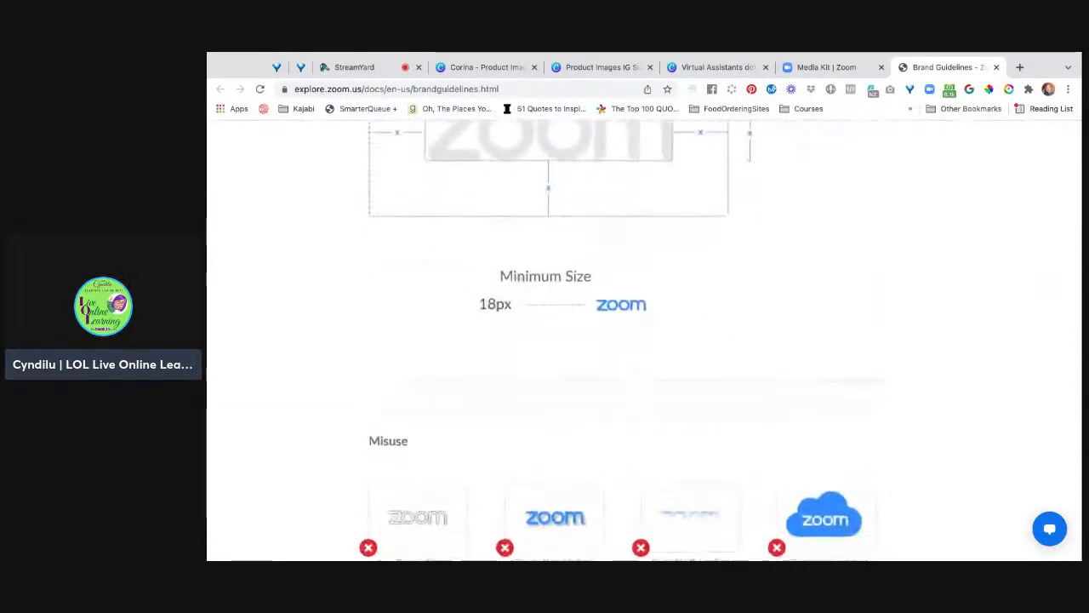
{"action": "scroll", "coordinate": [643, 340], "scroll_direction": "up", "scroll_amount": 5}
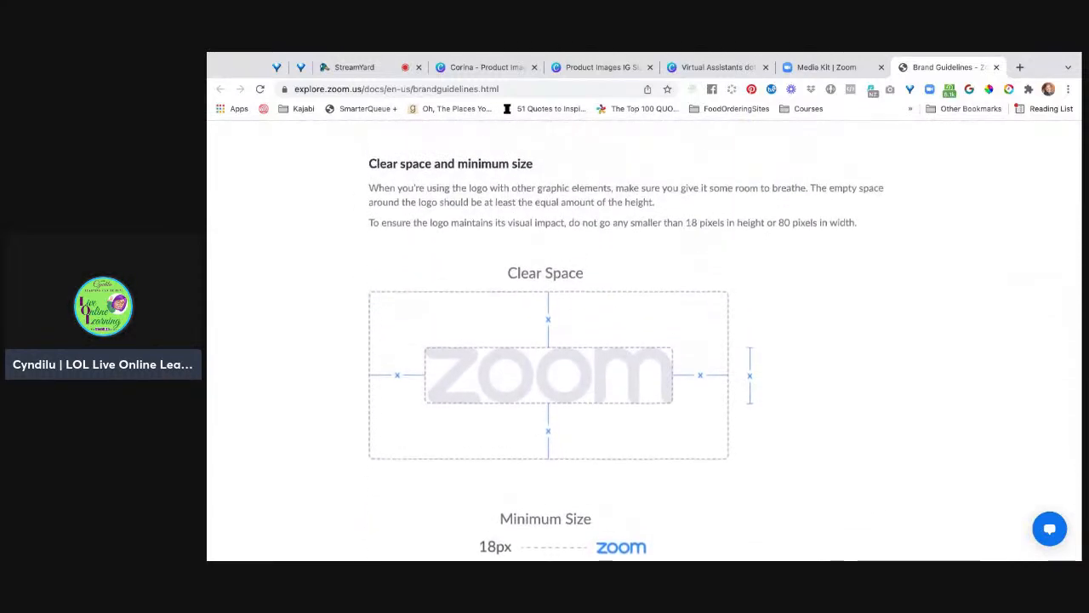
{"action": "scroll", "coordinate": [644, 340], "scroll_direction": "up", "scroll_amount": 1}
{"action": "scroll", "coordinate": [643, 340], "scroll_direction": "down", "scroll_amount": 1}
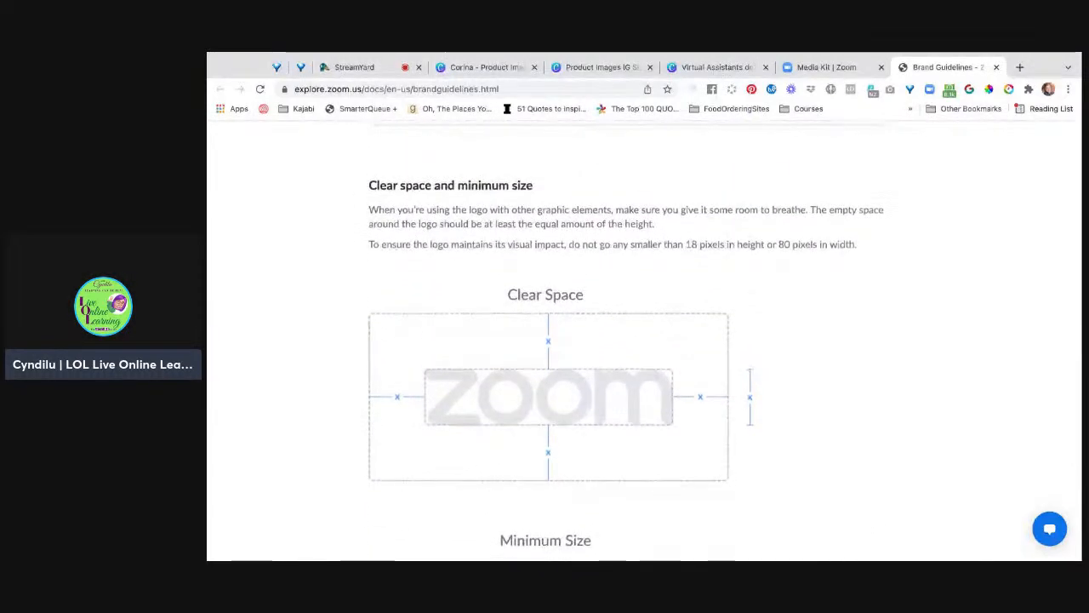
{"action": "scroll", "coordinate": [643, 340], "scroll_direction": "down", "scroll_amount": 3}
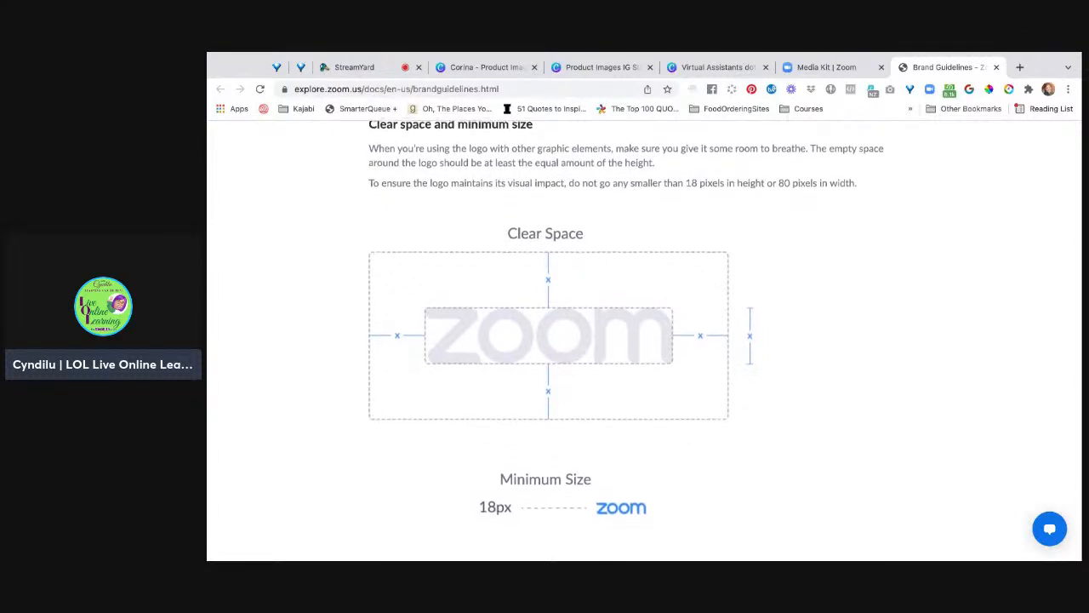
Step: Review the logo misuse examples, the core product lockups and the photography guidance
{"action": "scroll", "coordinate": [643, 340], "scroll_direction": "down", "scroll_amount": 5}
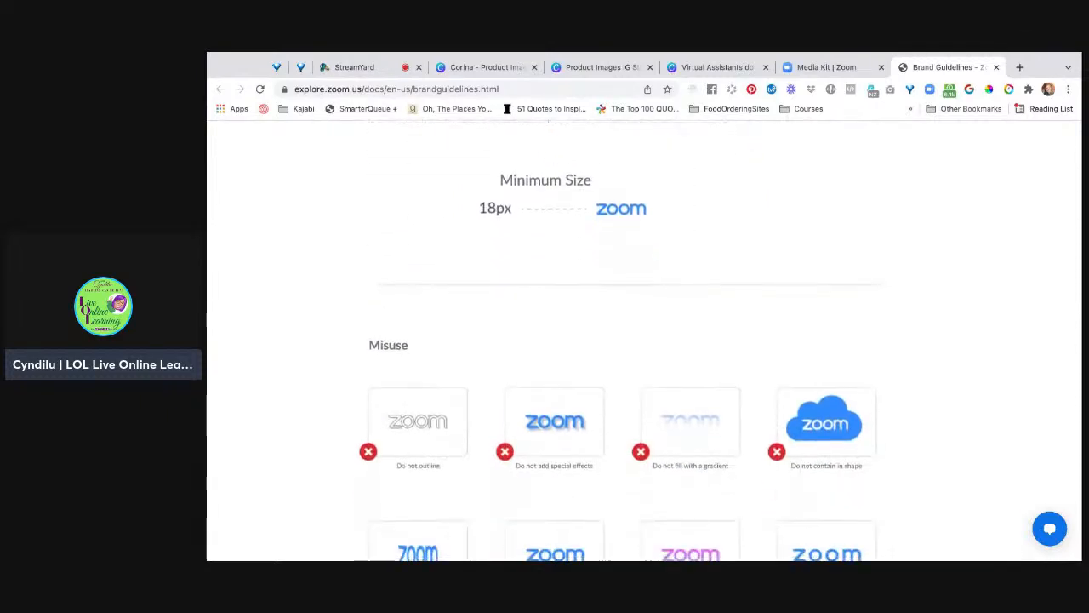
{"action": "scroll", "coordinate": [643, 340], "scroll_direction": "down", "scroll_amount": 3}
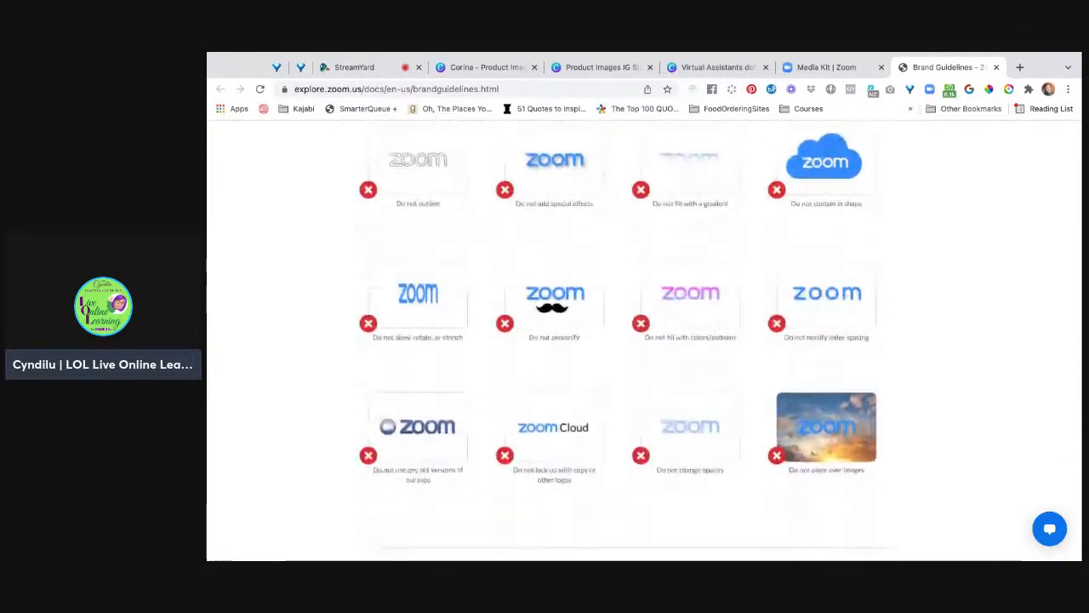
{"action": "scroll", "coordinate": [643, 341], "scroll_direction": "down", "scroll_amount": 4}
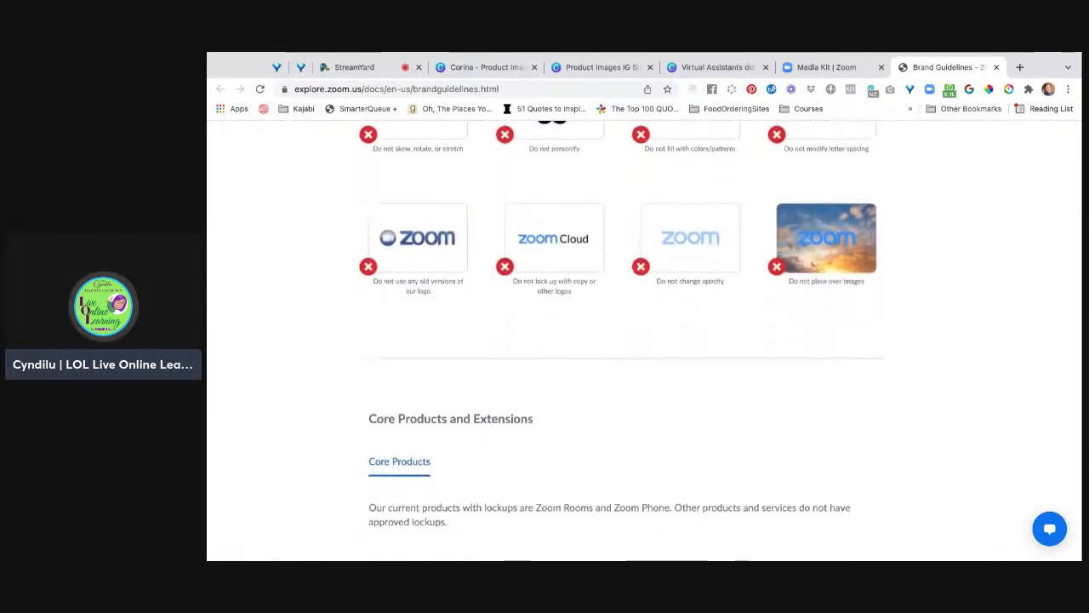
{"action": "scroll", "coordinate": [643, 341], "scroll_direction": "down", "scroll_amount": 5}
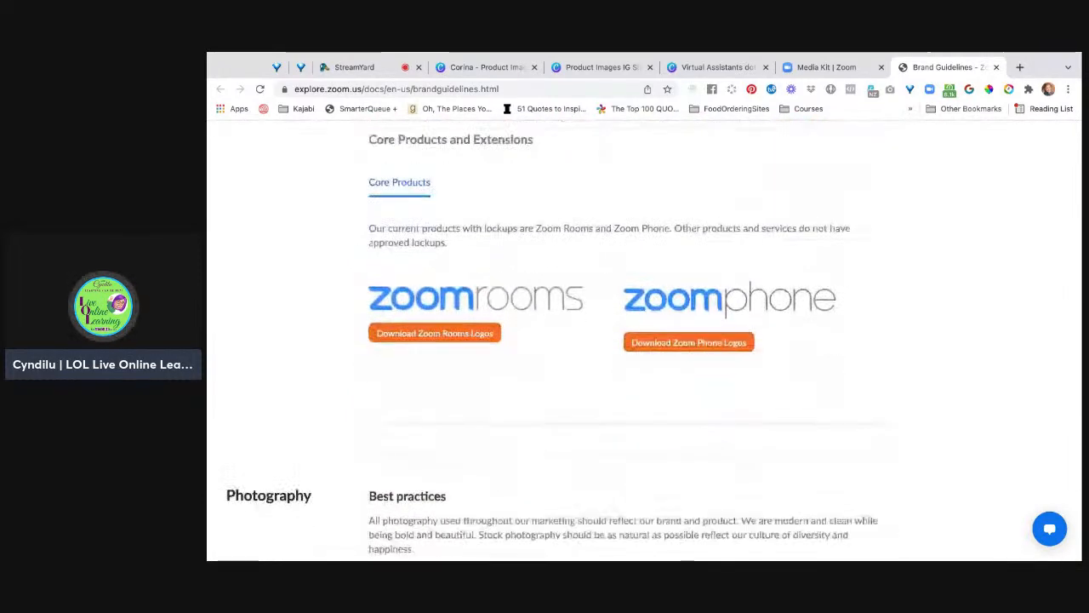
{"action": "scroll", "coordinate": [643, 340], "scroll_direction": "down", "scroll_amount": 4}
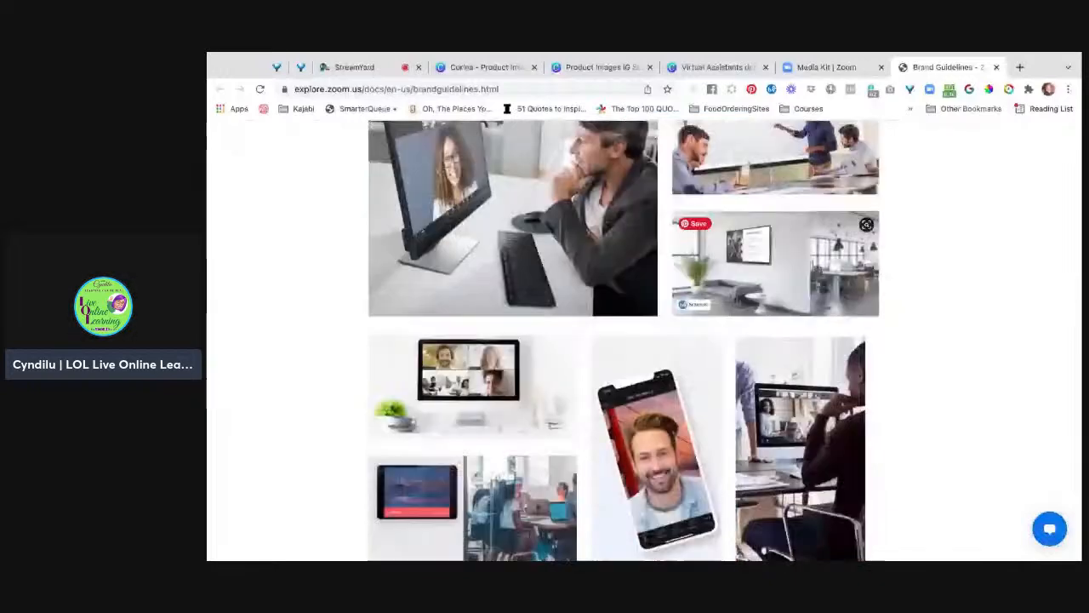
Step: Review the logo misuse examples and the clear space and minimum size rules in Zoom's brand guidelines again
{"action": "scroll", "coordinate": [643, 340], "scroll_direction": "up", "scroll_amount": 6}
{"action": "scroll", "coordinate": [643, 341], "scroll_direction": "up", "scroll_amount": 7}
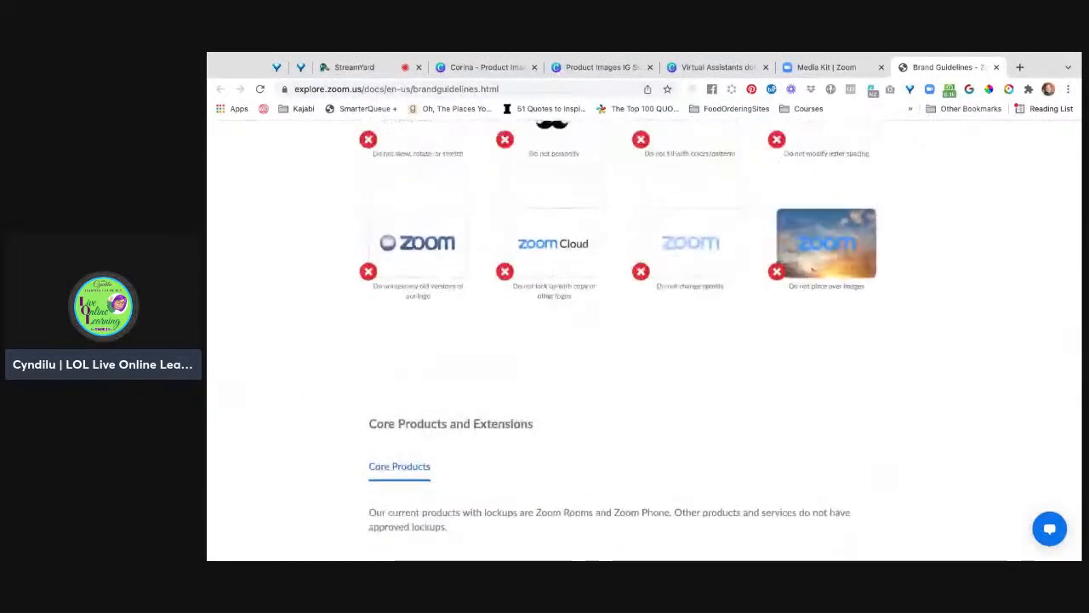
{"action": "scroll", "coordinate": [991, 429], "scroll_direction": "up", "scroll_amount": 1}
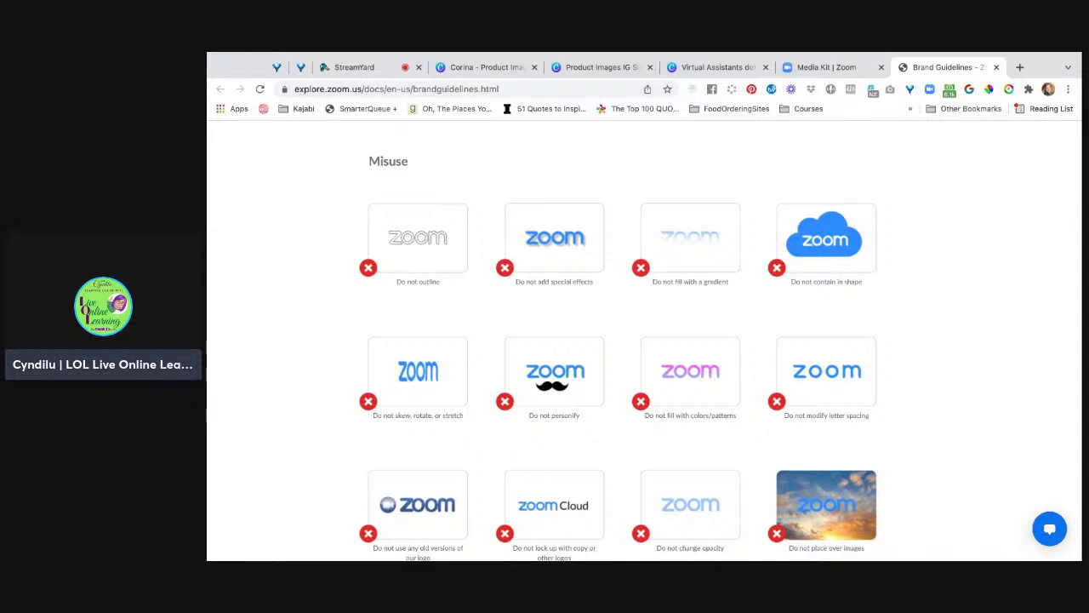
{"action": "scroll", "coordinate": [640, 353], "scroll_direction": "down", "scroll_amount": 1}
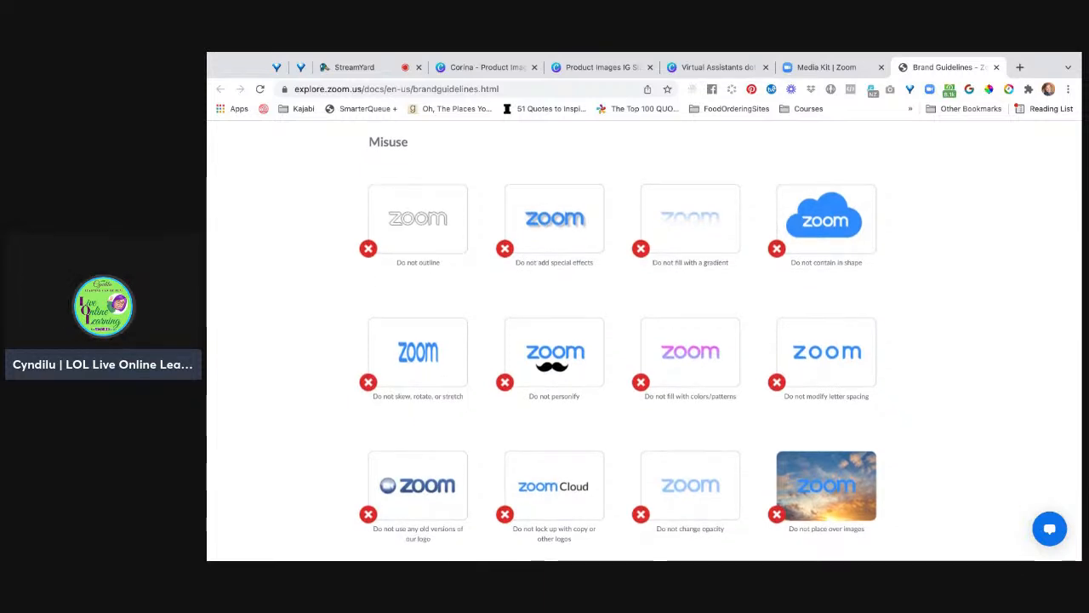
{"action": "scroll", "coordinate": [639, 341], "scroll_direction": "up", "scroll_amount": 1}
{"action": "scroll", "coordinate": [640, 341], "scroll_direction": "up", "scroll_amount": 5}
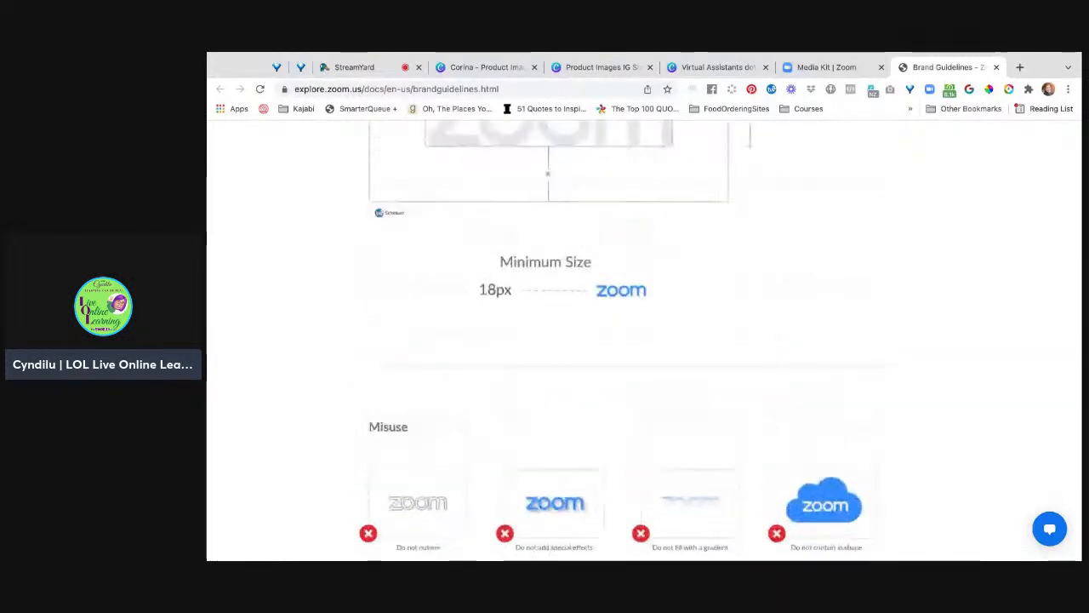
{"action": "scroll", "coordinate": [640, 340], "scroll_direction": "up", "scroll_amount": 5}
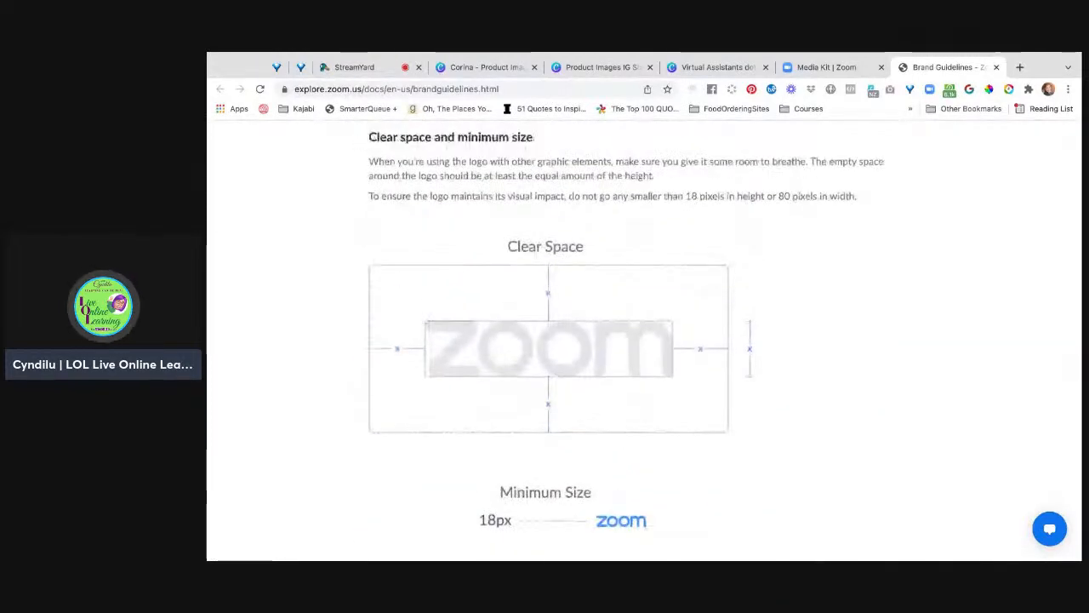
{"action": "scroll", "coordinate": [640, 340], "scroll_direction": "up", "scroll_amount": 4}
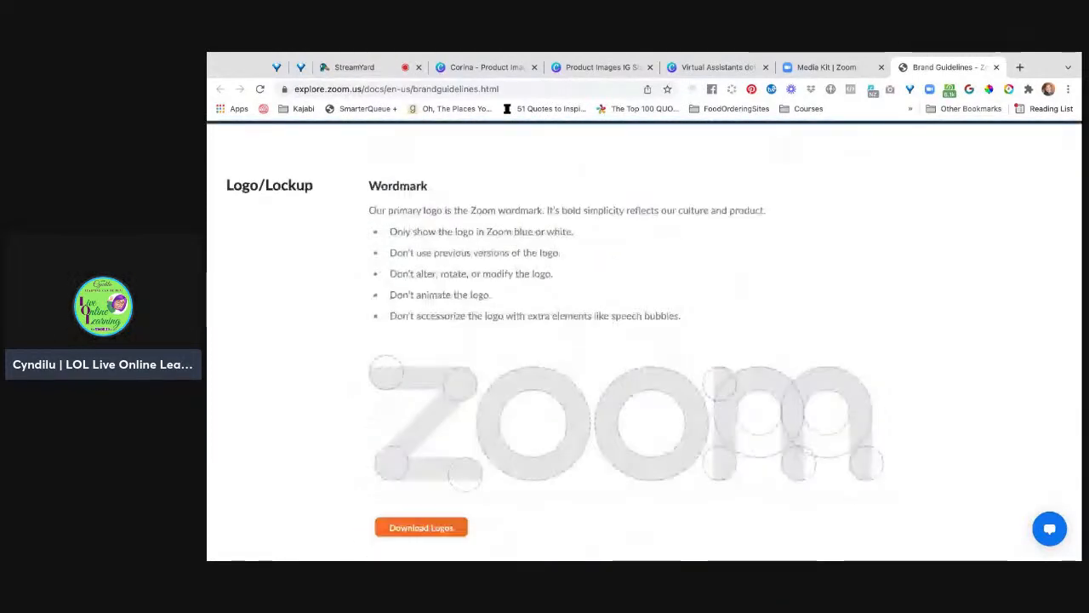
Step: Reread the wordmark usage rules and download the official Zoom logos from the brand guidelines
{"action": "scroll", "coordinate": [639, 340], "scroll_direction": "up", "scroll_amount": 2}
{"action": "scroll", "coordinate": [643, 340], "scroll_direction": "down", "scroll_amount": 2}
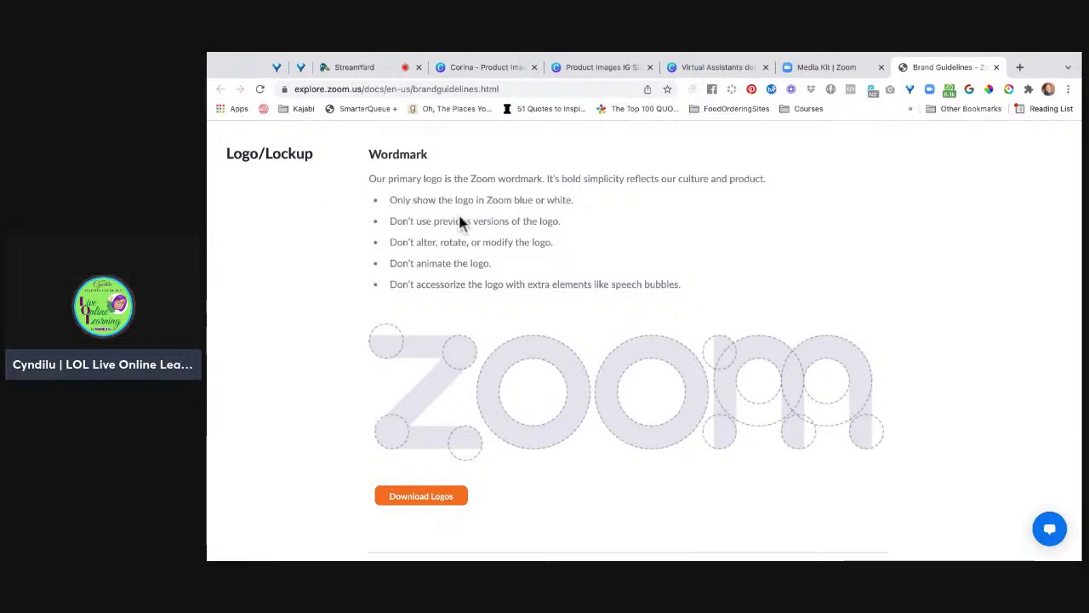
{"action": "scroll", "coordinate": [459, 221], "scroll_direction": "down", "scroll_amount": 1}
{"action": "scroll", "coordinate": [460, 221], "scroll_direction": "down", "scroll_amount": 2}
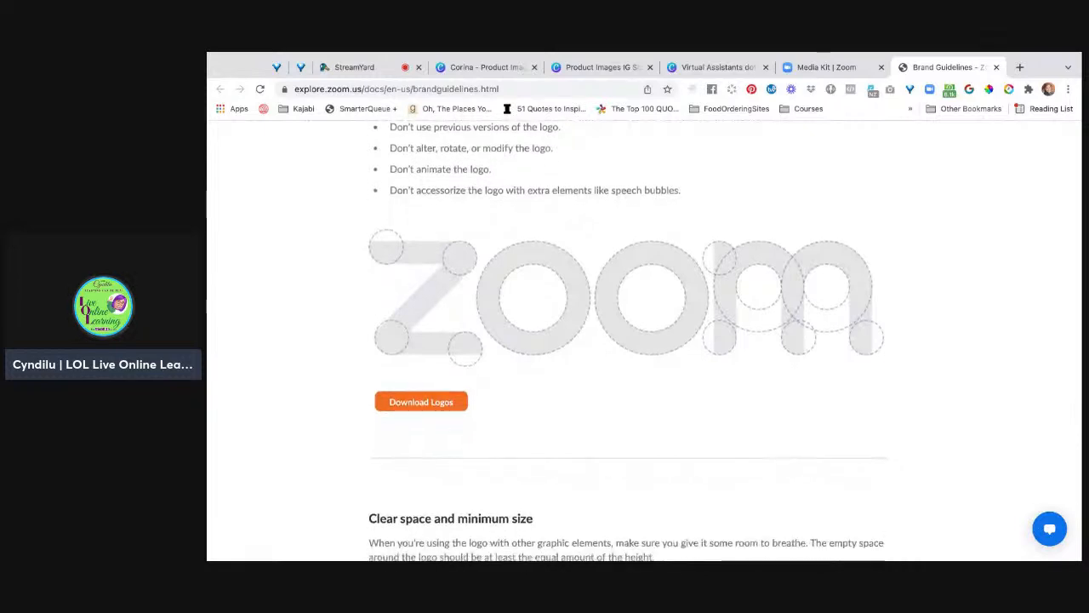
{"action": "scroll", "coordinate": [630, 340], "scroll_direction": "down", "scroll_amount": 1}
{"action": "scroll", "coordinate": [629, 340], "scroll_direction": "down", "scroll_amount": 1}
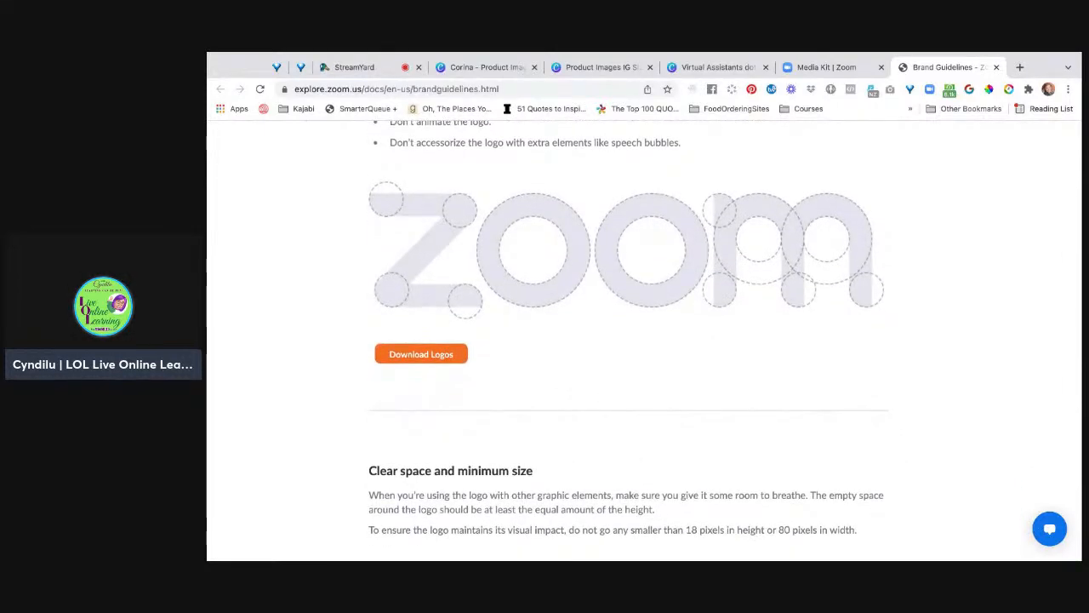
{"action": "scroll", "coordinate": [629, 340], "scroll_direction": "down", "scroll_amount": 1}
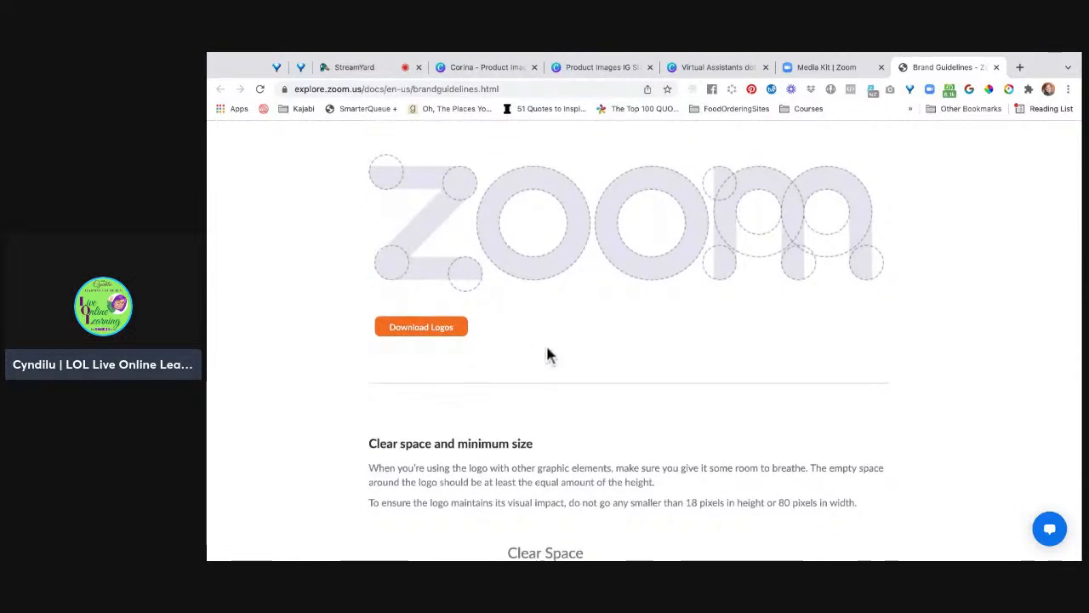
{"action": "scroll", "coordinate": [547, 355], "scroll_direction": "down", "scroll_amount": 3}
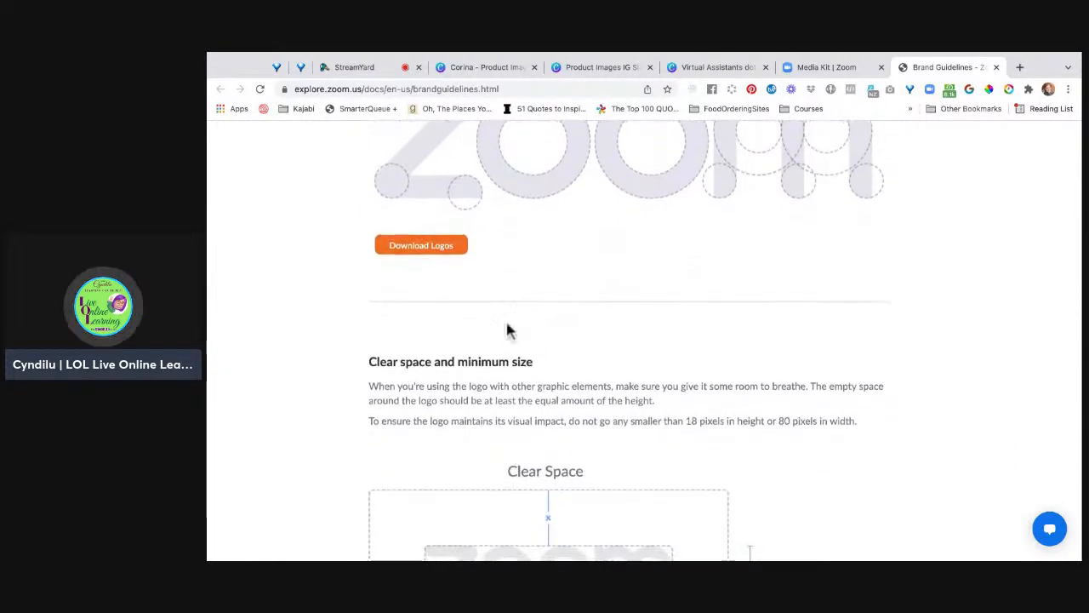
{"action": "left_click", "coordinate": [421, 245]}
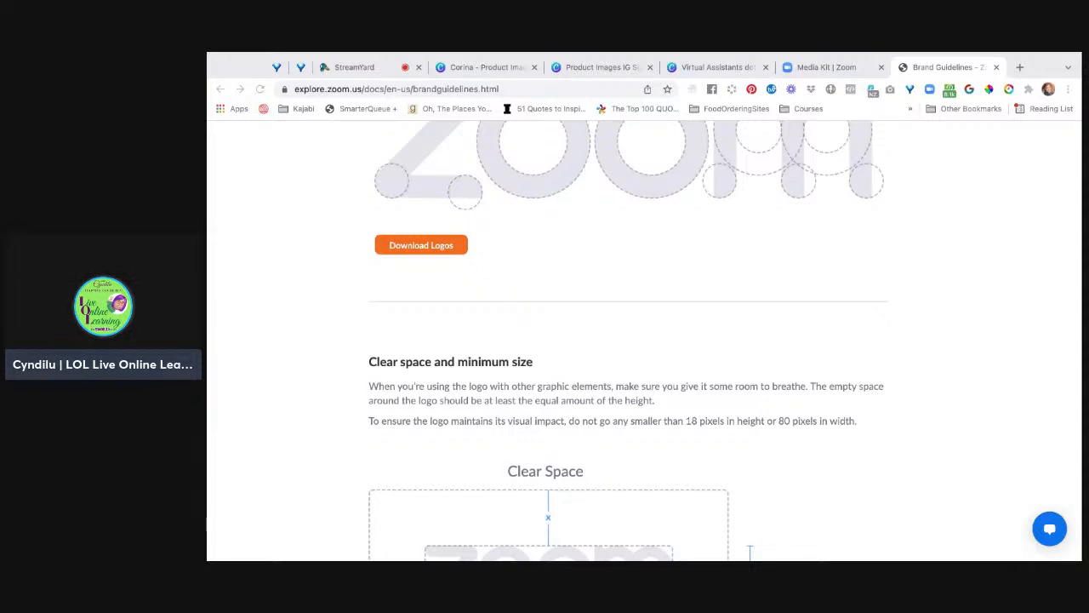
Step: Switch to Canva and upload the white-on-blue Zoom logo to the client's Product Images folder
{"action": "left_click", "coordinate": [826, 68]}
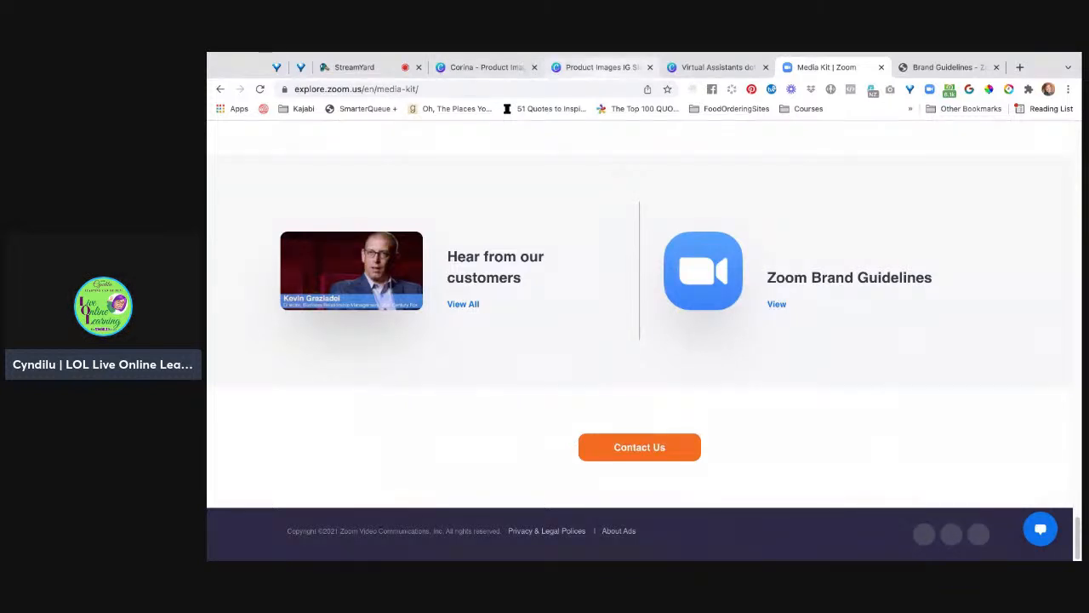
{"action": "left_click", "coordinate": [600, 67]}
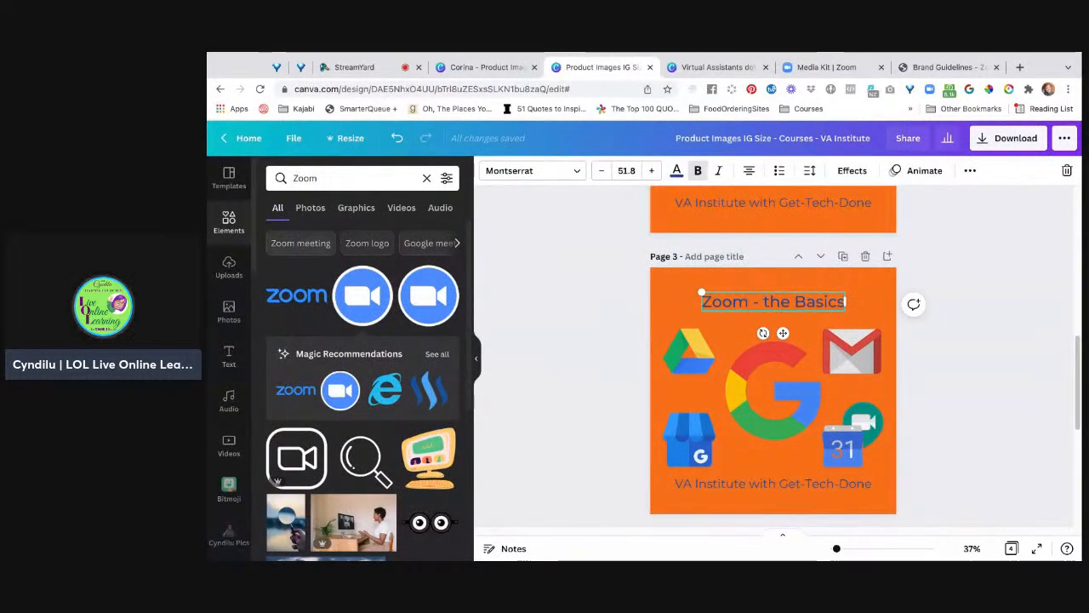
{"action": "left_click", "coordinate": [229, 267]}
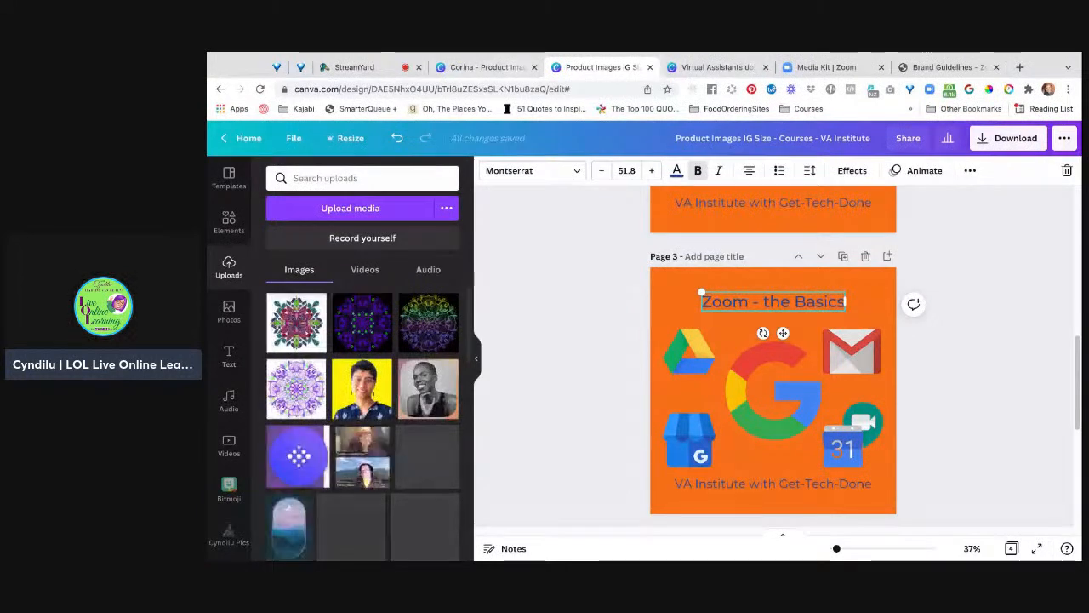
{"action": "left_click", "coordinate": [484, 67]}
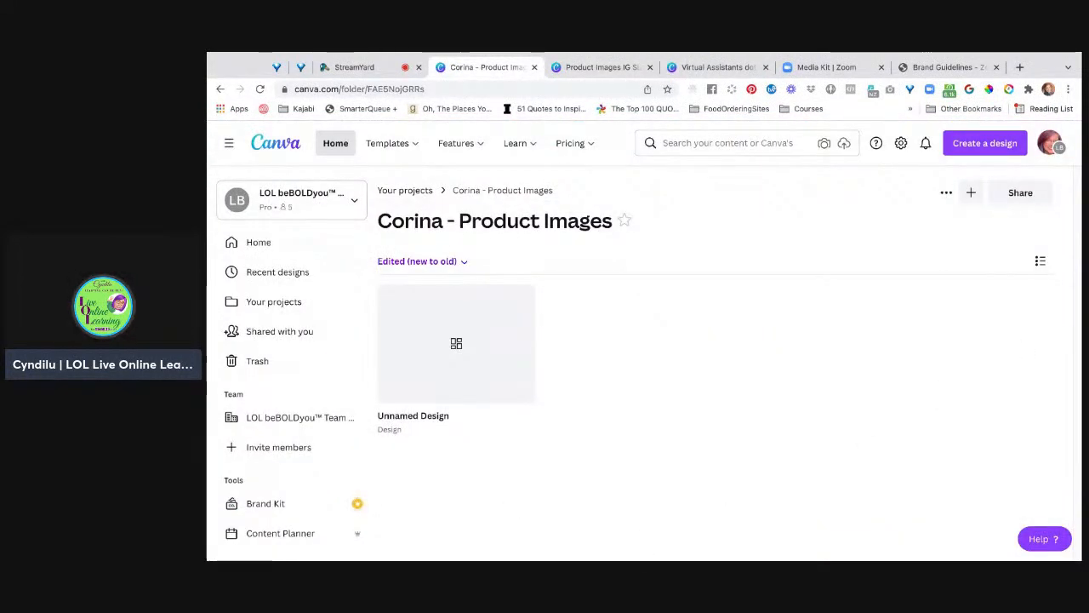
{"action": "left_click", "coordinate": [971, 192]}
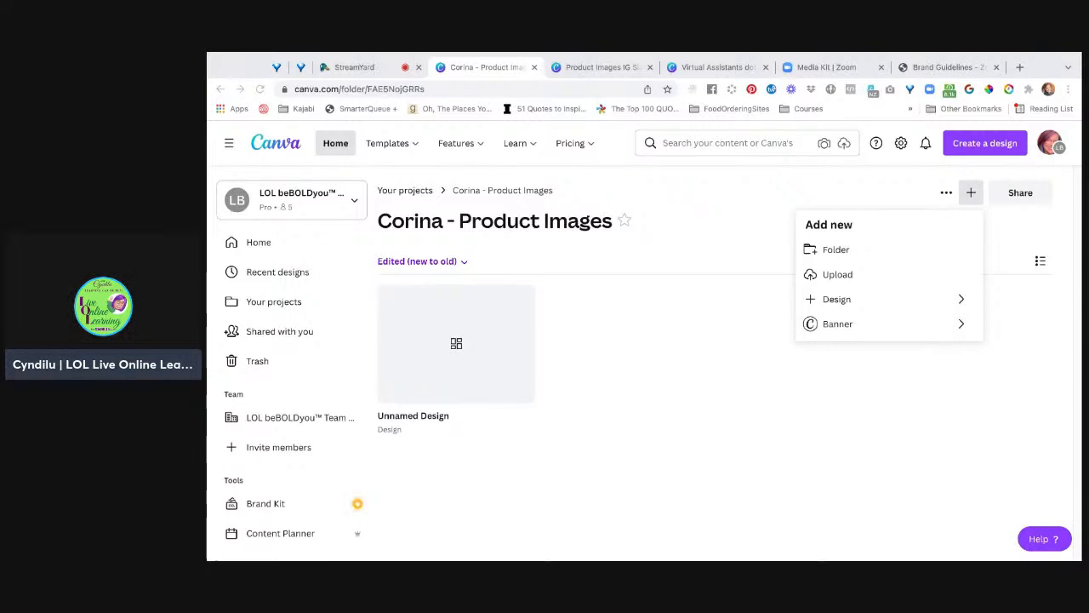
{"action": "key", "text": "Escape"}
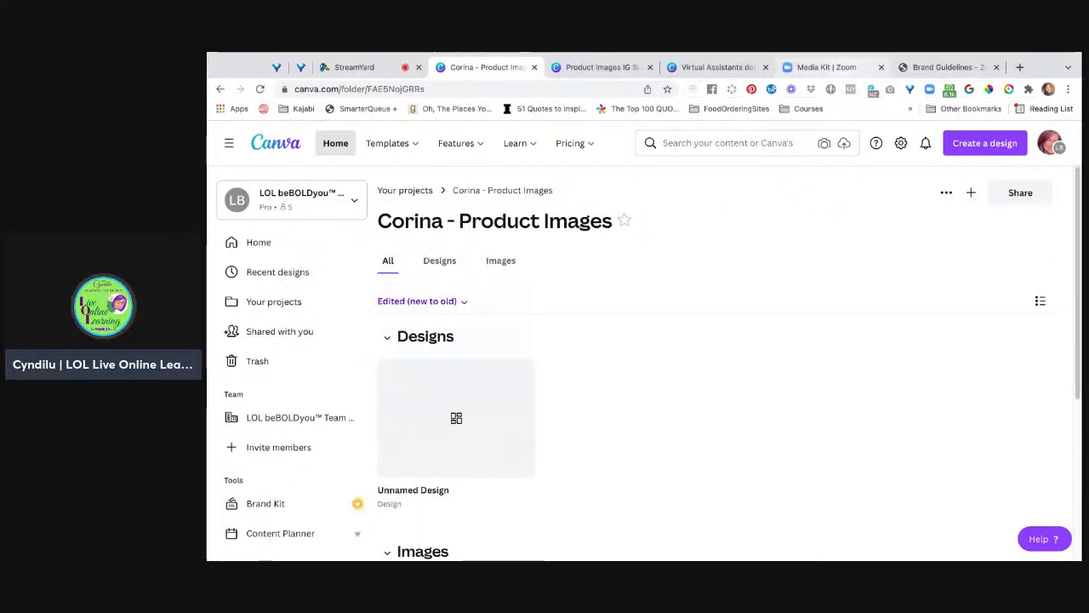
{"action": "scroll", "coordinate": [604, 436], "scroll_direction": "down", "scroll_amount": 2}
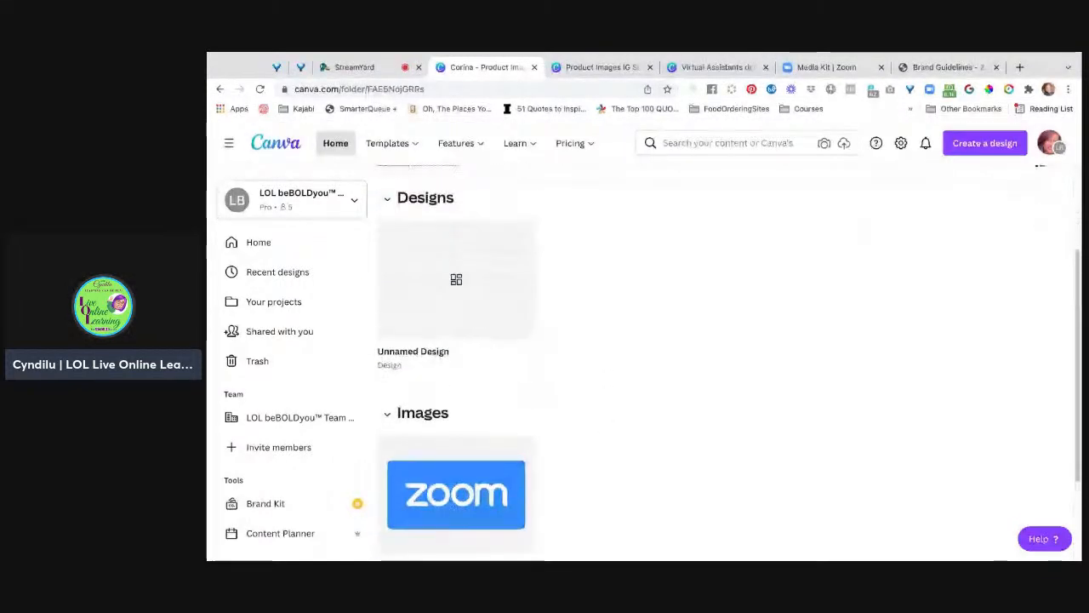
{"action": "scroll", "coordinate": [604, 435], "scroll_direction": "up", "scroll_amount": 2}
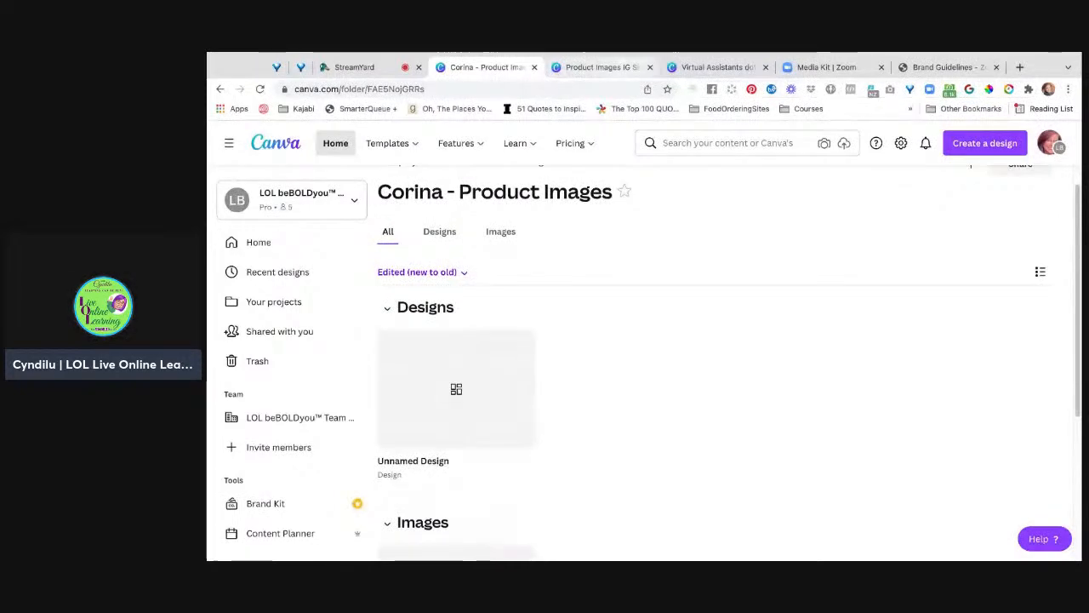
Step: Return to the course product images design and delete the large central Google logo from the "Zoom - the Basics" page
{"action": "left_click", "coordinate": [602, 67]}
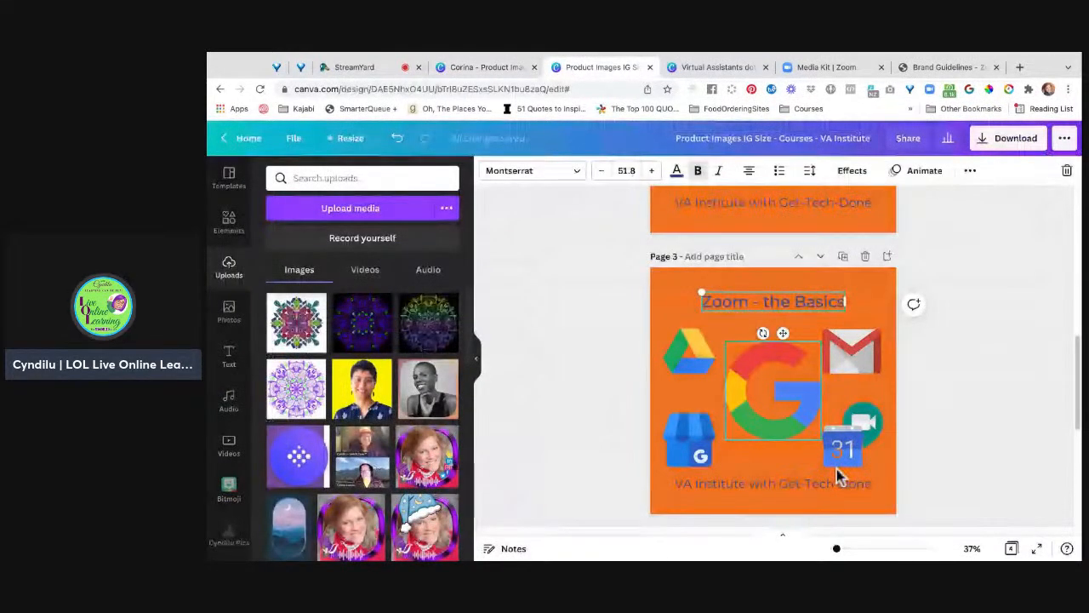
{"action": "left_click", "coordinate": [810, 427]}
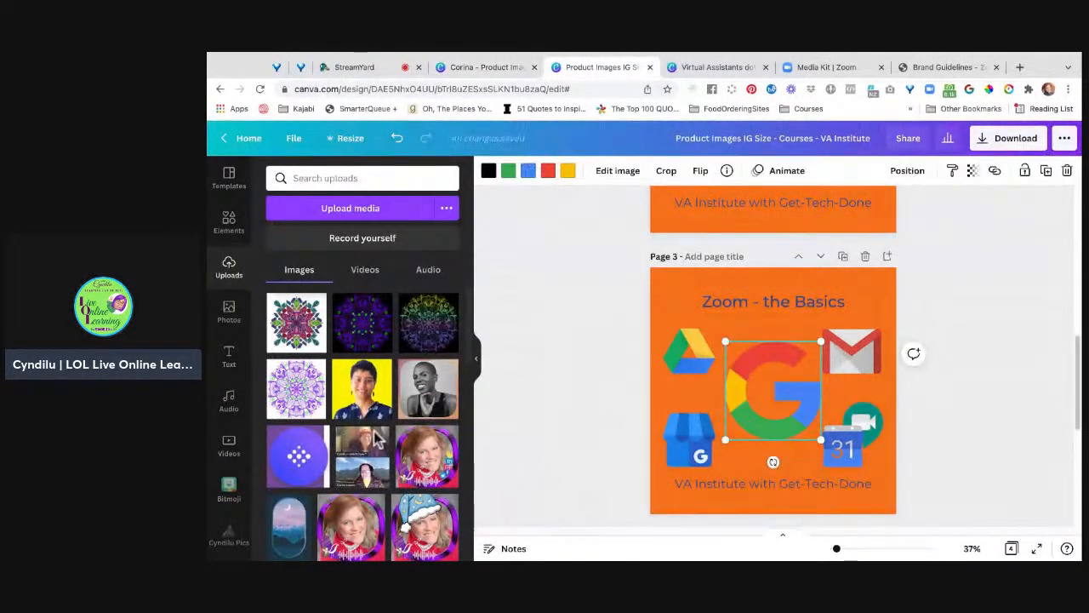
{"action": "scroll", "coordinate": [228, 477], "scroll_direction": "down", "scroll_amount": 1}
{"action": "scroll", "coordinate": [228, 358], "scroll_direction": "down", "scroll_amount": 5}
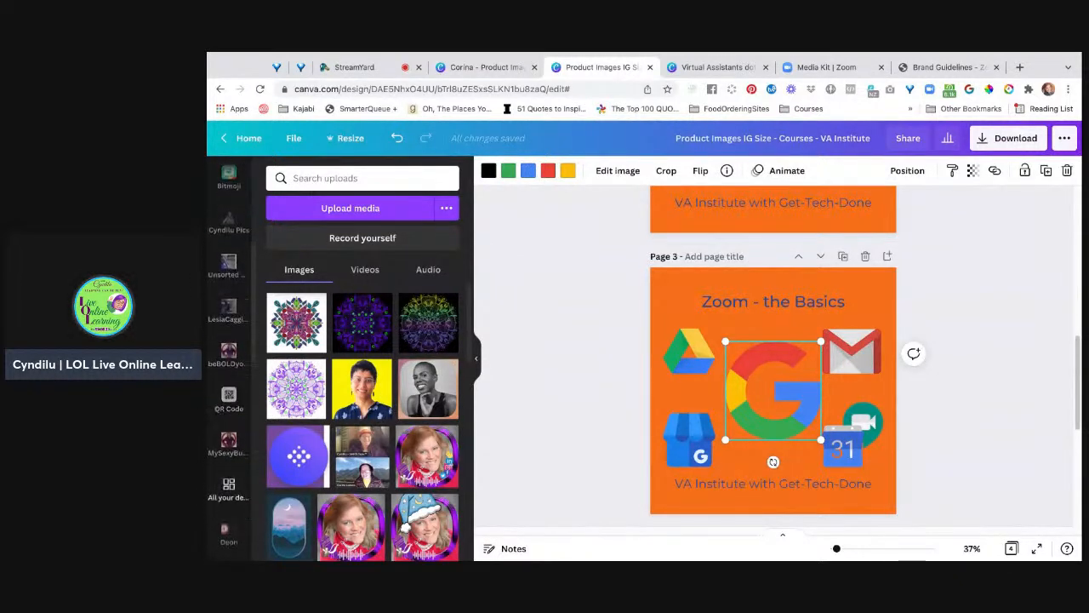
{"action": "key", "text": "Delete"}
Step: Find the client's Product Images folder in the editor and add its Zoom logo to the "Zoom - the Basics" page
{"action": "scroll", "coordinate": [228, 358], "scroll_direction": "down", "scroll_amount": 8}
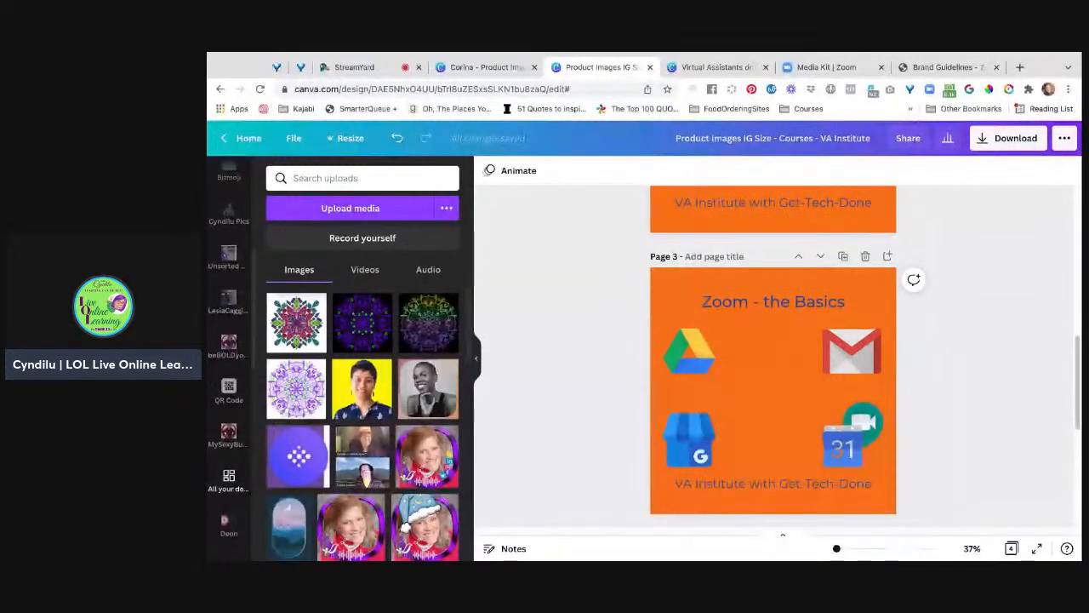
{"action": "scroll", "coordinate": [228, 357], "scroll_direction": "down", "scroll_amount": 4}
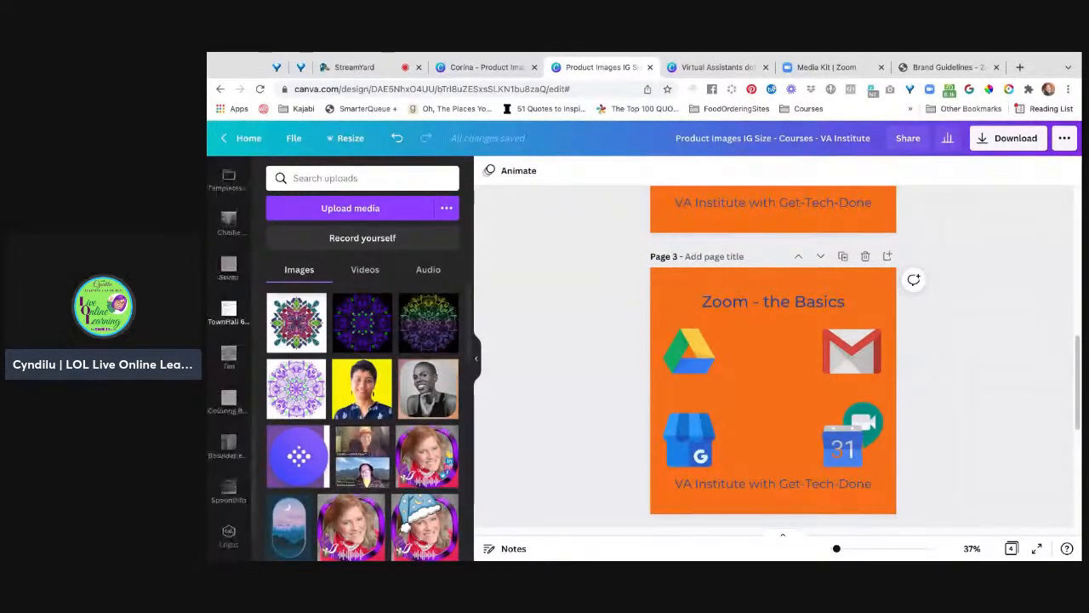
{"action": "scroll", "coordinate": [228, 340], "scroll_direction": "down", "scroll_amount": 2}
{"action": "left_click", "coordinate": [228, 494]}
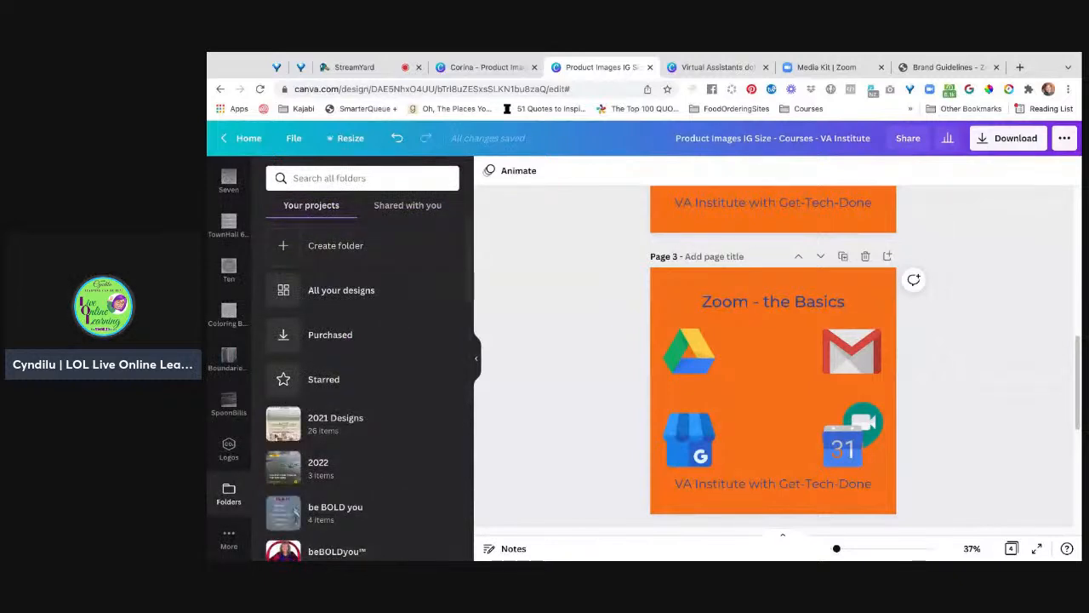
{"action": "left_click", "coordinate": [345, 178]}
{"action": "type", "text": "corina"}
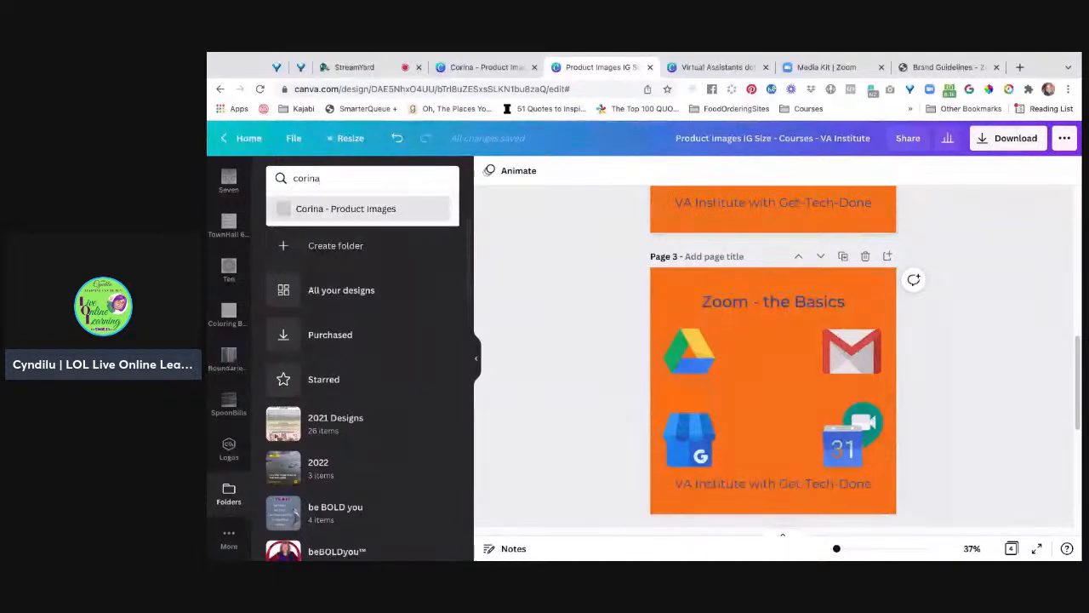
{"action": "left_click", "coordinate": [345, 208]}
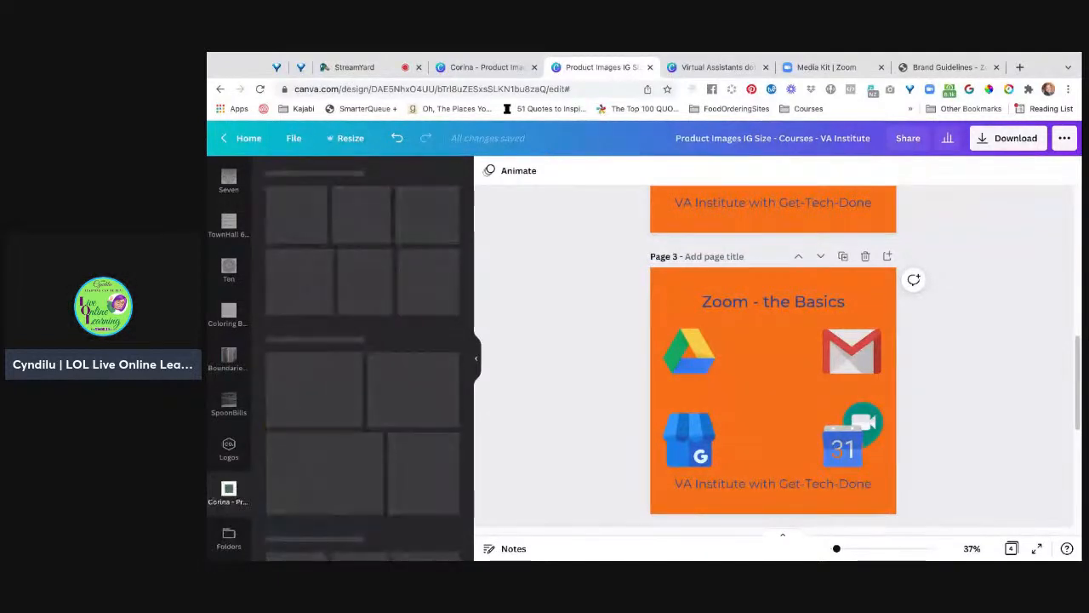
{"action": "left_click", "coordinate": [346, 398]}
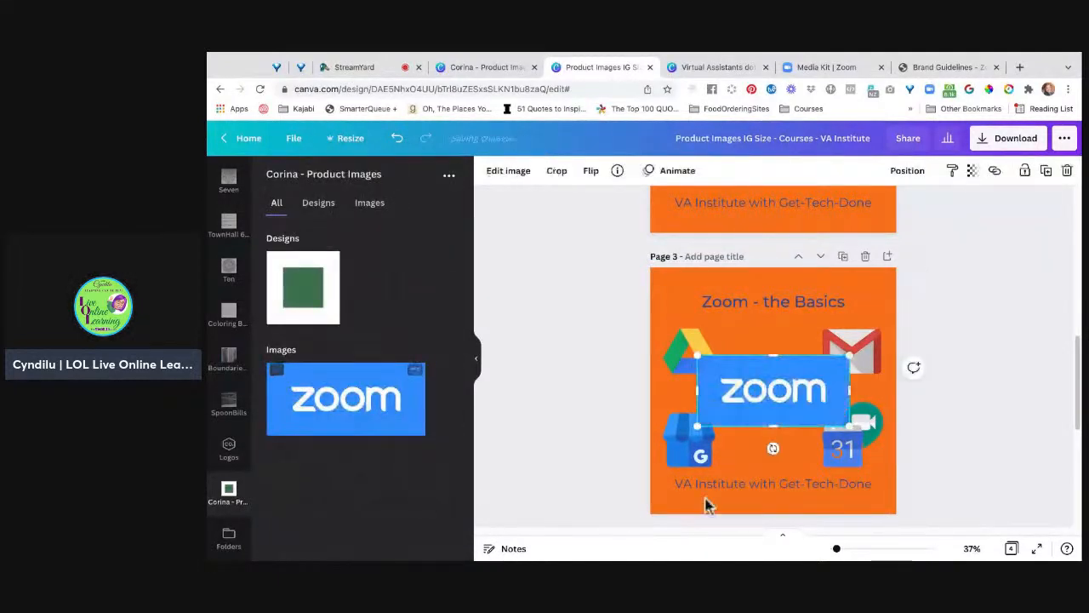
Step: Delete the Google Drive, Gmail, Meet, Calendar and storefront icons around the Zoom logo
{"action": "left_click", "coordinate": [694, 353]}
{"action": "key", "text": "Delete"}
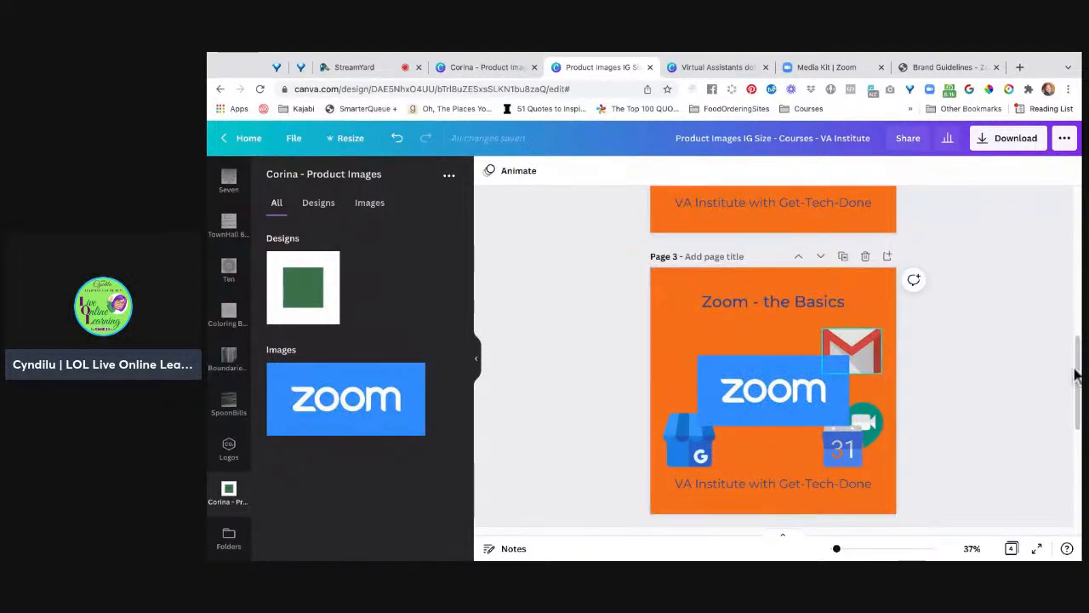
{"action": "left_click", "coordinate": [851, 348]}
{"action": "key", "text": "Delete"}
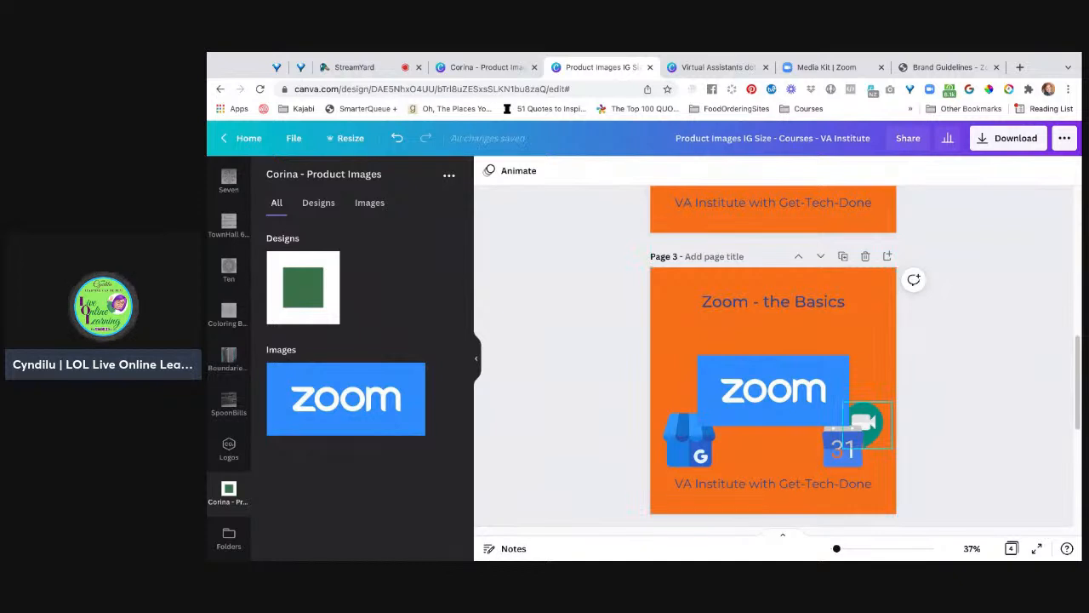
{"action": "left_click", "coordinate": [866, 423]}
{"action": "key", "text": "Delete"}
{"action": "left_click", "coordinate": [843, 448]}
{"action": "key", "text": "Delete"}
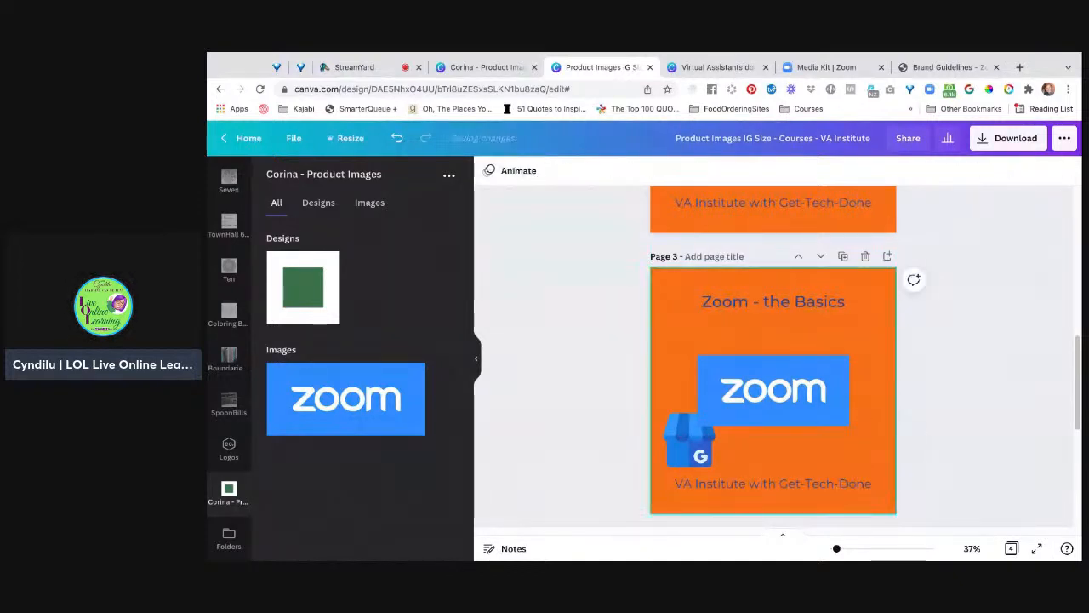
{"action": "left_click", "coordinate": [689, 440]}
{"action": "key", "text": "Delete"}
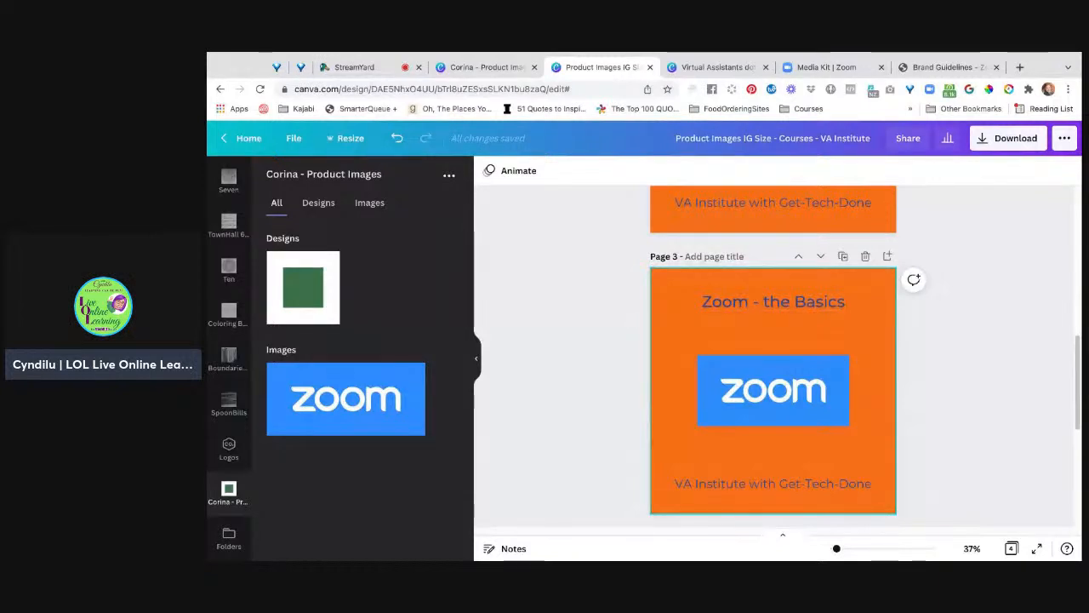
Step: Change the background of the "Zoom - the Basics" page to the green from the Virtual Assistants dot Institute brand palette
{"action": "scroll", "coordinate": [772, 357], "scroll_direction": "up", "scroll_amount": 3}
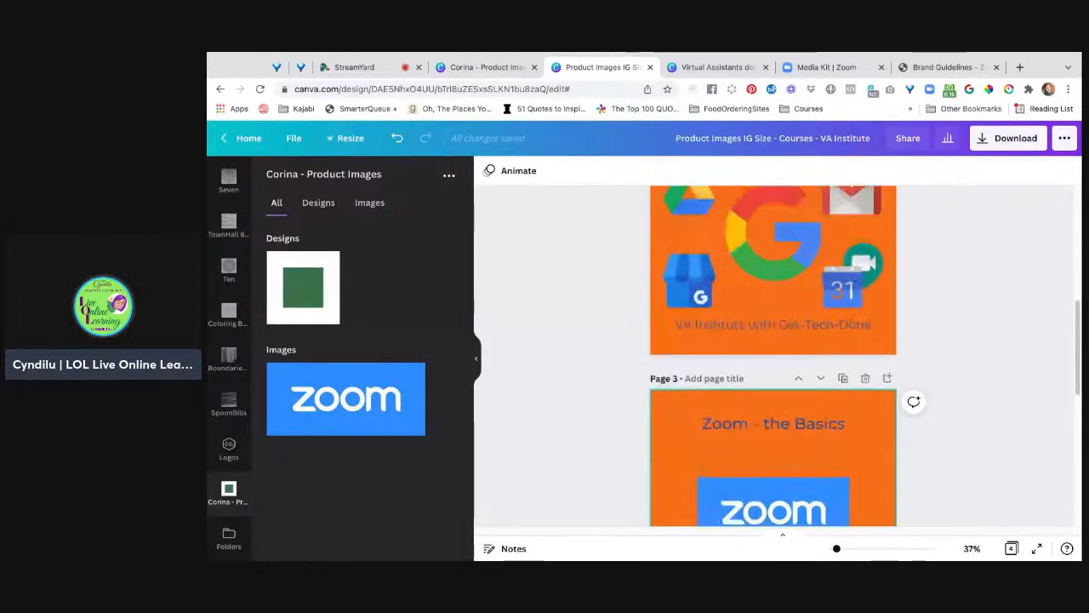
{"action": "scroll", "coordinate": [773, 358], "scroll_direction": "down", "scroll_amount": 2}
{"action": "left_click", "coordinate": [673, 434]}
{"action": "left_click", "coordinate": [489, 170]}
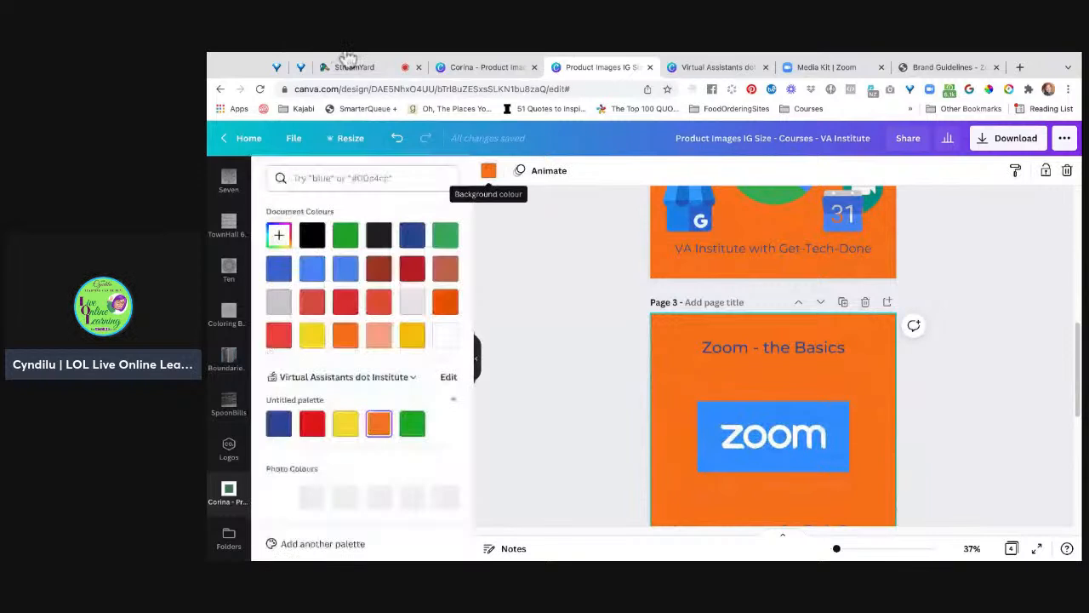
{"action": "left_click", "coordinate": [411, 423]}
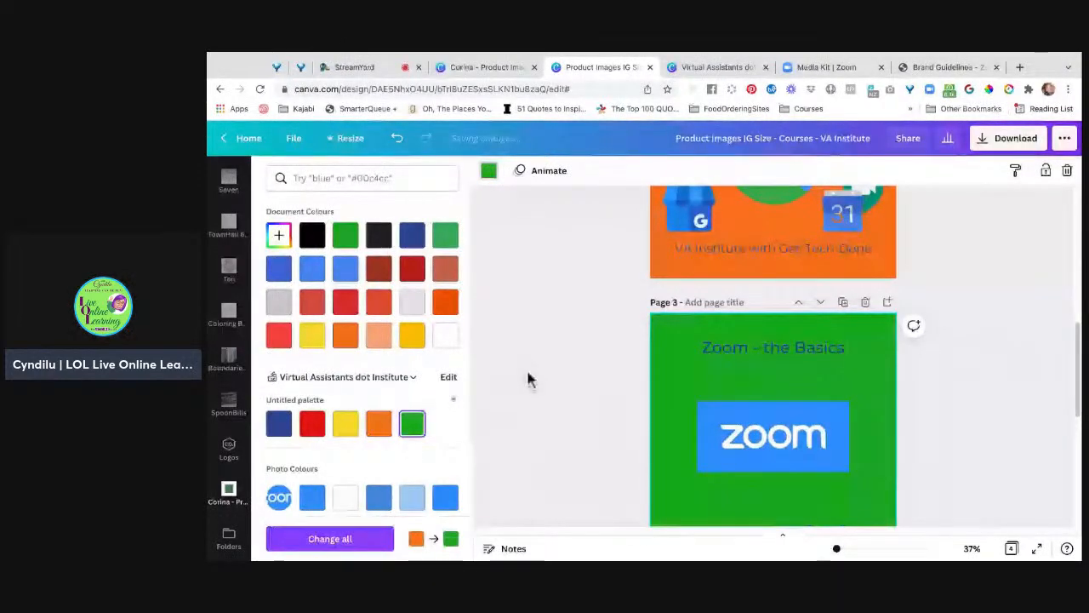
{"action": "left_click", "coordinate": [528, 378]}
Step: Delete page 4 below the "Zoom - the Basics" page
{"action": "scroll", "coordinate": [772, 357], "scroll_direction": "down", "scroll_amount": 3}
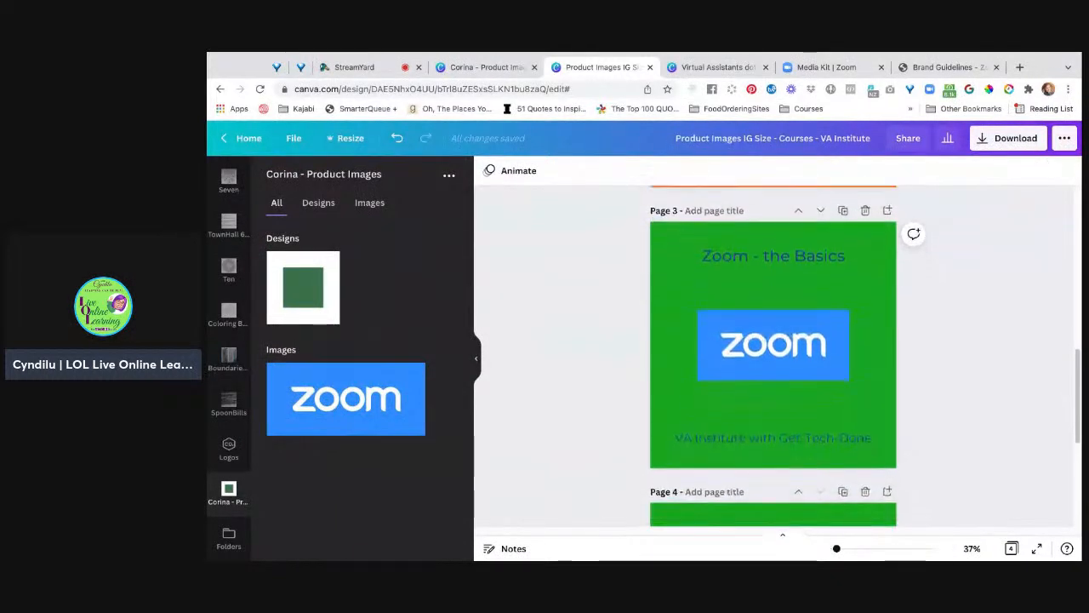
{"action": "scroll", "coordinate": [772, 358], "scroll_direction": "down", "scroll_amount": 1}
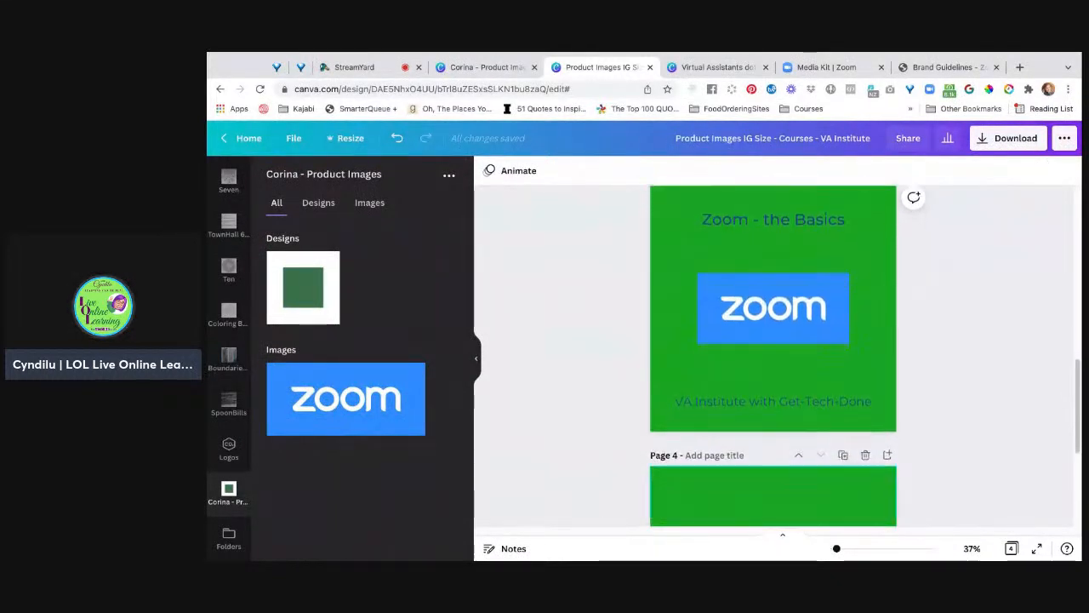
{"action": "left_click", "coordinate": [865, 454]}
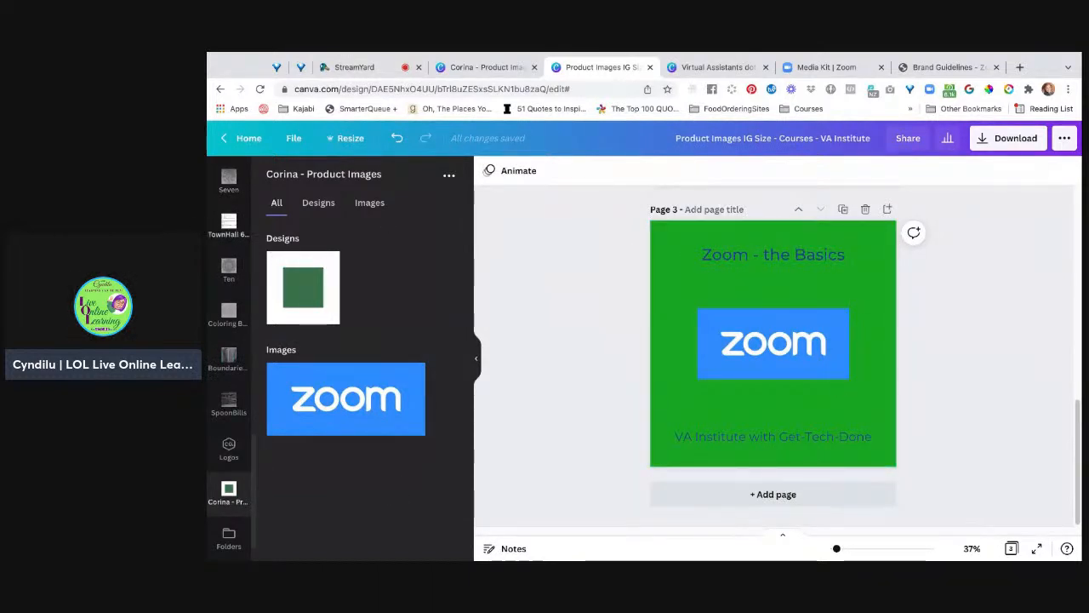
Step: Search the elements for "clouds" and add the plain white cloud graphic to the "Zoom - the Basics" page
{"action": "scroll", "coordinate": [228, 357], "scroll_direction": "up", "scroll_amount": 4}
{"action": "scroll", "coordinate": [228, 357], "scroll_direction": "up", "scroll_amount": 3}
{"action": "left_click", "coordinate": [229, 221]}
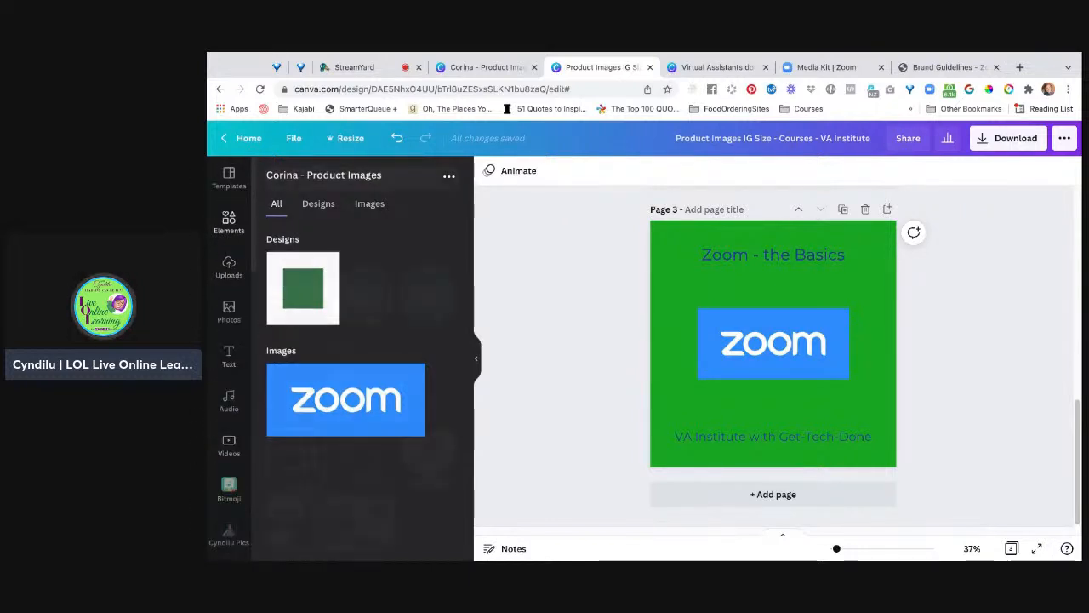
{"action": "left_click", "coordinate": [325, 178]}
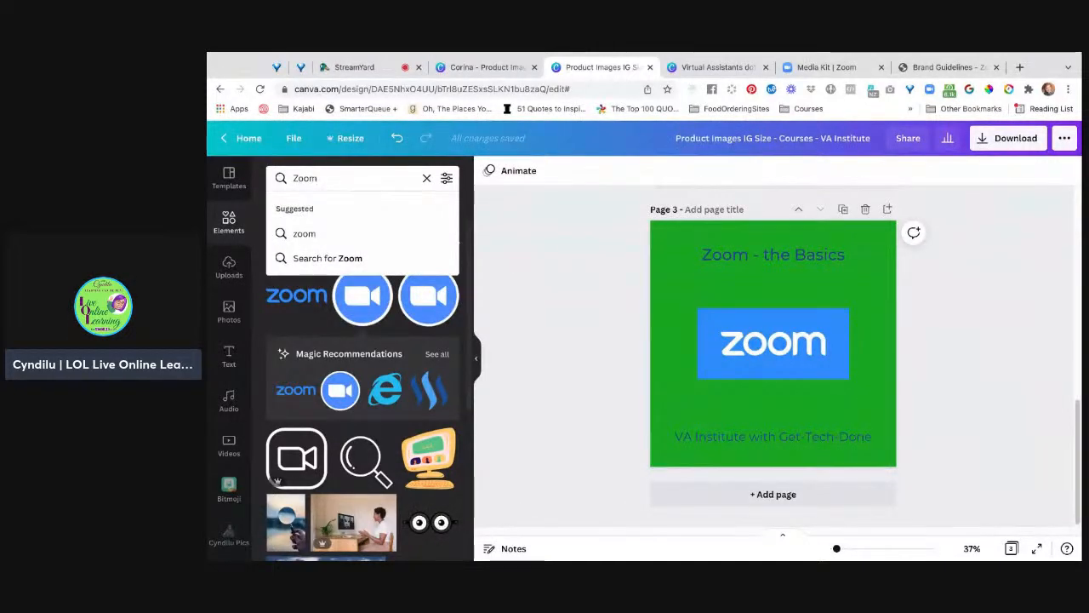
{"action": "key", "text": "Return"}
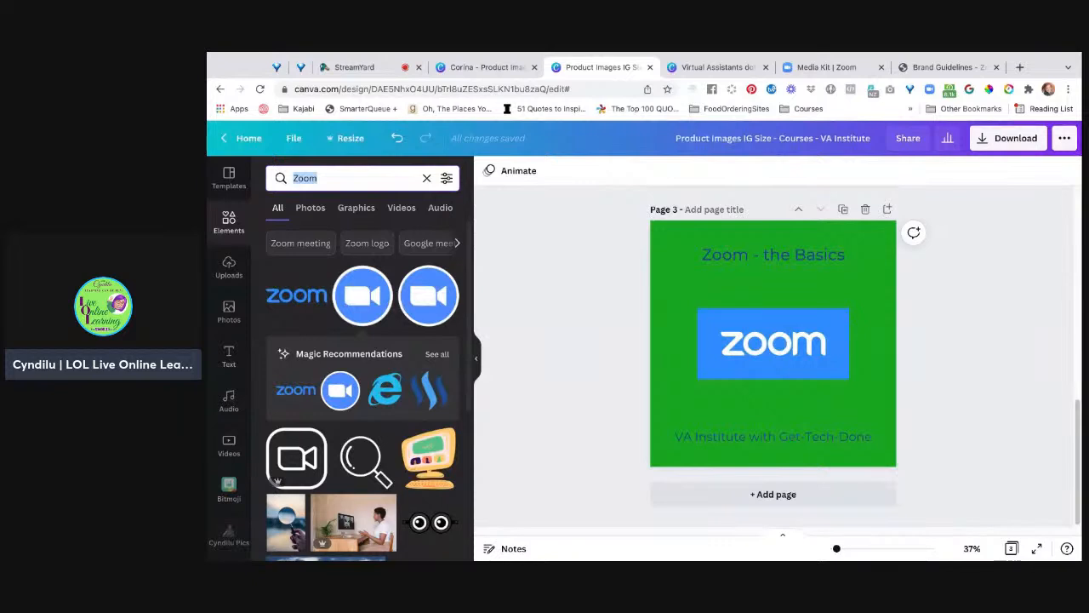
{"action": "type", "text": "cloud"}
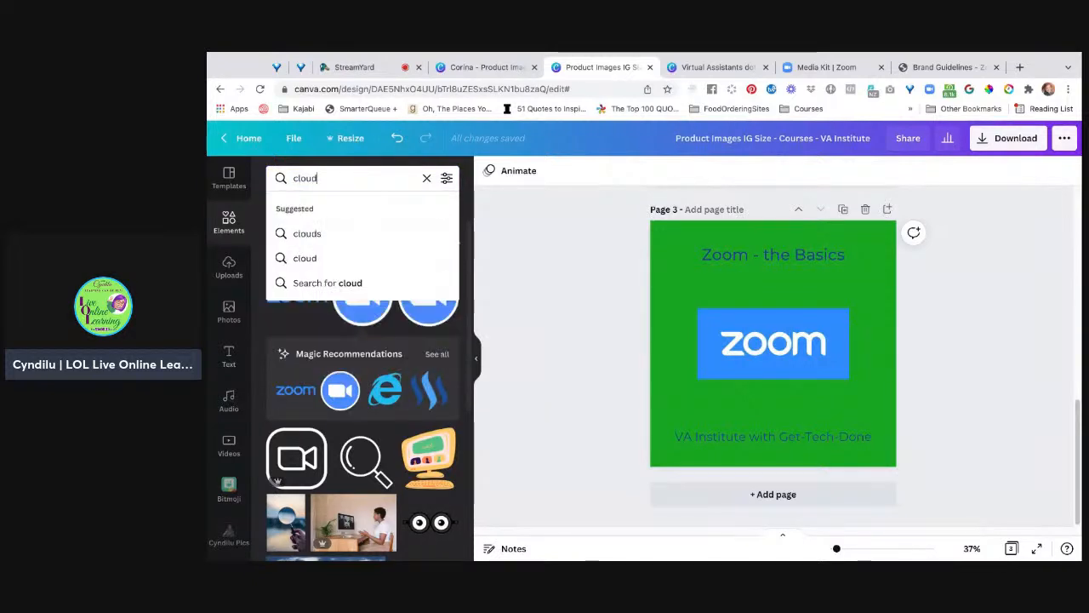
{"action": "type", "text": "s"}
{"action": "key", "text": "Return"}
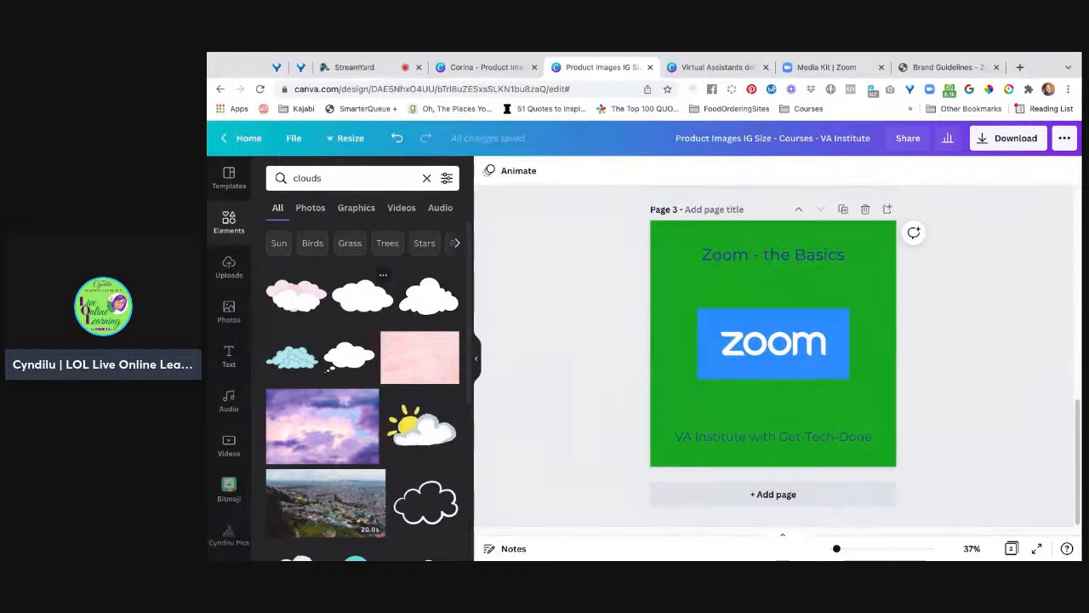
{"action": "left_click", "coordinate": [368, 295]}
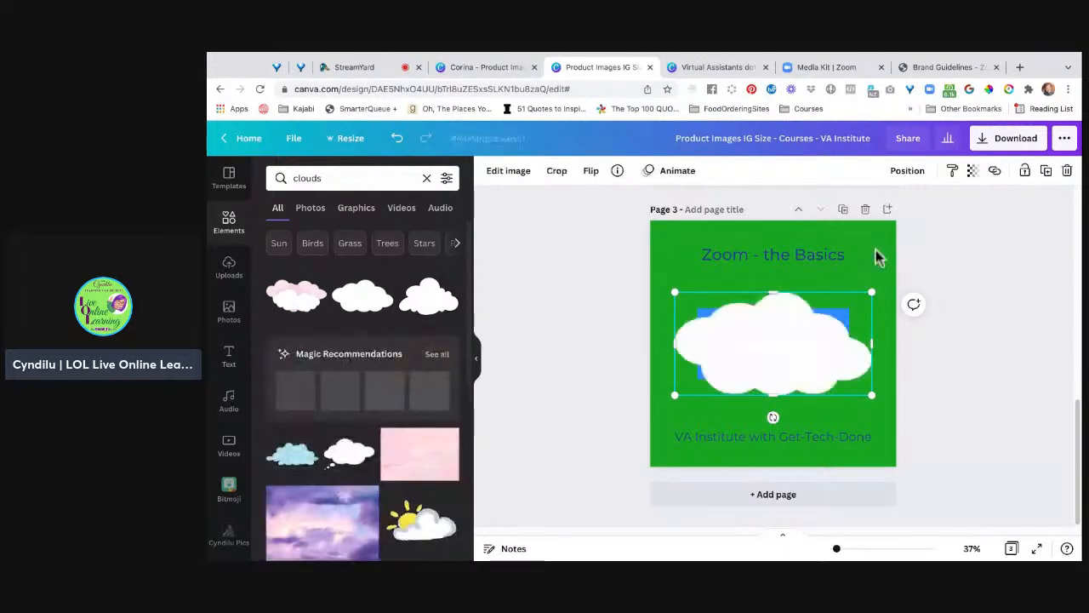
Step: Shrink the white cloud to about the title's width and place it behind the "Zoom - the Basics" text
{"action": "left_click_drag", "start_coordinate": [808, 349], "coordinate": [813, 255]}
{"action": "left_click_drag", "start_coordinate": [875, 301], "coordinate": [849, 287]}
{"action": "left_click_drag", "start_coordinate": [678, 198], "coordinate": [703, 212]}
{"action": "left_click_drag", "start_coordinate": [775, 273], "coordinate": [772, 279]}
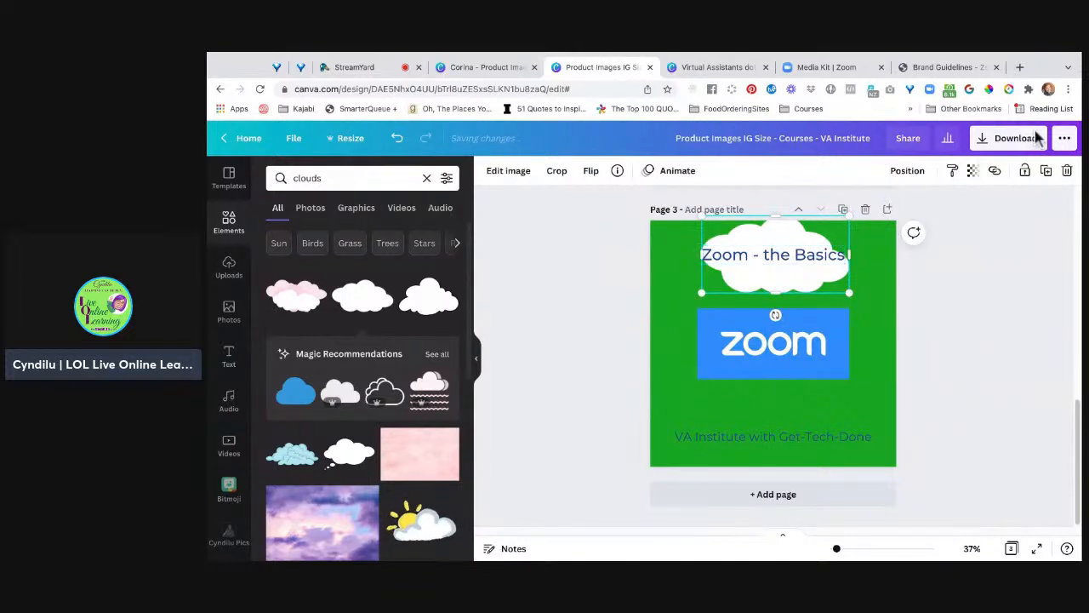
Step: Tilt the cloud slightly counterclockwise and nudge it left and up to centre it behind the title
{"action": "left_click_drag", "start_coordinate": [775, 315], "coordinate": [786, 314]}
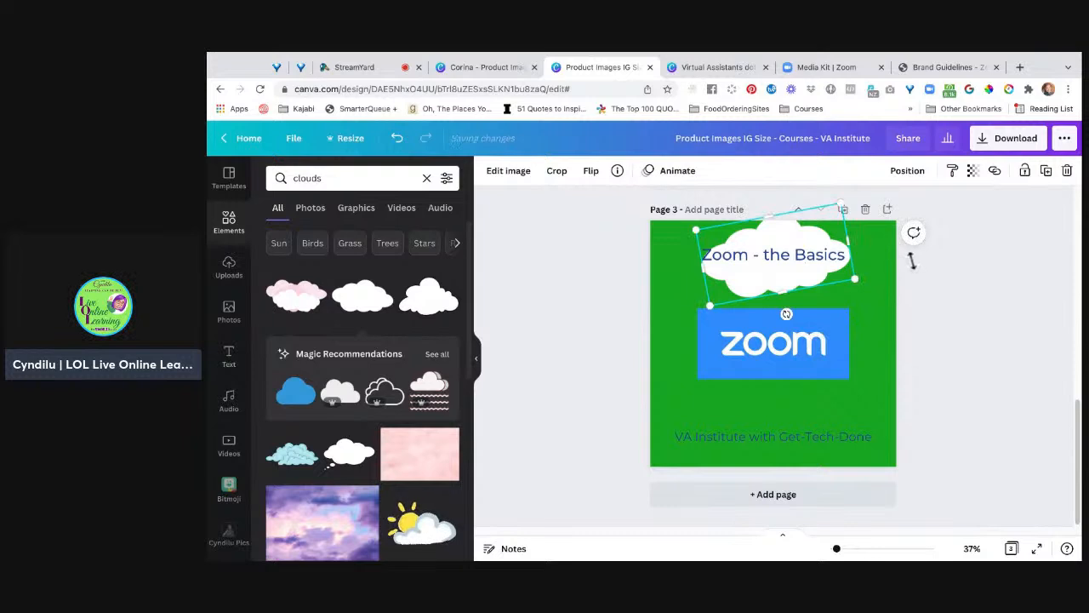
{"action": "key", "text": "Left"}
{"action": "key", "text": "Left"}
{"action": "key", "text": "Left"}
{"action": "key", "text": "Left"}
{"action": "key", "text": "Left"}
{"action": "key", "text": "Left"}
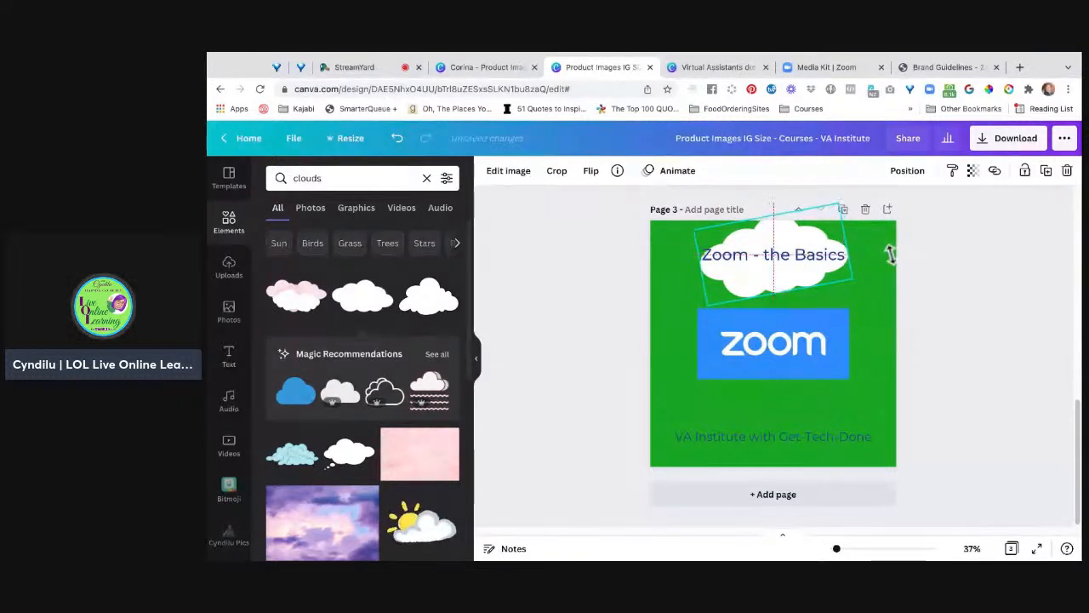
{"action": "key", "text": "Up"}
{"action": "key", "text": "Up"}
{"action": "key", "text": "Up"}
{"action": "key", "text": "Up"}
{"action": "key", "text": "Up"}
{"action": "key", "text": "Up"}
{"action": "key", "text": "Up"}
{"action": "key", "text": "Up"}
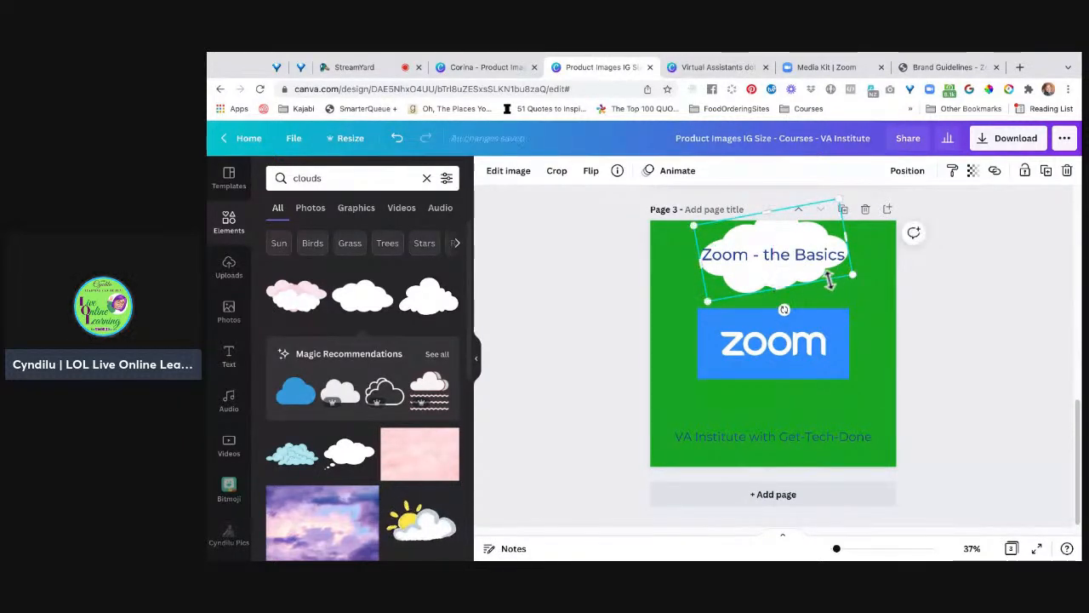
{"action": "left_click_drag", "start_coordinate": [784, 310], "coordinate": [781, 309]}
{"action": "left_click", "coordinate": [1002, 292]}
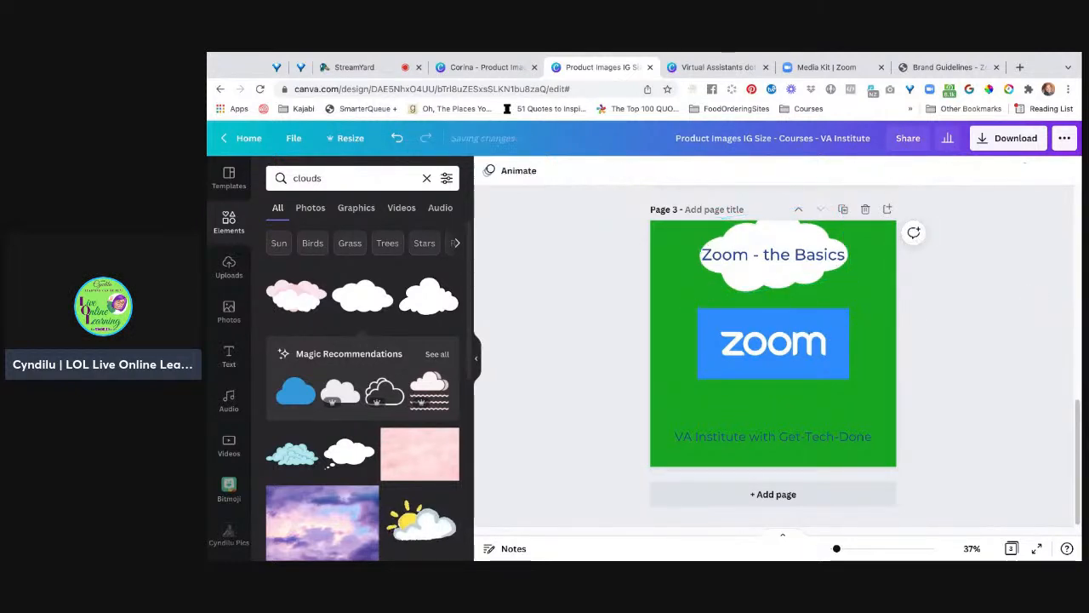
Step: Move the title and its cloud down together so the whole cloud sits inside the page
{"action": "left_click_drag", "start_coordinate": [916, 210], "coordinate": [908, 175]}
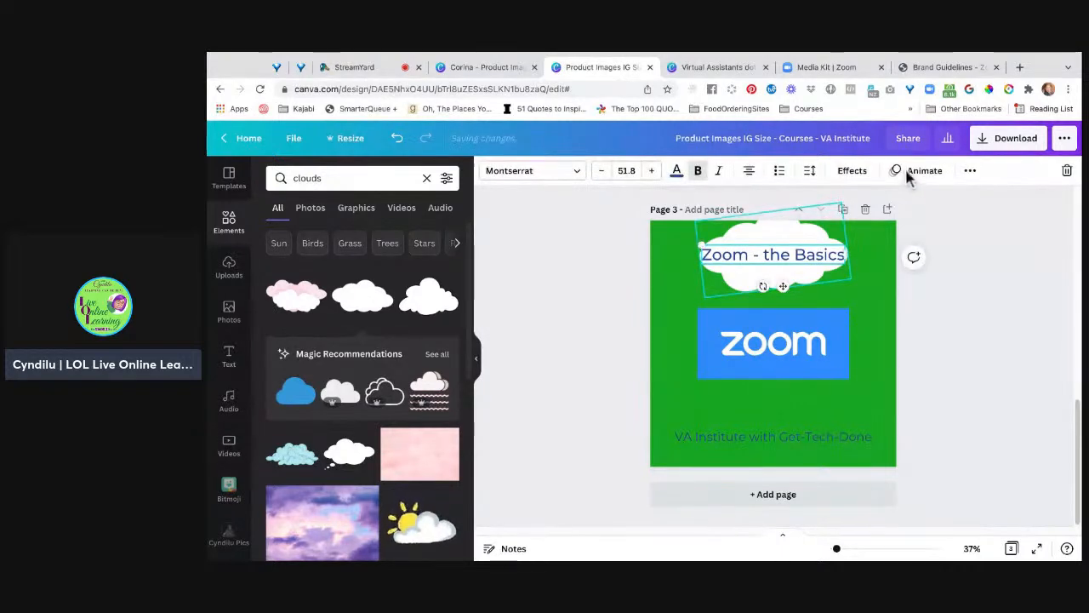
{"action": "key", "text": "Down"}
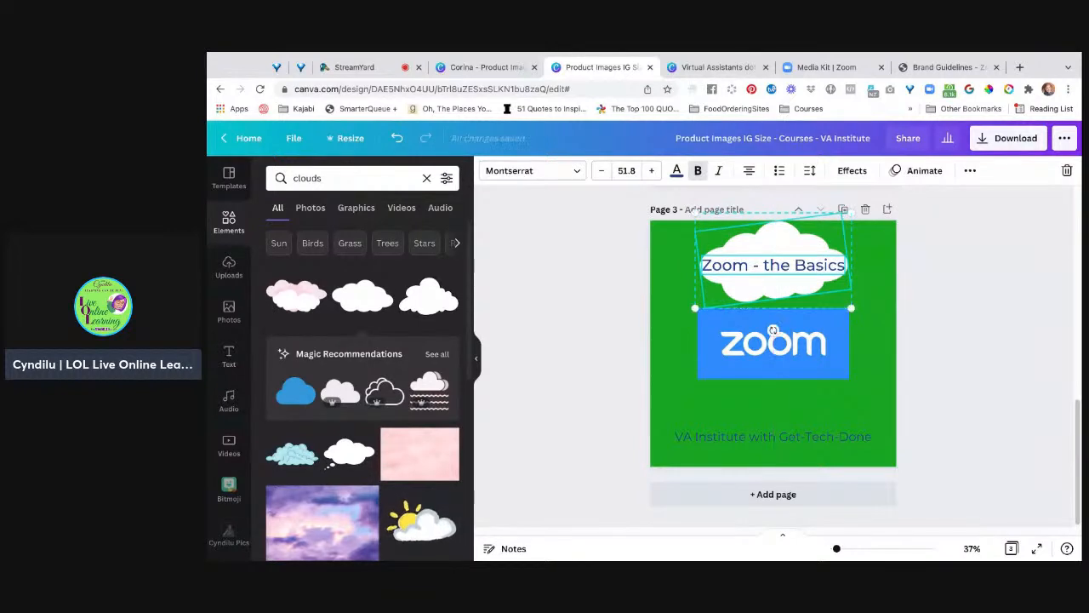
{"action": "key", "text": "Escape"}
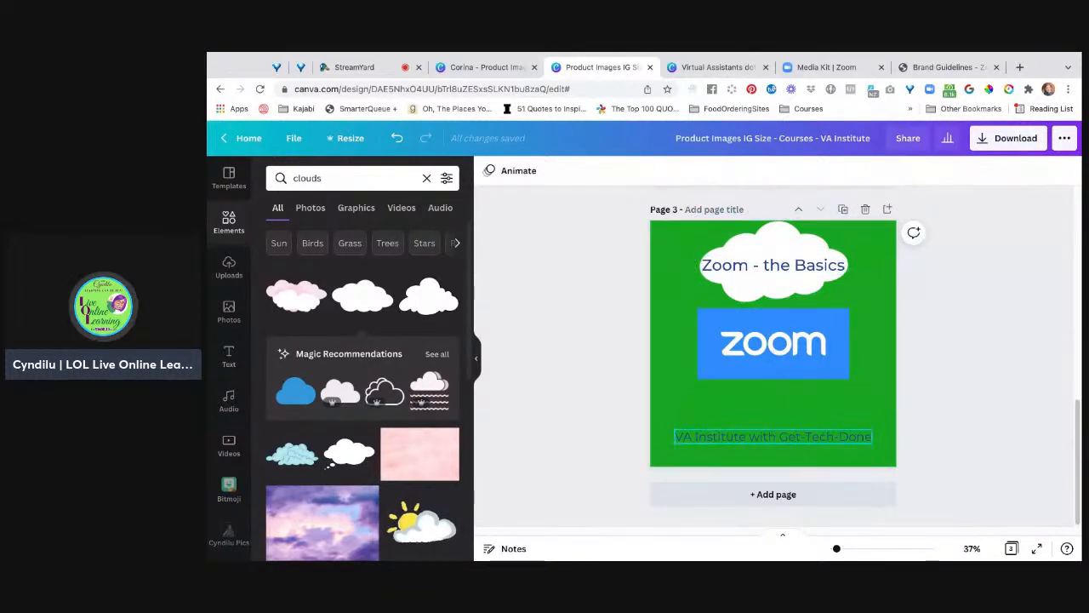
Step: Duplicate the title's cloud and enlarge the copy to cover the "VA Institute with Get-Tech-Done" text at the page's lower edge
{"action": "left_click", "coordinate": [772, 437]}
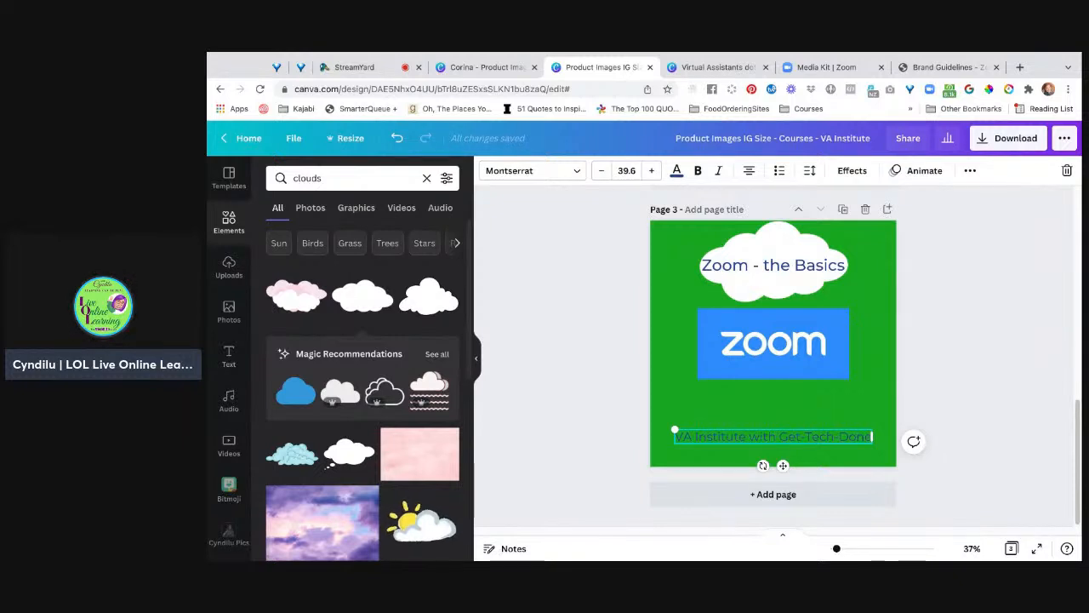
{"action": "left_click", "coordinate": [997, 481]}
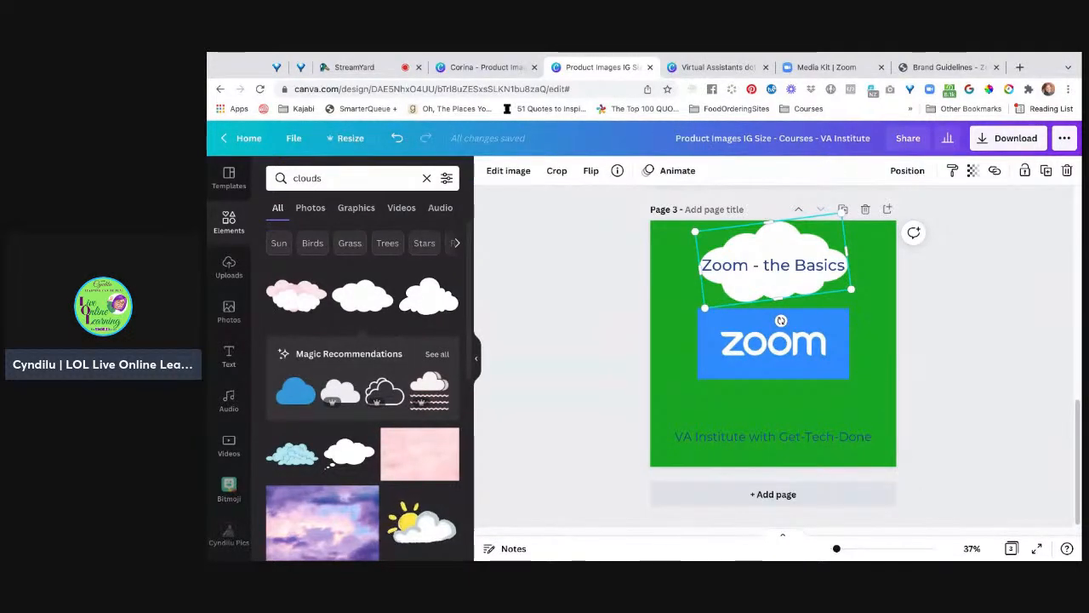
{"action": "key", "text": "super+v"}
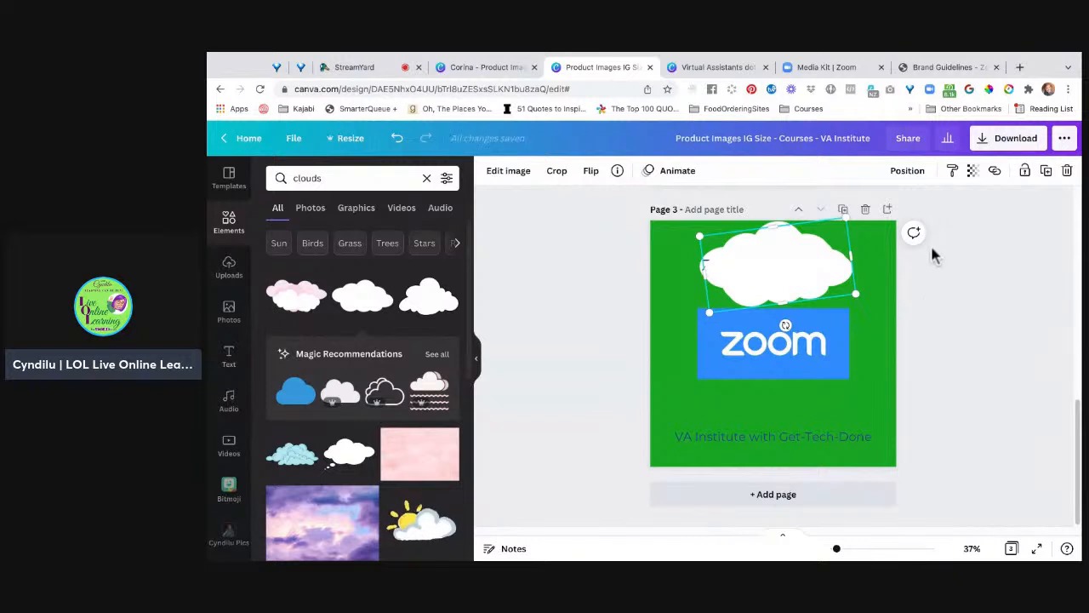
{"action": "left_click_drag", "start_coordinate": [778, 265], "coordinate": [745, 430]}
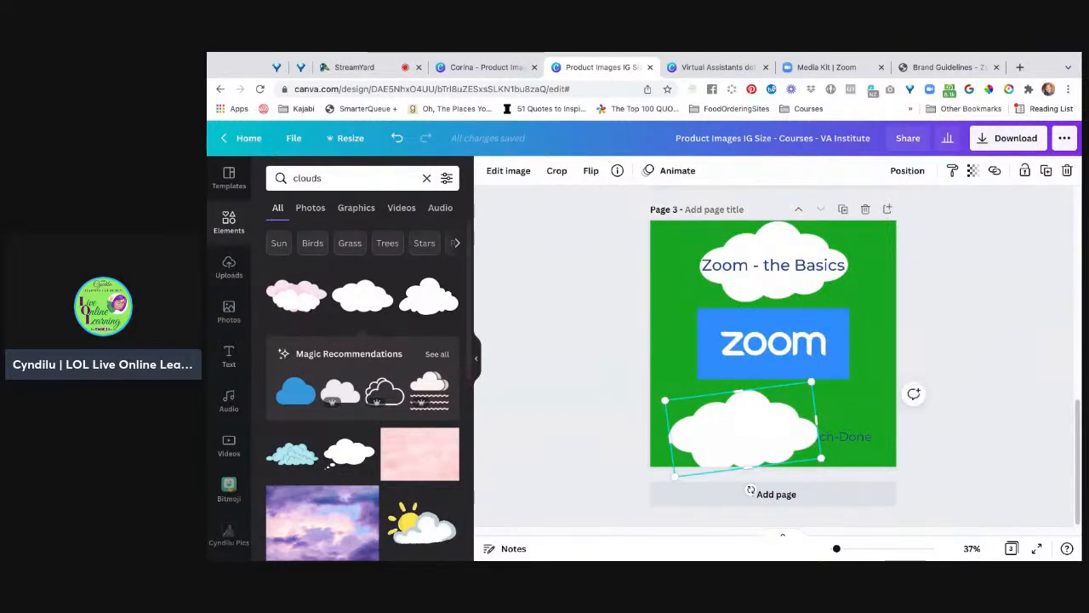
{"action": "left_click_drag", "start_coordinate": [820, 457], "coordinate": [896, 486]}
{"action": "left_click_drag", "start_coordinate": [781, 441], "coordinate": [774, 440]}
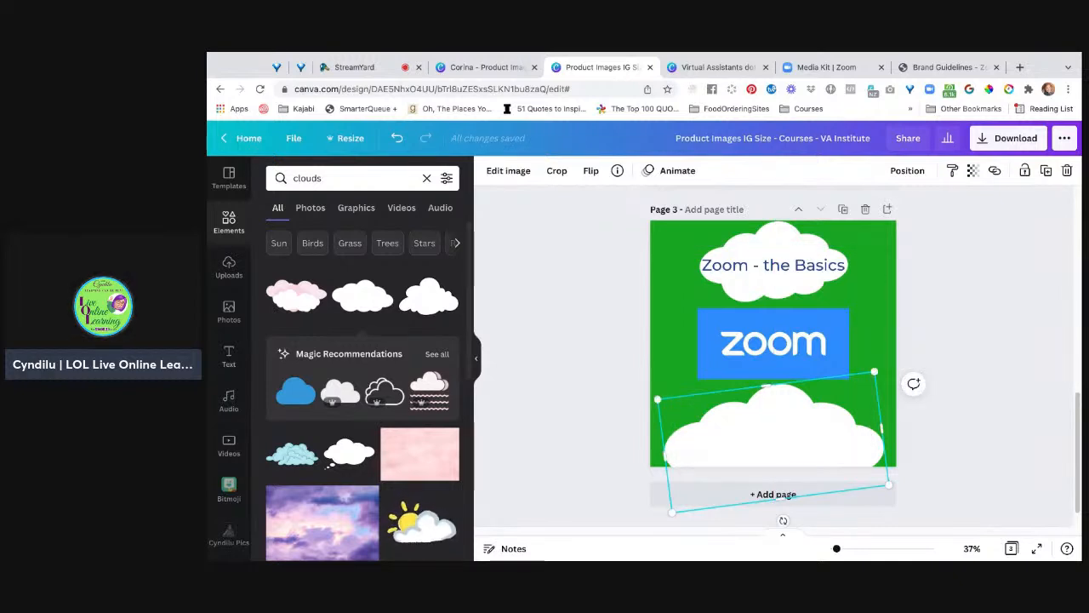
Step: Send the enlarged cloud backwards behind the "VA Institute with Get-Tech-Done" text
{"action": "left_click", "coordinate": [907, 171]}
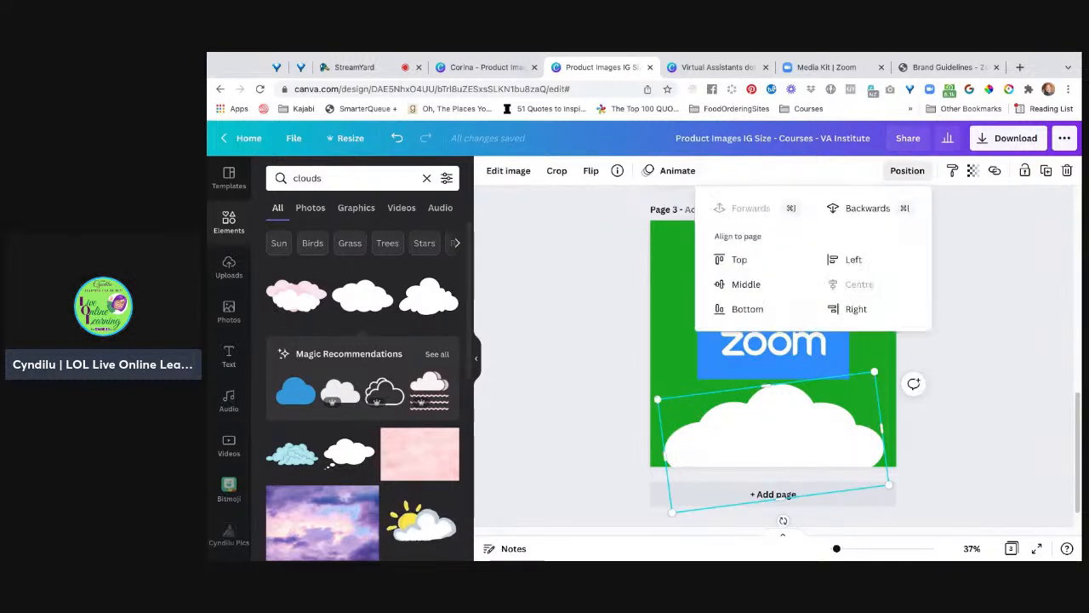
{"action": "left_click", "coordinate": [867, 209]}
{"action": "left_click", "coordinate": [907, 171]}
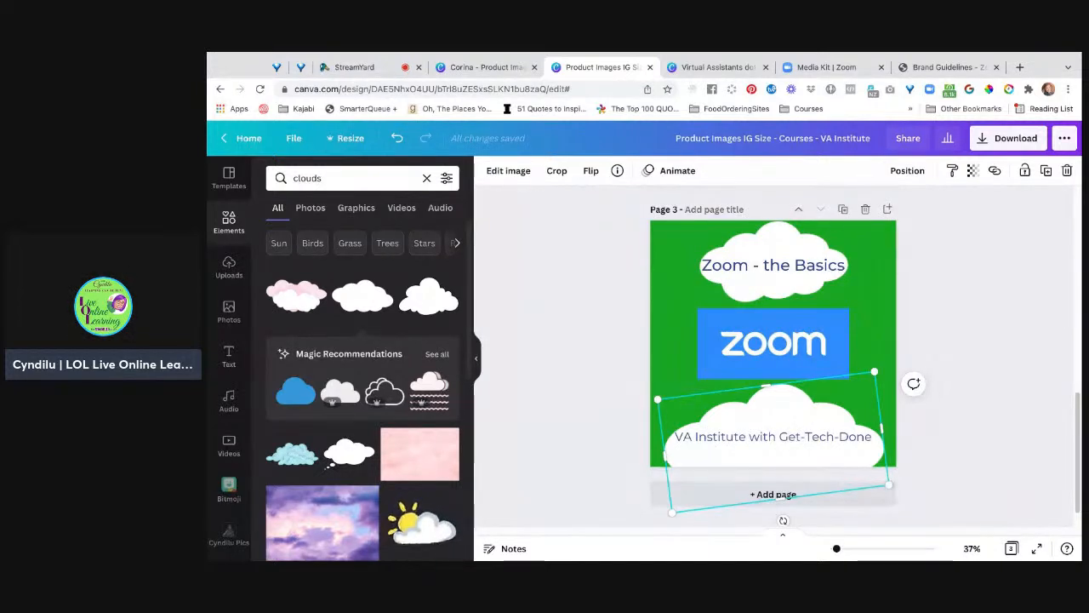
Step: Try a slightly smaller size and different tilt for the lower cloud around its text, and delete that cloud
{"action": "left_click_drag", "start_coordinate": [779, 499], "coordinate": [785, 520]}
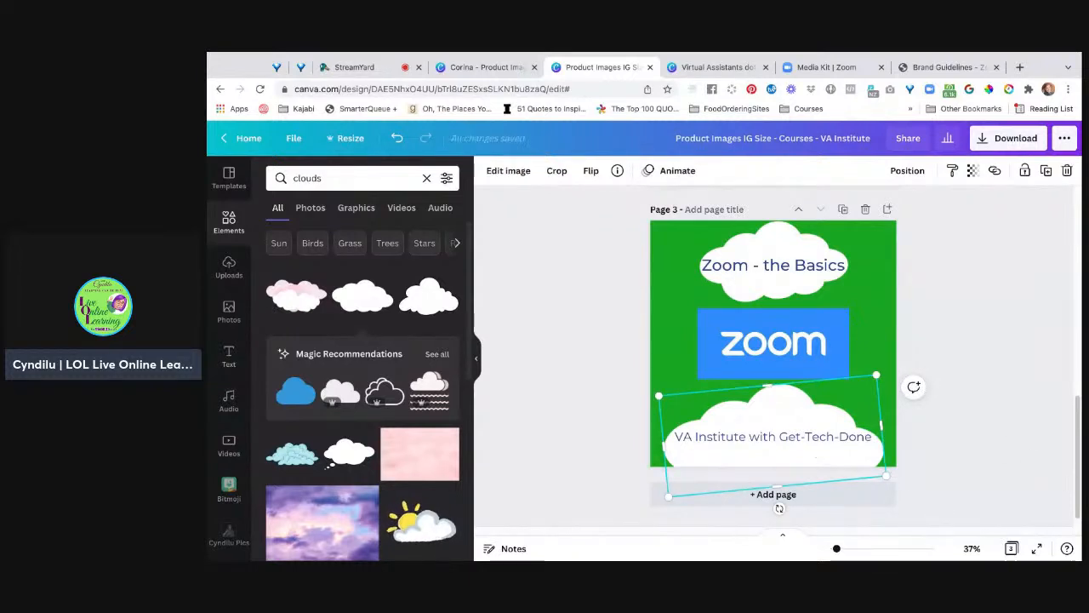
{"action": "left_click_drag", "start_coordinate": [876, 376], "coordinate": [871, 378]}
{"action": "left_click_drag", "start_coordinate": [869, 380], "coordinate": [857, 387]}
{"action": "left_click_drag", "start_coordinate": [764, 451], "coordinate": [771, 439]}
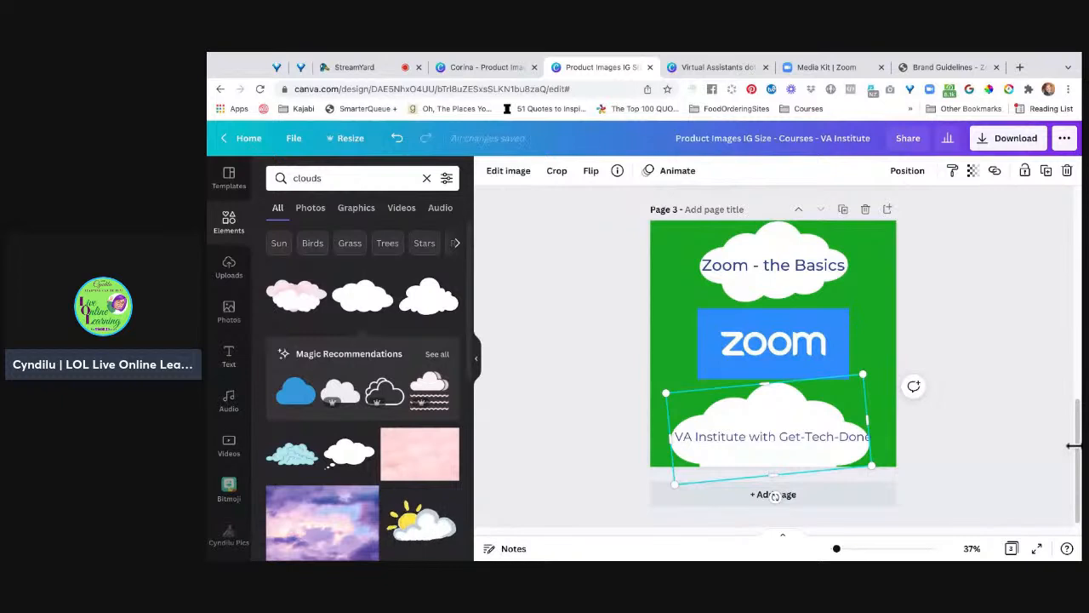
{"action": "left_click_drag", "start_coordinate": [862, 374], "coordinate": [871, 369]}
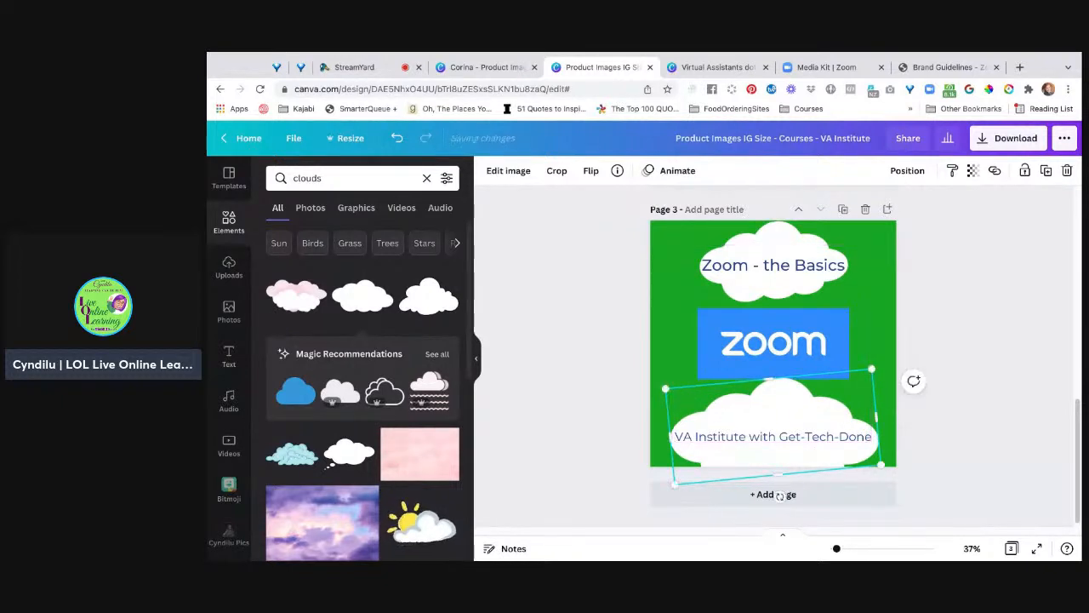
{"action": "left_click", "coordinate": [1004, 425]}
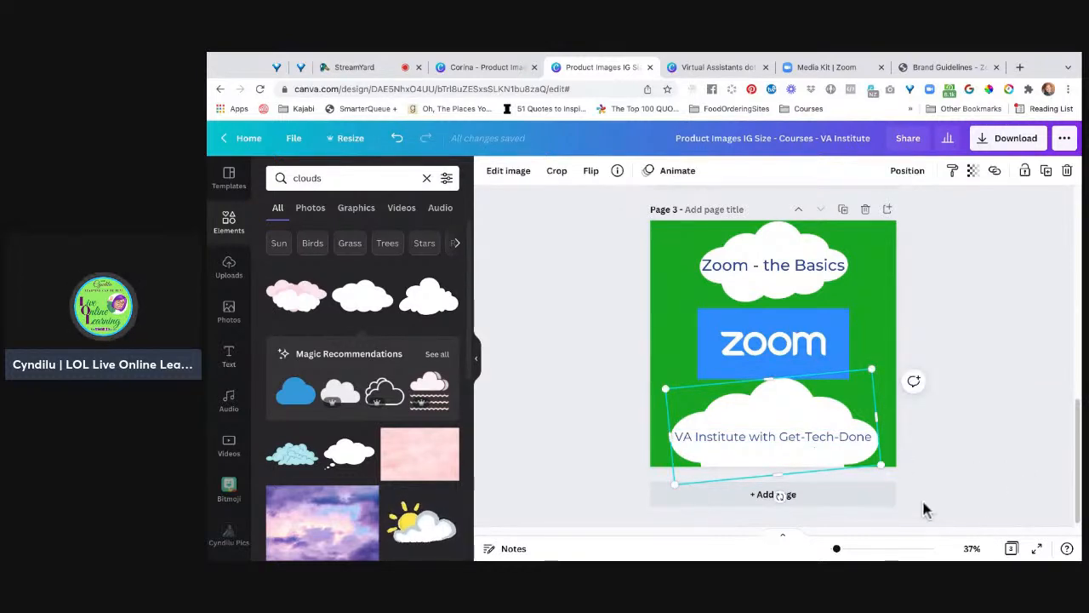
{"action": "key", "text": "Delete"}
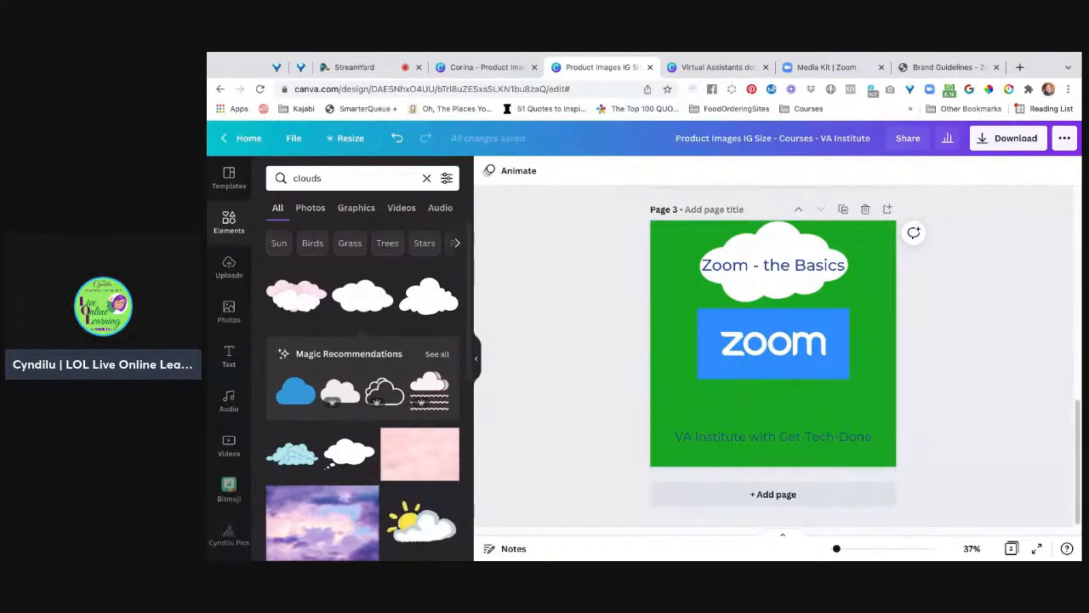
Step: Replace the "clouds" search with a search of the elements library for "ribbon"
{"action": "left_click", "coordinate": [340, 179]}
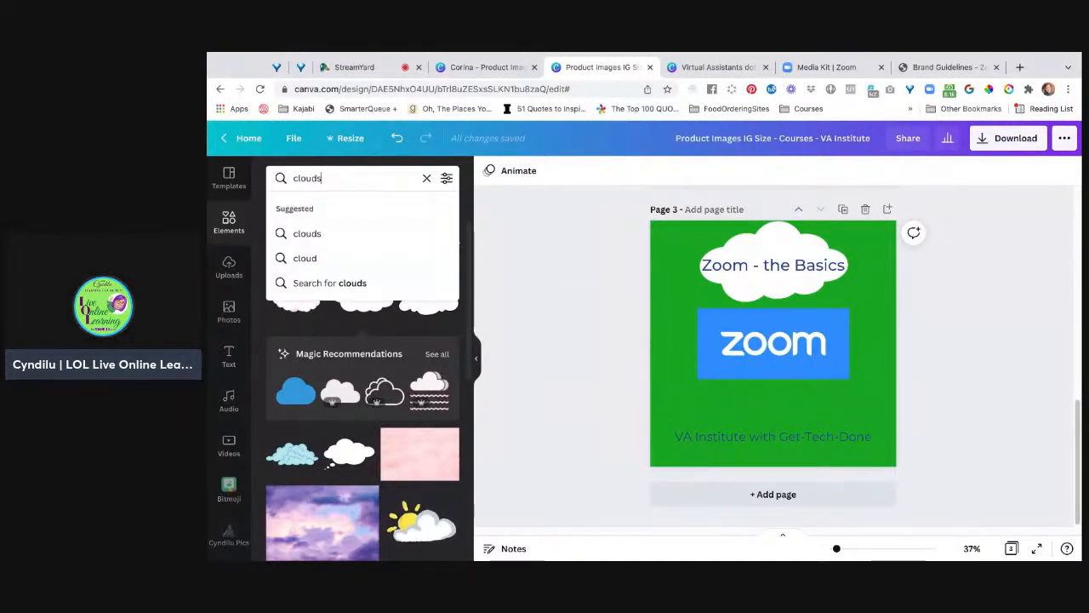
{"action": "key", "text": "BackSpace"}
{"action": "key", "text": "BackSpace"}
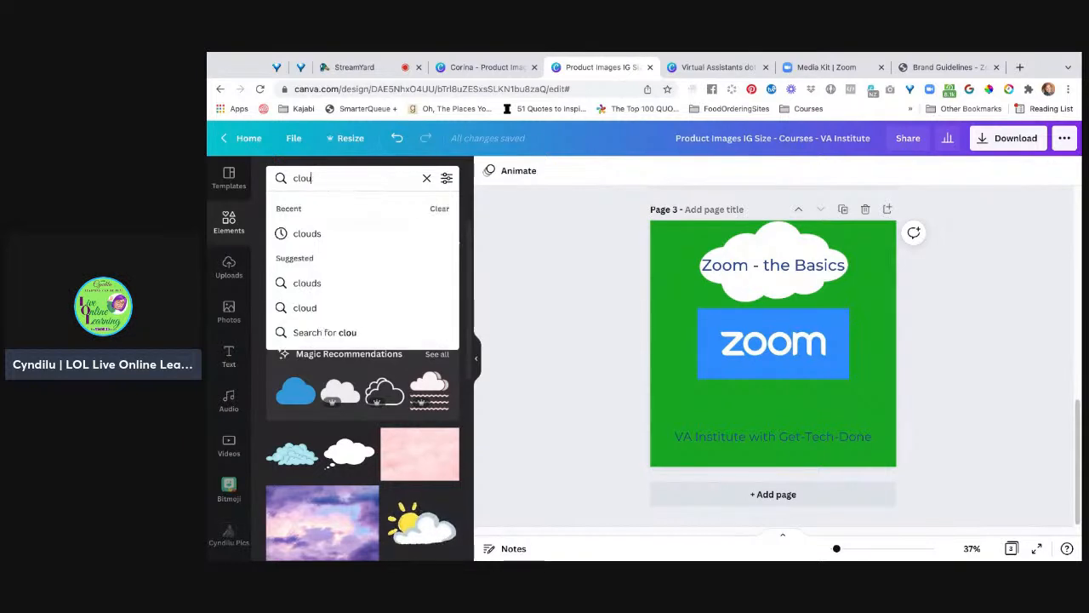
{"action": "key", "text": "BackSpace"}
{"action": "key", "text": "BackSpace"}
{"action": "type", "text": "tinnon"}
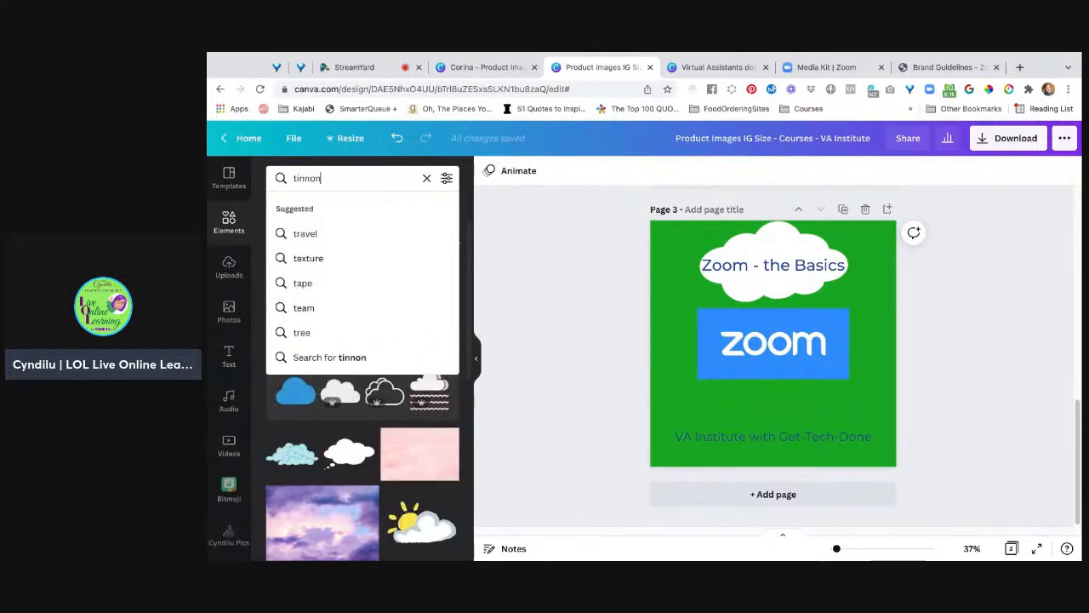
{"action": "key", "text": "BackSpace"}
{"action": "key", "text": "BackSpace"}
{"action": "key", "text": "BackSpace"}
{"action": "type", "text": "ribbon"}
{"action": "key", "text": "Return"}
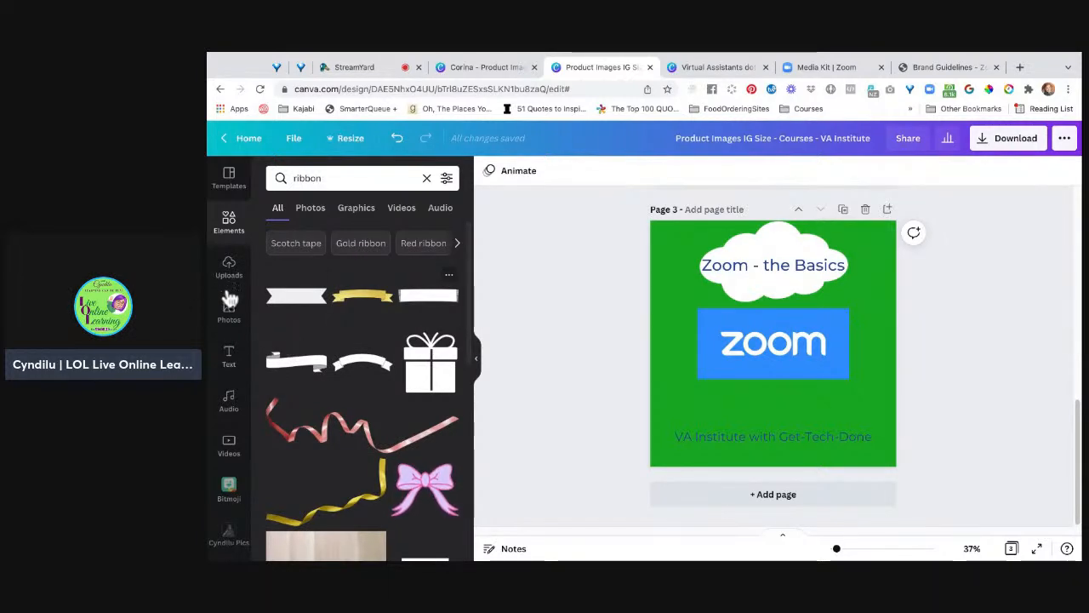
Step: Add a white ribbon banner, enlarge it to nearly page width and place it behind the "VA Institute with Get-Tech-Done" text
{"action": "left_click", "coordinate": [296, 295]}
{"action": "left_click_drag", "start_coordinate": [773, 343], "coordinate": [881, 397]}
{"action": "left_click_drag", "start_coordinate": [772, 422], "coordinate": [774, 442]}
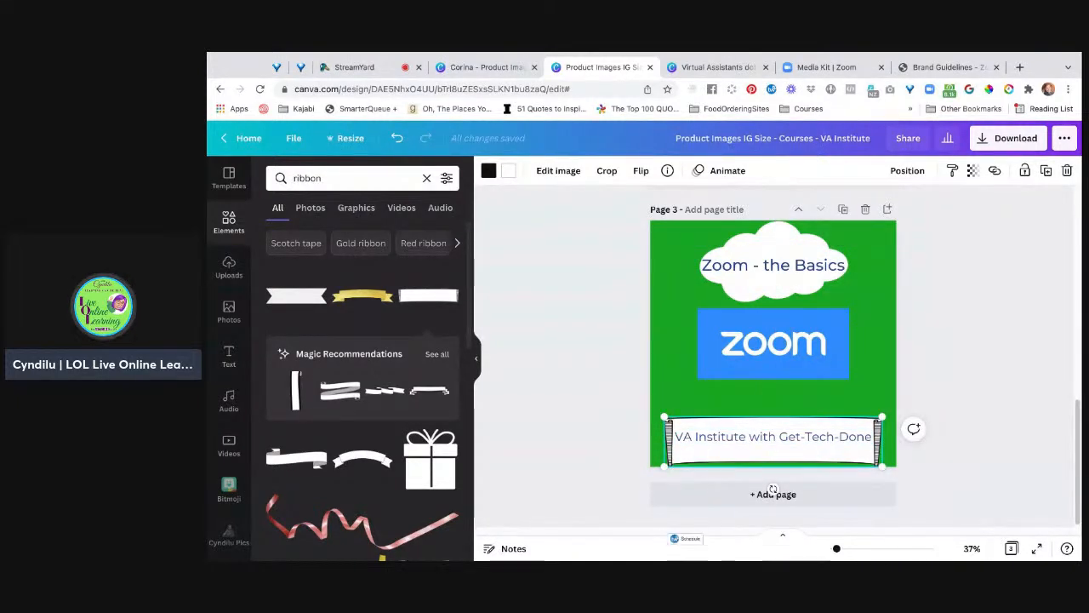
{"action": "key", "text": "Escape"}
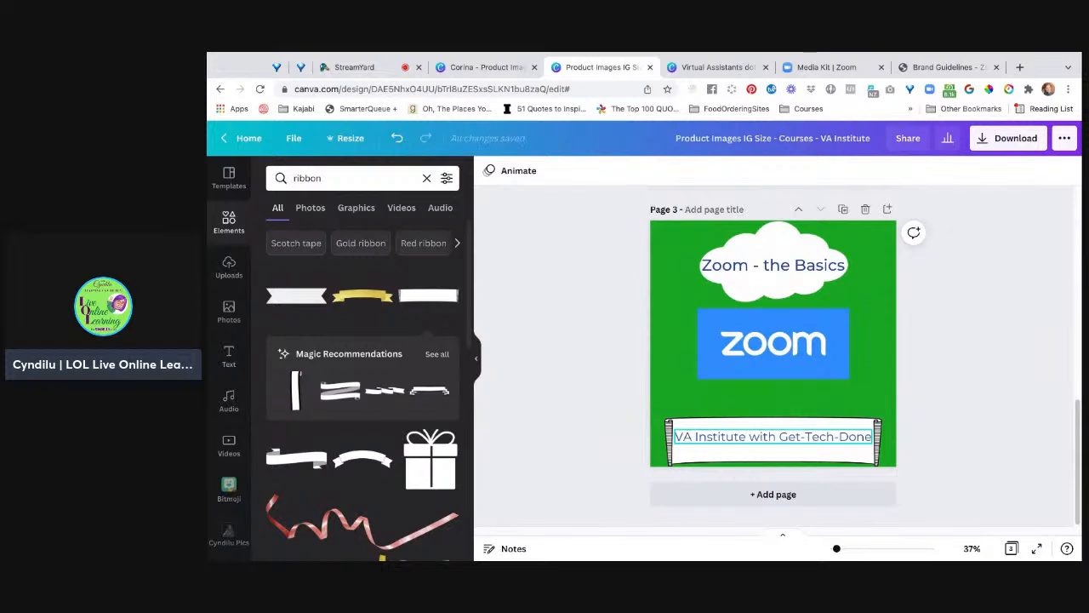
{"action": "left_click", "coordinate": [773, 456]}
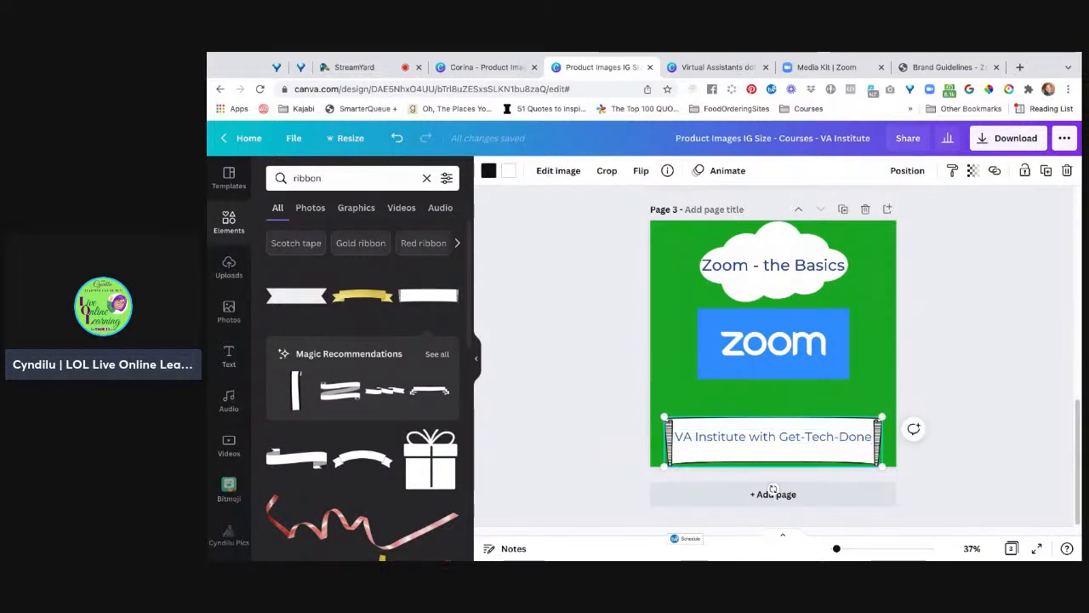
{"action": "key", "text": "Escape"}
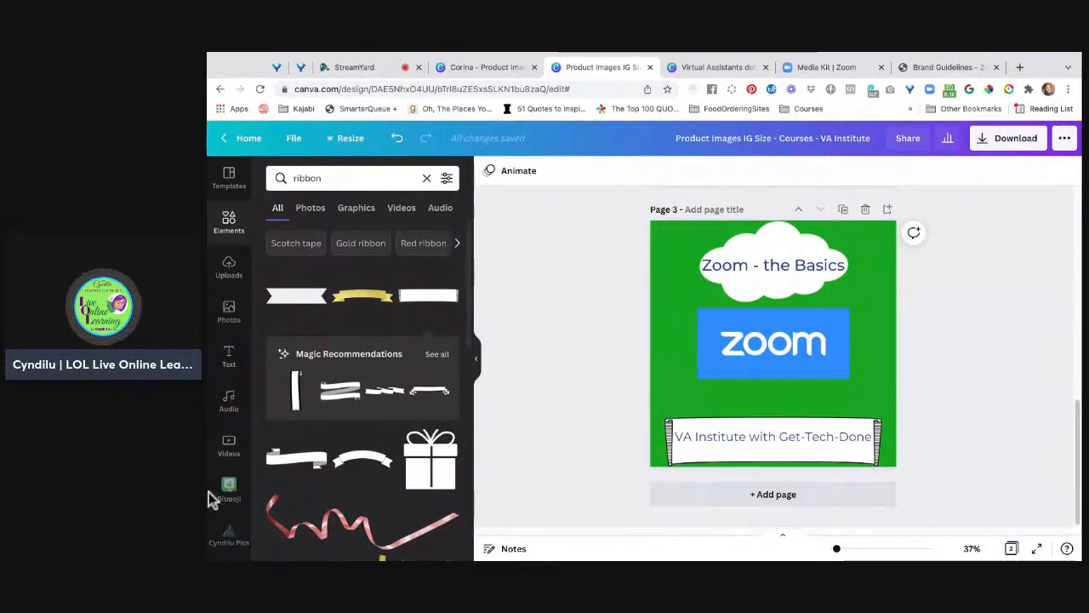
Step: Examine the full set of recommended ribbons similar to the white banner for alternative text backdrops
{"action": "scroll", "coordinate": [208, 492], "scroll_direction": "down", "scroll_amount": 2}
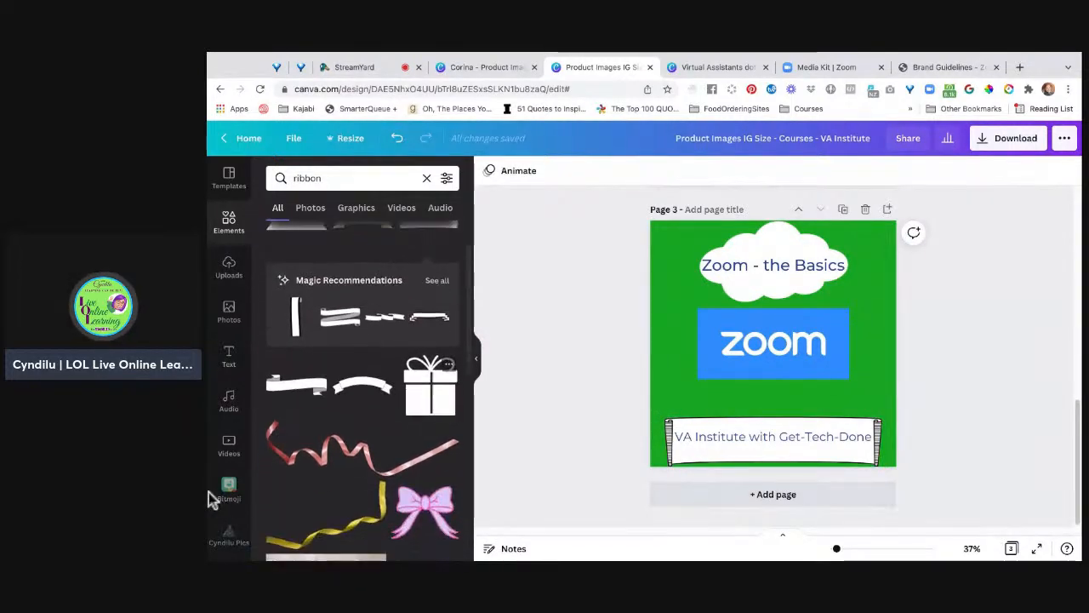
{"action": "left_click", "coordinate": [230, 223]}
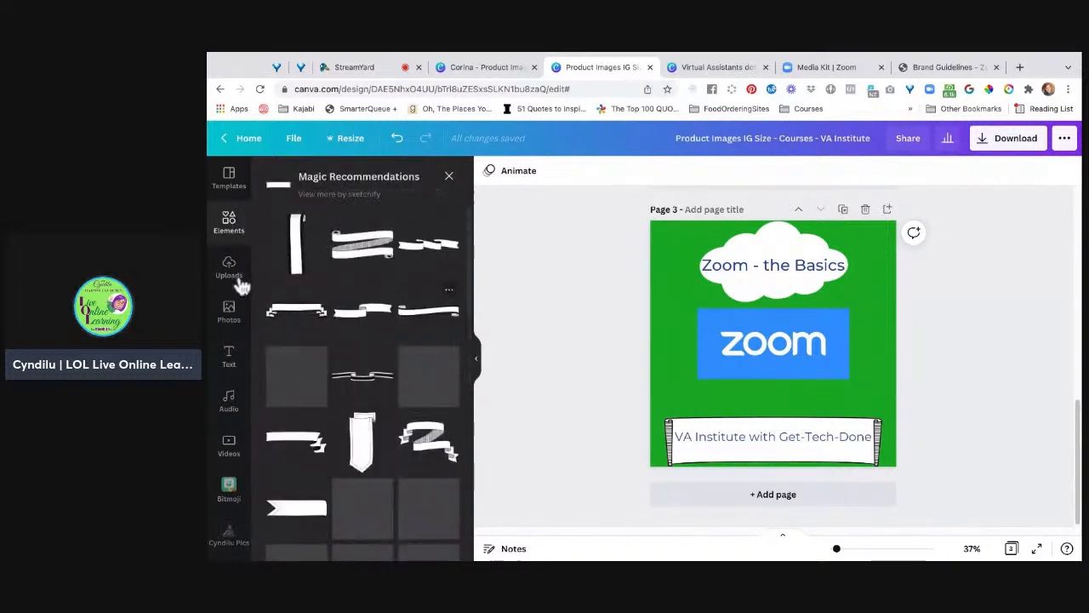
{"action": "scroll", "coordinate": [250, 505], "scroll_direction": "down", "scroll_amount": 3}
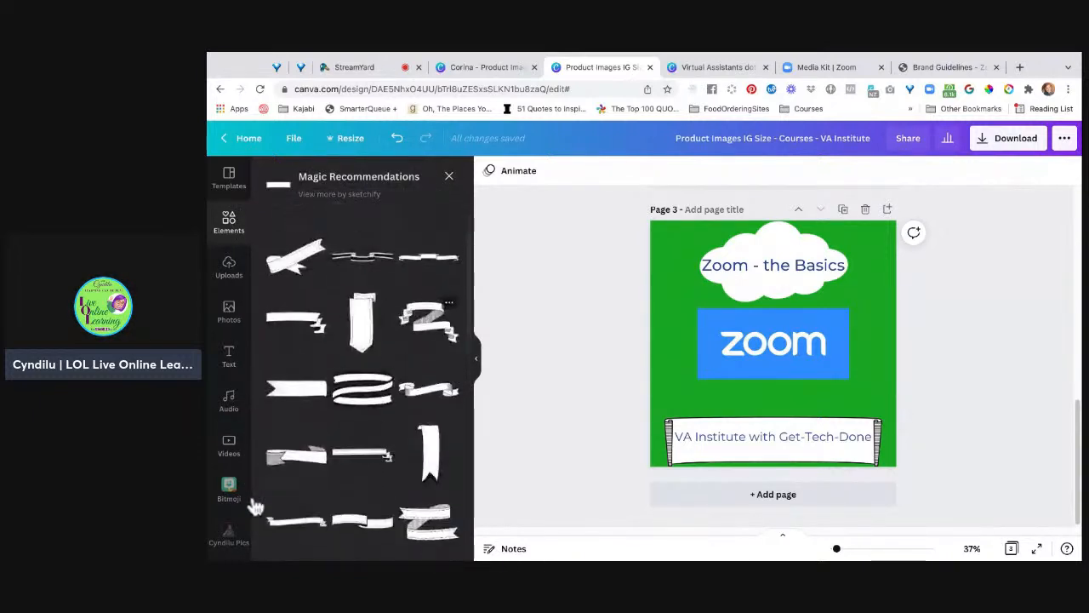
{"action": "scroll", "coordinate": [255, 508], "scroll_direction": "down", "scroll_amount": 3}
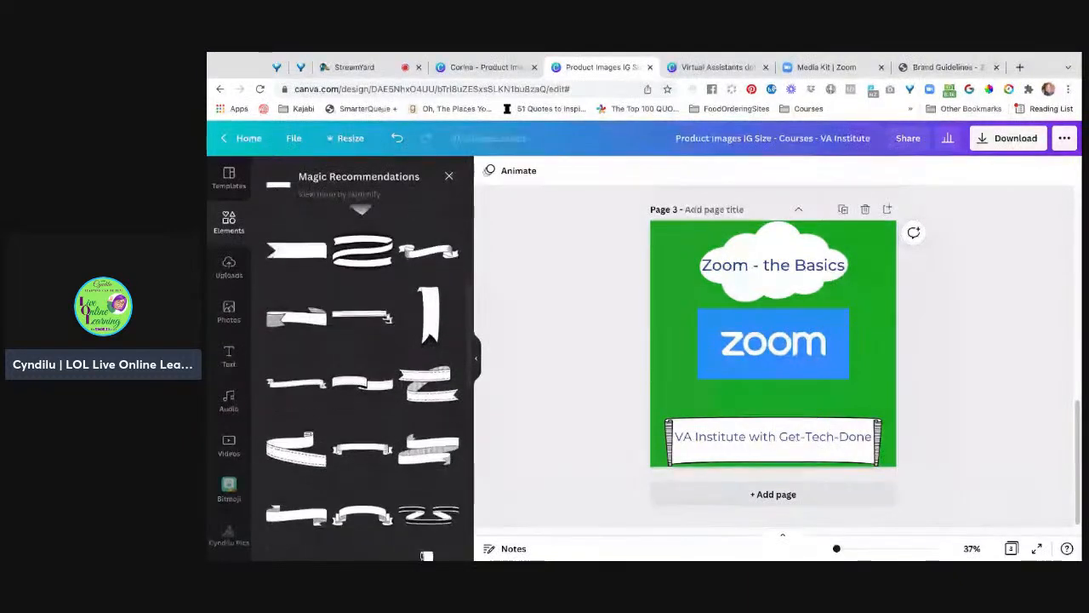
{"action": "scroll", "coordinate": [362, 383], "scroll_direction": "down", "scroll_amount": 5}
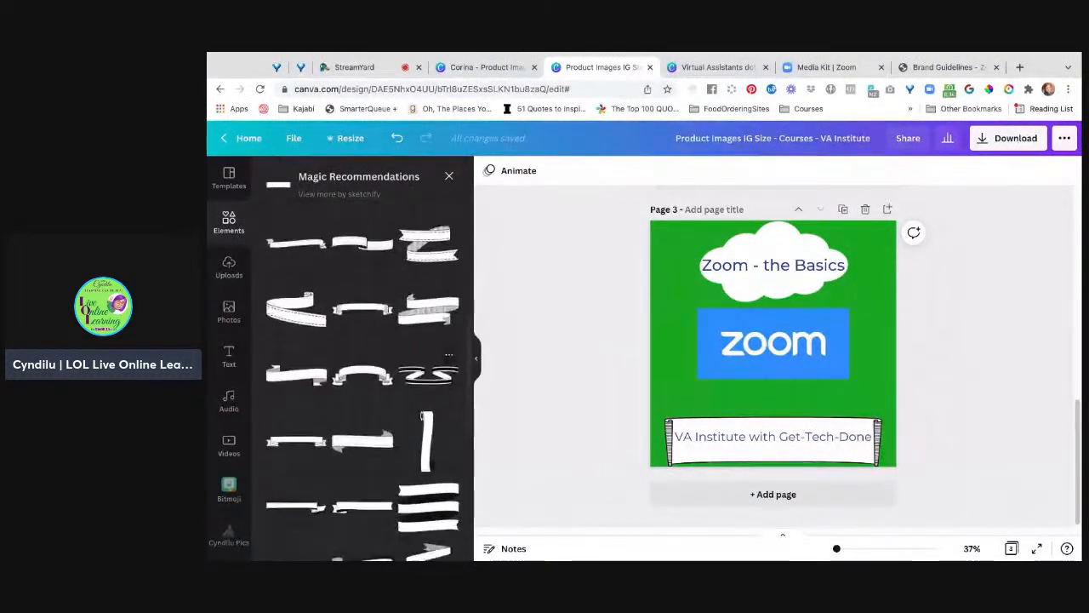
{"action": "scroll", "coordinate": [426, 349], "scroll_direction": "down", "scroll_amount": 6}
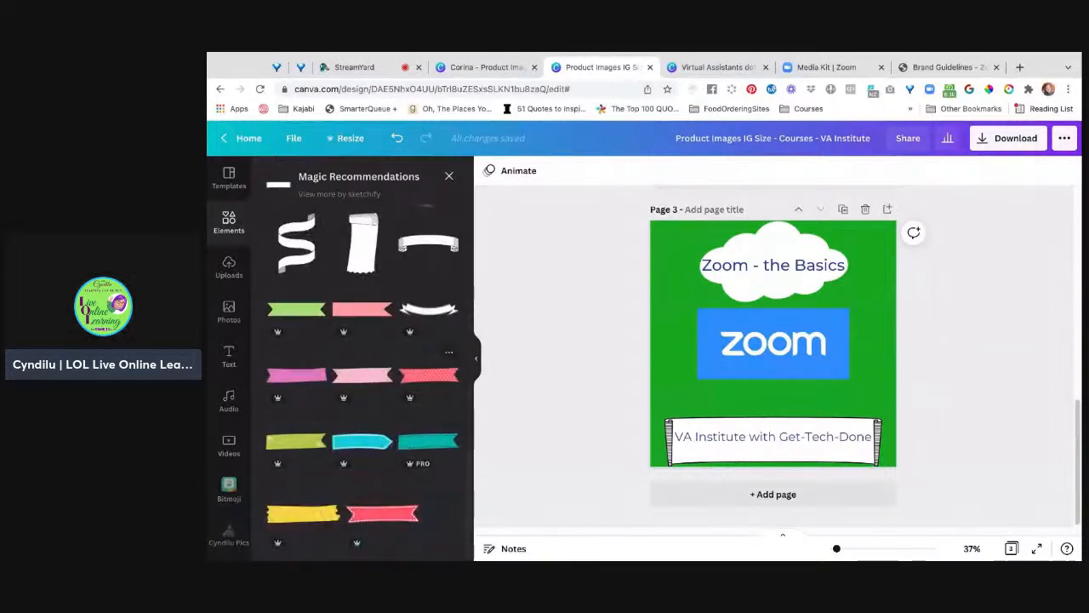
{"action": "scroll", "coordinate": [362, 366], "scroll_direction": "up", "scroll_amount": 1}
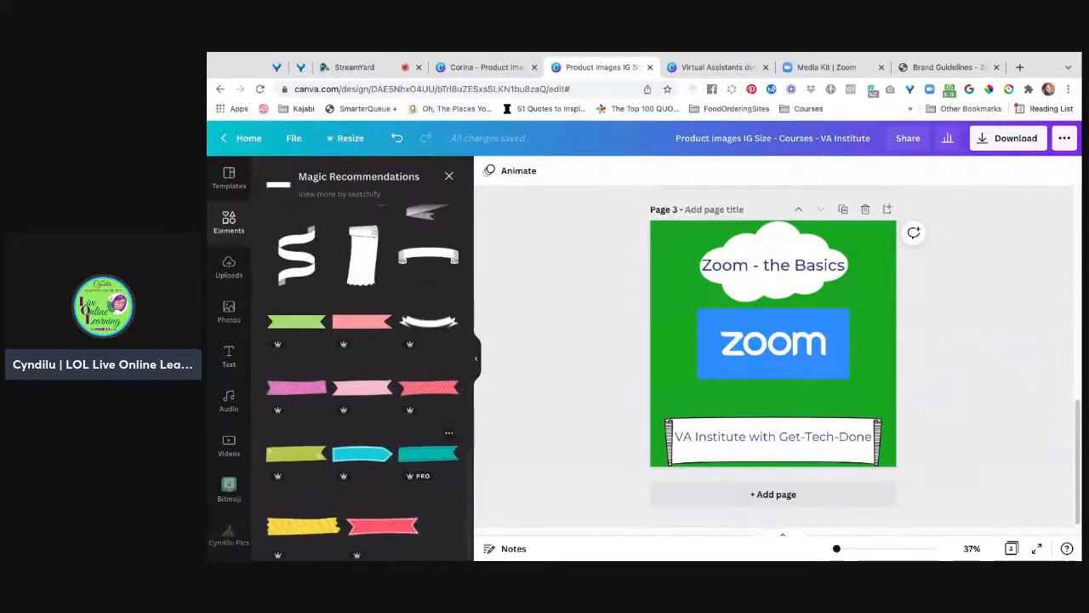
{"action": "scroll", "coordinate": [362, 383], "scroll_direction": "up", "scroll_amount": 3}
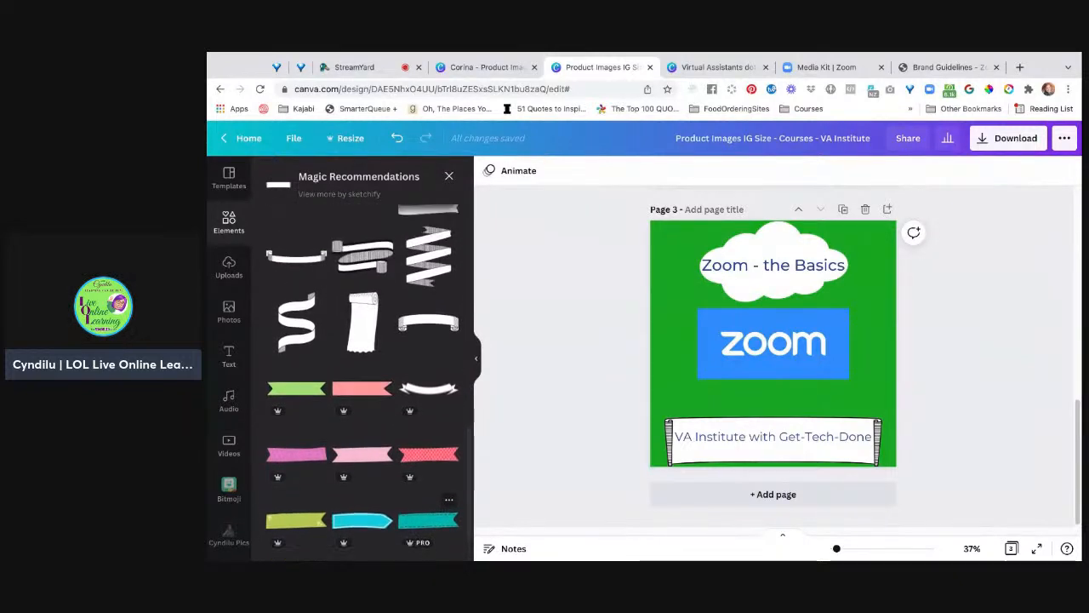
{"action": "scroll", "coordinate": [363, 375], "scroll_direction": "up", "scroll_amount": 2}
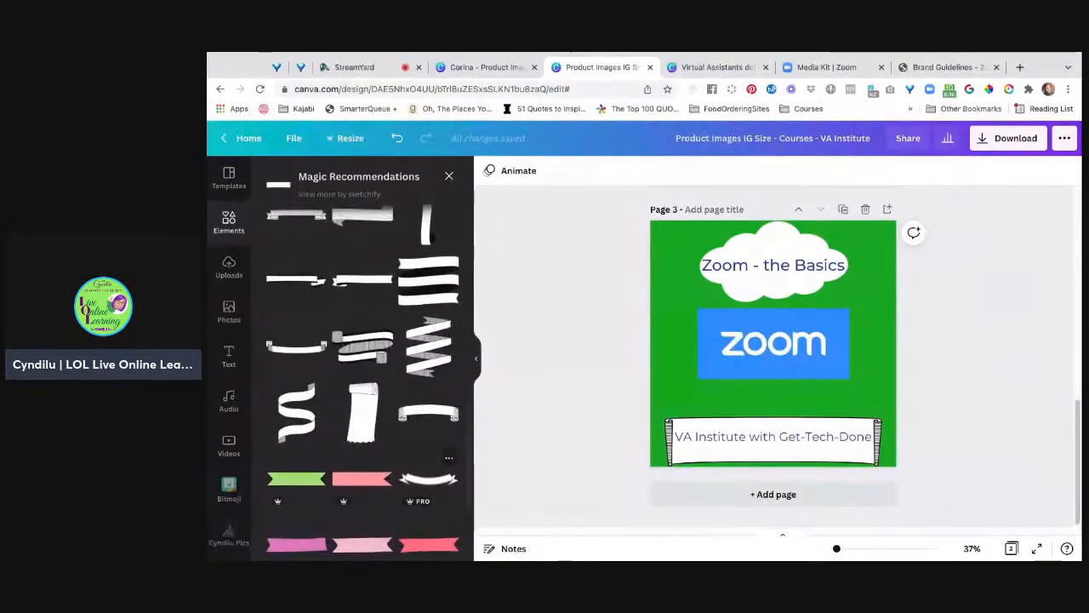
{"action": "scroll", "coordinate": [432, 378], "scroll_direction": "up", "scroll_amount": 7}
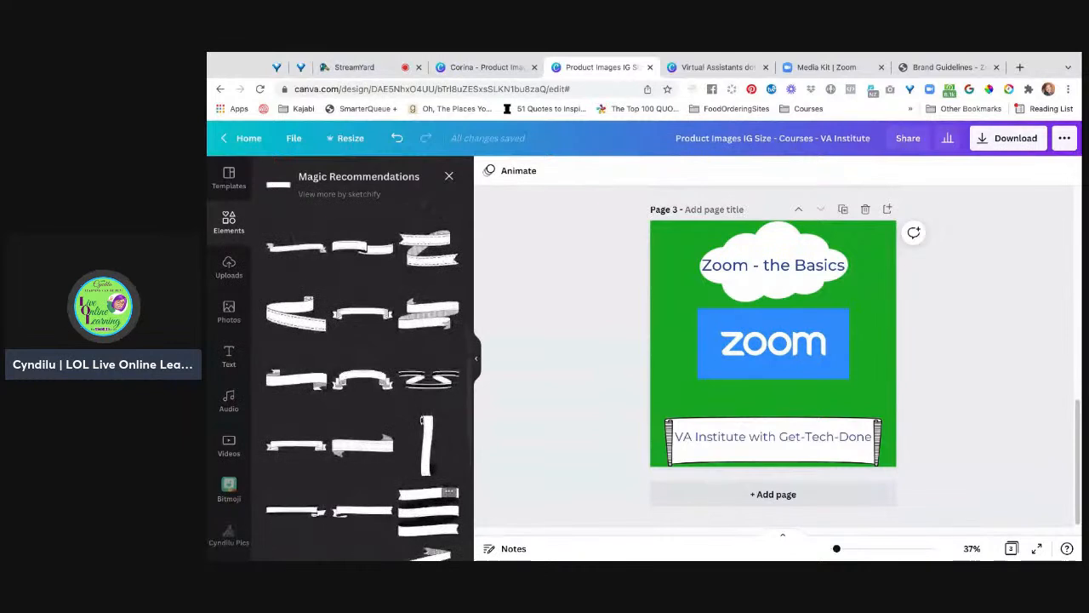
{"action": "scroll", "coordinate": [498, 397], "scroll_direction": "up", "scroll_amount": 2}
{"action": "scroll", "coordinate": [496, 394], "scroll_direction": "down", "scroll_amount": 2}
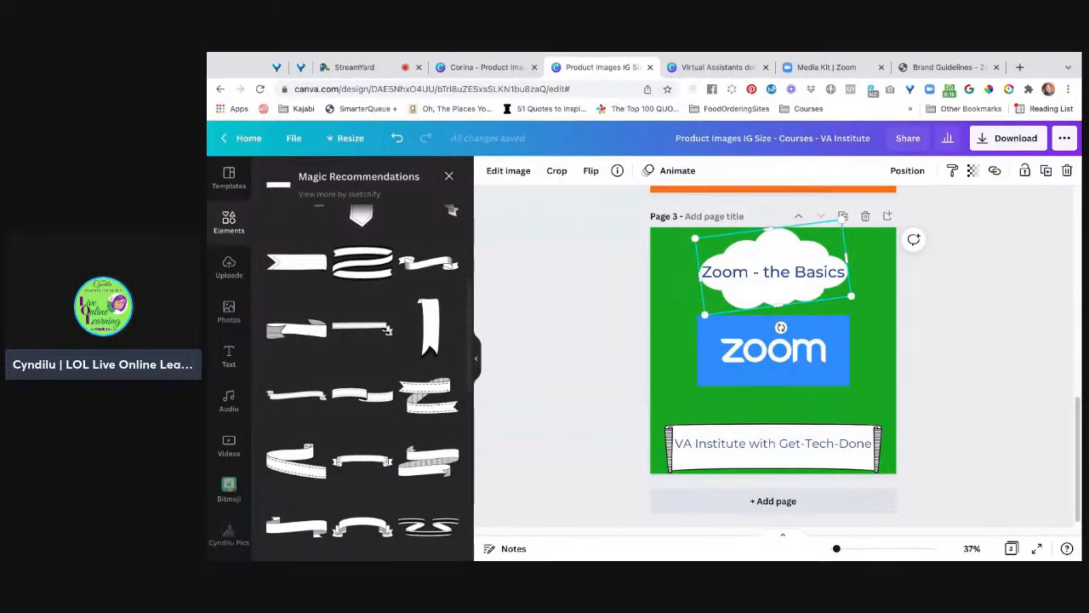
Step: Set the transparency of the title's cloud to 50 and of the lower ribbon banner to 54
{"action": "left_click", "coordinate": [973, 170]}
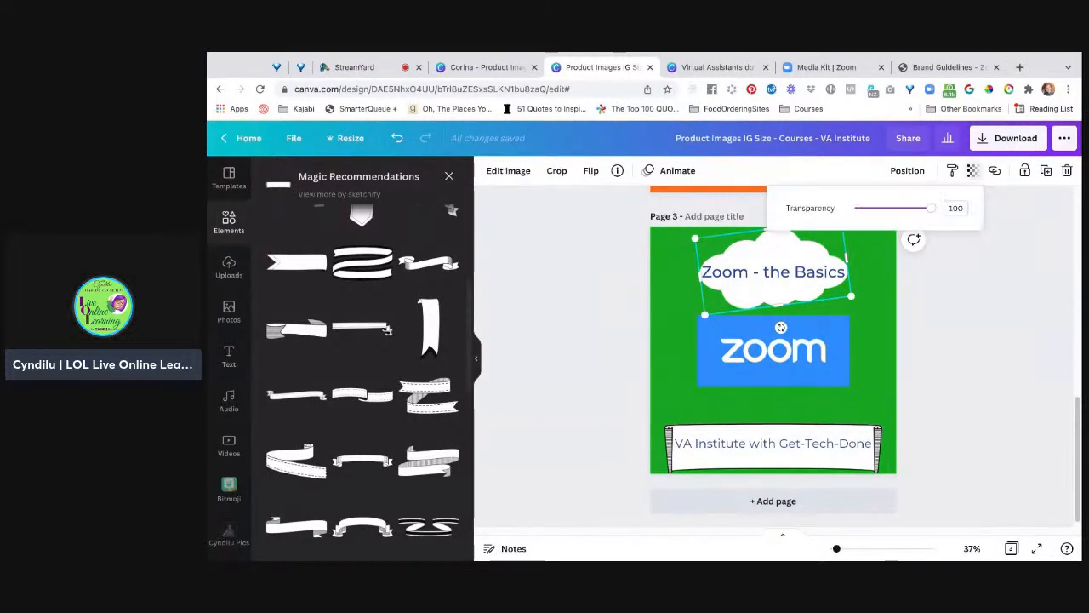
{"action": "left_click_drag", "start_coordinate": [930, 207], "coordinate": [892, 207]}
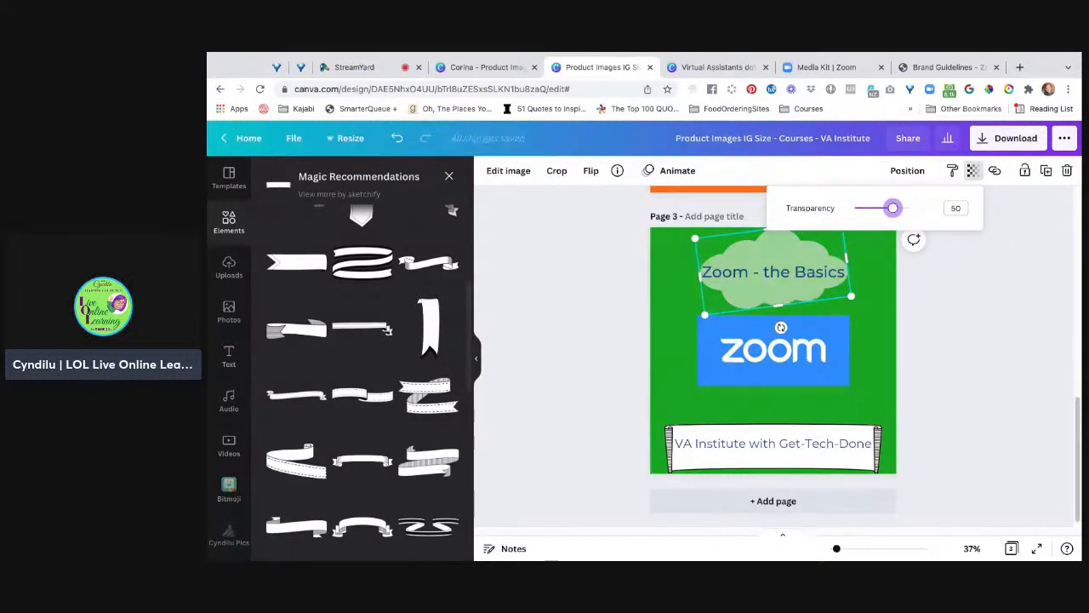
{"action": "left_click", "coordinate": [772, 460]}
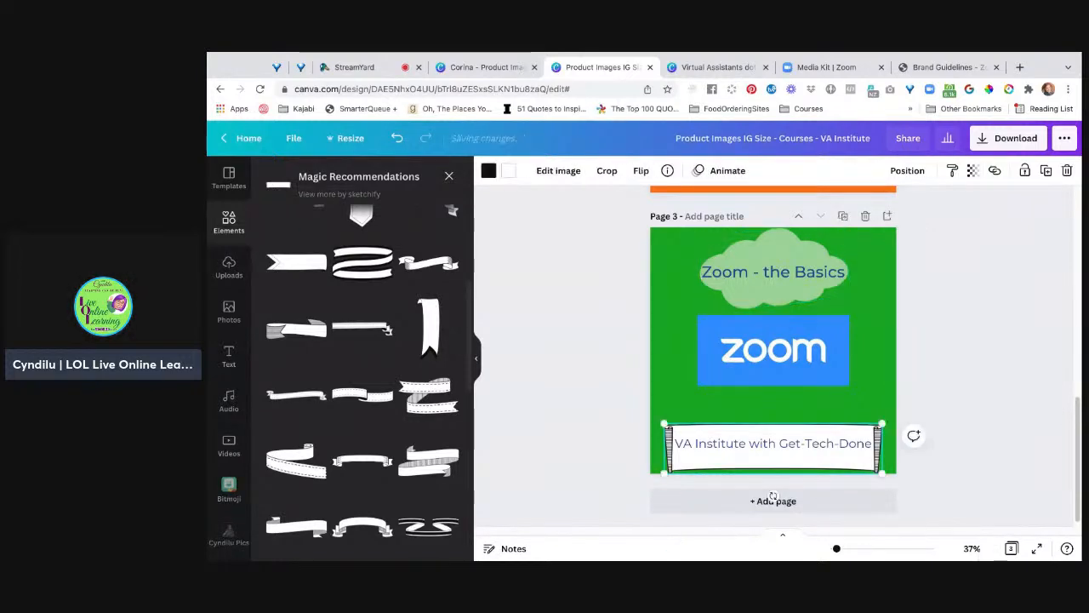
{"action": "left_click", "coordinate": [974, 171]}
{"action": "left_click_drag", "start_coordinate": [931, 207], "coordinate": [899, 207]}
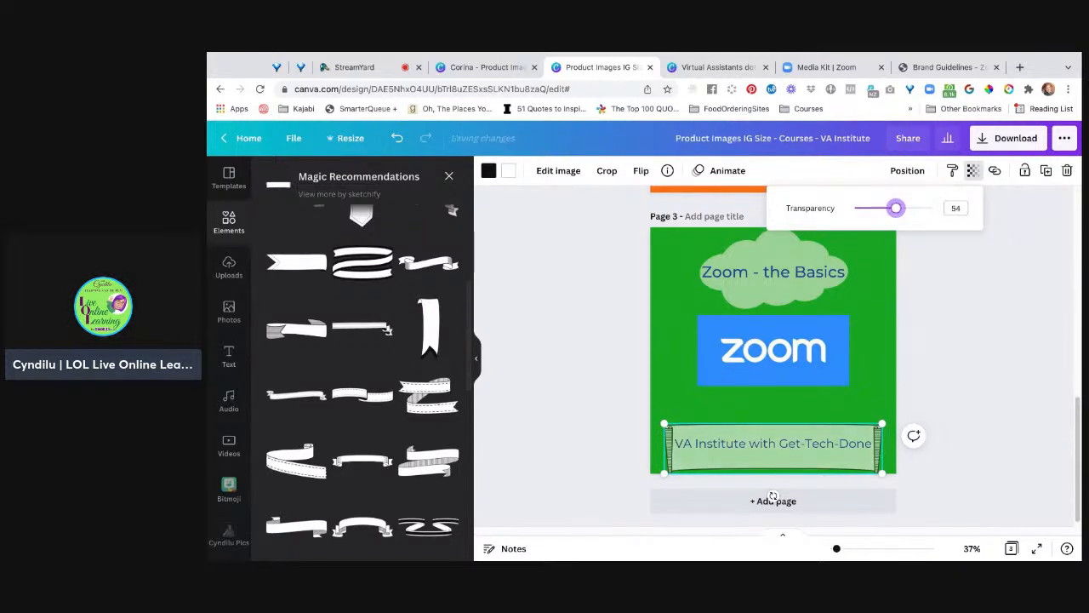
{"action": "key", "text": "Escape"}
{"action": "key", "text": "Escape"}
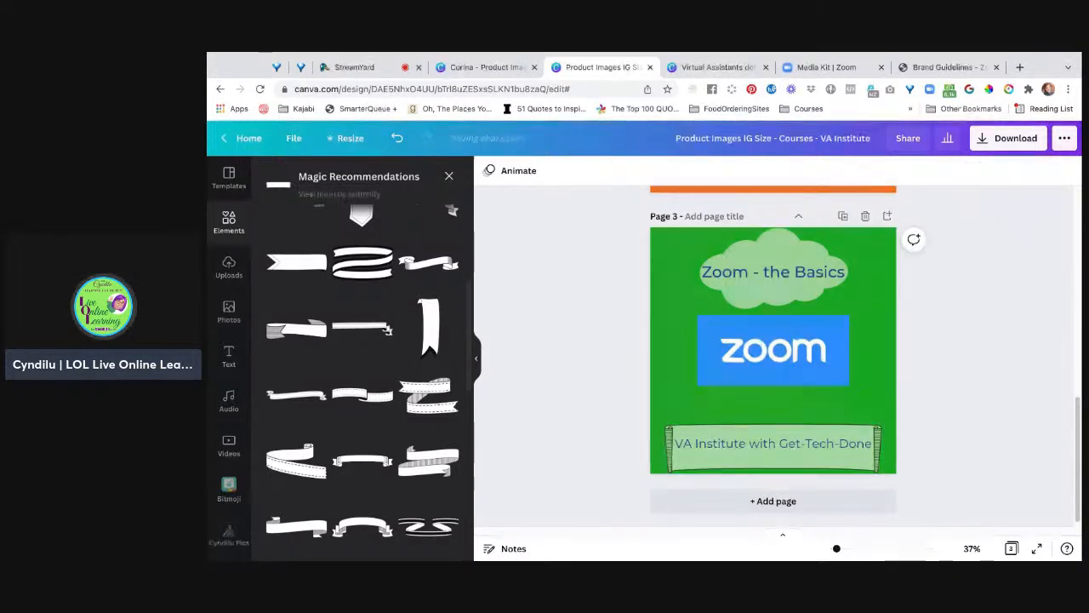
Step: Move the Zoom logo slightly down, and delete the cloud behind the "Zoom - the Basics" title
{"action": "left_click_drag", "start_coordinate": [773, 351], "coordinate": [772, 357]}
{"action": "left_click", "coordinate": [804, 291]}
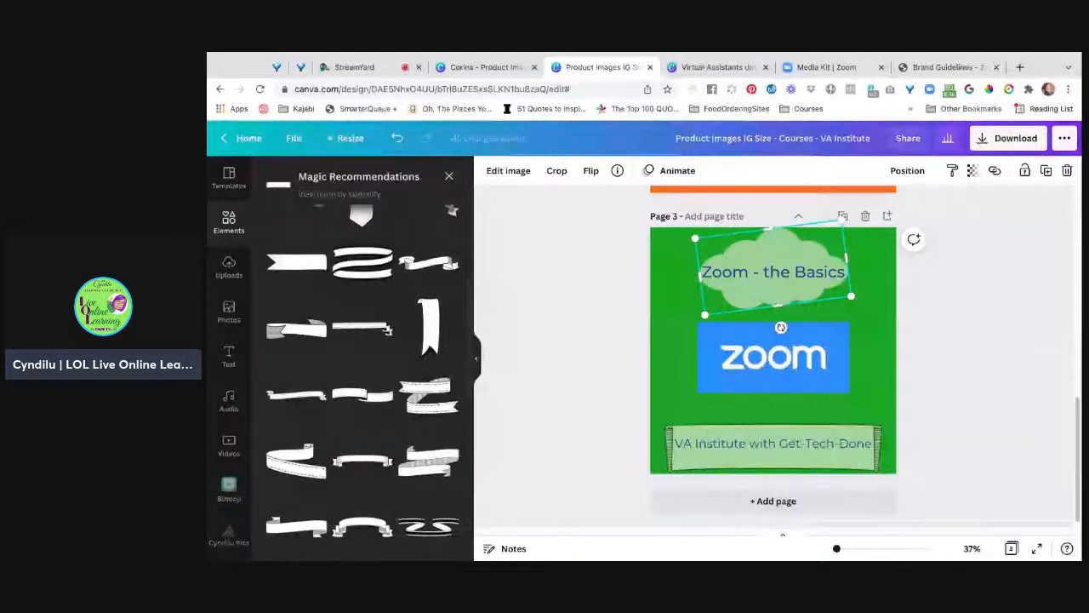
{"action": "key", "text": "Escape"}
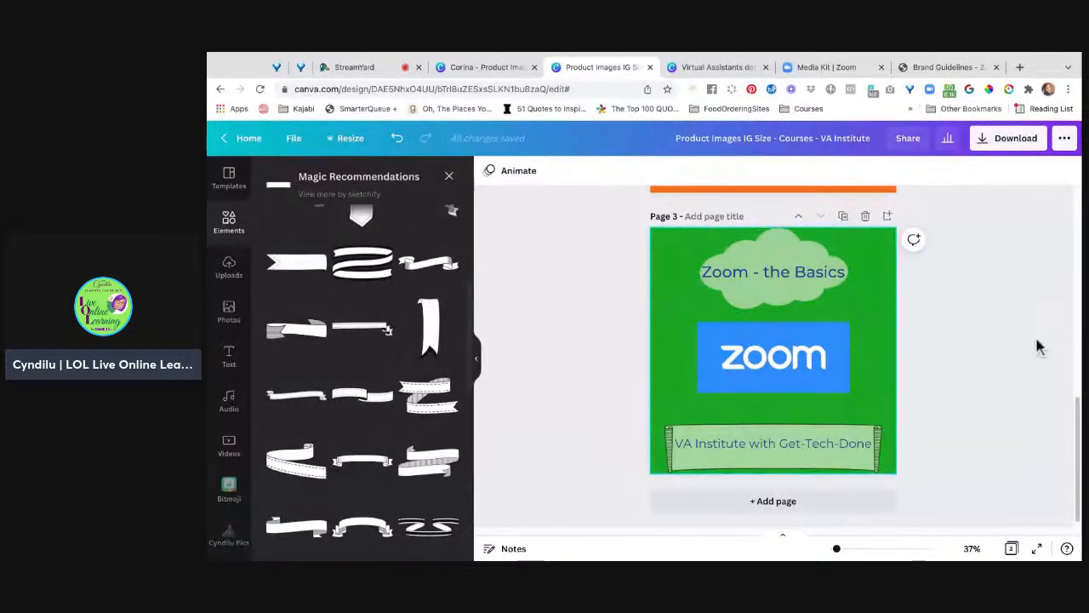
{"action": "left_click", "coordinate": [784, 294]}
{"action": "key", "text": "Delete"}
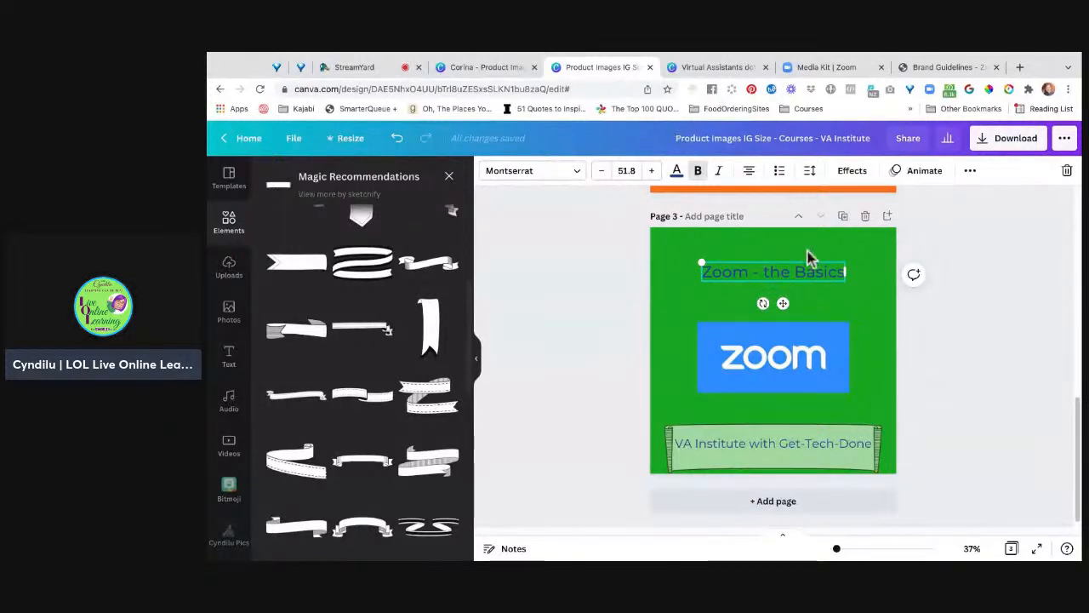
Step: Enlarge the "Zoom - the Basics" title evenly on both sides to font size 71.3, matching the lower text's width
{"action": "left_click_drag", "start_coordinate": [702, 263], "coordinate": [673, 258]}
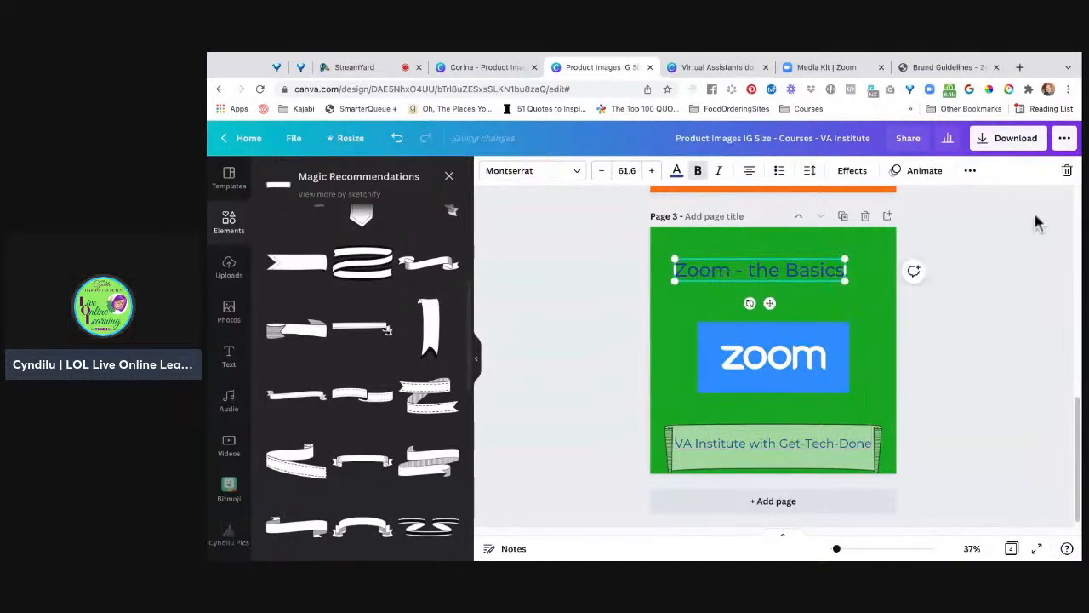
{"action": "left_click_drag", "start_coordinate": [845, 281], "coordinate": [873, 280]}
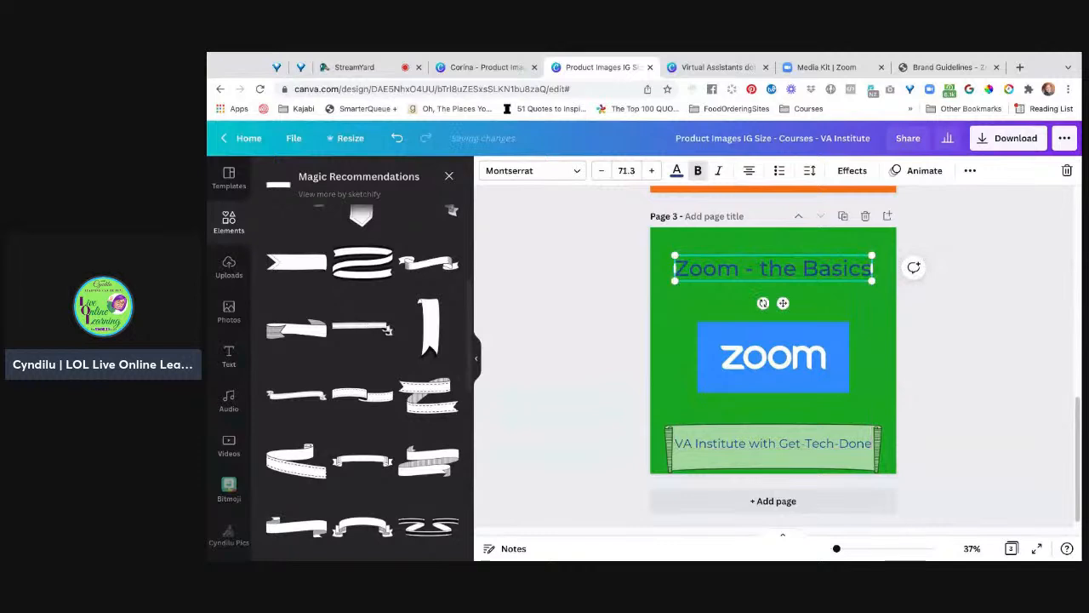
{"action": "key", "text": "Escape"}
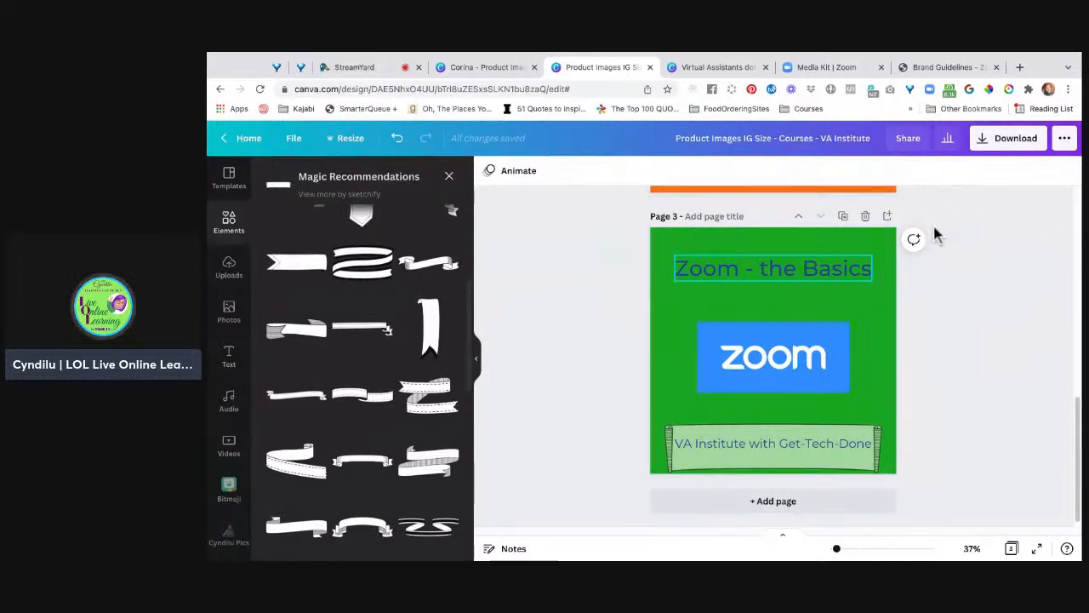
Step: Apply the Shadow text effect to the "Zoom - the Basics" title and colour the shadow yellow
{"action": "left_click", "coordinate": [866, 260]}
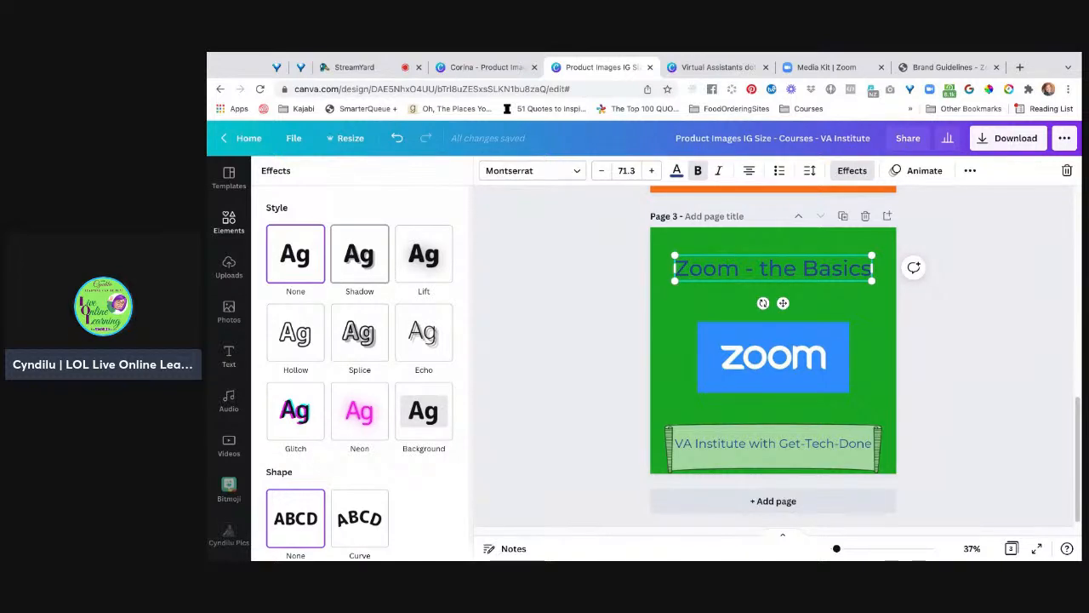
{"action": "left_click", "coordinate": [359, 254]}
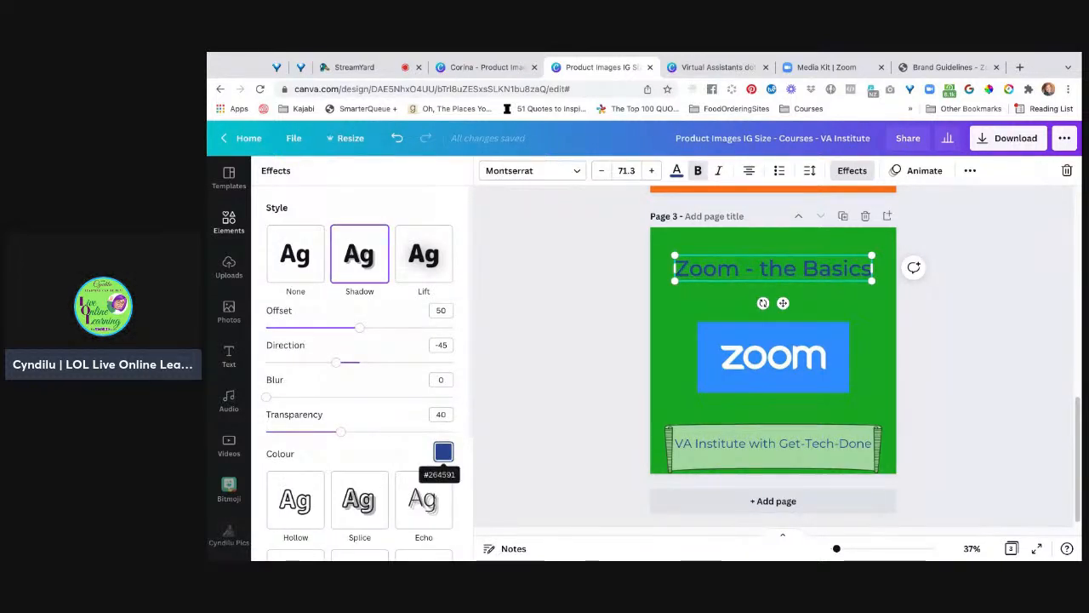
{"action": "left_click", "coordinate": [443, 452]}
{"action": "left_click", "coordinate": [340, 359]}
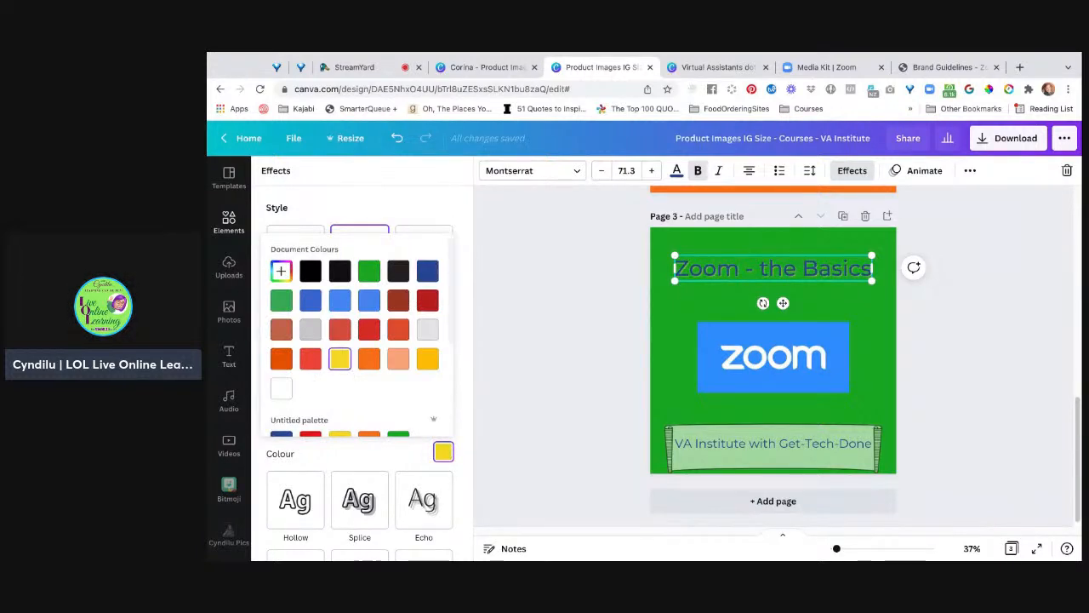
{"action": "scroll", "coordinate": [349, 341], "scroll_direction": "down", "scroll_amount": 4}
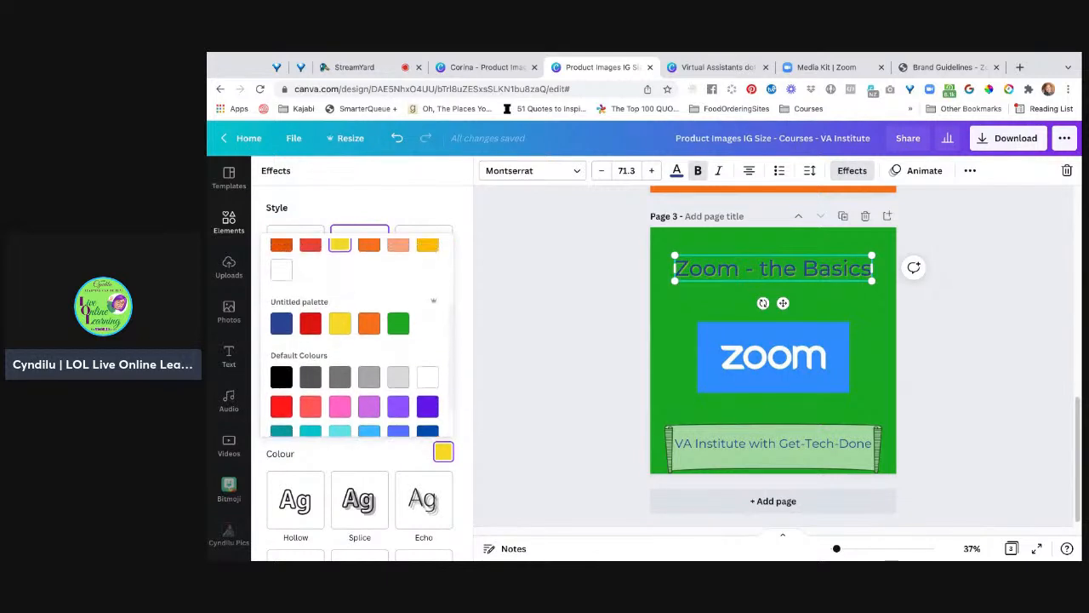
{"action": "left_click", "coordinate": [339, 325]}
{"action": "scroll", "coordinate": [354, 339], "scroll_direction": "up", "scroll_amount": 3}
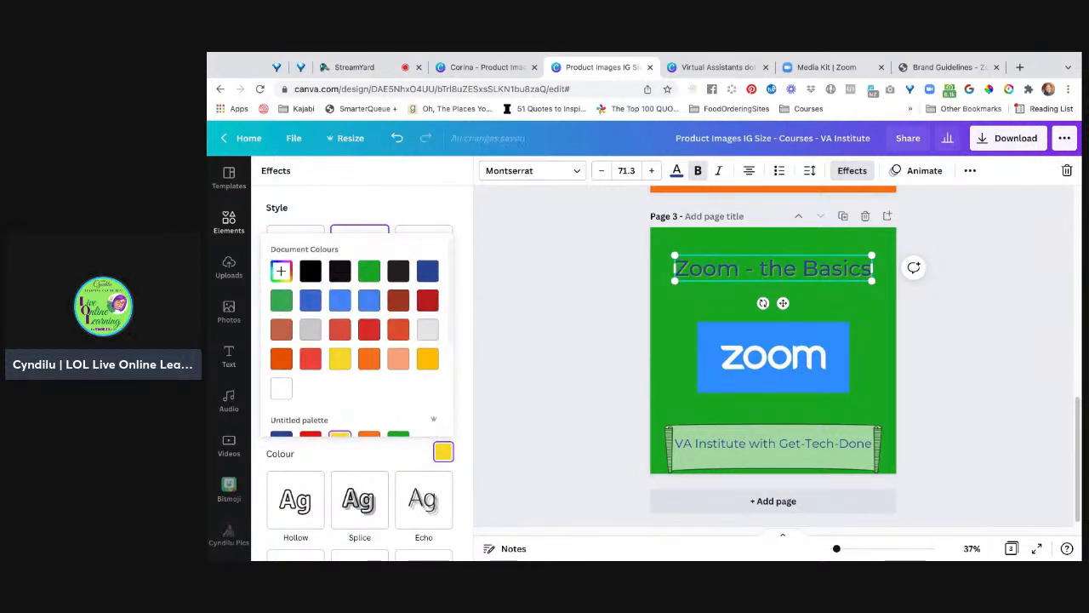
Step: Adjust the title's shadow to offset 57, direction 19, blur 17 and transparency 64
{"action": "left_click", "coordinate": [263, 104]}
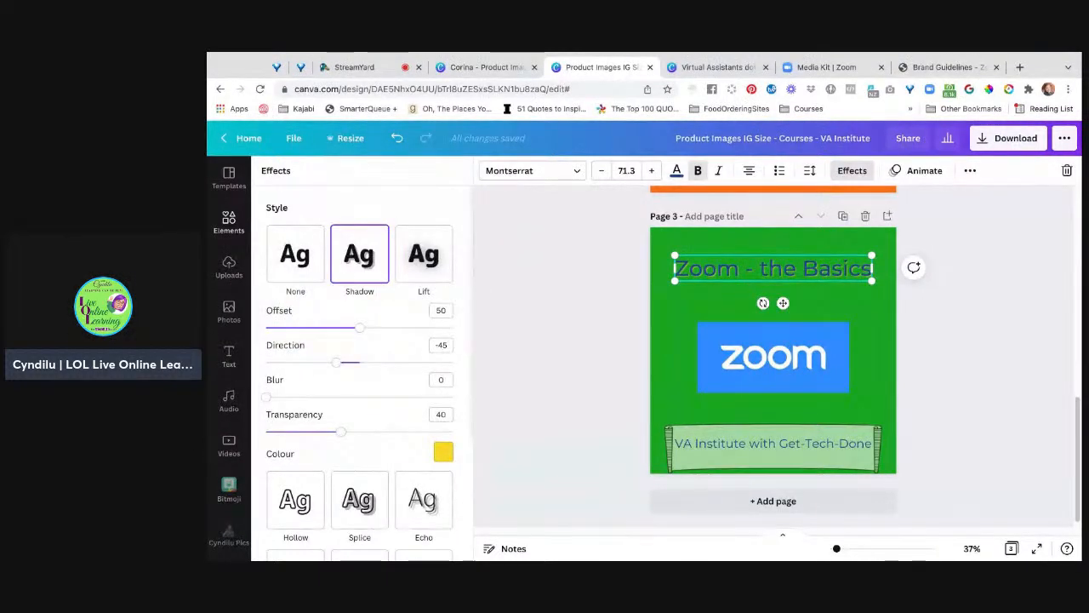
{"action": "left_click_drag", "start_coordinate": [359, 328], "coordinate": [372, 328]}
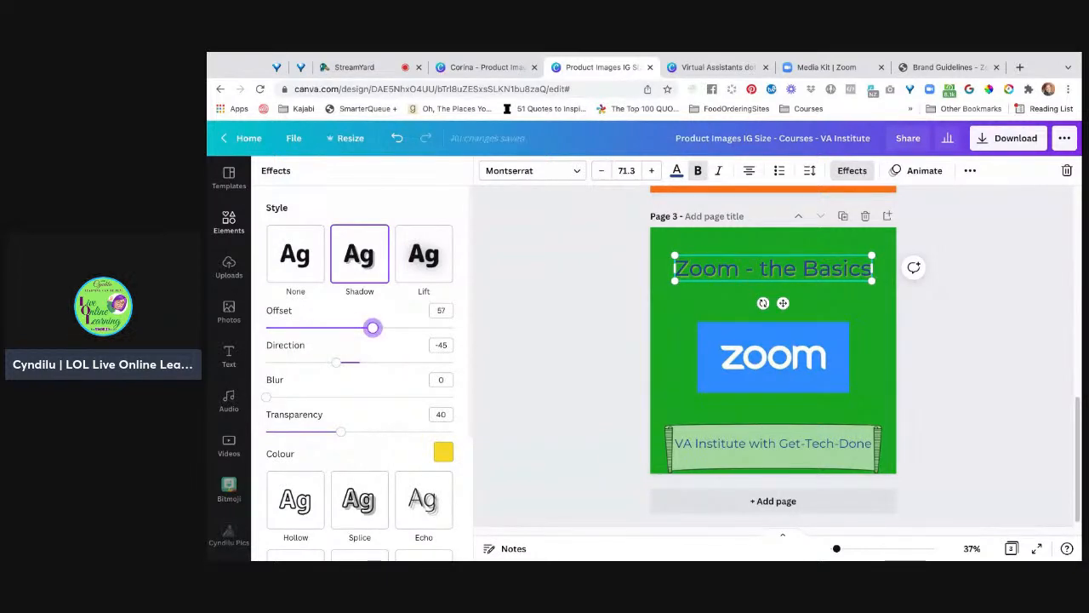
{"action": "left_click_drag", "start_coordinate": [336, 361], "coordinate": [365, 362]}
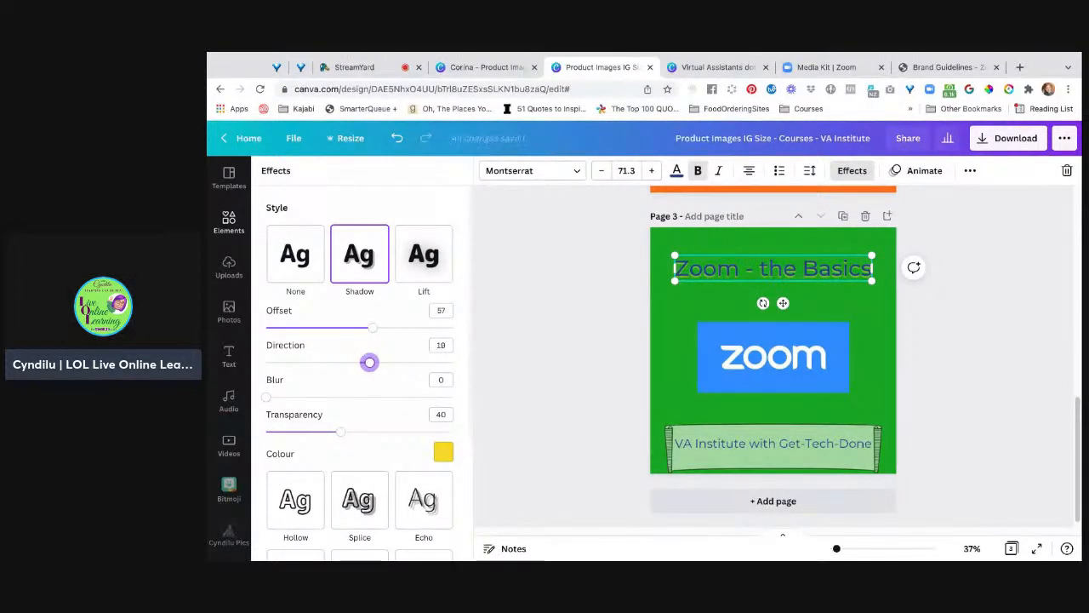
{"action": "left_click_drag", "start_coordinate": [368, 362], "coordinate": [369, 361]}
{"action": "left_click_drag", "start_coordinate": [266, 397], "coordinate": [297, 396]}
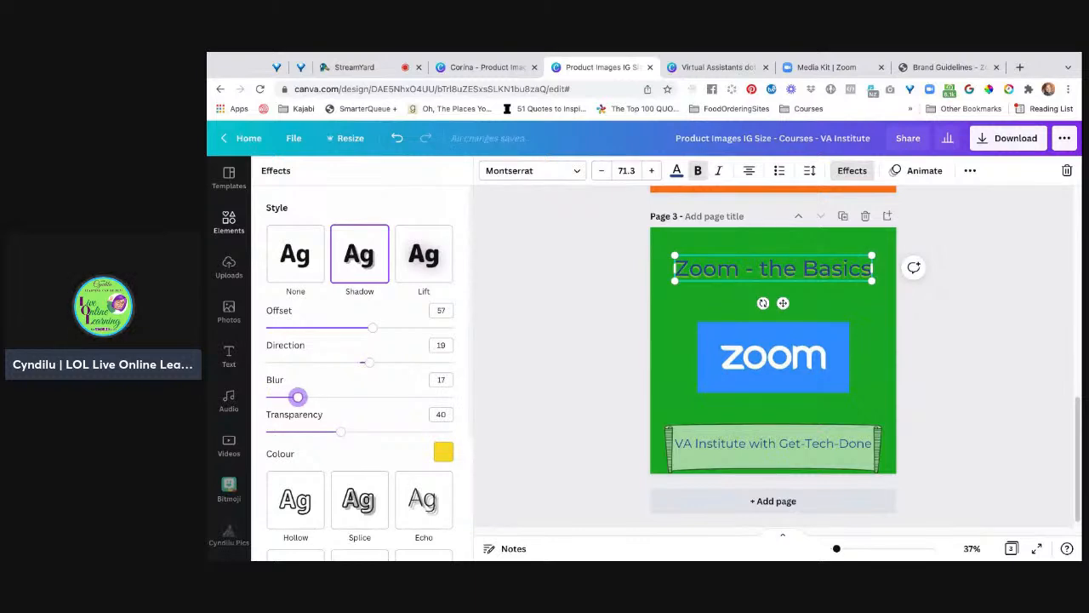
{"action": "left_click_drag", "start_coordinate": [340, 431], "coordinate": [430, 431]}
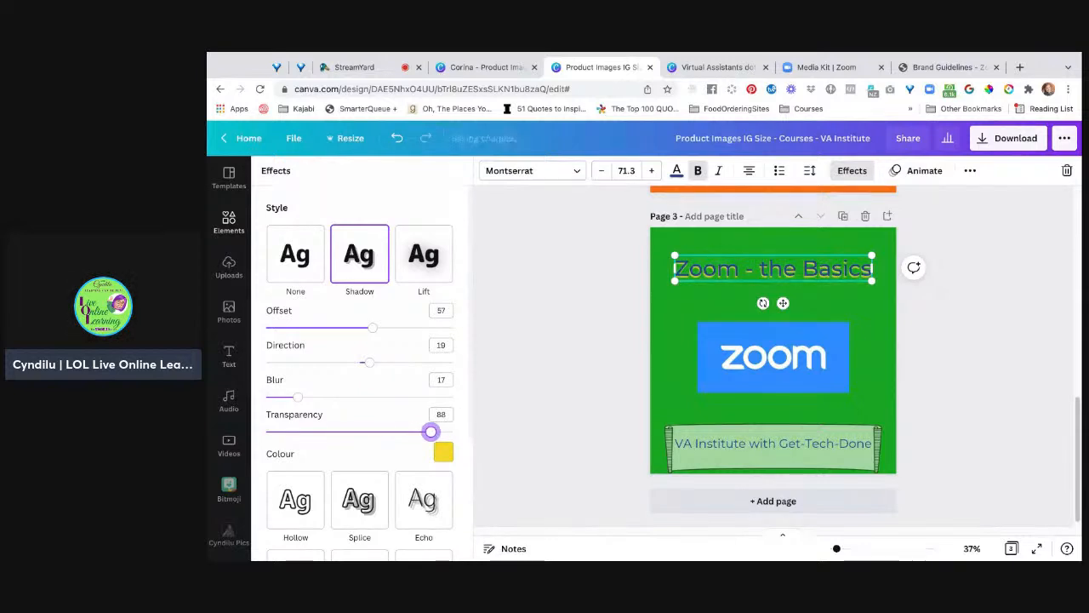
{"action": "left_click_drag", "start_coordinate": [431, 431], "coordinate": [386, 432]}
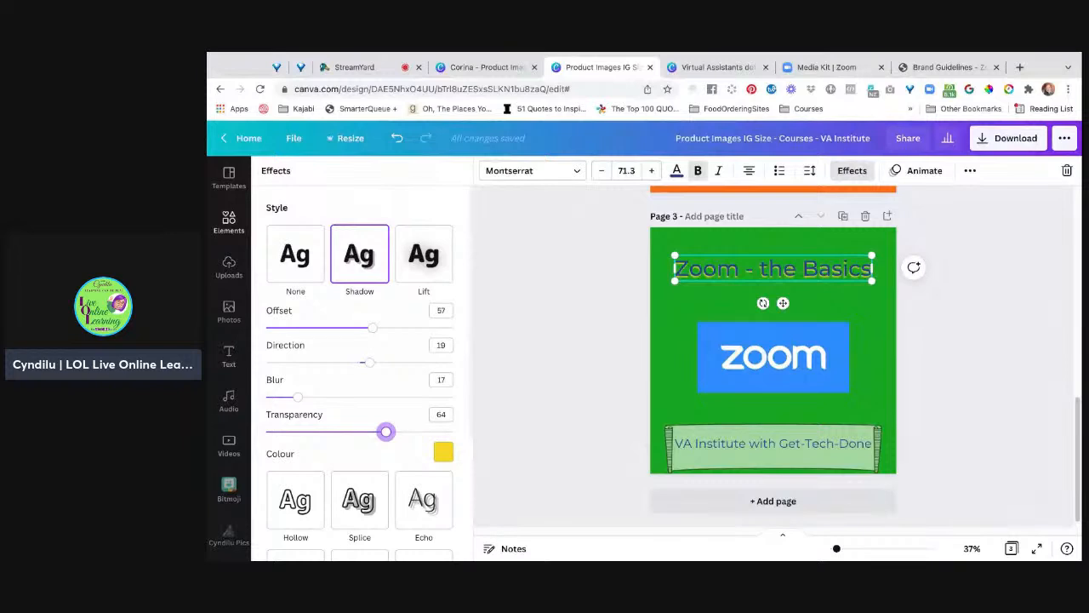
{"action": "left_click", "coordinate": [491, 332]}
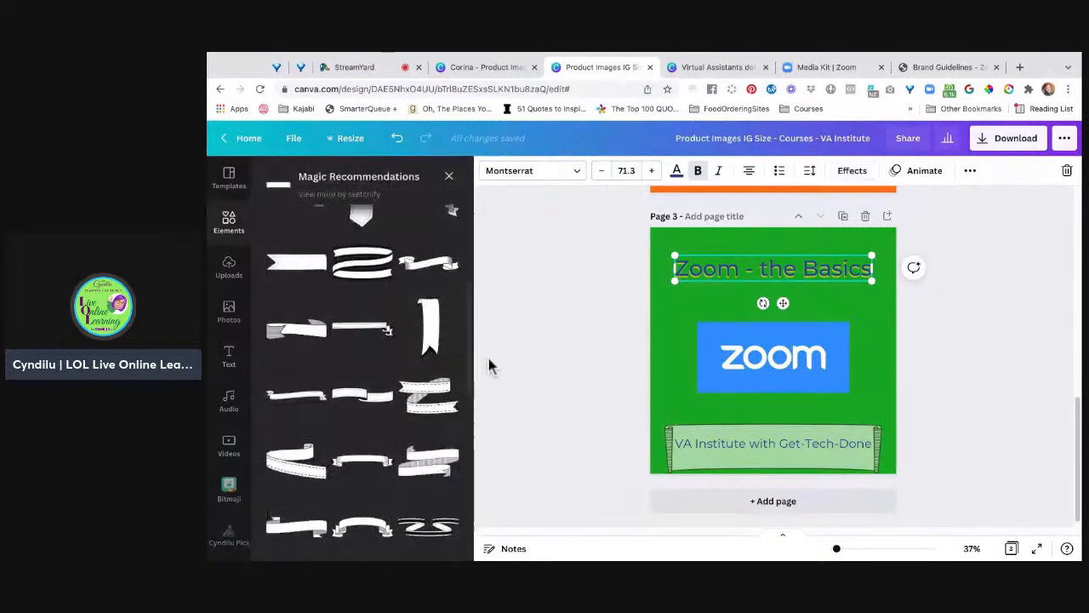
{"action": "left_click", "coordinate": [489, 366]}
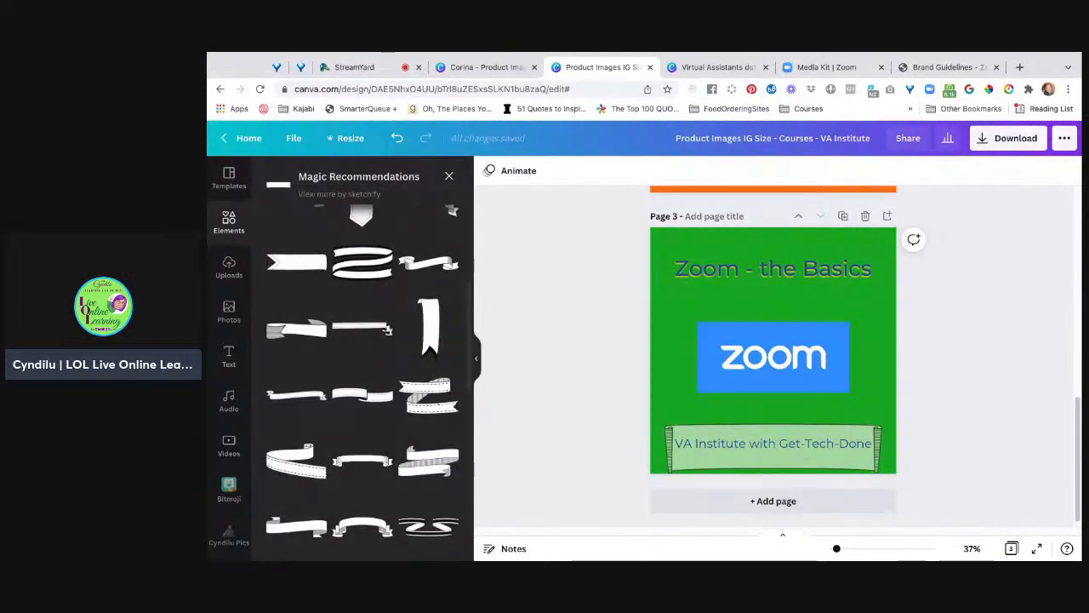
Step: Set the "Zoom - the Basics" title to font size 51.8, matching the Google Tools title, and move the Zoom logo slightly up
{"action": "scroll", "coordinate": [773, 355], "scroll_direction": "up", "scroll_amount": 5}
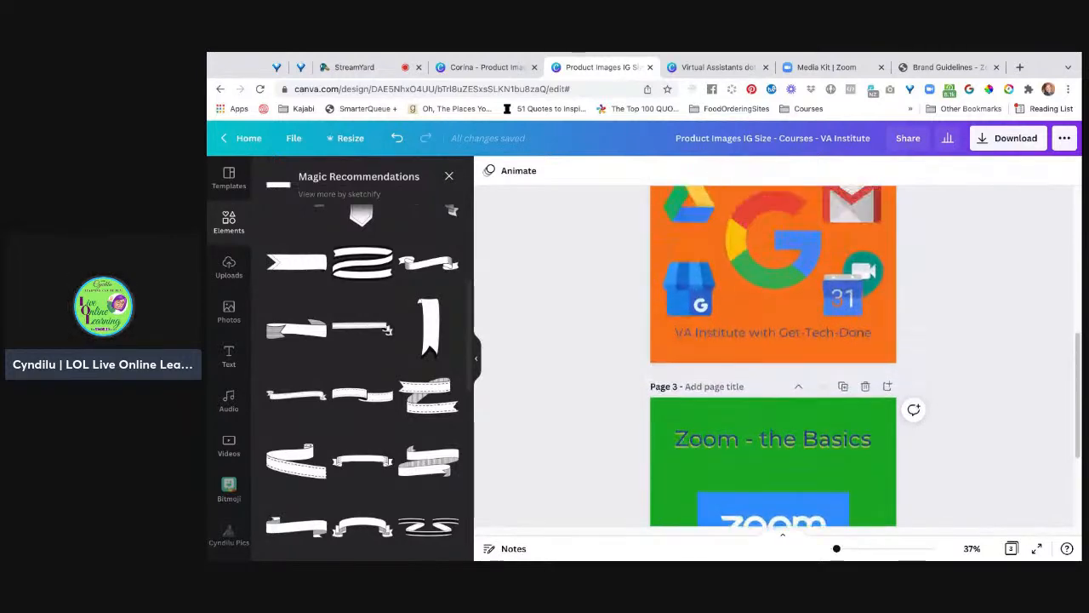
{"action": "scroll", "coordinate": [772, 356], "scroll_direction": "up", "scroll_amount": 3}
{"action": "scroll", "coordinate": [773, 356], "scroll_direction": "up", "scroll_amount": 4}
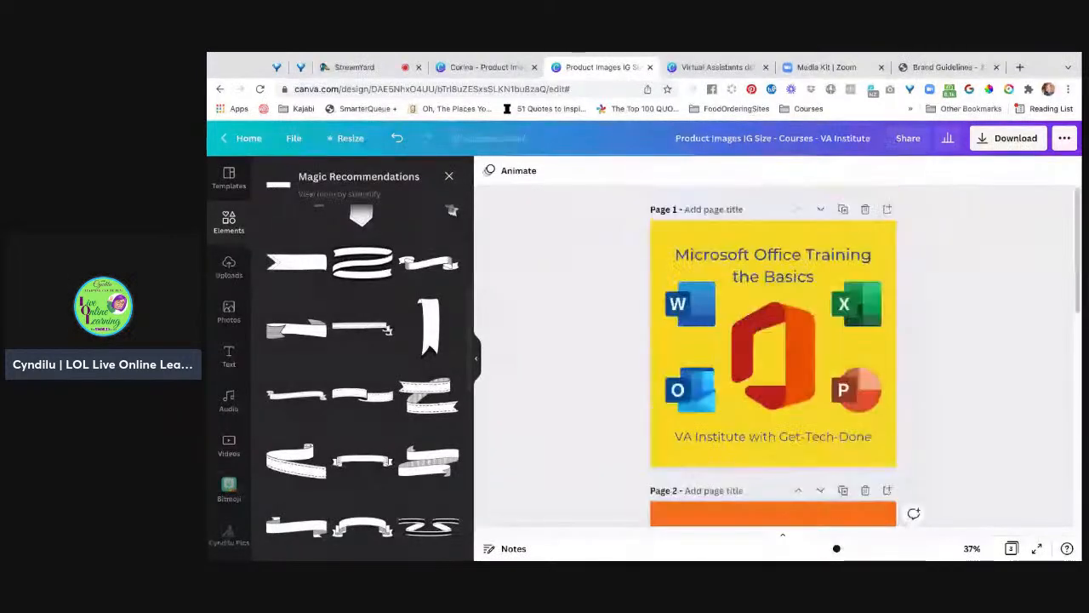
{"action": "scroll", "coordinate": [772, 356], "scroll_direction": "down", "scroll_amount": 5}
{"action": "left_click", "coordinate": [850, 234]}
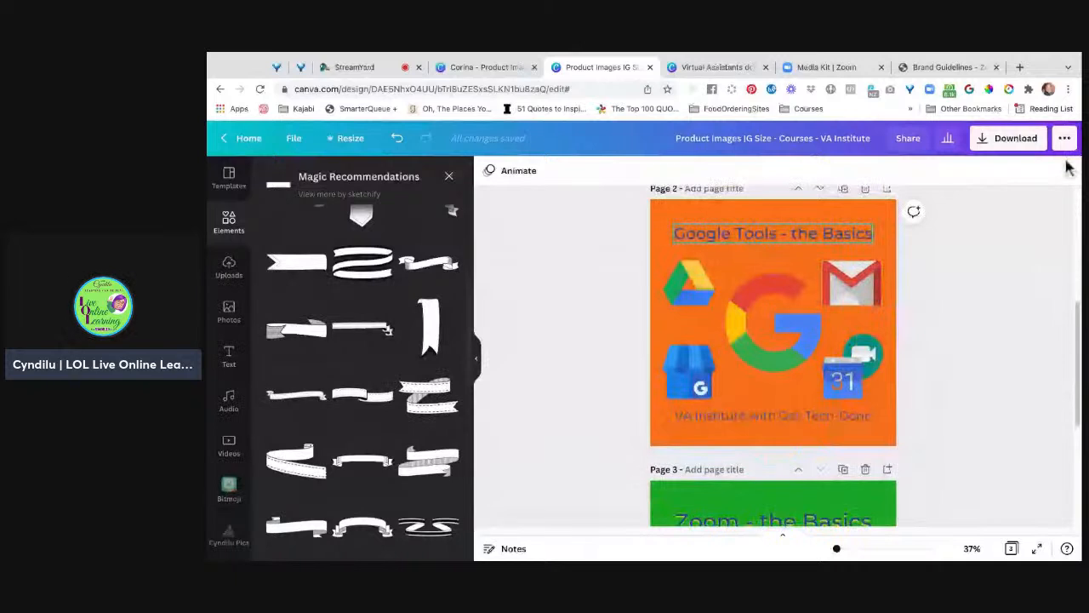
{"action": "scroll", "coordinate": [1058, 383], "scroll_direction": "down", "scroll_amount": 4}
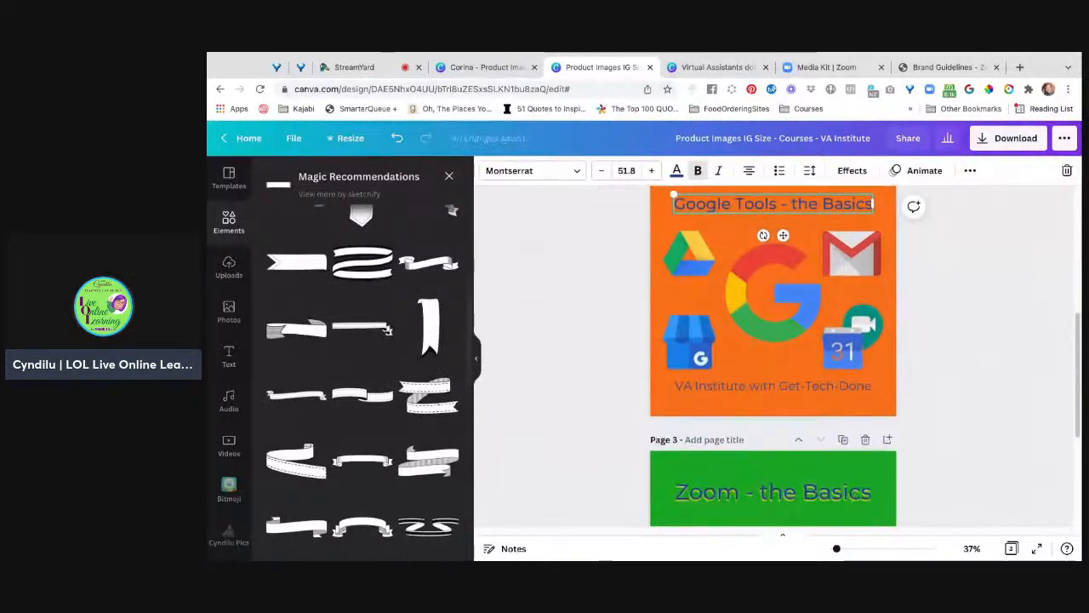
{"action": "left_click", "coordinate": [830, 340]}
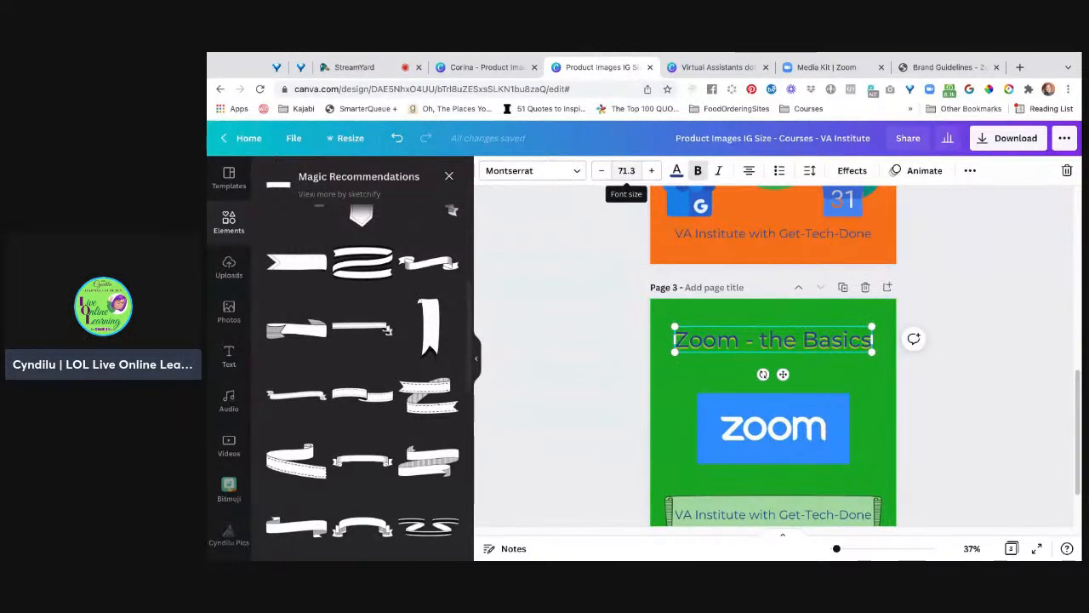
{"action": "double_click", "coordinate": [626, 170]}
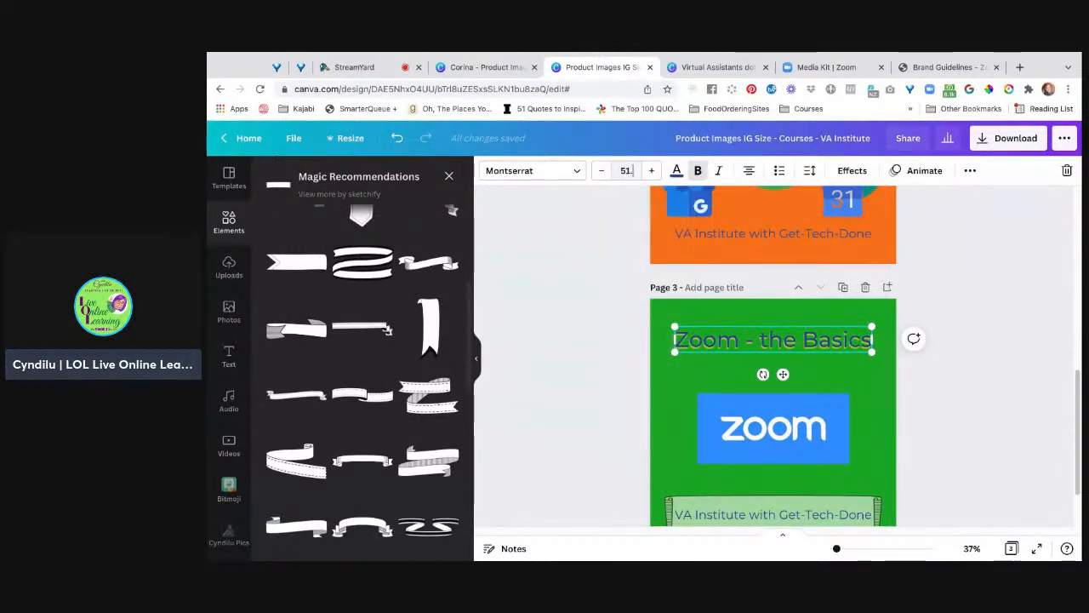
{"action": "type", "text": "51.8"}
{"action": "key", "text": "Return"}
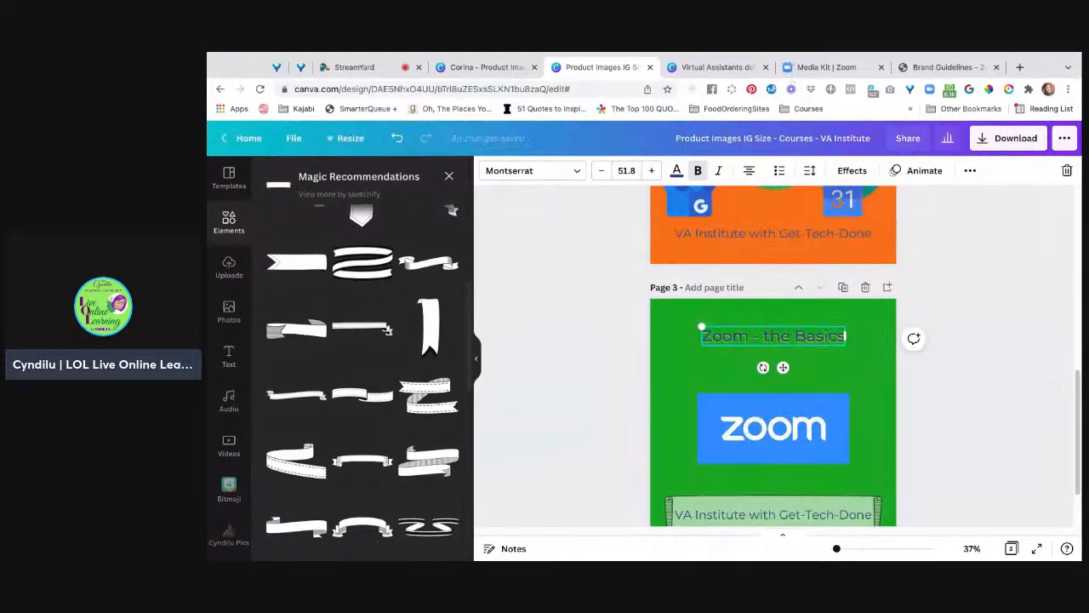
{"action": "key", "text": "Escape"}
{"action": "left_click_drag", "start_coordinate": [772, 428], "coordinate": [772, 421]}
{"action": "key", "text": "Escape"}
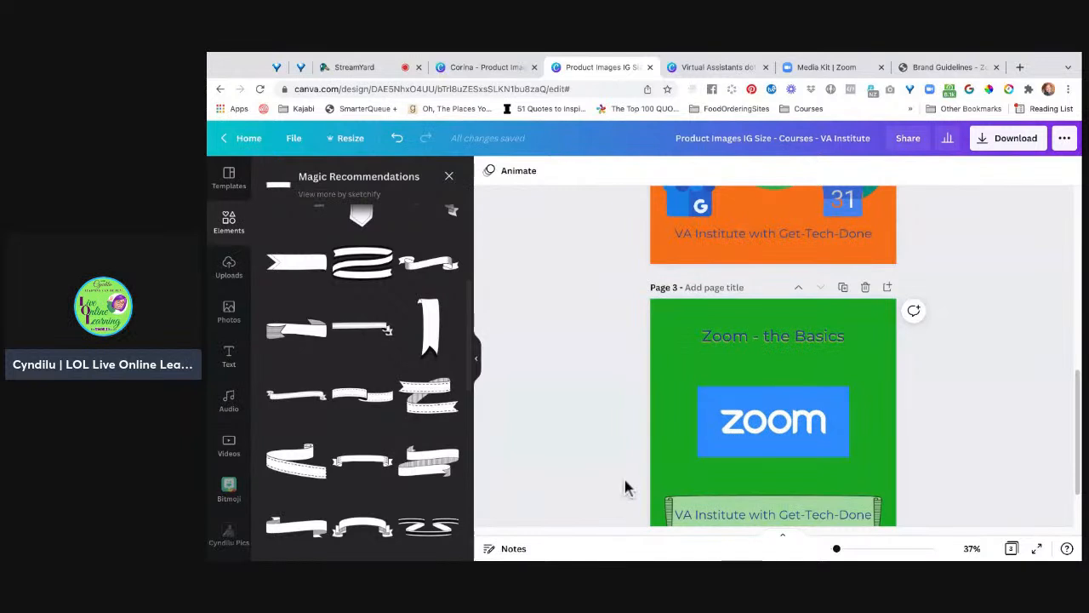
Step: Duplicate the "Zoom - the Basics" title below the original and replace the copy's text with "Chat"
{"action": "left_click", "coordinate": [829, 337]}
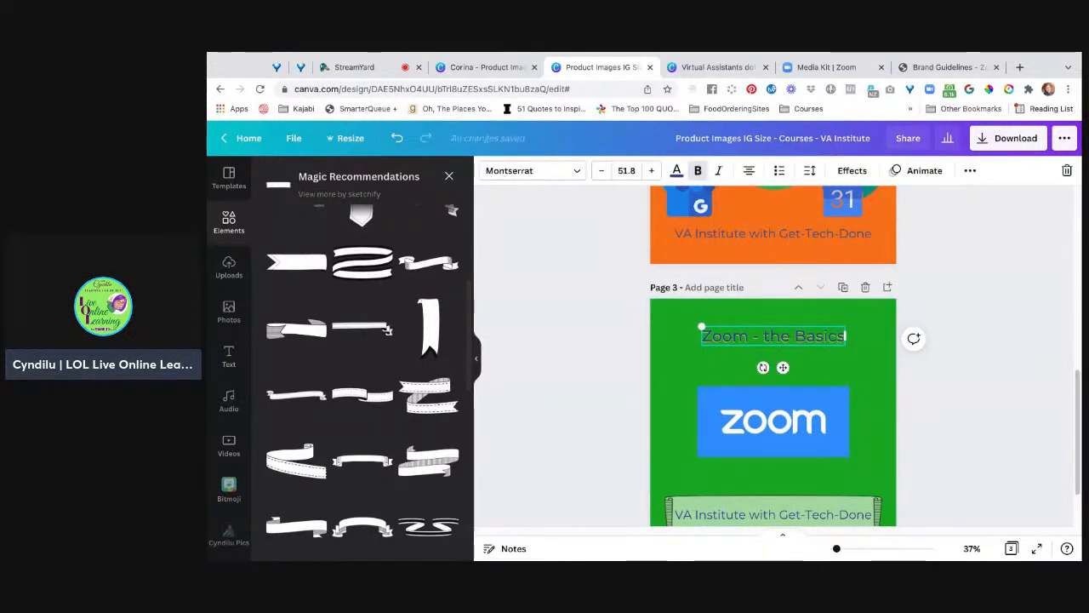
{"action": "key", "text": "ctrl+d"}
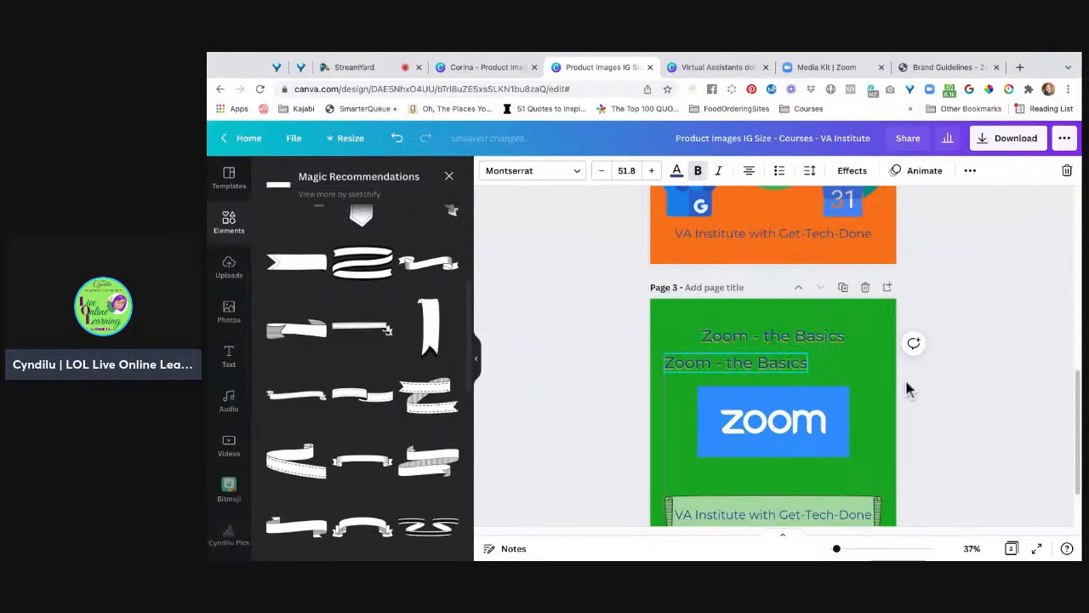
{"action": "left_click_drag", "start_coordinate": [721, 367], "coordinate": [736, 365]}
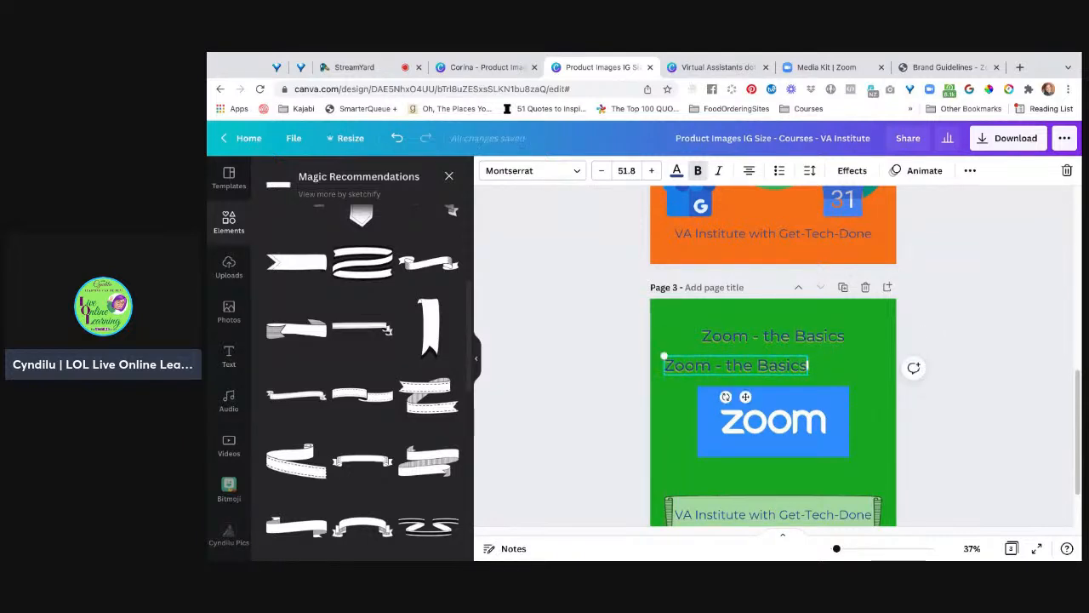
{"action": "double_click", "coordinate": [739, 365]}
{"action": "key", "text": "ctrl+a"}
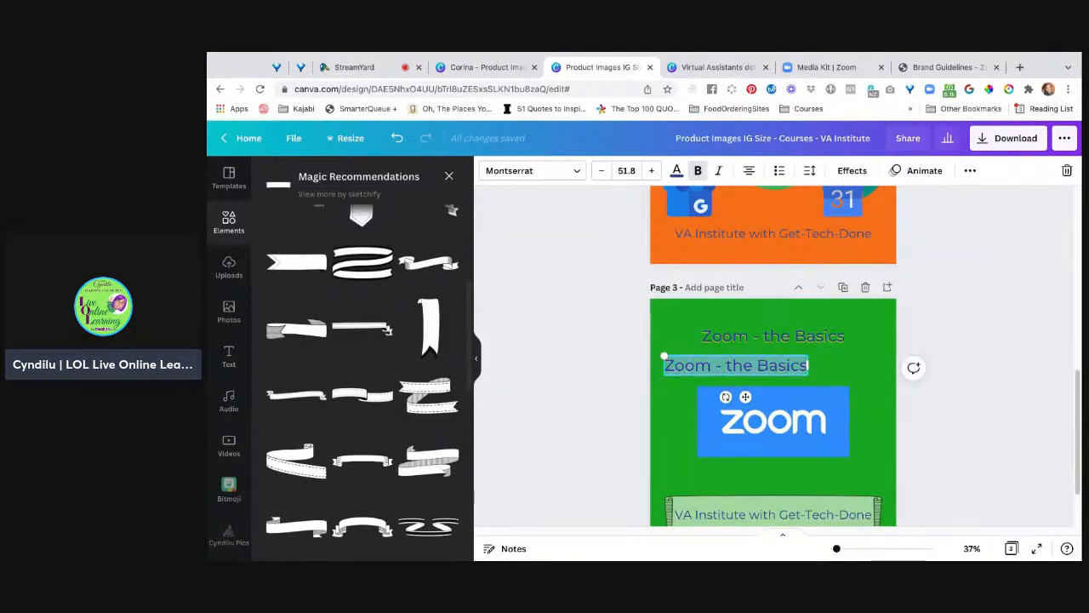
{"action": "type", "text": "Chat"}
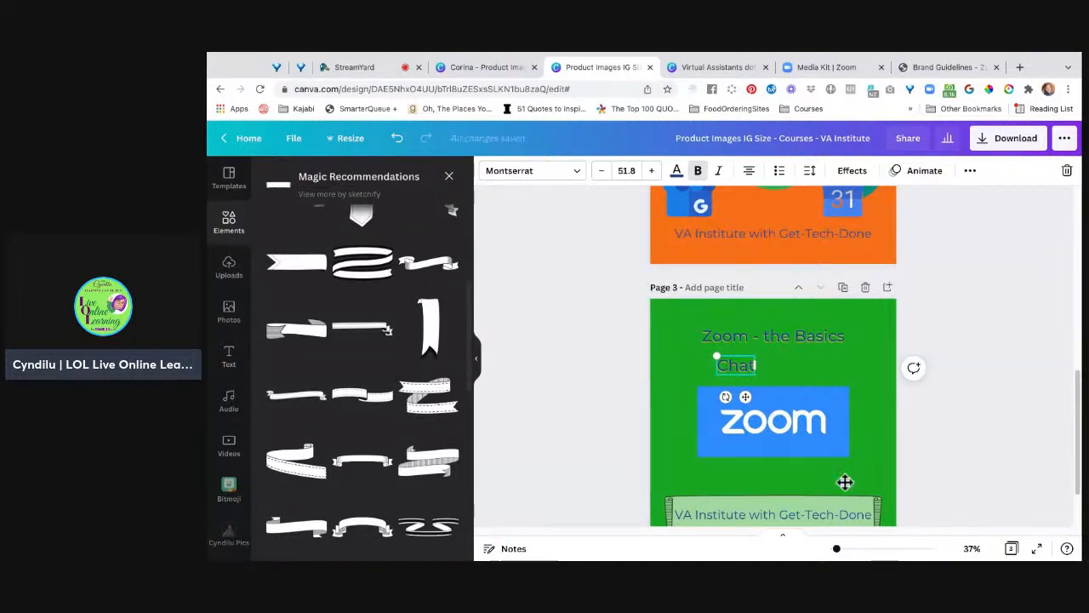
Step: Tilt the "Chat" text upward to the right and place it above the Zoom logo's upper-left corner
{"action": "left_click_drag", "start_coordinate": [725, 397], "coordinate": [761, 434]}
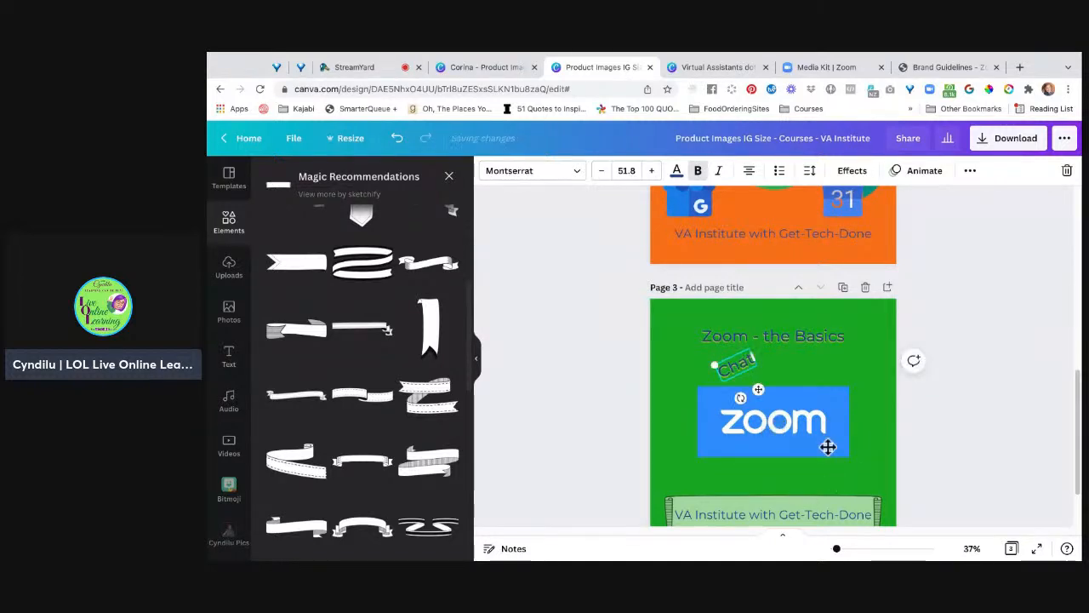
{"action": "left_click_drag", "start_coordinate": [743, 363], "coordinate": [708, 393]}
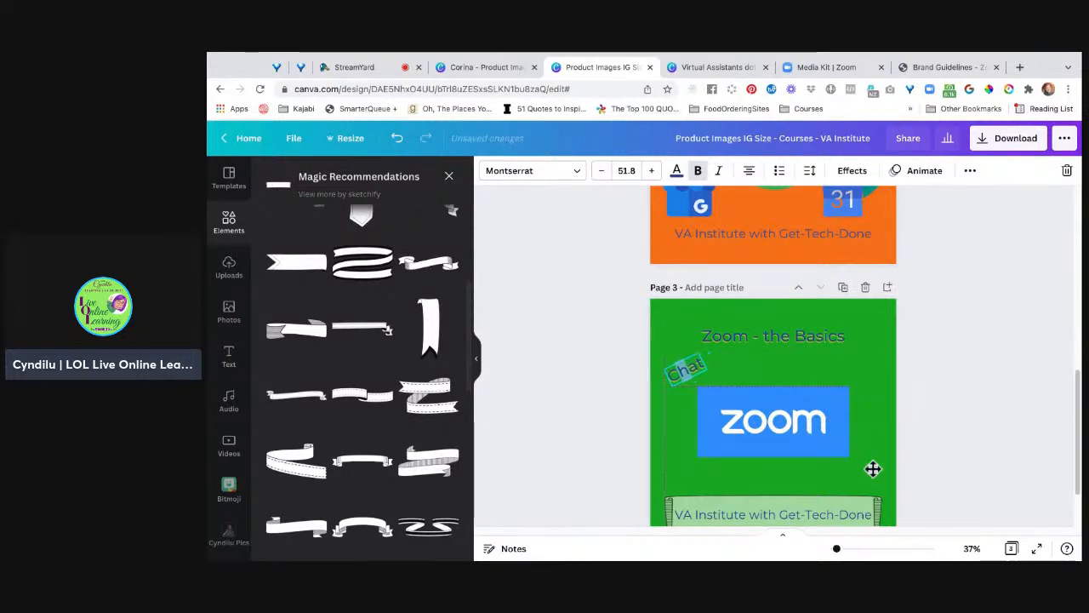
{"action": "left_click", "coordinate": [831, 470]}
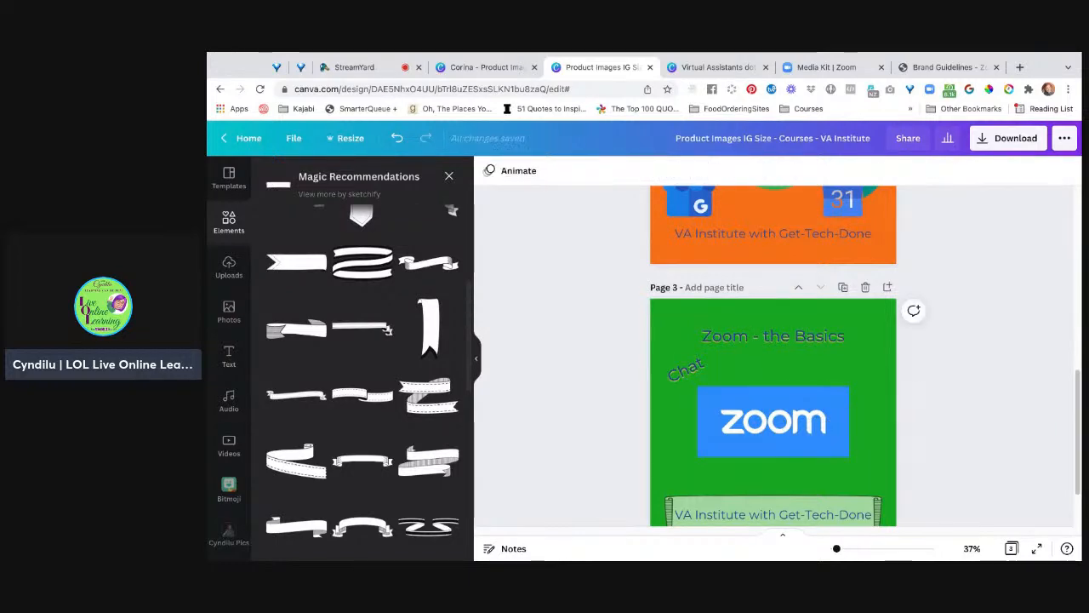
{"action": "type", "text": "text"}
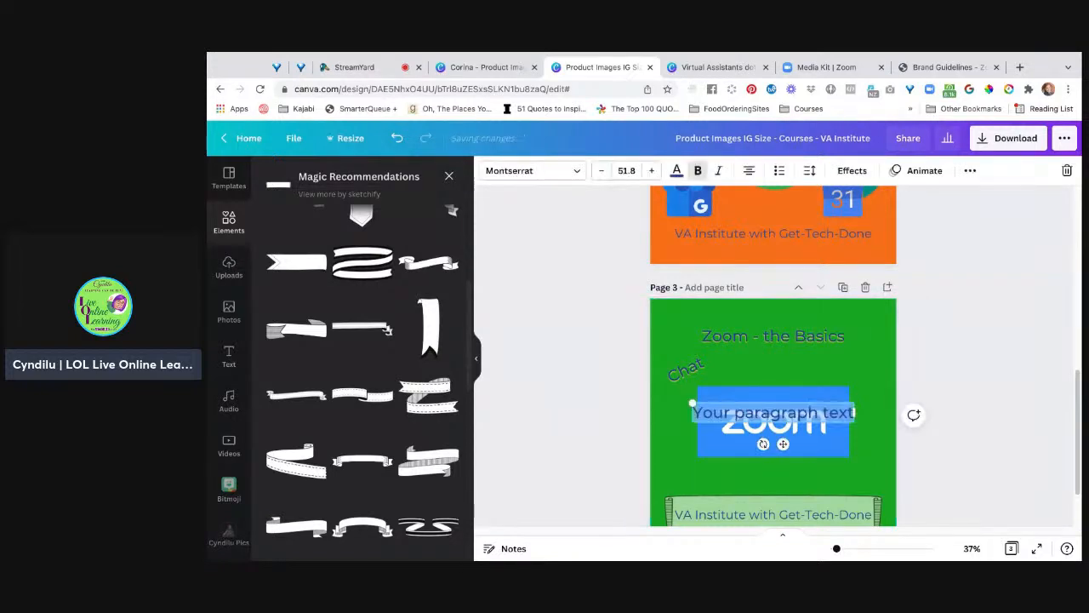
{"action": "type", "text": "Break"}
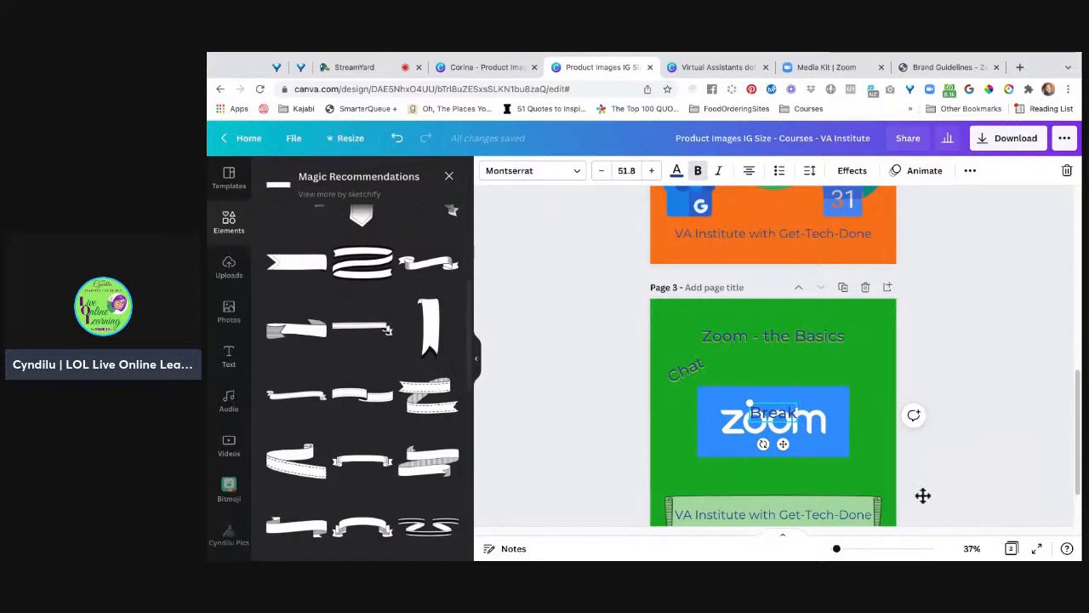
{"action": "key", "text": "Tab"}
{"action": "key", "text": "Delete"}
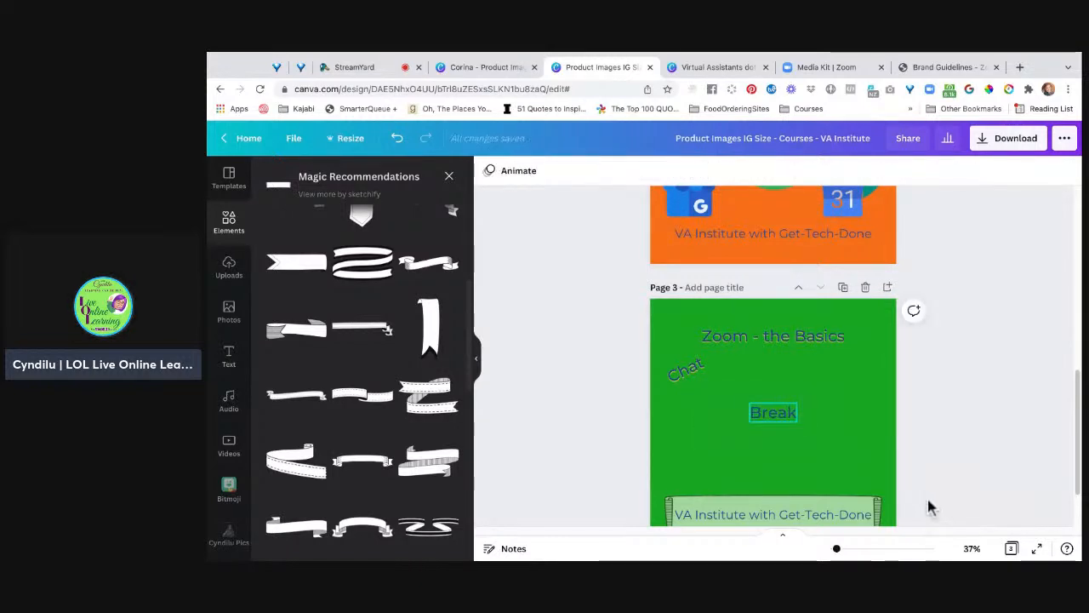
{"action": "key", "text": "super+z"}
{"action": "key", "text": "Tab"}
{"action": "key", "text": "Delete"}
{"action": "key", "text": "Tab"}
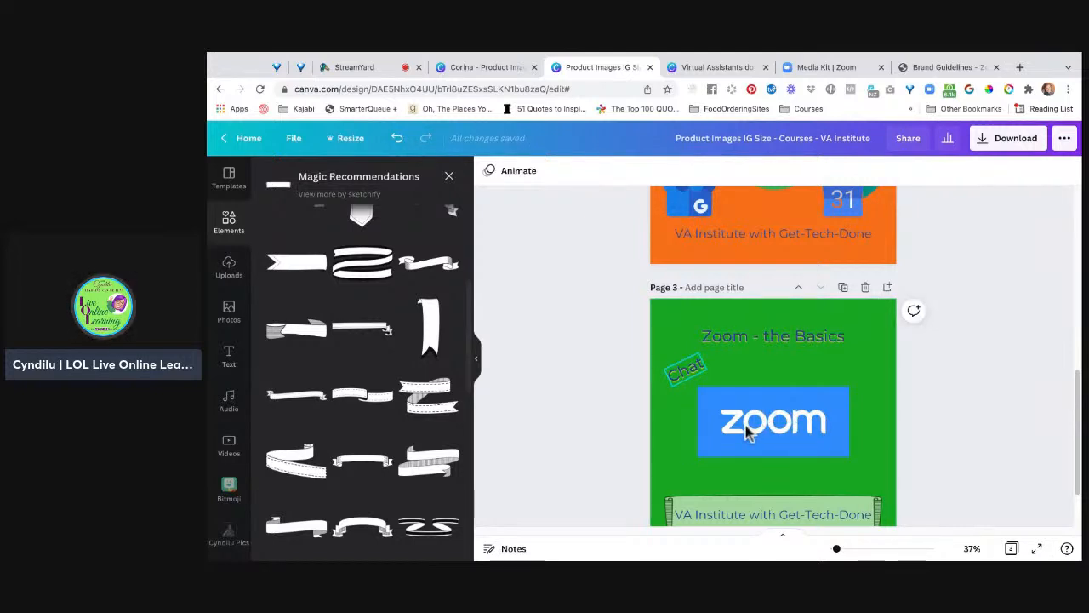
Step: Place a copy of the "Chat" text near the Zoom logo's upper-right corner and change its wording to "Breakout Rooms"
{"action": "left_click_drag", "start_coordinate": [685, 369], "coordinate": [852, 369]}
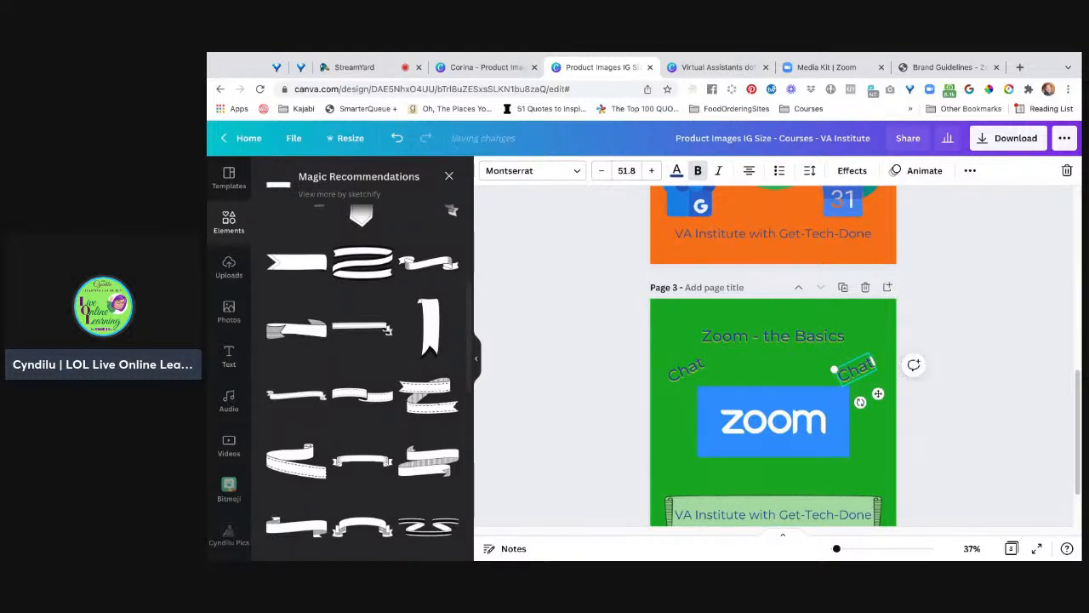
{"action": "double_click", "coordinate": [854, 368]}
{"action": "type", "text": "R"}
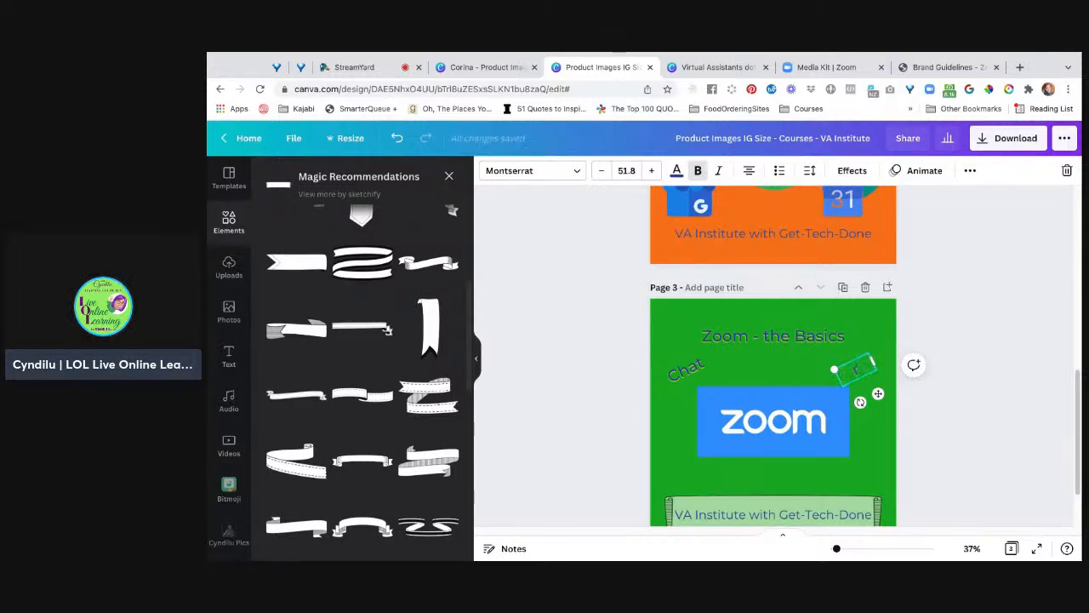
{"action": "type", "text": "reak"}
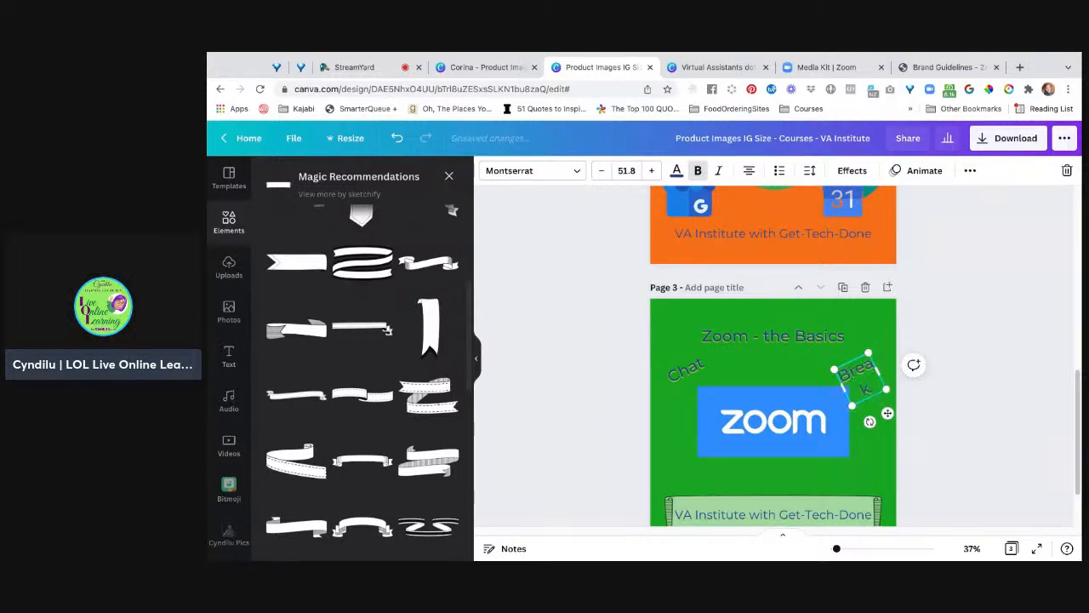
{"action": "type", "text": "out Rooms"}
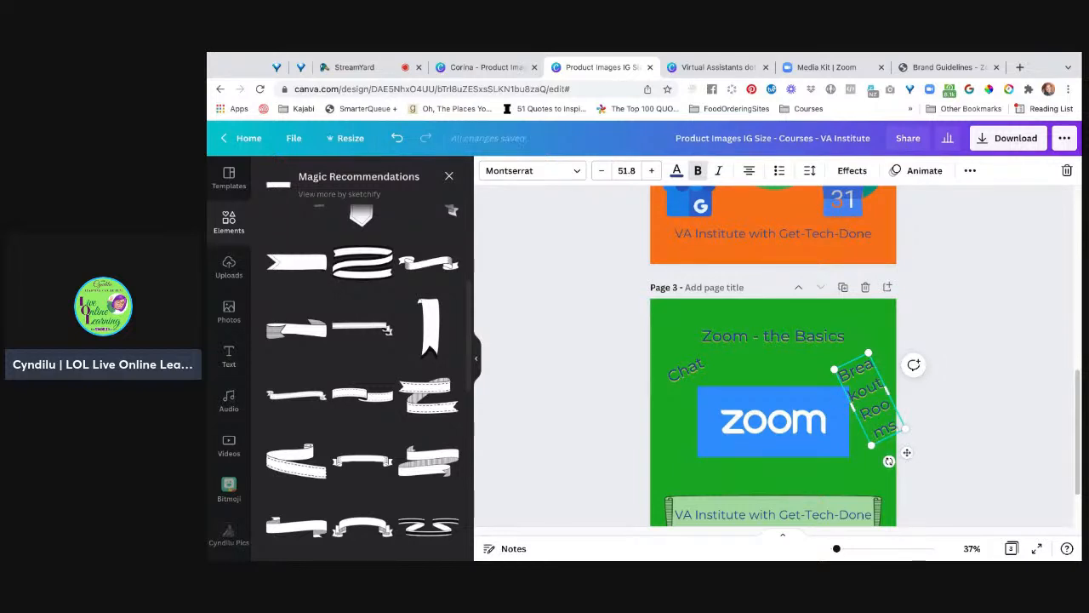
Step: Widen the "Breakout Rooms" text to two lines, tilt it downward to the right, and fit it inside the page at font size 42.8
{"action": "left_click_drag", "start_coordinate": [887, 390], "coordinate": [912, 373]}
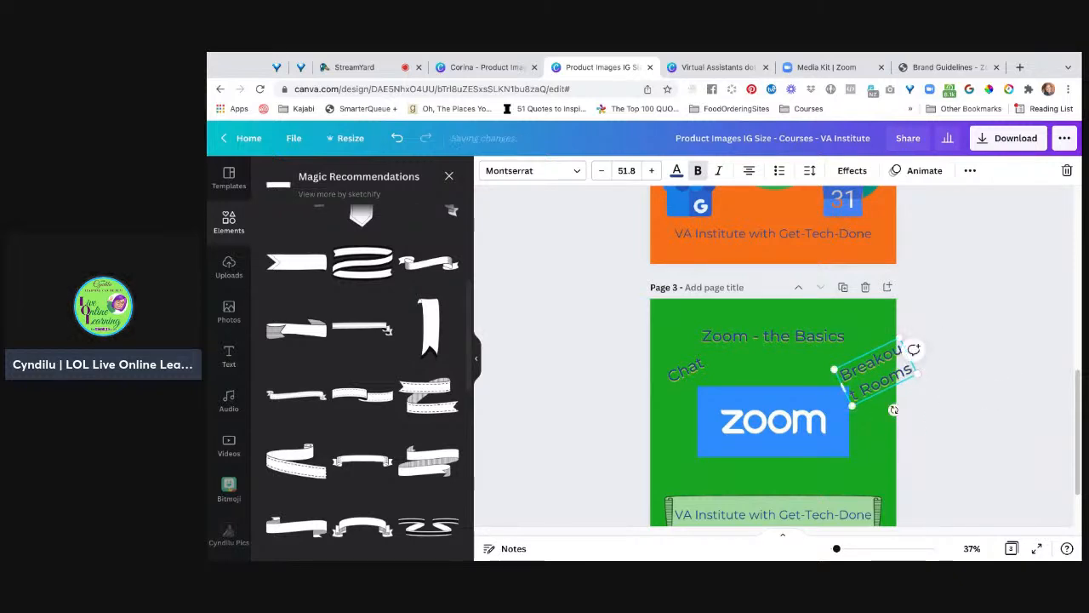
{"action": "left_click_drag", "start_coordinate": [894, 410], "coordinate": [846, 416]}
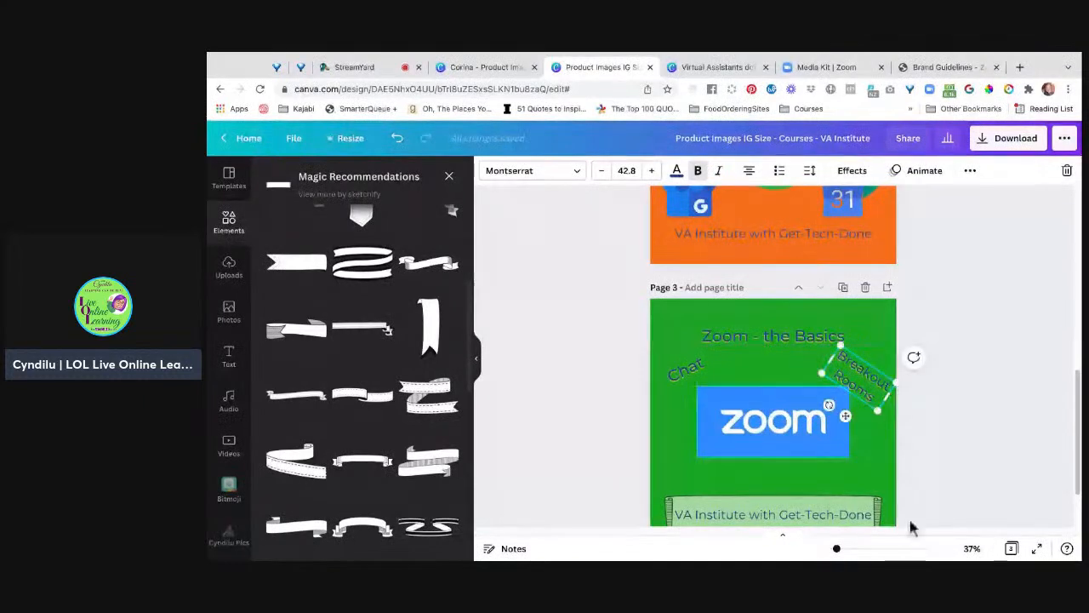
{"action": "left_click", "coordinate": [597, 521]}
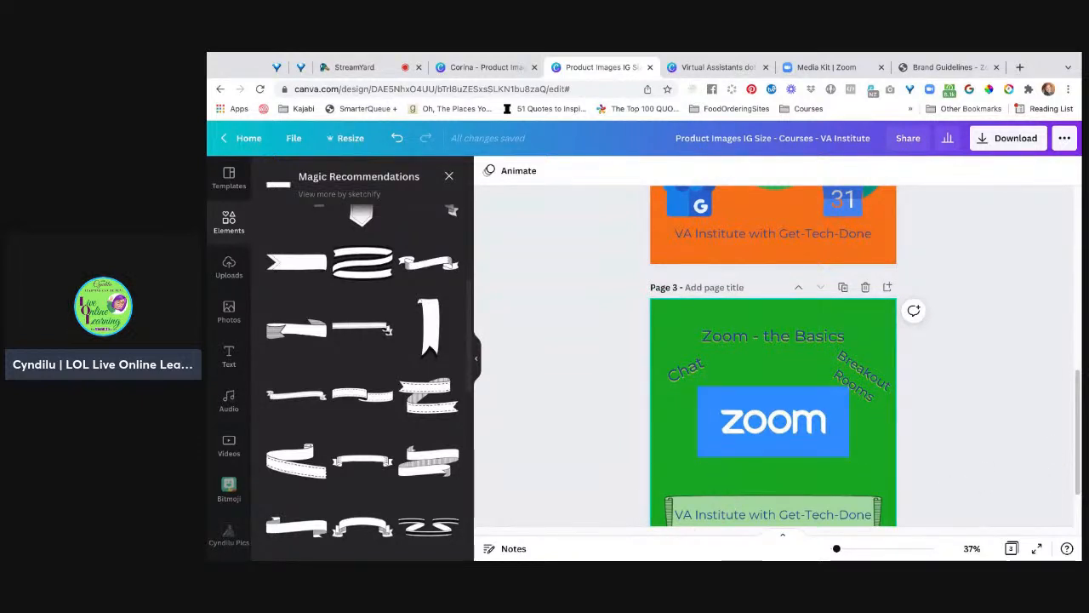
Step: Move the banner behind the "VA Institute with Get-Tech-Done" text slightly lower on page 3
{"action": "scroll", "coordinate": [864, 357], "scroll_direction": "down", "scroll_amount": 2}
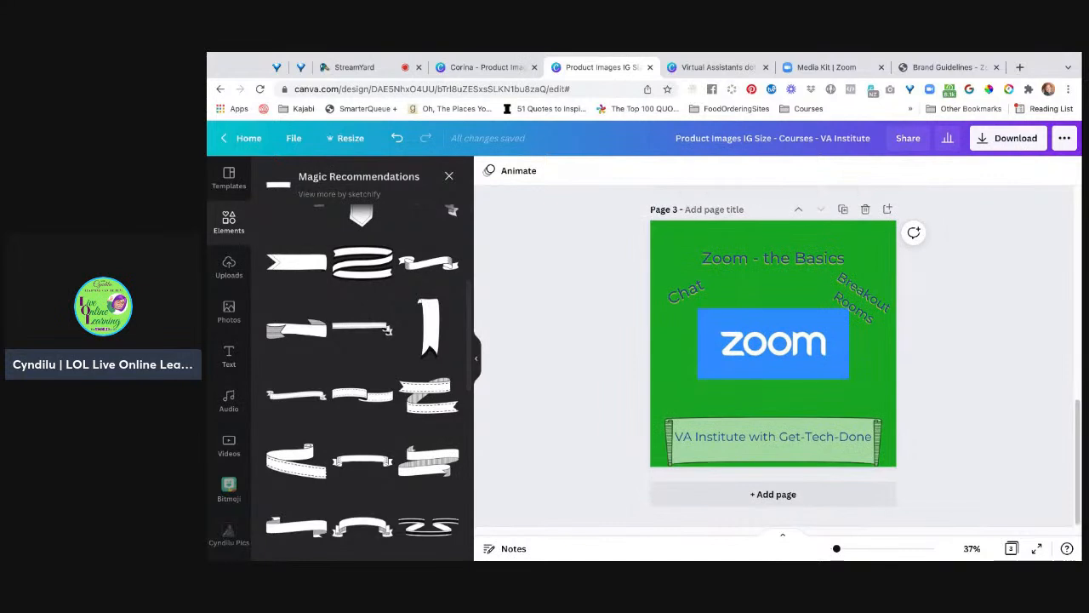
{"action": "left_click_drag", "start_coordinate": [773, 453], "coordinate": [773, 460]}
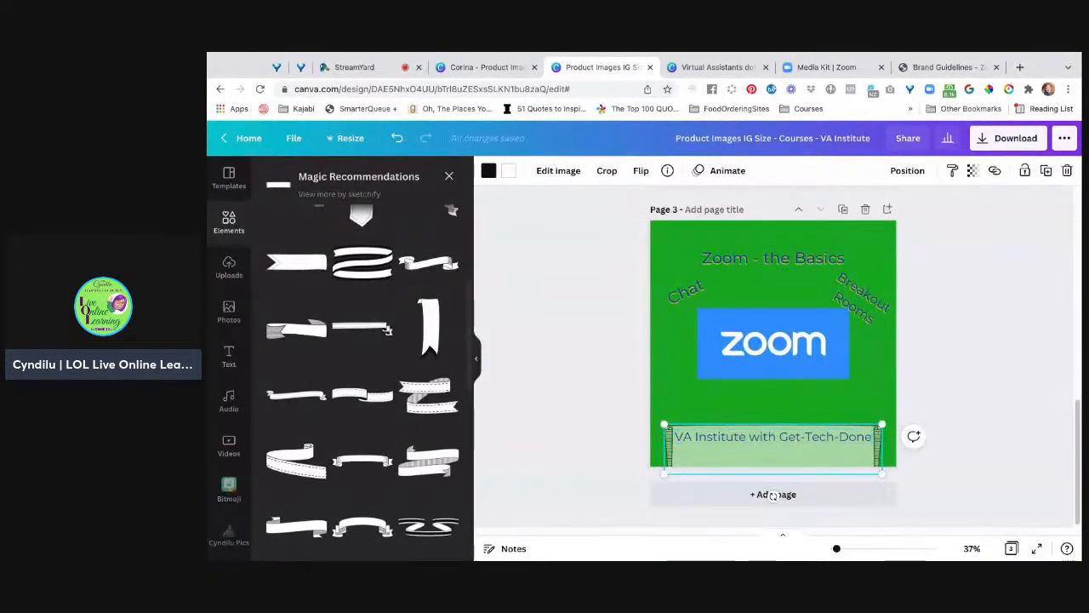
{"action": "left_click", "coordinate": [970, 409]}
Step: Move the "Breakout Rooms" text beneath the Zoom logo's lower-left corner, rotated almost level and nudged slightly away from the logo
{"action": "left_click_drag", "start_coordinate": [862, 296], "coordinate": [691, 388]}
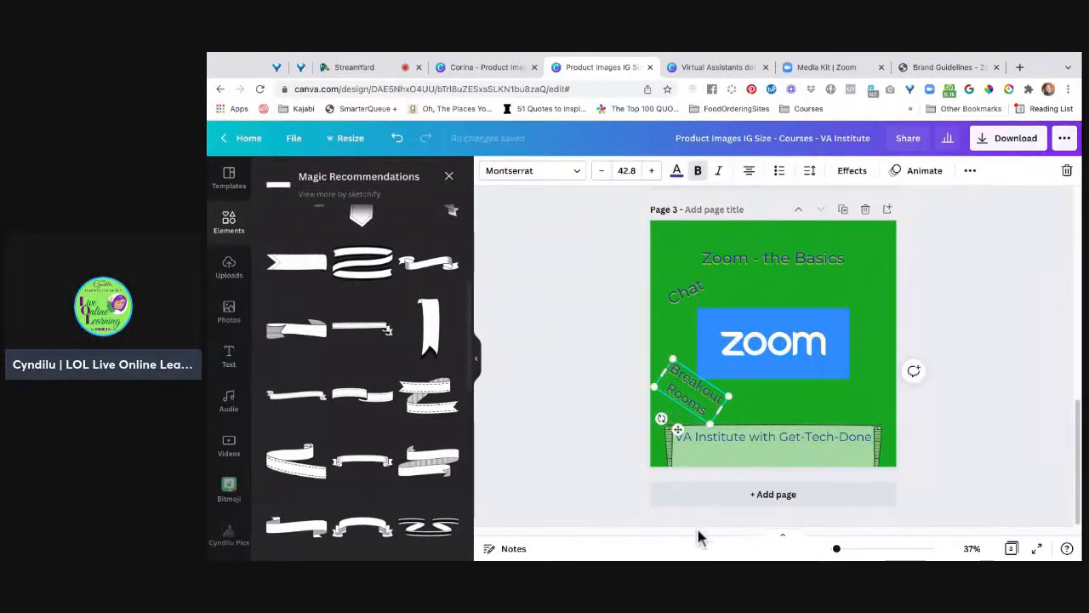
{"action": "left_click_drag", "start_coordinate": [679, 535], "coordinate": [678, 535]}
{"action": "key", "text": "Right"}
{"action": "key", "text": "Down"}
{"action": "key", "text": "Down"}
{"action": "key", "text": "Down"}
{"action": "key", "text": "Down"}
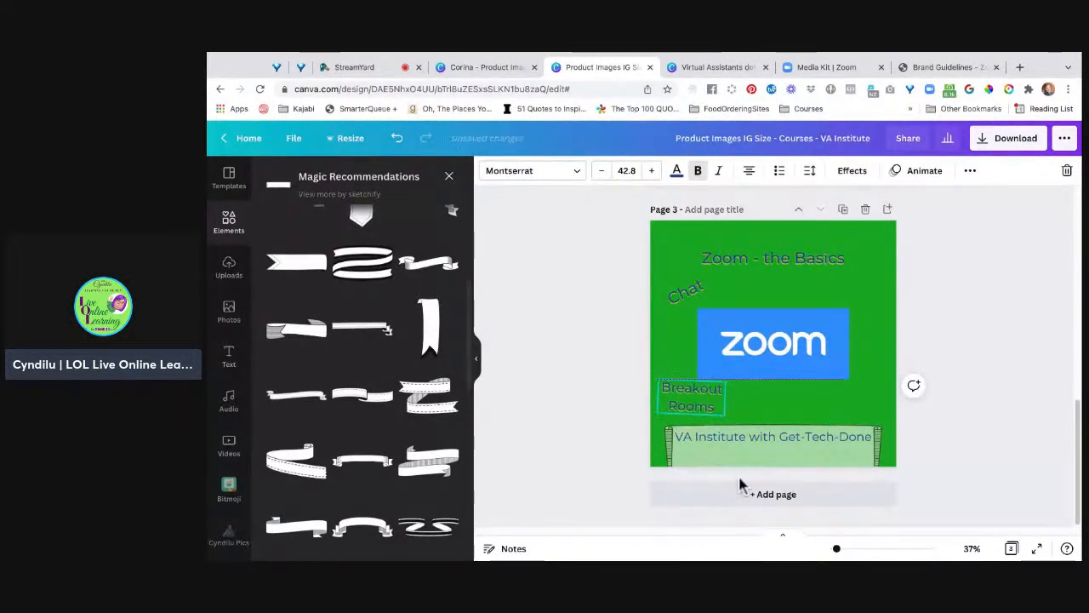
{"action": "key", "text": "Up"}
{"action": "key", "text": "Up"}
{"action": "key", "text": "Up"}
{"action": "key", "text": "Up"}
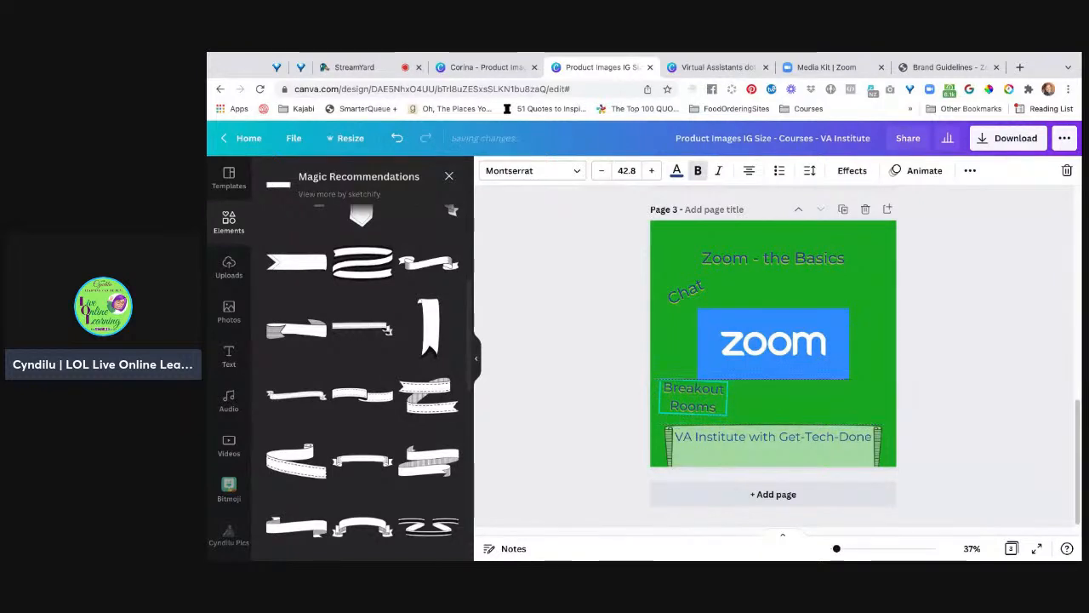
{"action": "key", "text": "Down"}
{"action": "key", "text": "Down"}
{"action": "key", "text": "Down"}
{"action": "key", "text": "Down"}
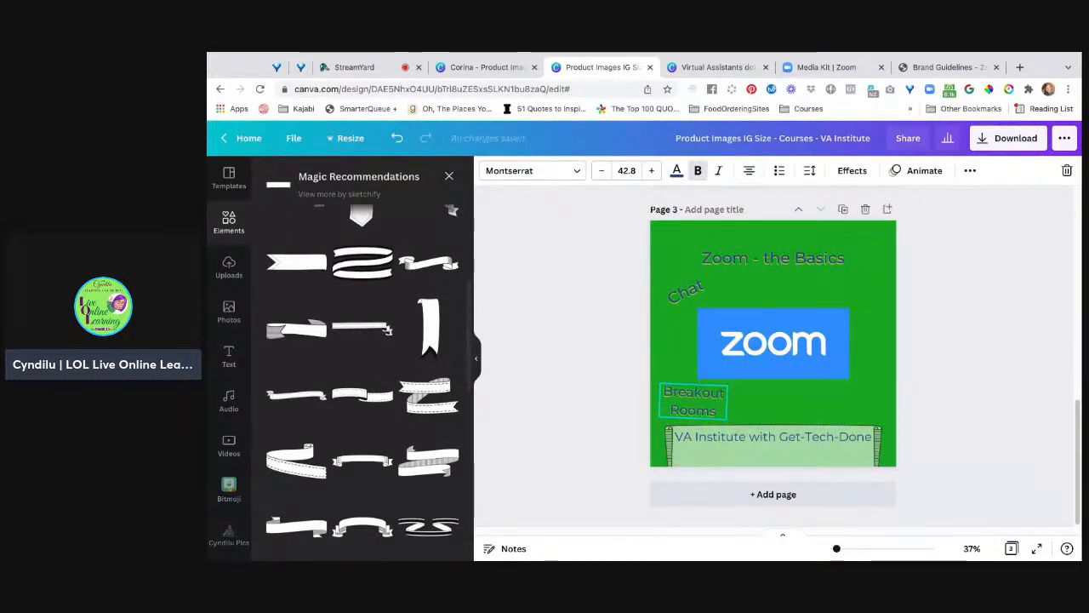
{"action": "key", "text": "Escape"}
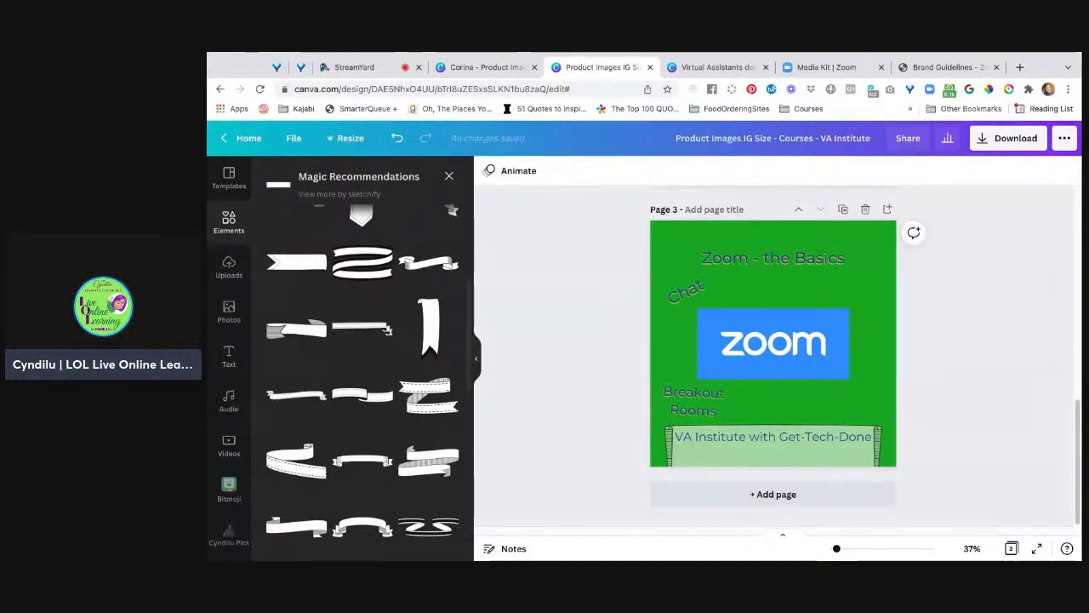
Step: Place a copy of the "Breakout Rooms" text above the logo's upper-right corner and replace its wording with "Registration"
{"action": "right_click", "coordinate": [772, 507]}
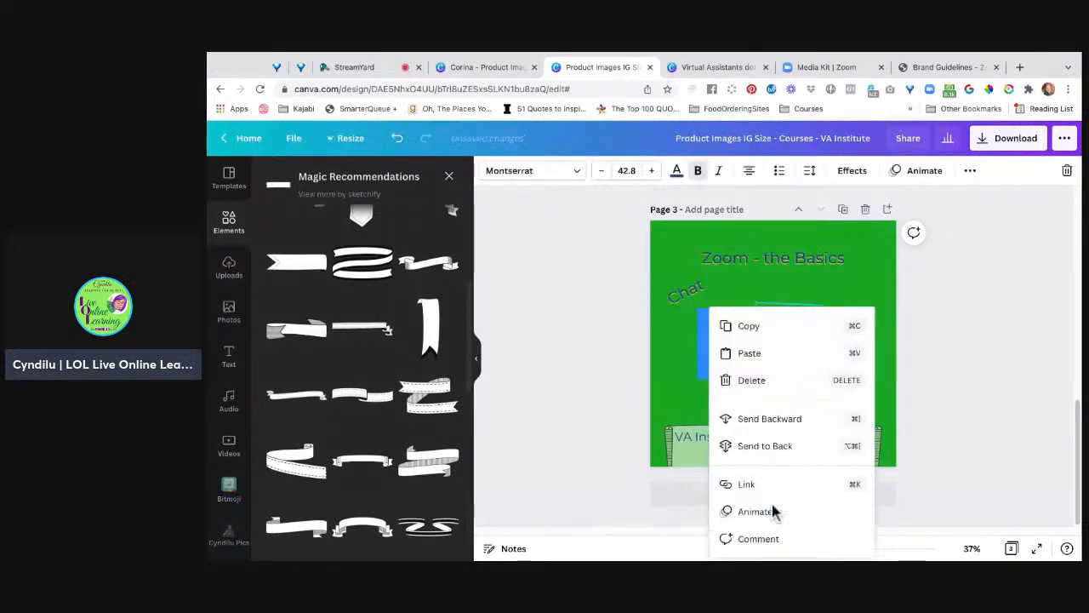
{"action": "left_click_drag", "start_coordinate": [825, 292], "coordinate": [849, 285]}
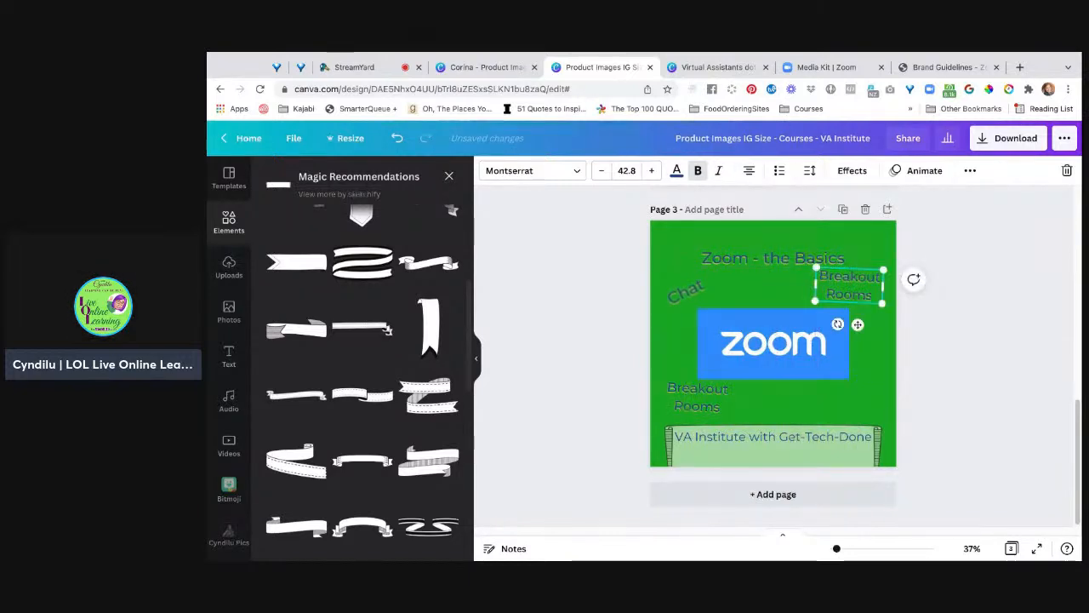
{"action": "key", "text": "Return"}
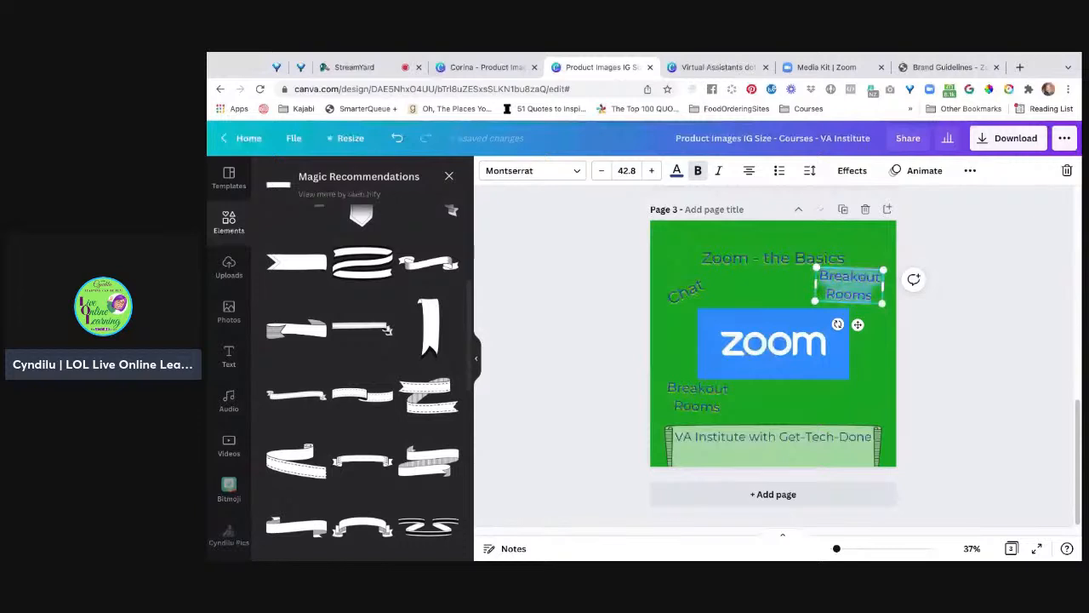
{"action": "type", "text": "Registration"}
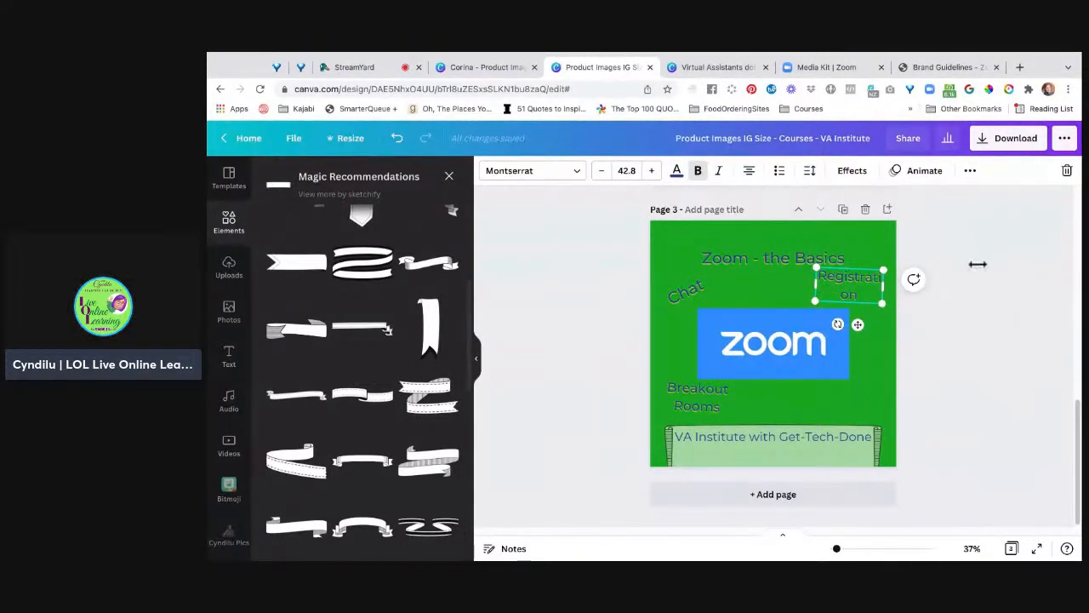
Step: Widen the "Registration" text box to fit the word on one line and add "Pages" as a second line
{"action": "left_click_drag", "start_coordinate": [815, 285], "coordinate": [799, 283]}
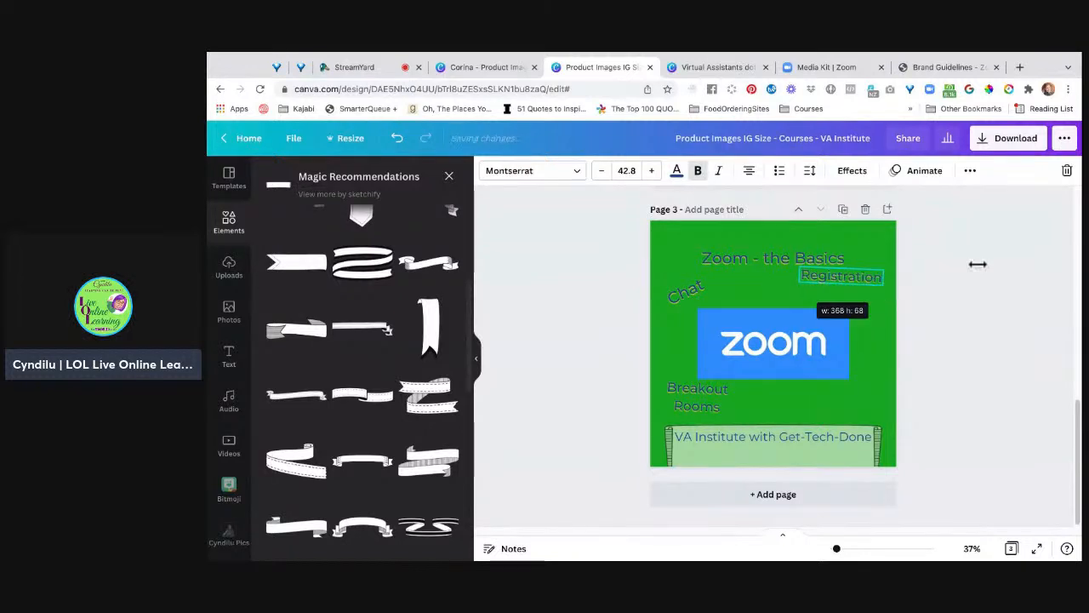
{"action": "left_click_drag", "start_coordinate": [977, 264], "coordinate": [981, 259]}
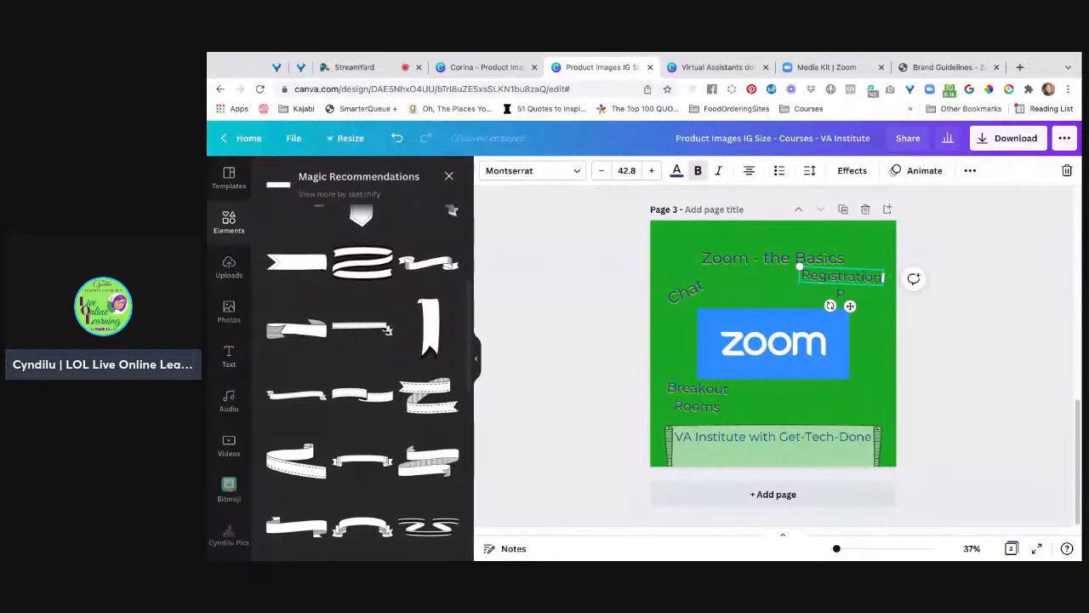
{"action": "type", "text": "ges"}
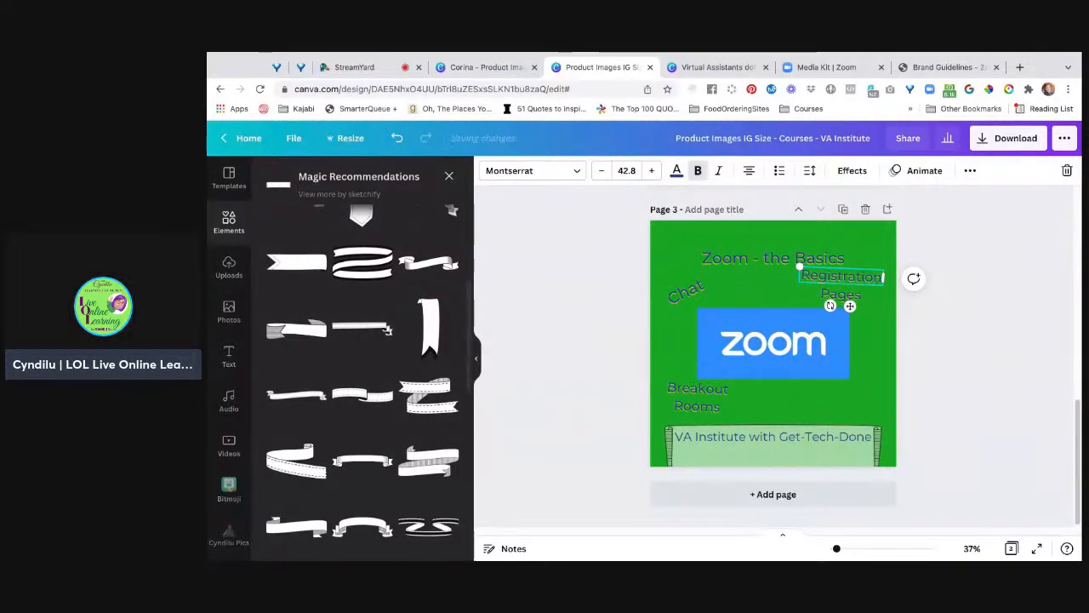
{"action": "left_click_drag", "start_coordinate": [799, 276], "coordinate": [782, 284]}
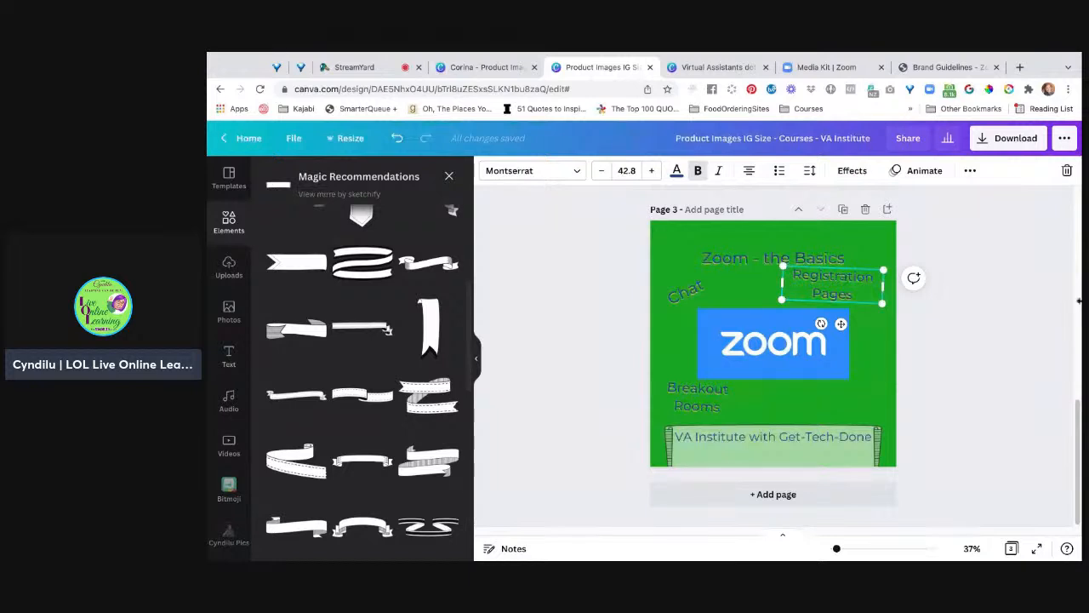
Step: Move the "Registration Pages" text beneath the Zoom logo's lower-right corner and tilt it slightly upward to the right
{"action": "left_click_drag", "start_coordinate": [832, 285], "coordinate": [831, 397]}
{"action": "left_click_drag", "start_coordinate": [819, 437], "coordinate": [855, 442]}
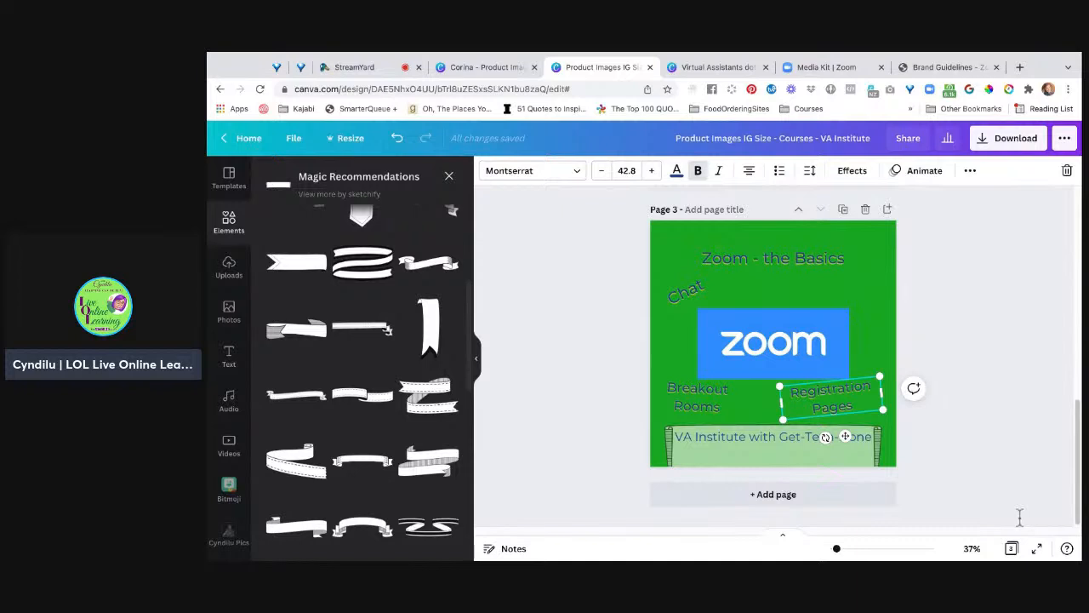
{"action": "left_click_drag", "start_coordinate": [832, 397], "coordinate": [840, 397]}
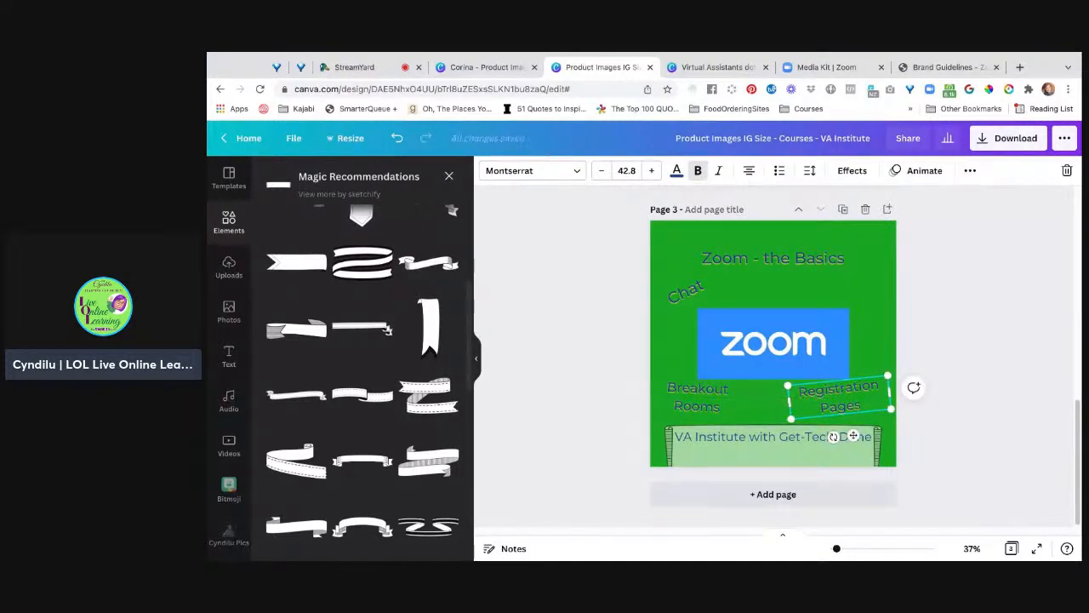
{"action": "left_click", "coordinate": [888, 288]}
Step: Place a copy of "Chat" above the logo's upper-right corner, tilted downward to the right, and change its wording to "Phone"
{"action": "left_click", "coordinate": [686, 291]}
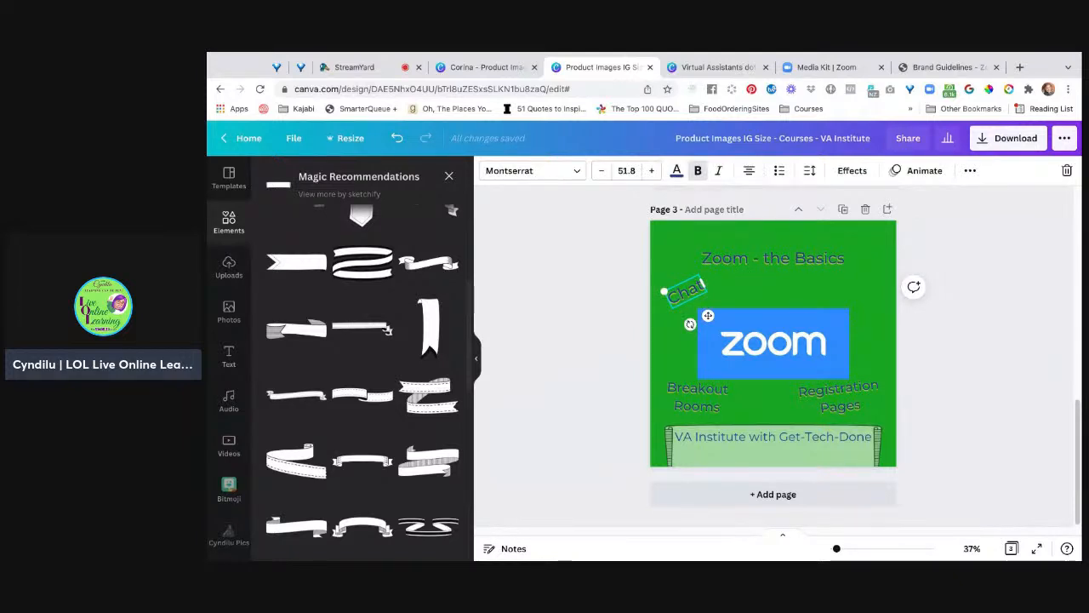
{"action": "left_click_drag", "start_coordinate": [687, 292], "coordinate": [830, 317]}
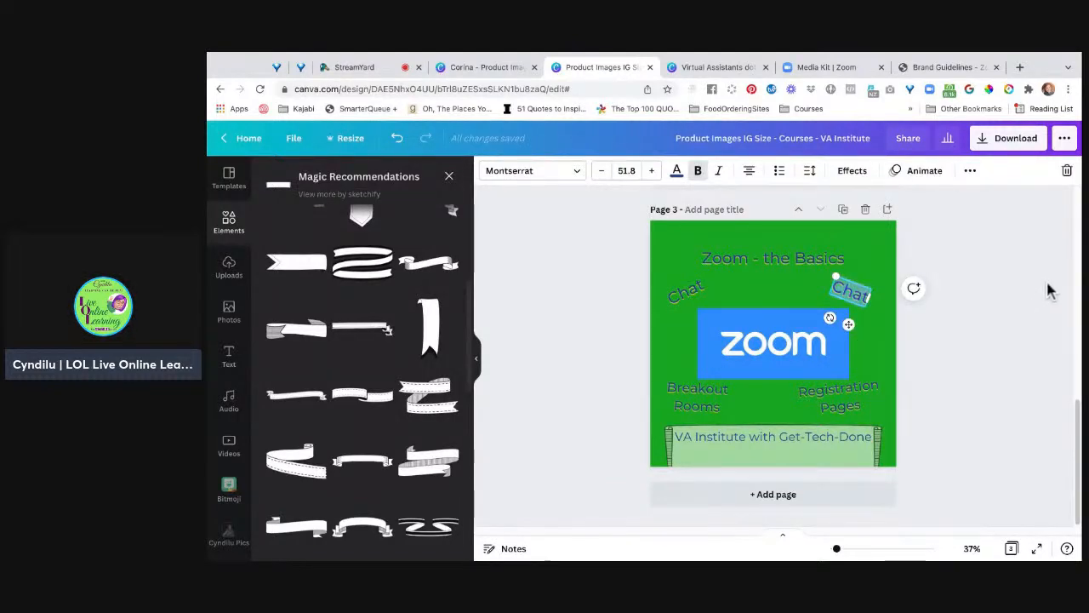
{"action": "type", "text": "Pho"}
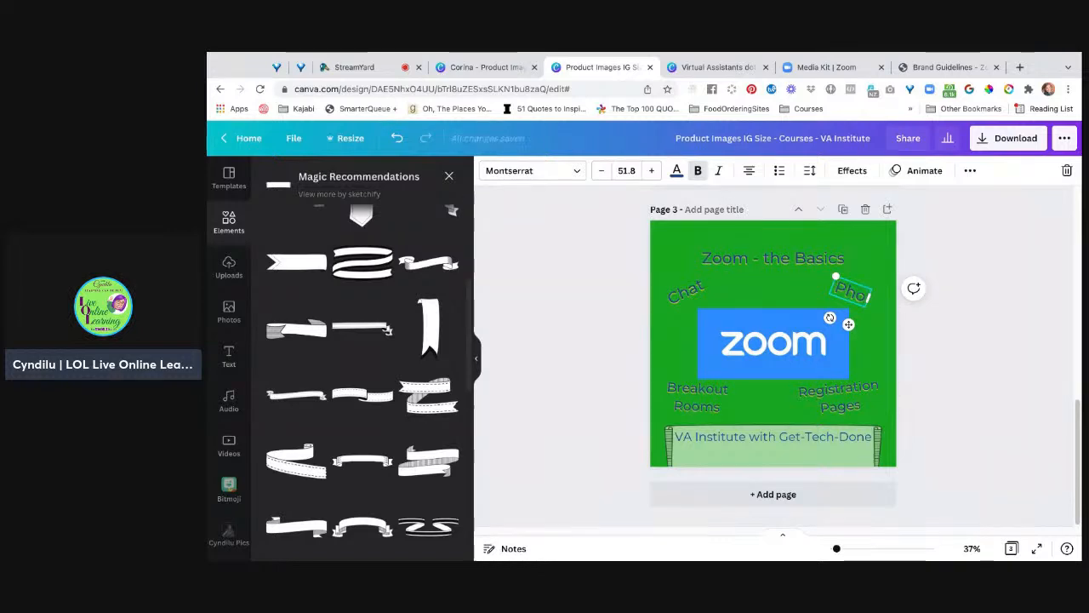
{"action": "type", "text": "ne"}
Step: Widen the "Phone" text box to fit one line and align the label with "Chat" on the opposite side
{"action": "left_click_drag", "start_coordinate": [829, 295], "coordinate": [814, 289]}
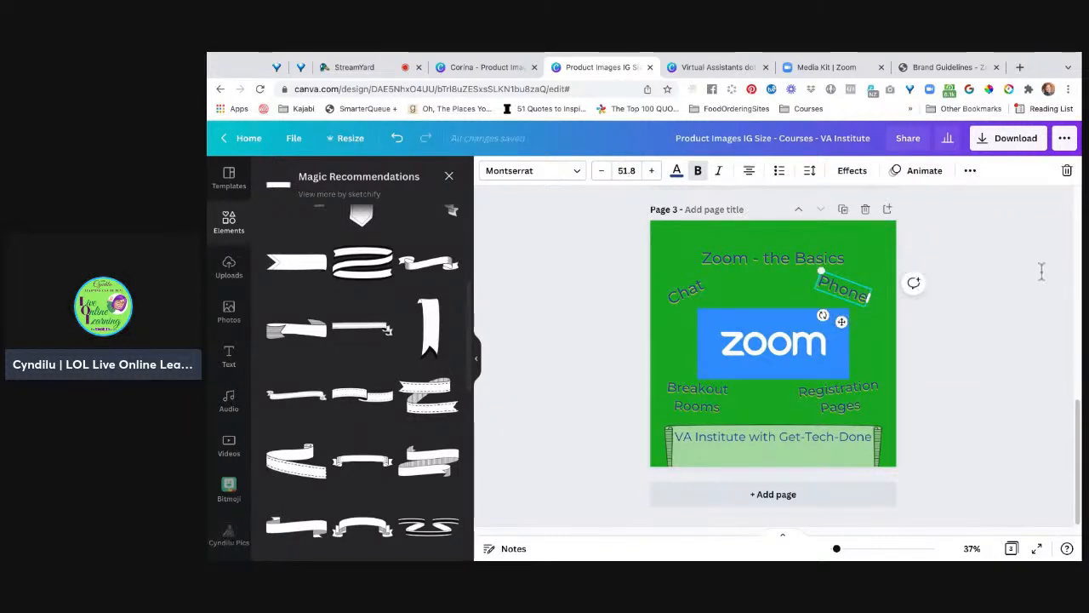
{"action": "key", "text": "super+a"}
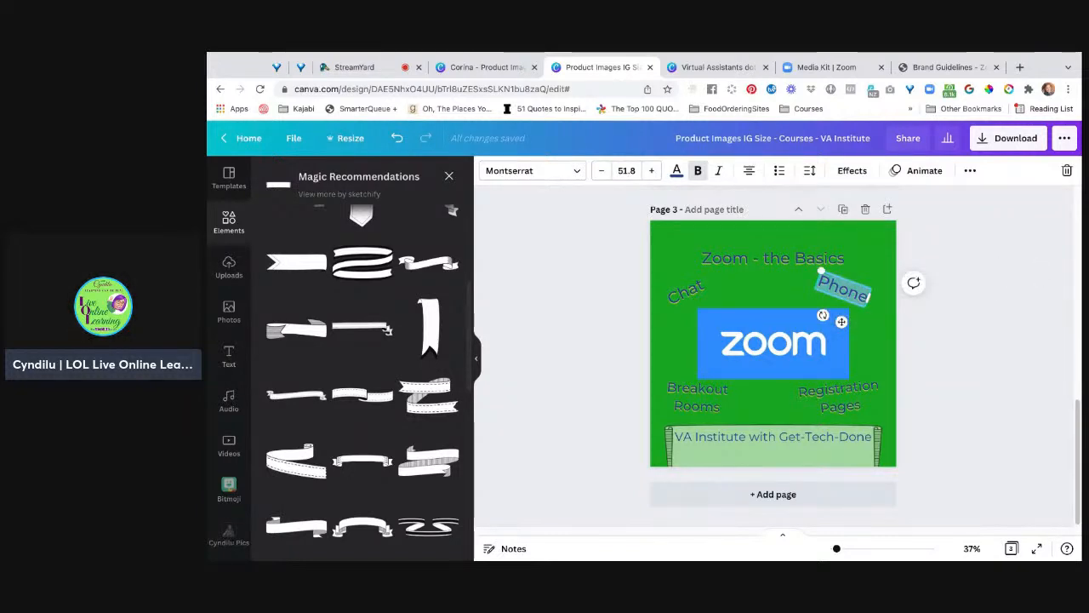
{"action": "key", "text": "Escape"}
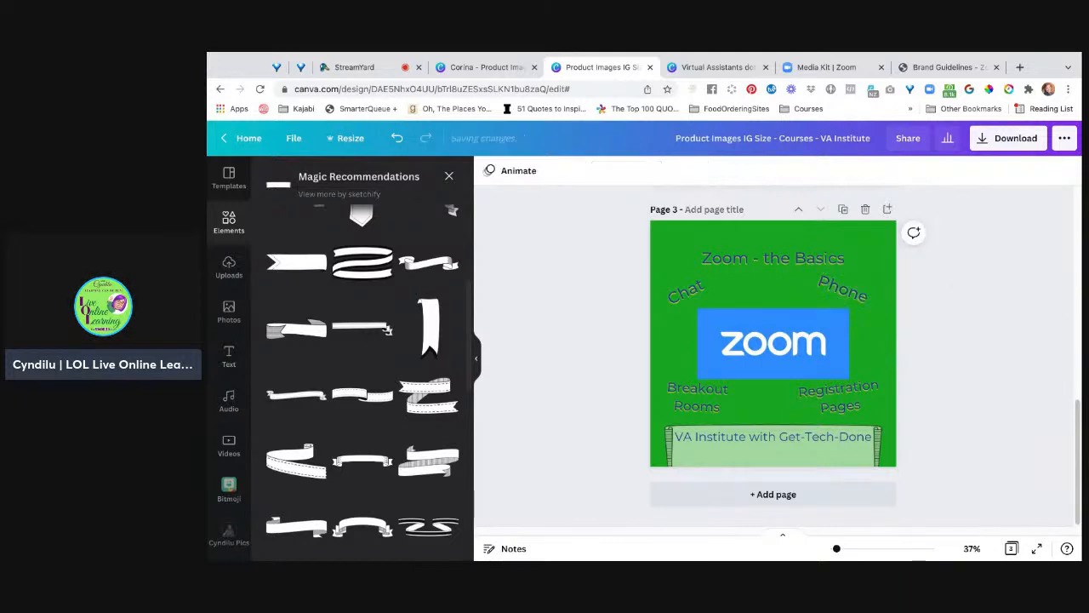
{"action": "left_click_drag", "start_coordinate": [843, 289], "coordinate": [849, 293]}
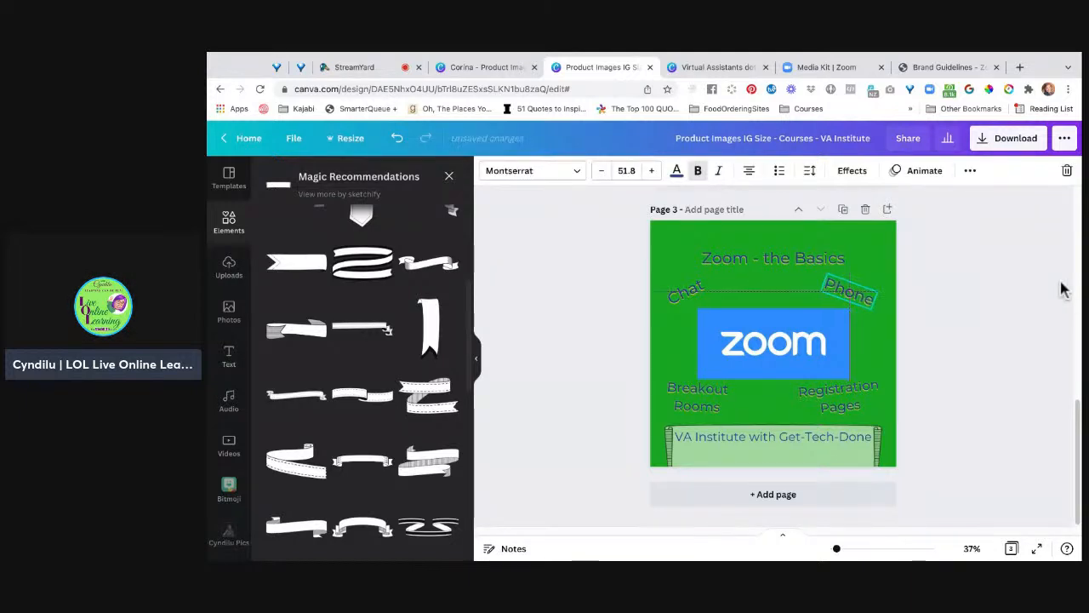
{"action": "key", "text": "Escape"}
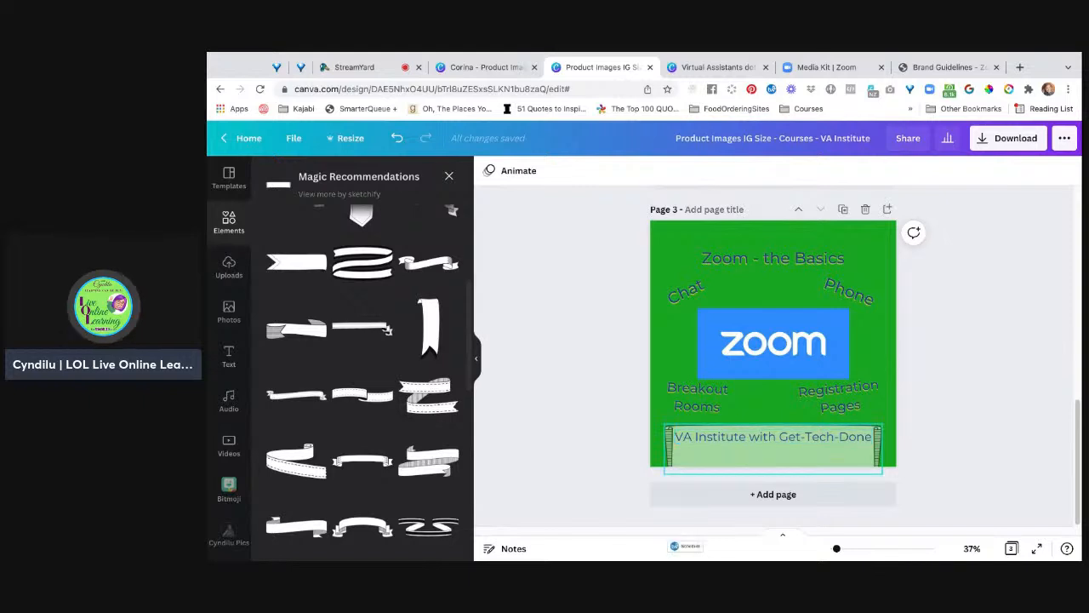
Step: Remove the banner behind the "VA Institute with Get-Tech-Done" text and make that text bold
{"action": "left_click", "coordinate": [772, 466]}
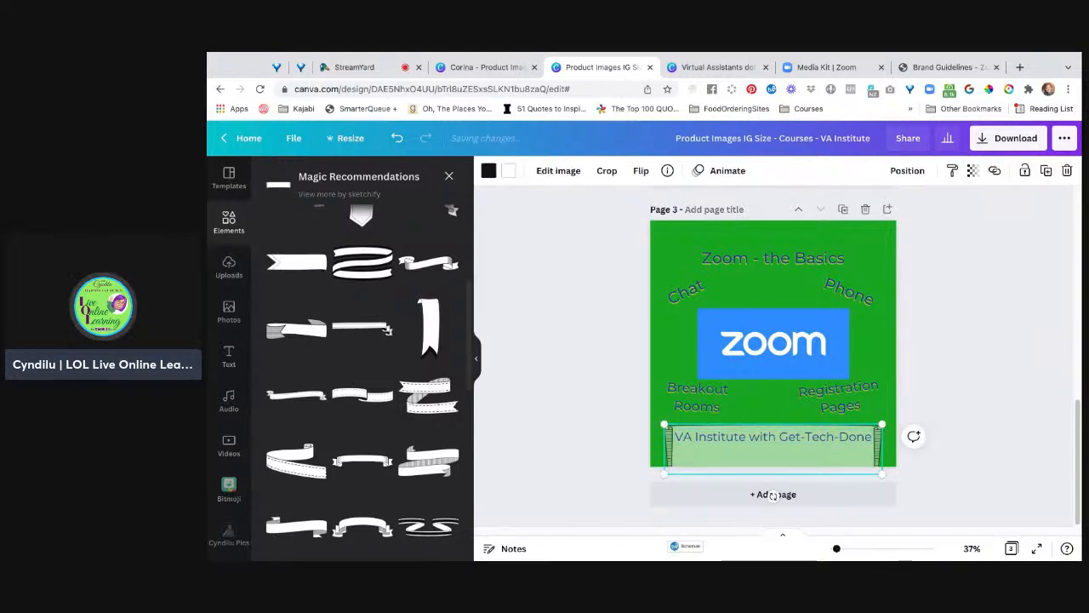
{"action": "left_click_drag", "start_coordinate": [772, 495], "coordinate": [772, 544]}
{"action": "left_click", "coordinate": [773, 438]}
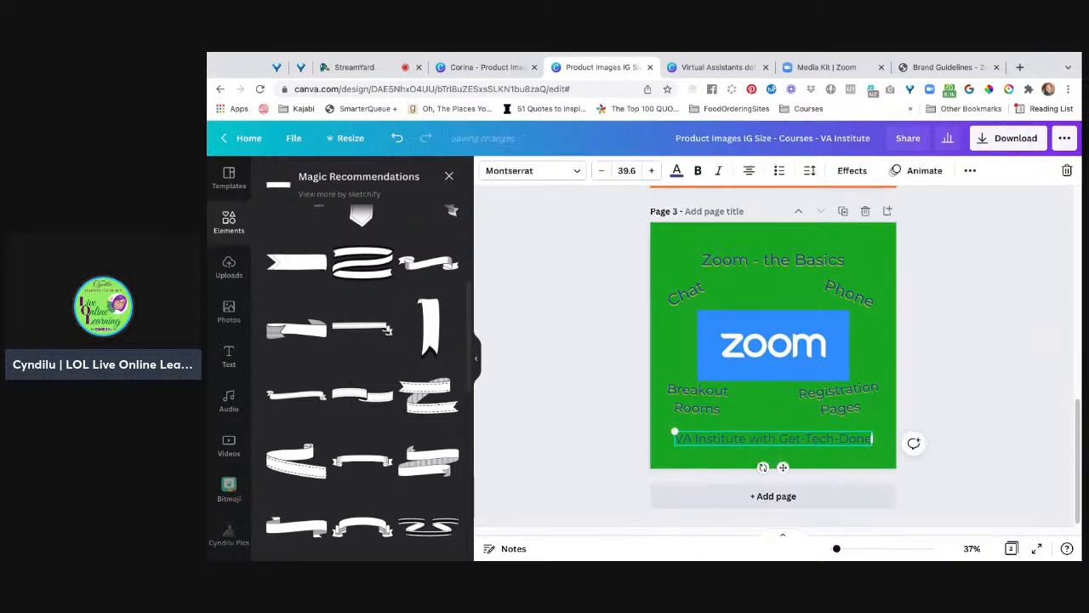
{"action": "left_click", "coordinate": [698, 171]}
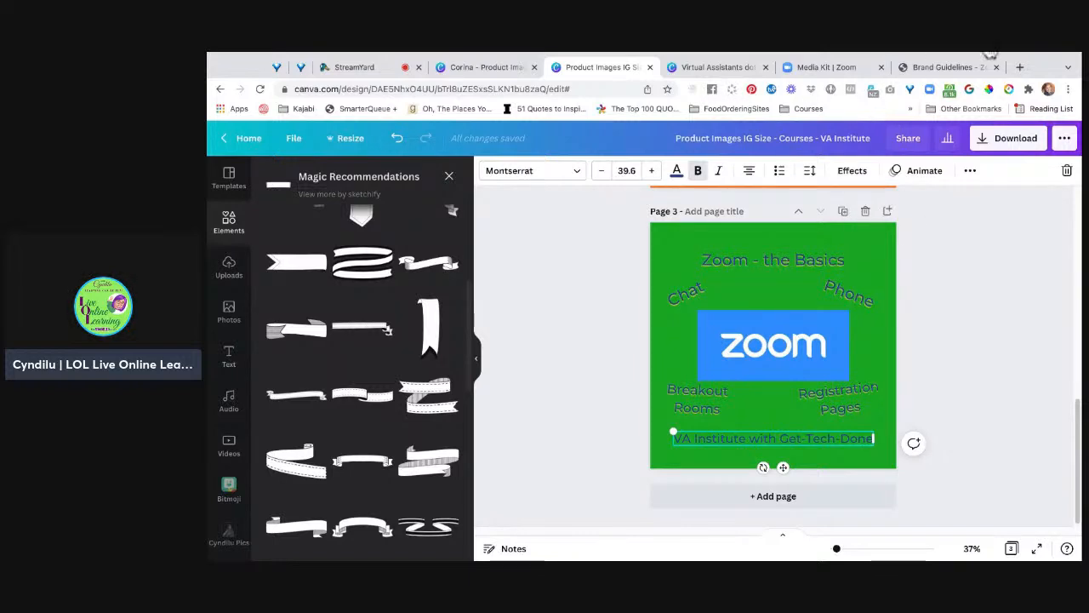
Step: Apply the Shadow effect to the "VA Institute with Get-Tech-Done" text and colour the shadow yellow
{"action": "left_click", "coordinate": [852, 170]}
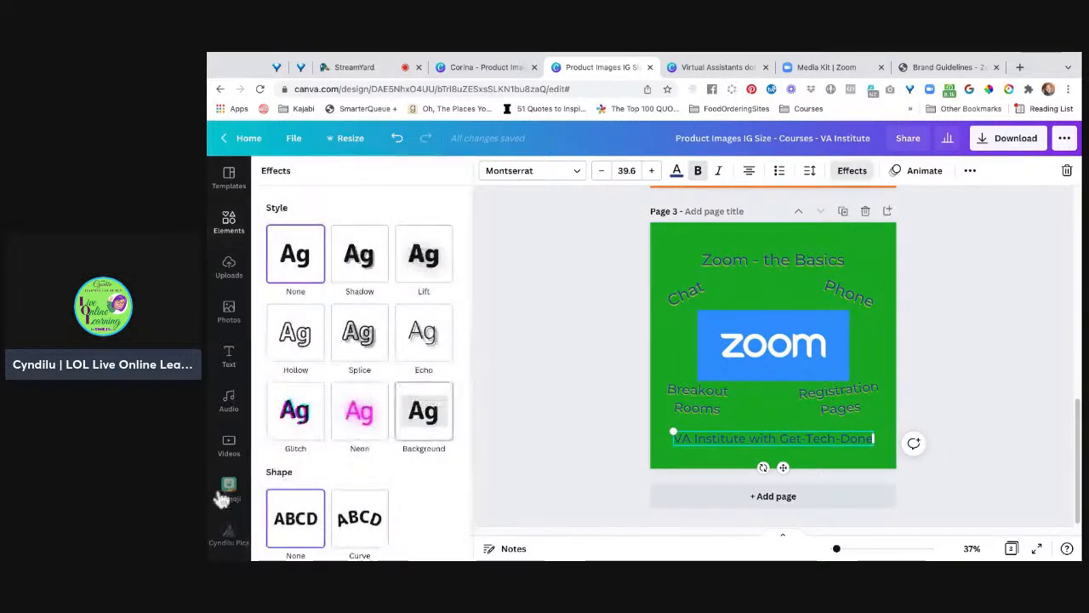
{"action": "left_click", "coordinate": [359, 254]}
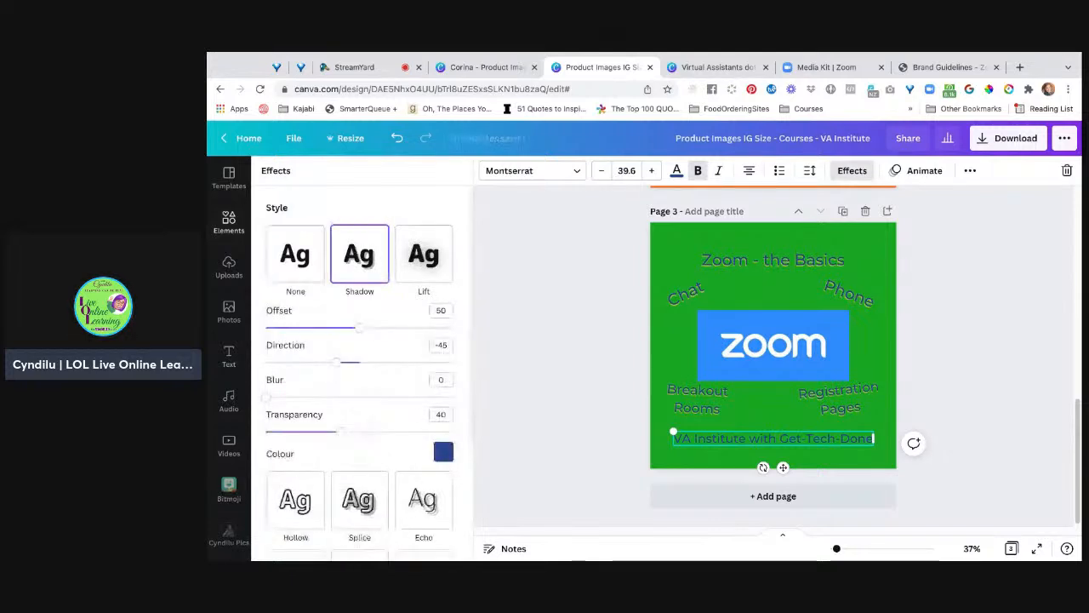
{"action": "left_click", "coordinate": [443, 452]}
{"action": "left_click", "coordinate": [310, 359]}
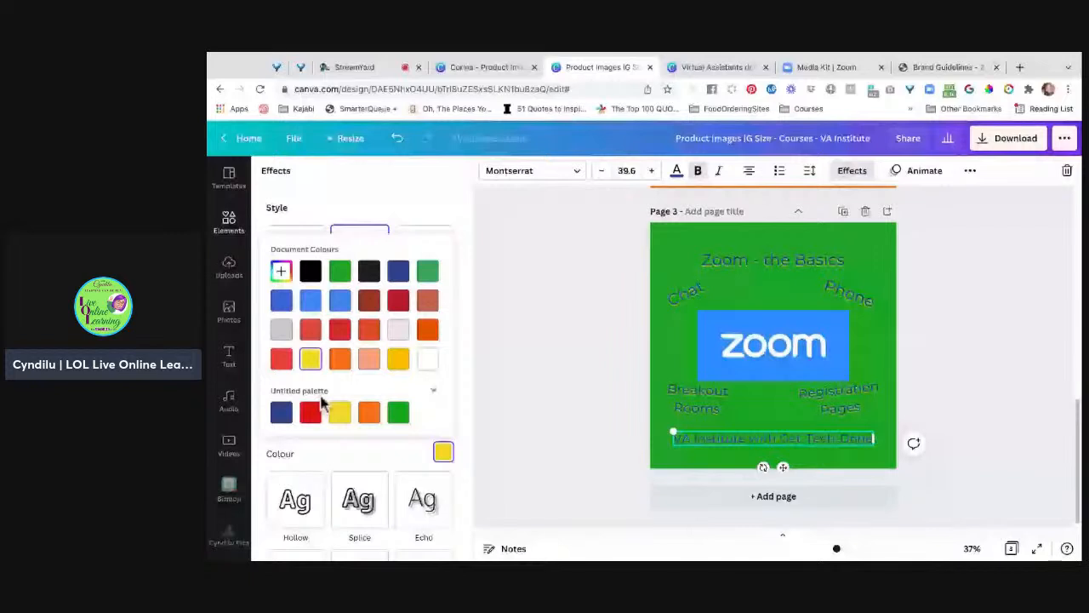
{"action": "left_click", "coordinate": [260, 425]}
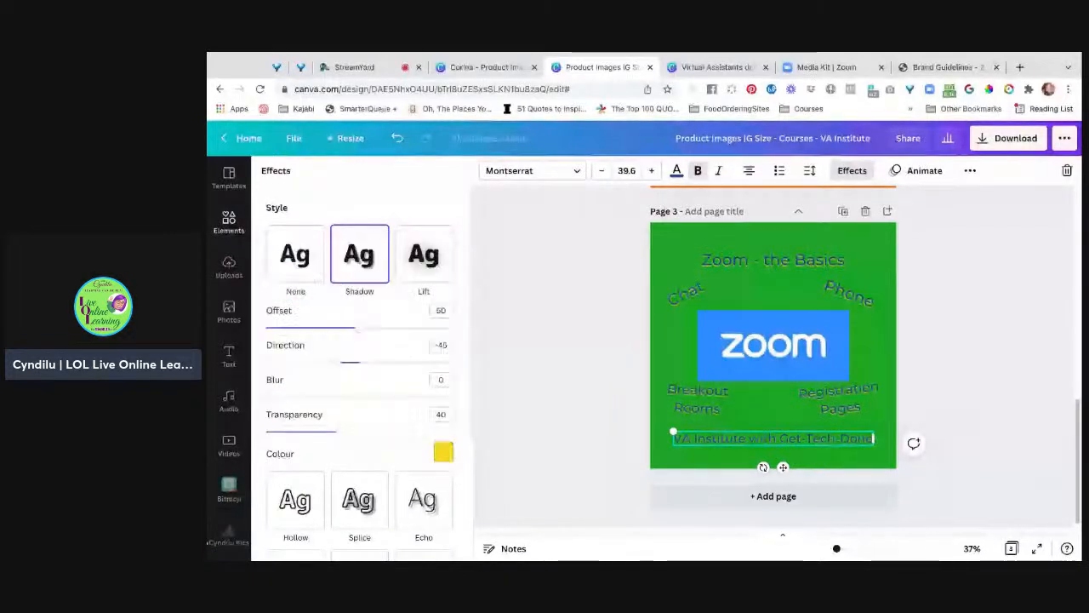
Step: Set the yellow shadow's transparency to 74, offset to 56, direction to 32 and blur to 26
{"action": "left_click_drag", "start_coordinate": [340, 432], "coordinate": [403, 431]}
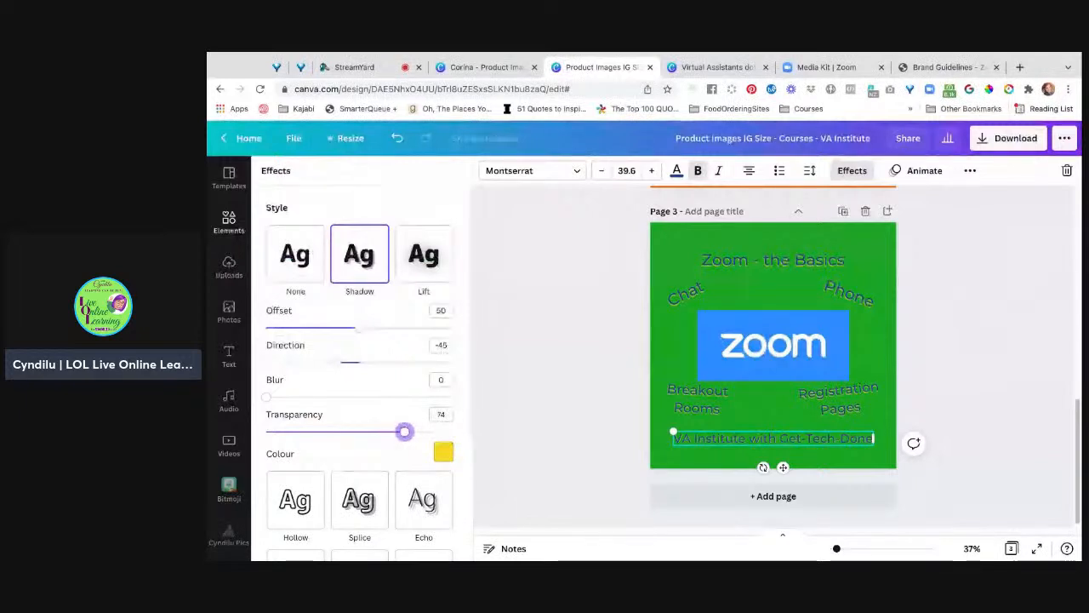
{"action": "mouse_move", "coordinate": [359, 328]}
{"action": "left_mouse_down"}
{"action": "mouse_move", "coordinate": [342, 328]}
{"action": "mouse_move", "coordinate": [371, 328]}
{"action": "left_mouse_up"}
{"action": "left_click_drag", "start_coordinate": [336, 362], "coordinate": [376, 362]}
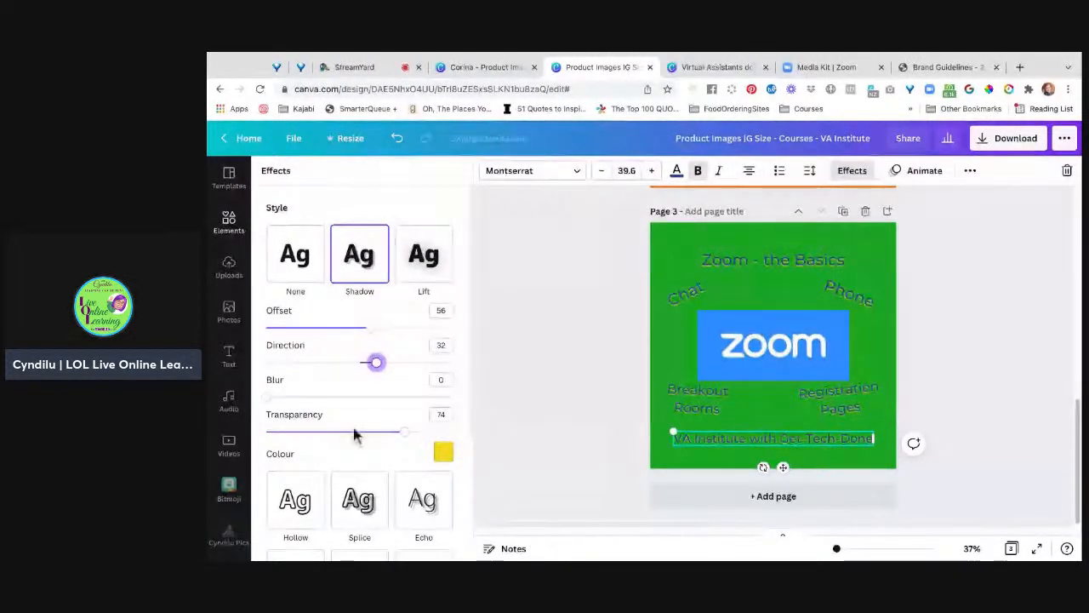
{"action": "left_click", "coordinate": [315, 397]}
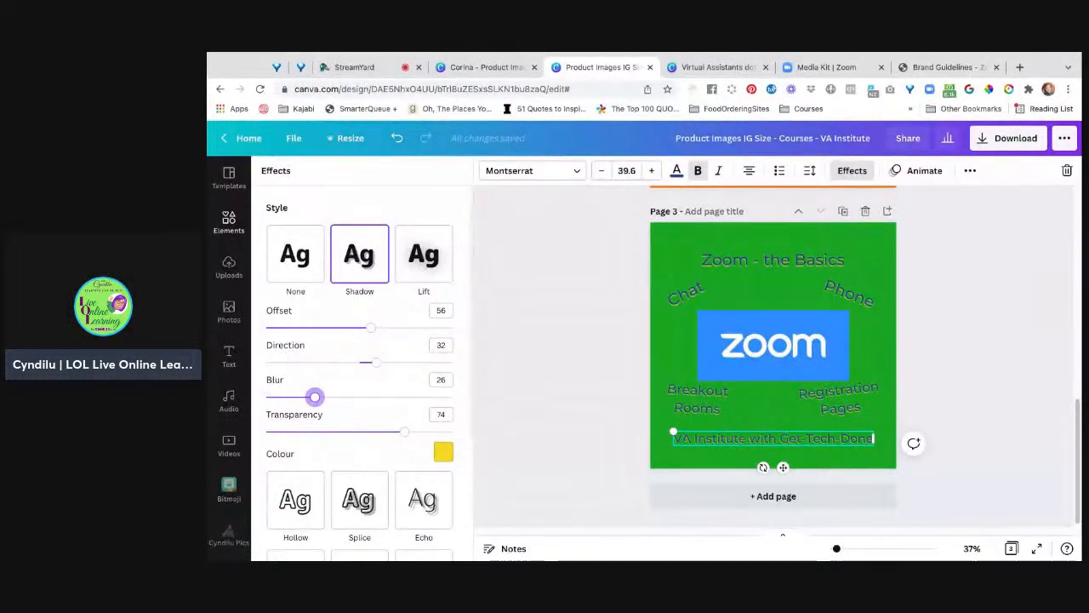
Step: Set the shadow blur to 0 on the footer text, the "Zoom - the Basics" title and the "Chat" and "Phone" labels
{"action": "left_click_drag", "start_coordinate": [315, 397], "coordinate": [266, 397]}
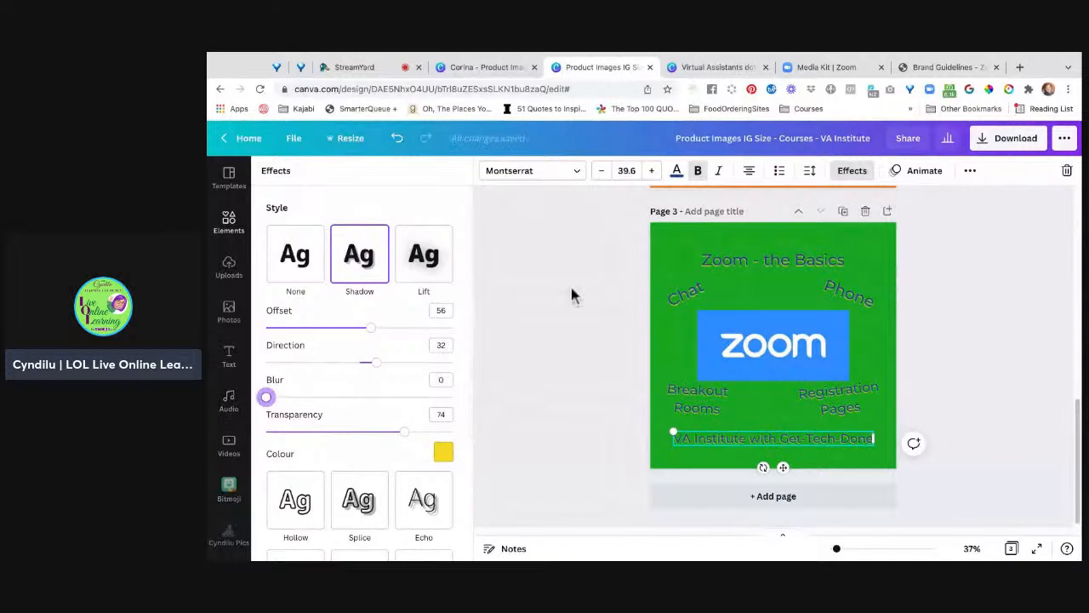
{"action": "left_click", "coordinate": [810, 255]}
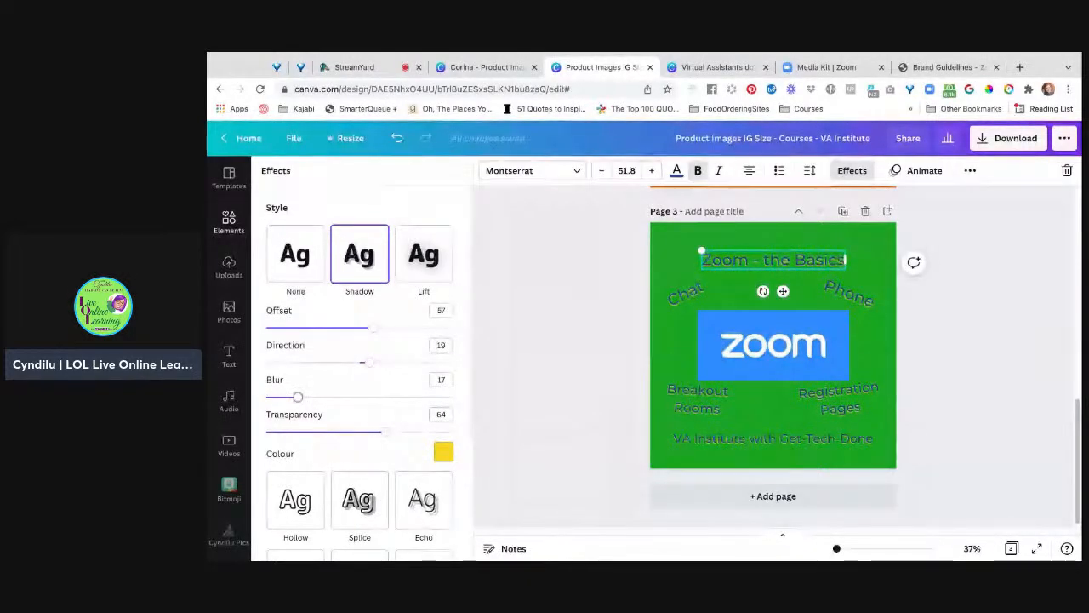
{"action": "left_click_drag", "start_coordinate": [297, 397], "coordinate": [267, 397]}
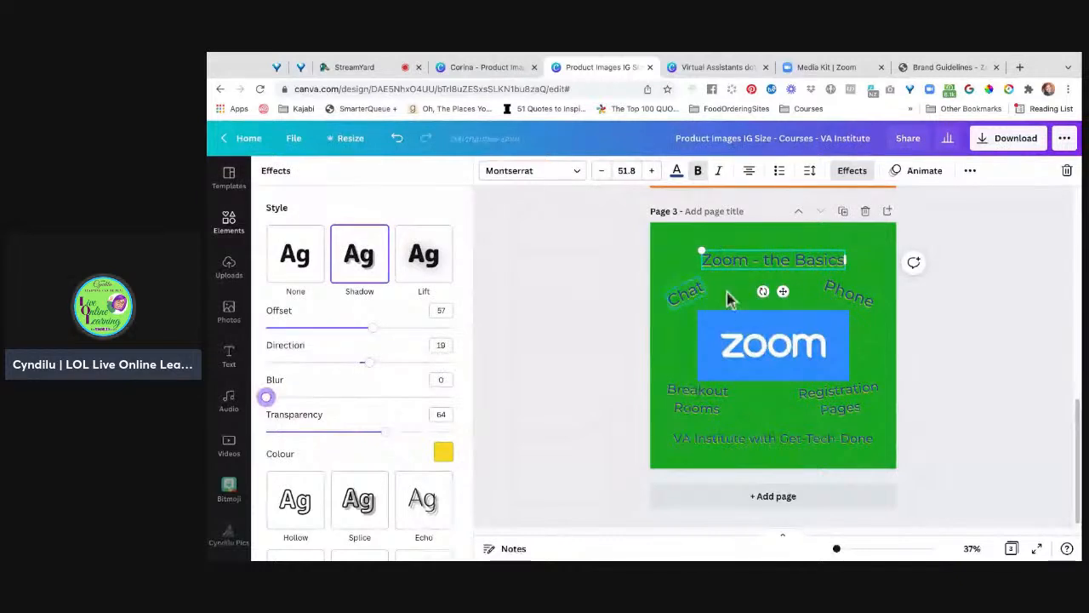
{"action": "left_click", "coordinate": [688, 292]}
{"action": "left_click_drag", "start_coordinate": [297, 397], "coordinate": [267, 396]}
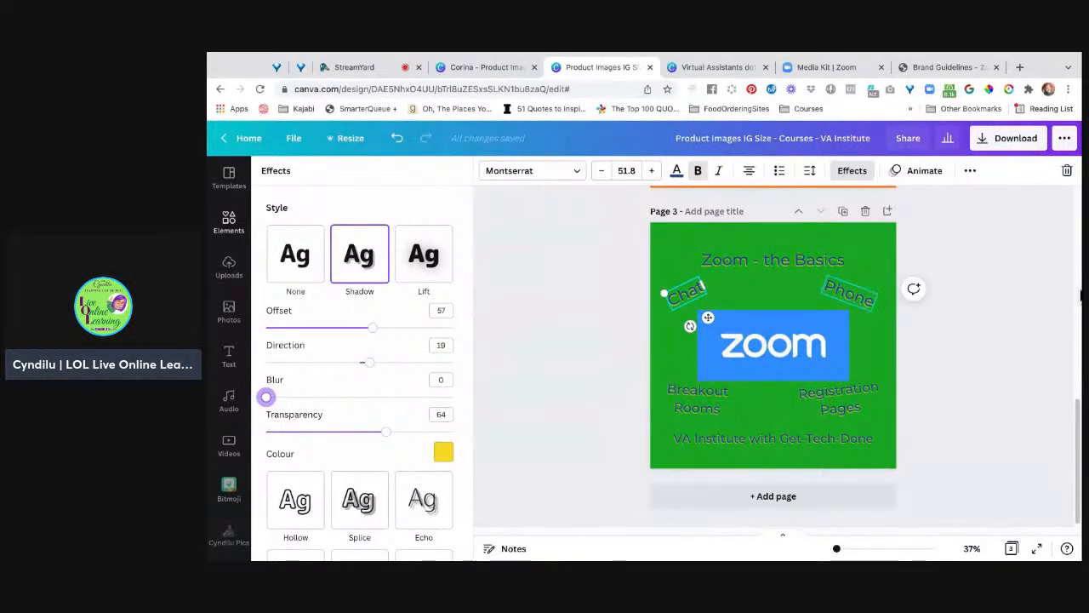
{"action": "left_click", "coordinate": [848, 292]}
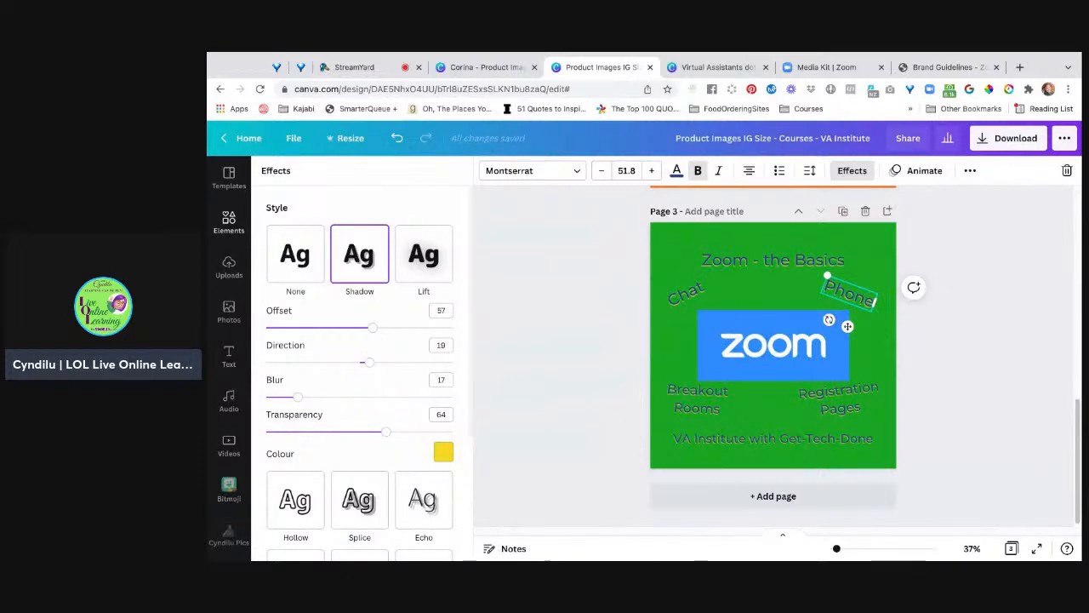
{"action": "left_click_drag", "start_coordinate": [297, 397], "coordinate": [266, 396]}
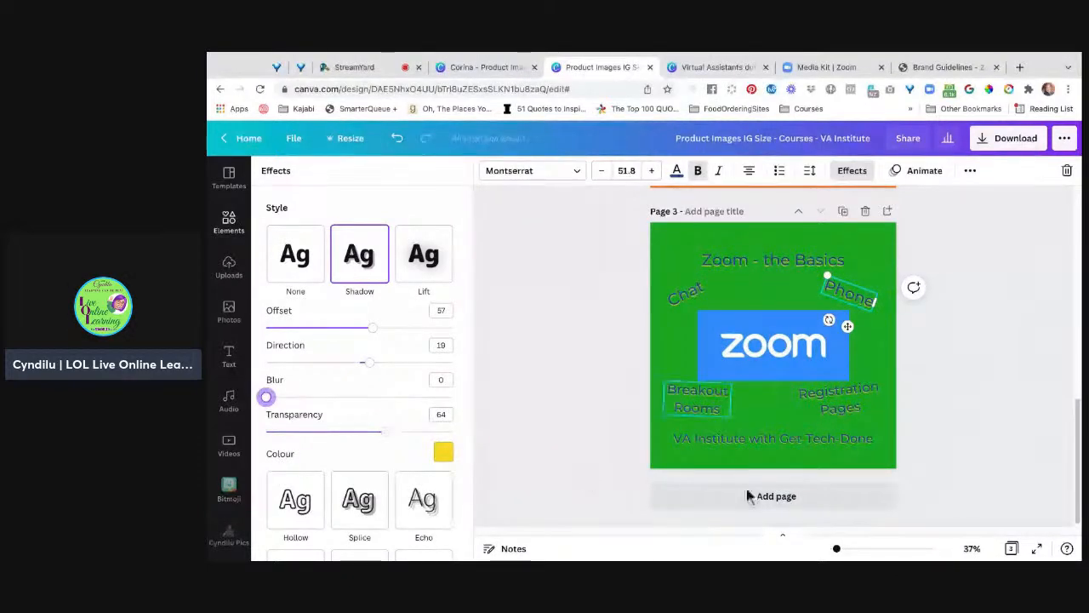
Step: Set the shadow blur to 0 on the "Breakout Rooms" and "Registration Pages" labels and deselect the text
{"action": "left_click", "coordinate": [698, 399]}
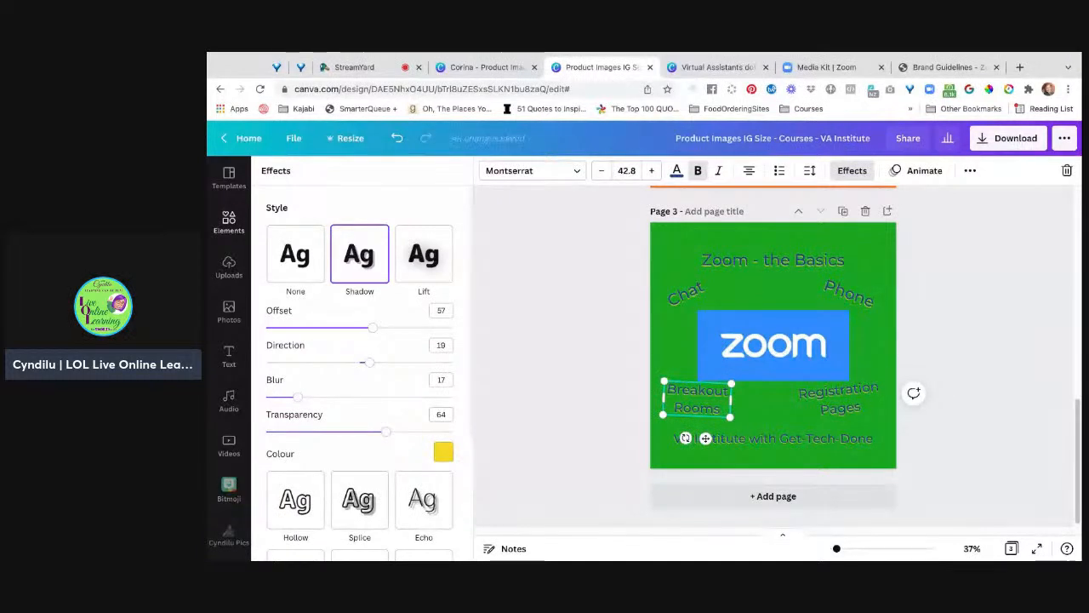
{"action": "left_click_drag", "start_coordinate": [297, 396], "coordinate": [267, 397]}
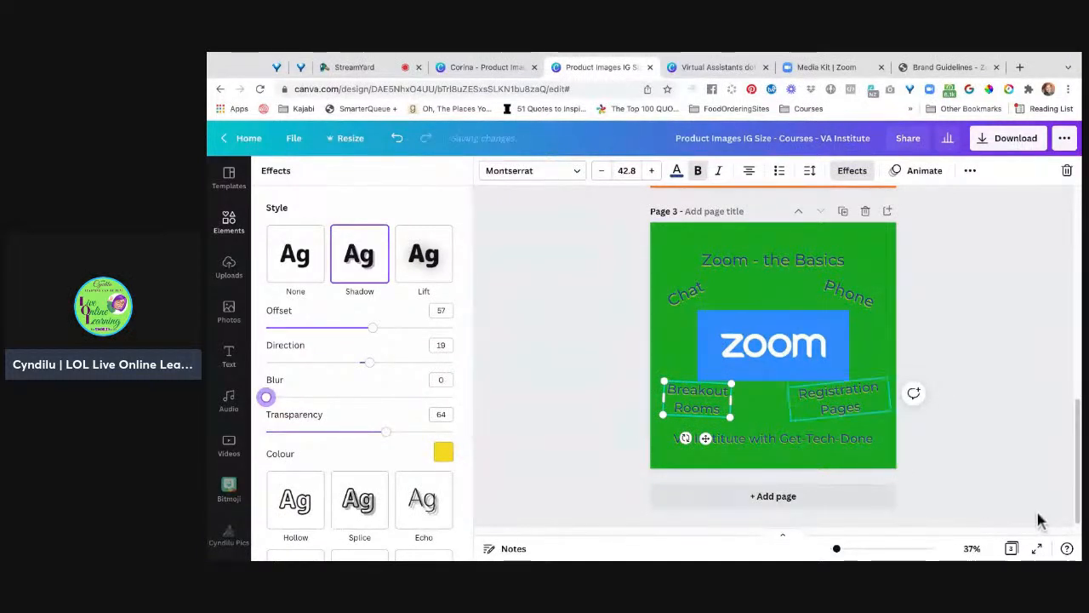
{"action": "left_click", "coordinate": [839, 398]}
{"action": "left_click_drag", "start_coordinate": [297, 397], "coordinate": [267, 396]}
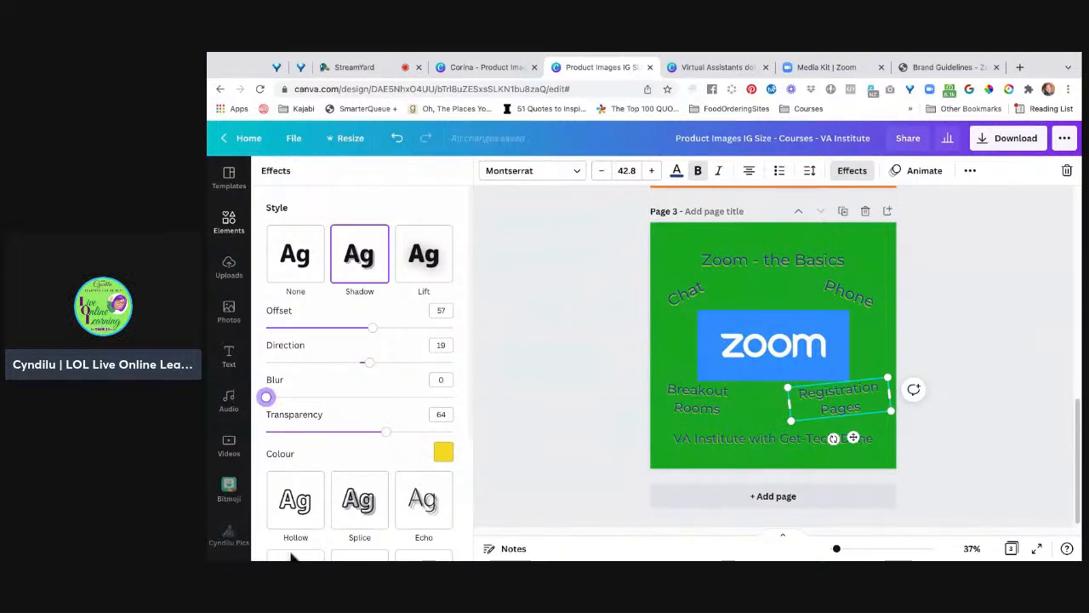
{"action": "key", "text": "Escape"}
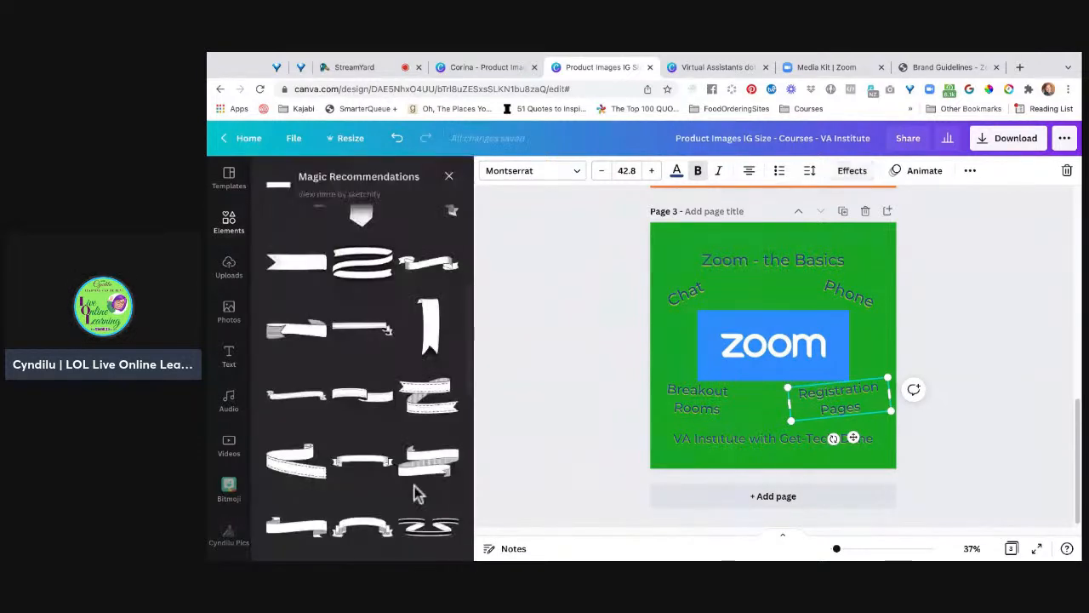
{"action": "left_click", "coordinate": [473, 536]}
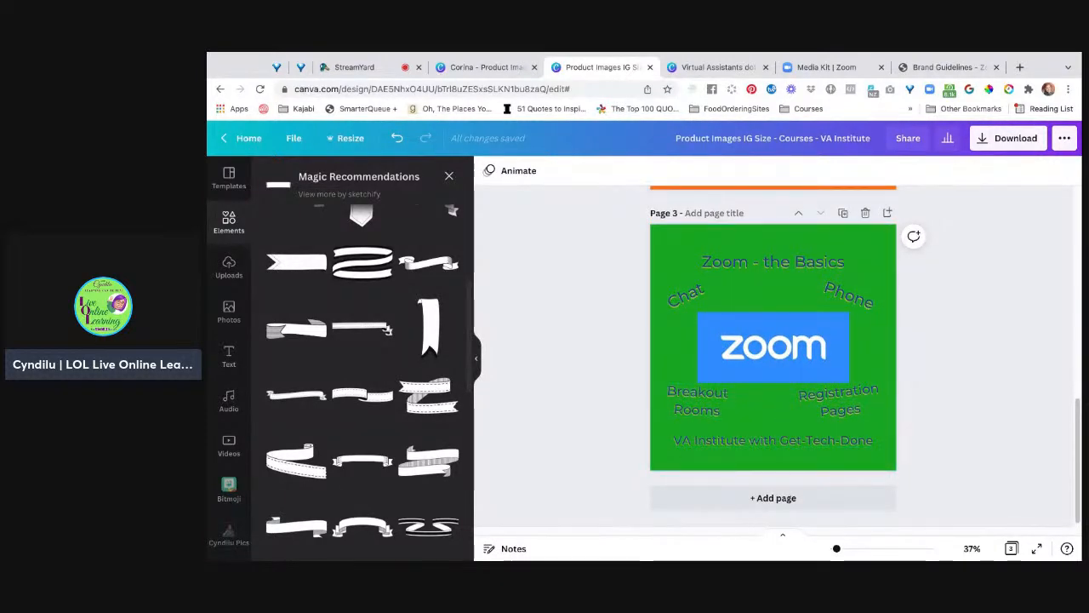
Step: Rearrange the feature labels on page 3 so "Registration Pages" and "Breakout Rooms" sit above the Zoom logo and "Phone" and "Chat" below it
{"action": "scroll", "coordinate": [772, 357], "scroll_direction": "up", "scroll_amount": 2}
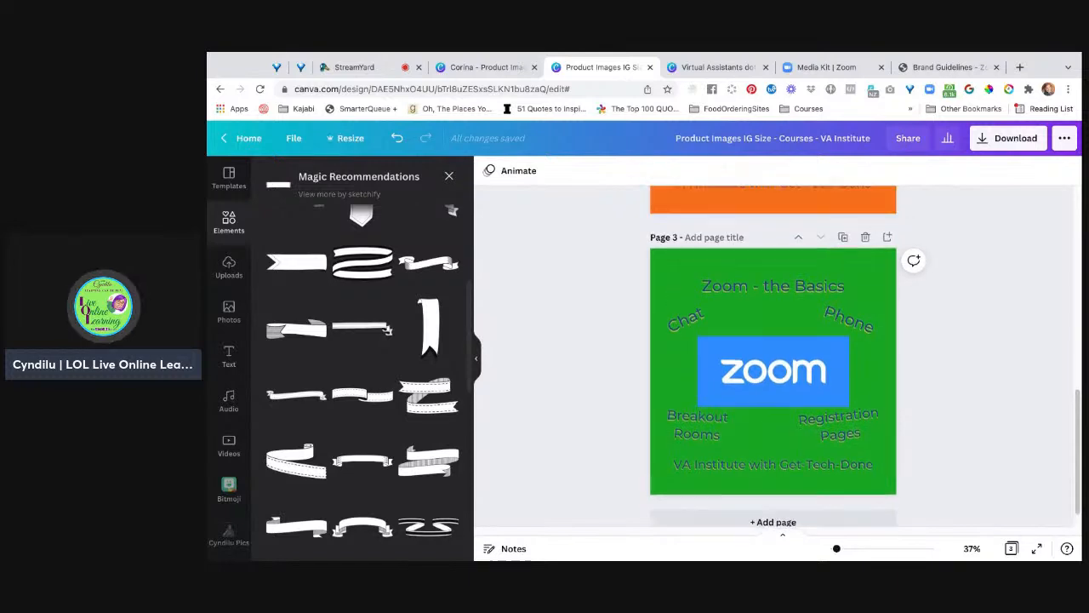
{"action": "scroll", "coordinate": [772, 358], "scroll_direction": "up", "scroll_amount": 6}
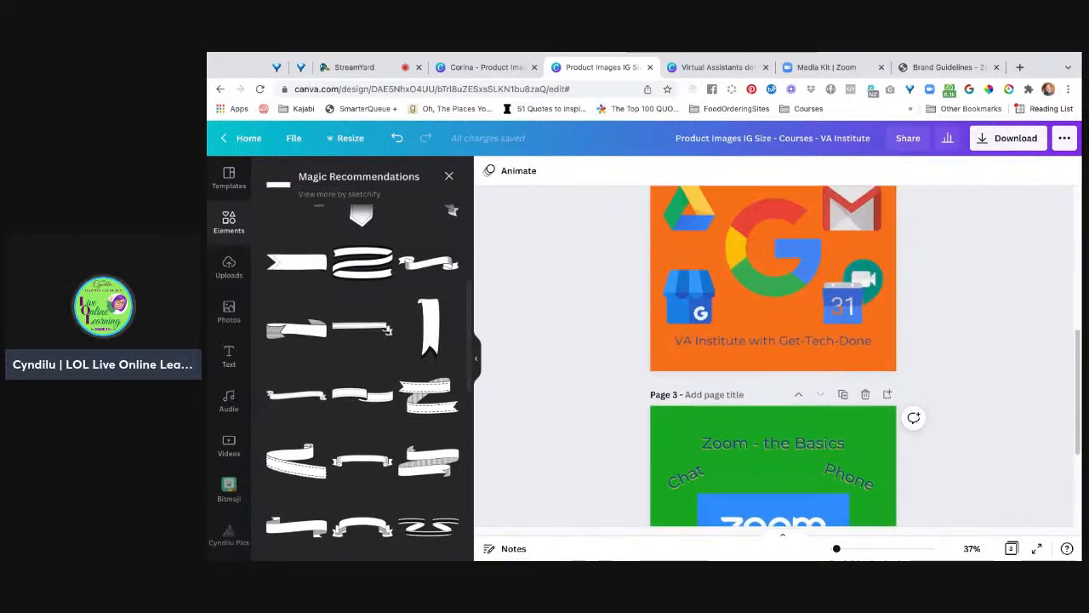
{"action": "scroll", "coordinate": [772, 358], "scroll_direction": "up", "scroll_amount": 4}
{"action": "scroll", "coordinate": [773, 357], "scroll_direction": "down", "scroll_amount": 9}
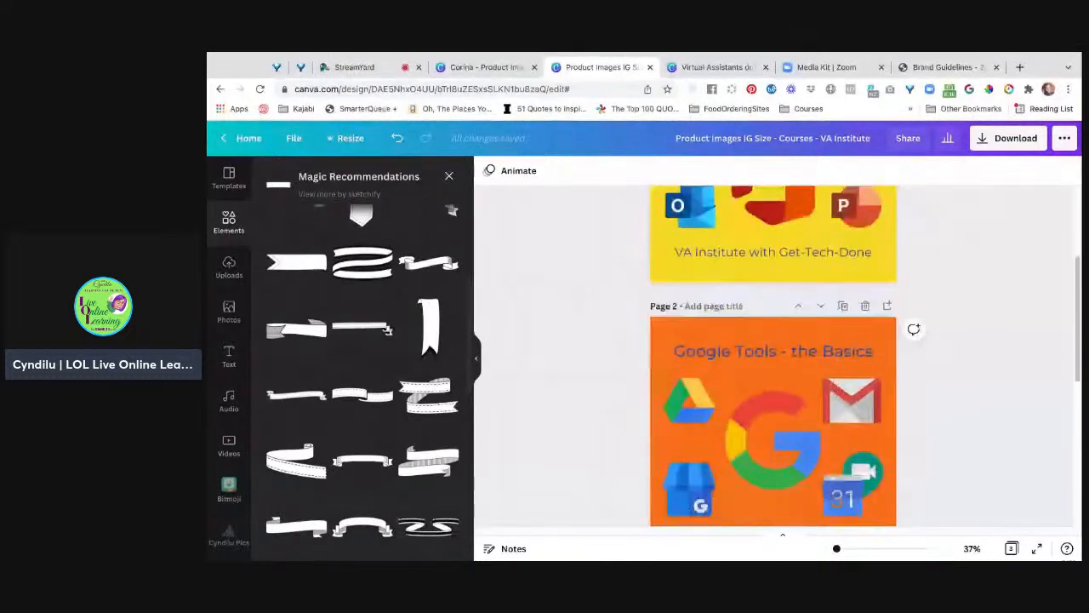
{"action": "scroll", "coordinate": [772, 357], "scroll_direction": "down", "scroll_amount": 3}
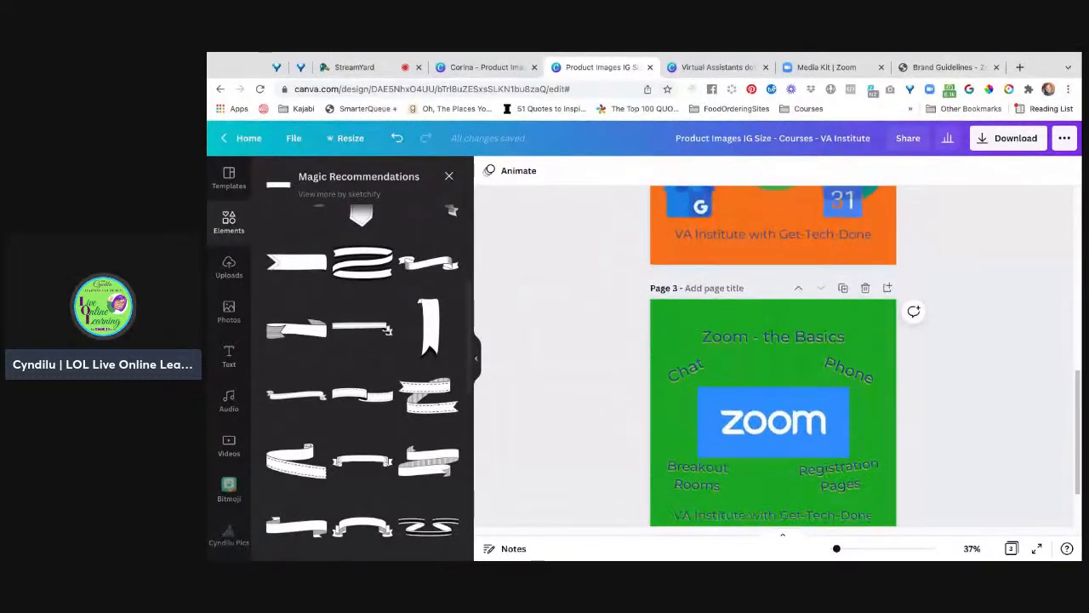
{"action": "scroll", "coordinate": [772, 357], "scroll_direction": "down", "scroll_amount": 1}
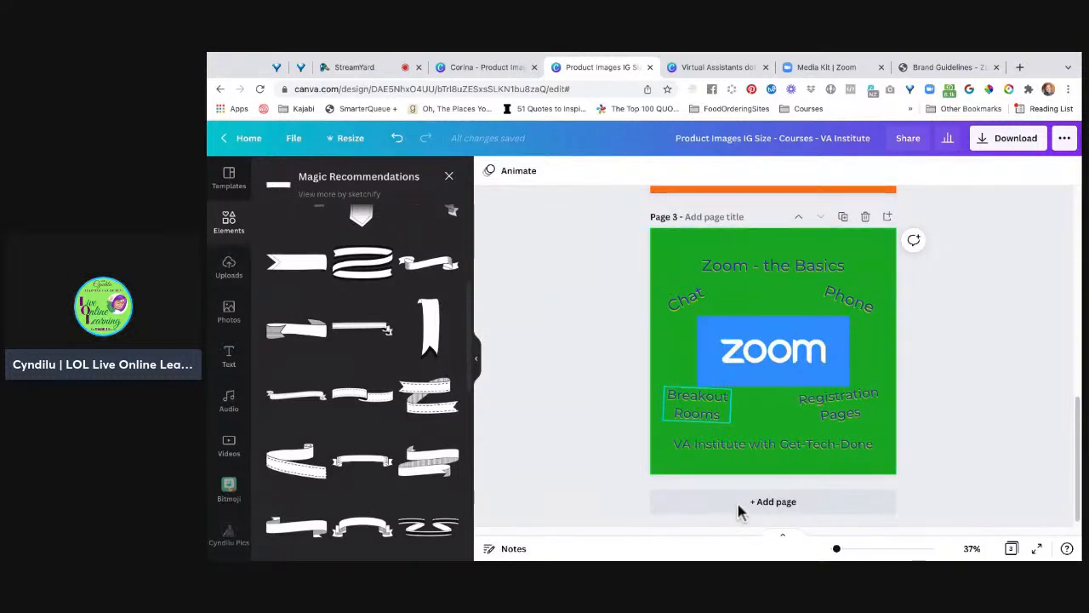
{"action": "left_click_drag", "start_coordinate": [686, 299], "coordinate": [784, 443]}
{"action": "left_click_drag", "start_coordinate": [697, 405], "coordinate": [776, 298]}
{"action": "left_click_drag", "start_coordinate": [849, 298], "coordinate": [697, 408]}
{"action": "left_click_drag", "start_coordinate": [839, 405], "coordinate": [839, 293]}
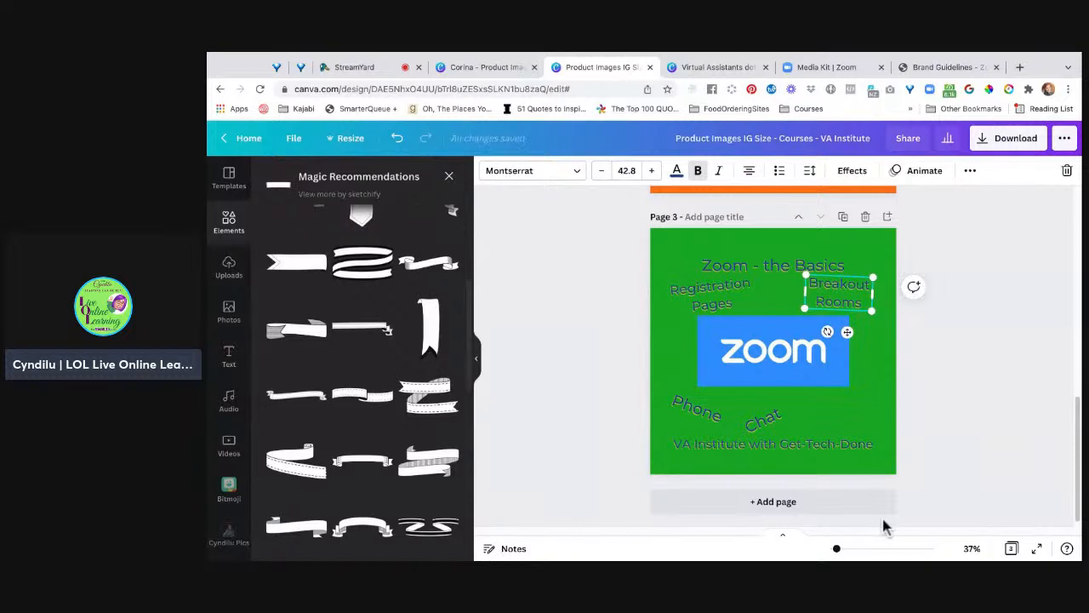
{"action": "left_click_drag", "start_coordinate": [763, 420], "coordinate": [860, 403]}
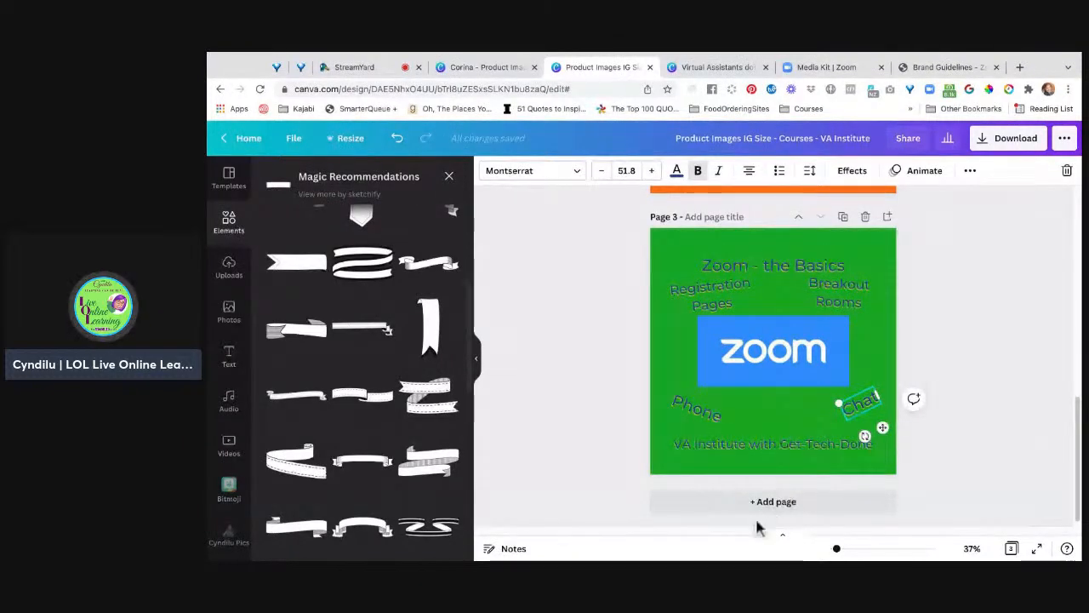
Step: Nudge the "Phone" and "Chat" labels slightly inward so they sit evenly below the Zoom logo
{"action": "left_click", "coordinate": [698, 408]}
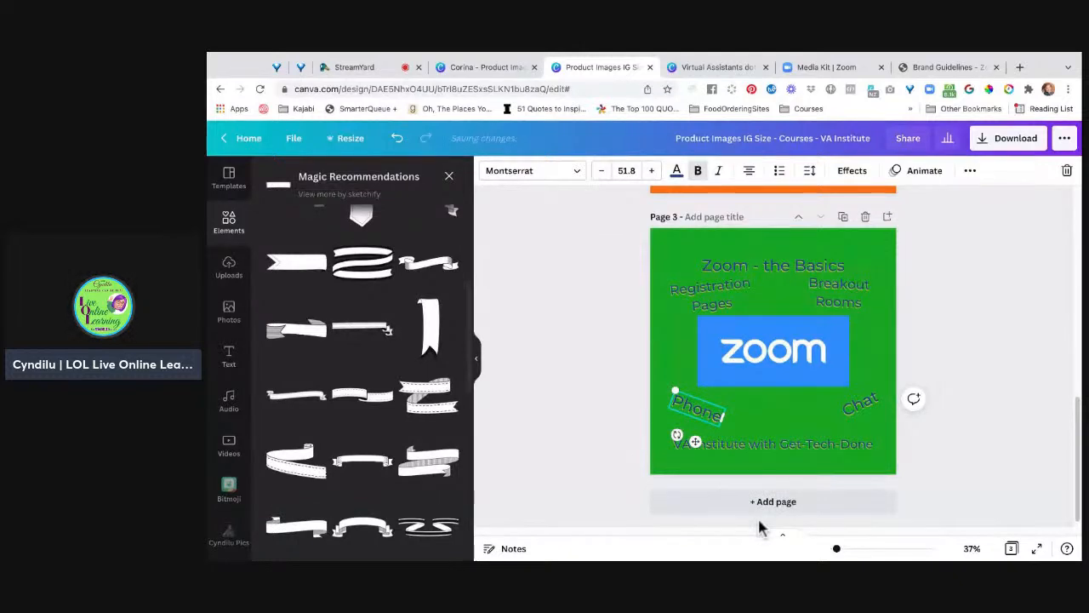
{"action": "left_click_drag", "start_coordinate": [698, 408], "coordinate": [702, 406]}
{"action": "left_click", "coordinate": [860, 404]}
{"action": "left_click_drag", "start_coordinate": [860, 404], "coordinate": [860, 403]}
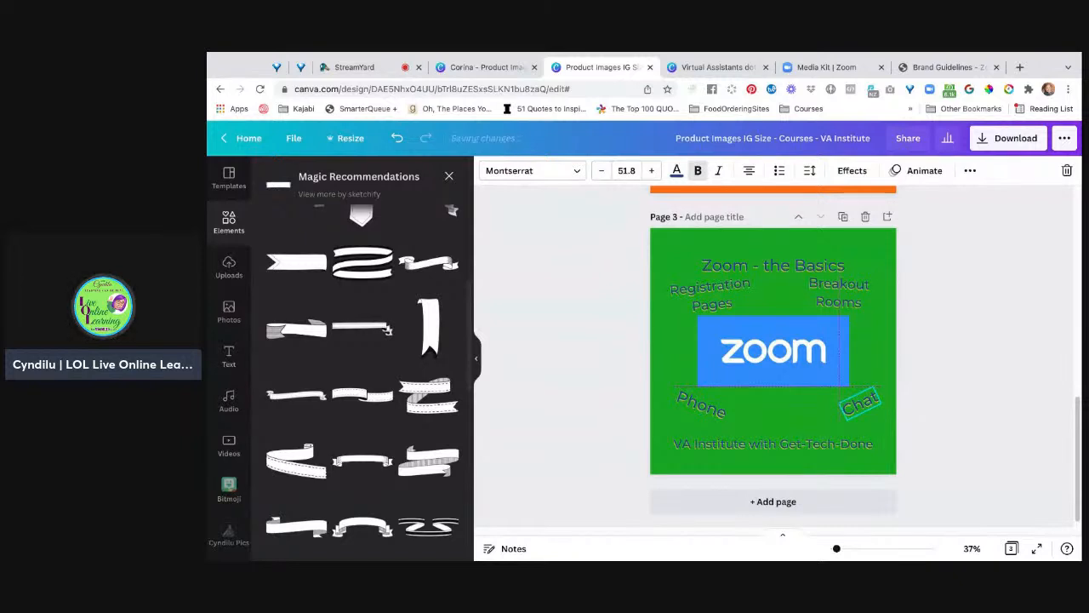
{"action": "left_click", "coordinate": [861, 424]}
{"action": "left_click_drag", "start_coordinate": [860, 403], "coordinate": [852, 403]}
{"action": "left_click", "coordinate": [874, 427]}
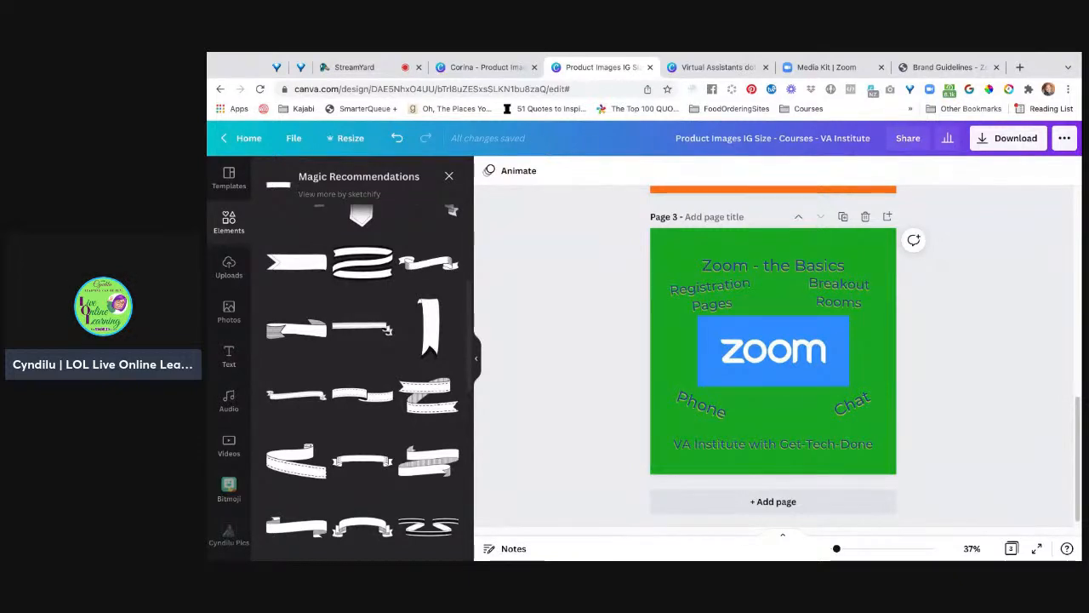
Step: Review the Microsoft Office, Google Tools and Zoom pages for a consistent look
{"action": "scroll", "coordinate": [773, 350], "scroll_direction": "up", "scroll_amount": 1}
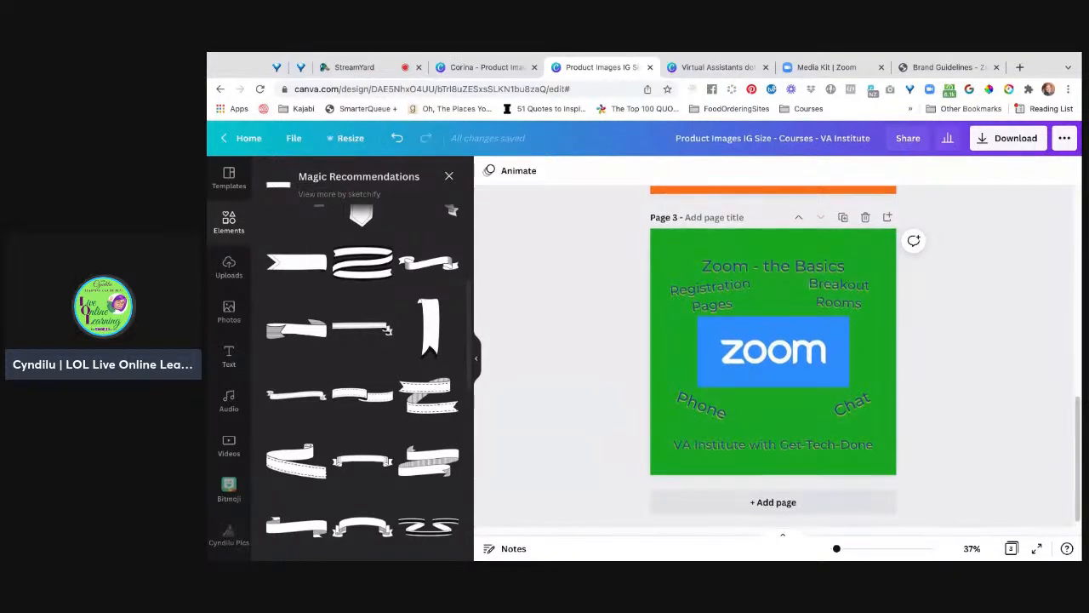
{"action": "scroll", "coordinate": [773, 356], "scroll_direction": "up", "scroll_amount": 5}
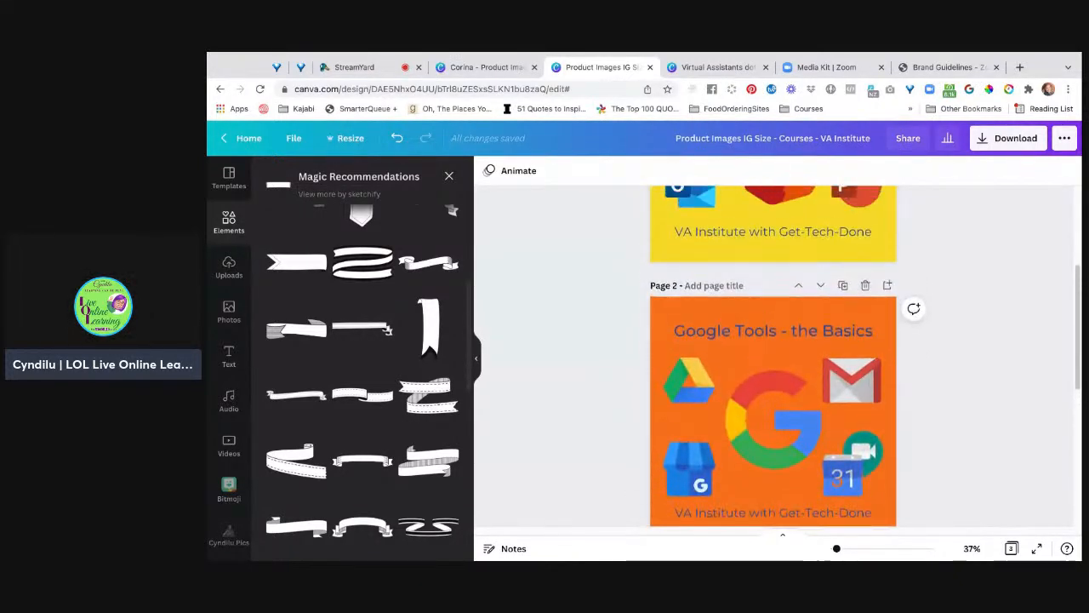
{"action": "scroll", "coordinate": [773, 355], "scroll_direction": "up", "scroll_amount": 3}
{"action": "scroll", "coordinate": [772, 355], "scroll_direction": "down", "scroll_amount": 5}
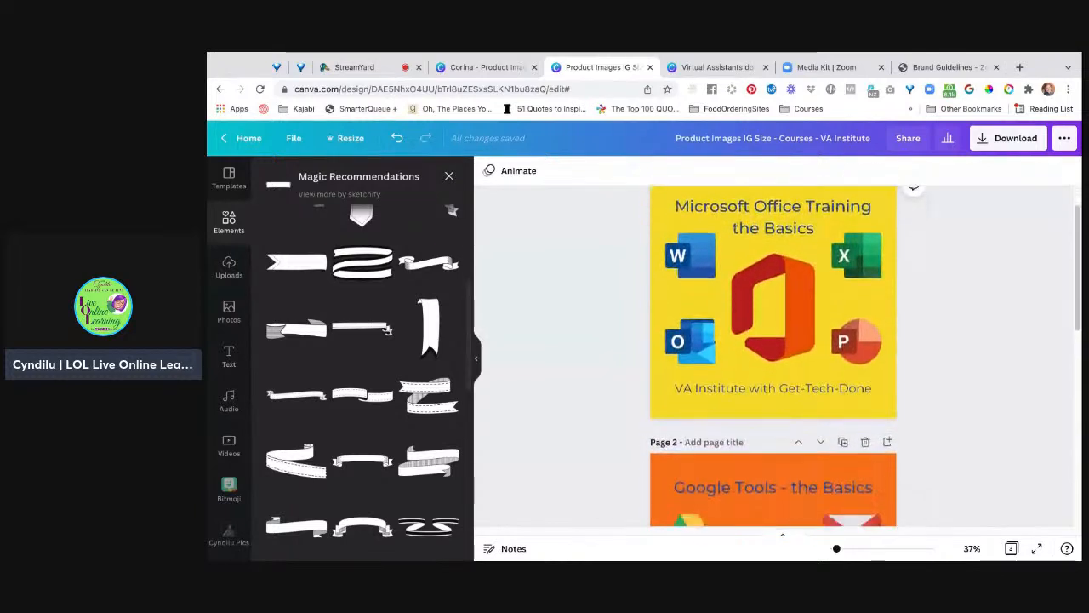
{"action": "scroll", "coordinate": [773, 356], "scroll_direction": "down", "scroll_amount": 3}
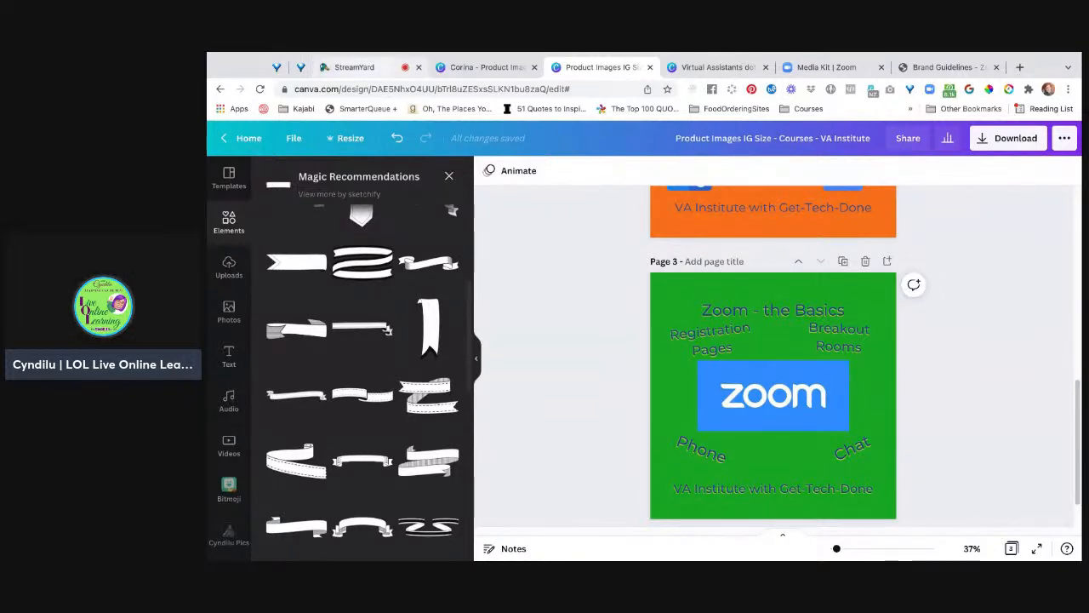
Step: Switch to StreamYard and show the "Creating Live in Canva" overlay on the broadcast
{"action": "left_click", "coordinate": [356, 67]}
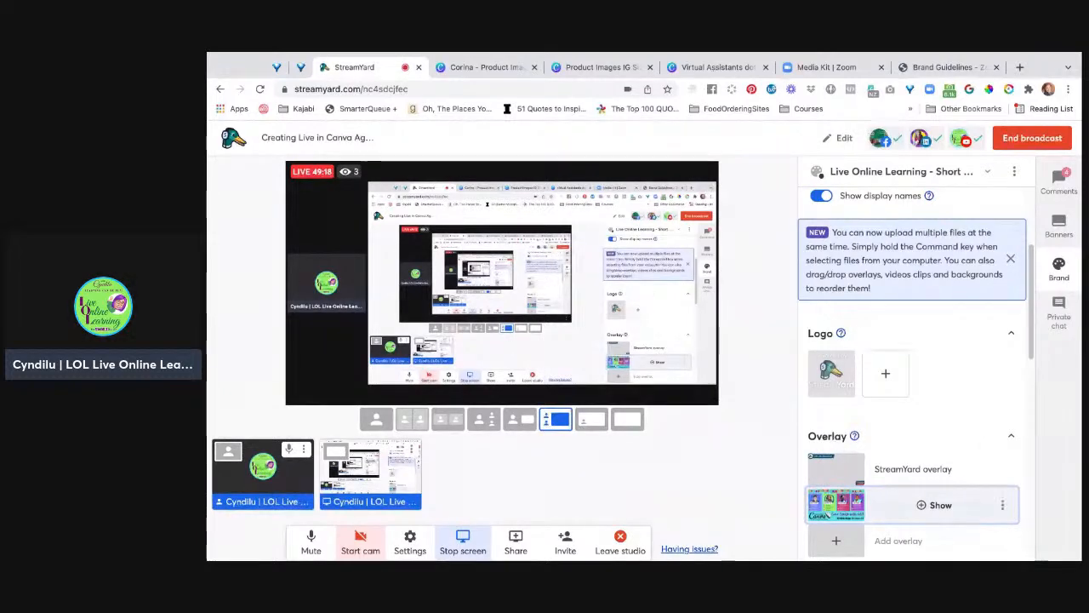
{"action": "left_click", "coordinate": [936, 505]}
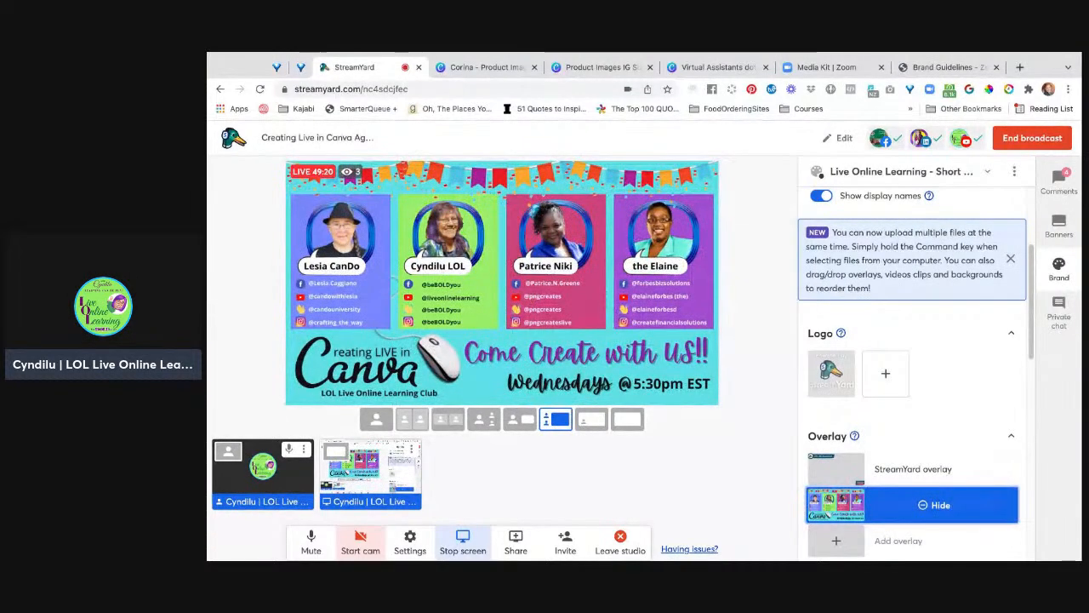